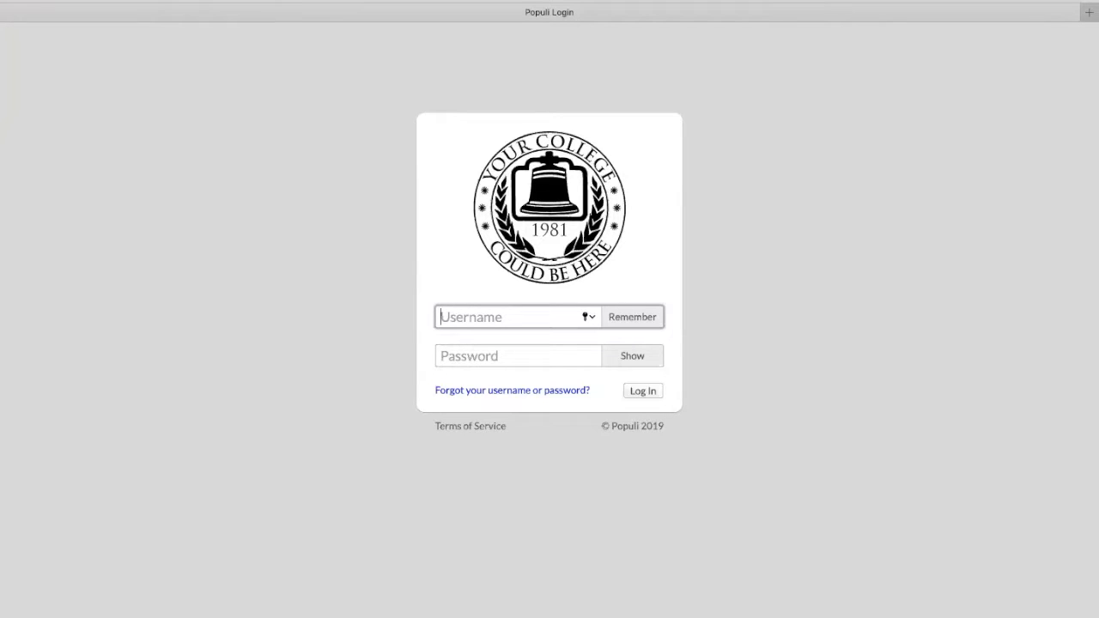
Sign in to Populi with the saved administrator login from the browser's autofill list
click(805, 164)
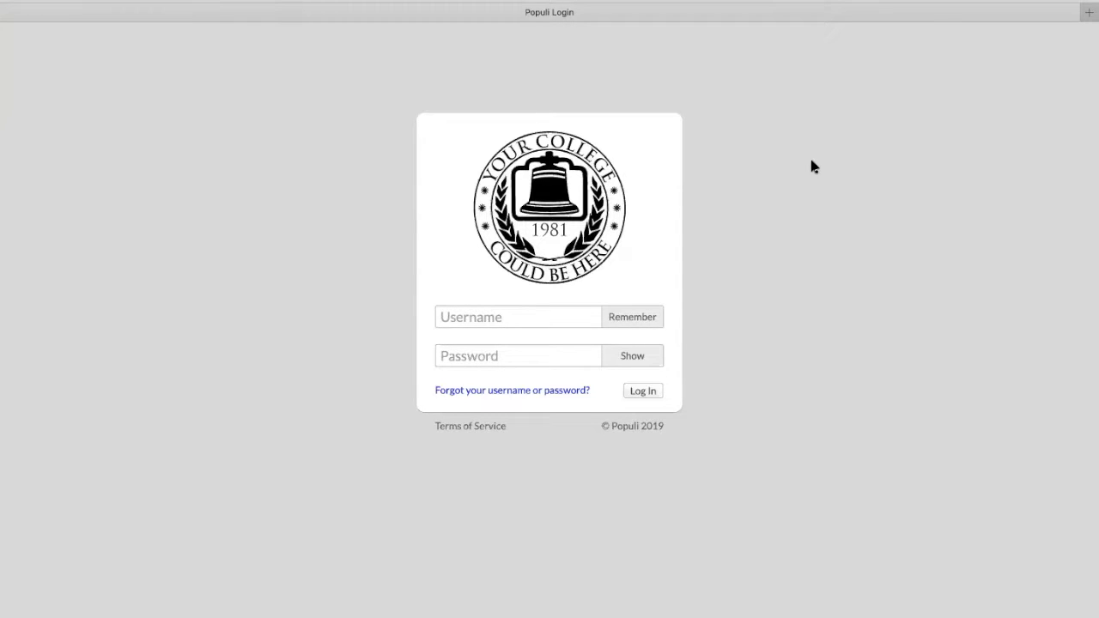
click(469, 319)
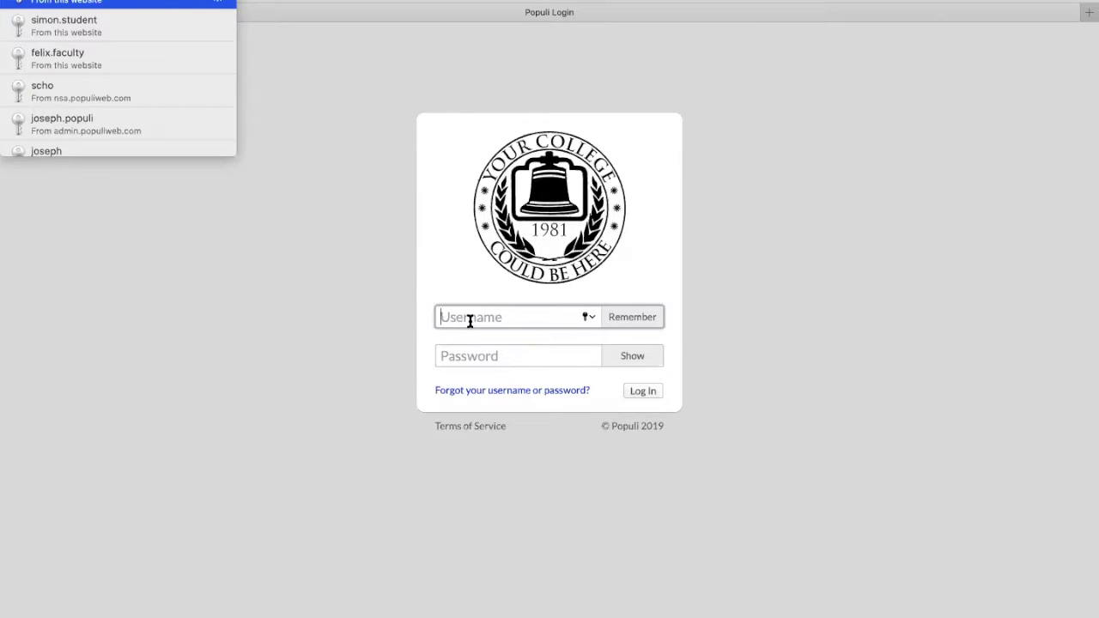
key(Return)
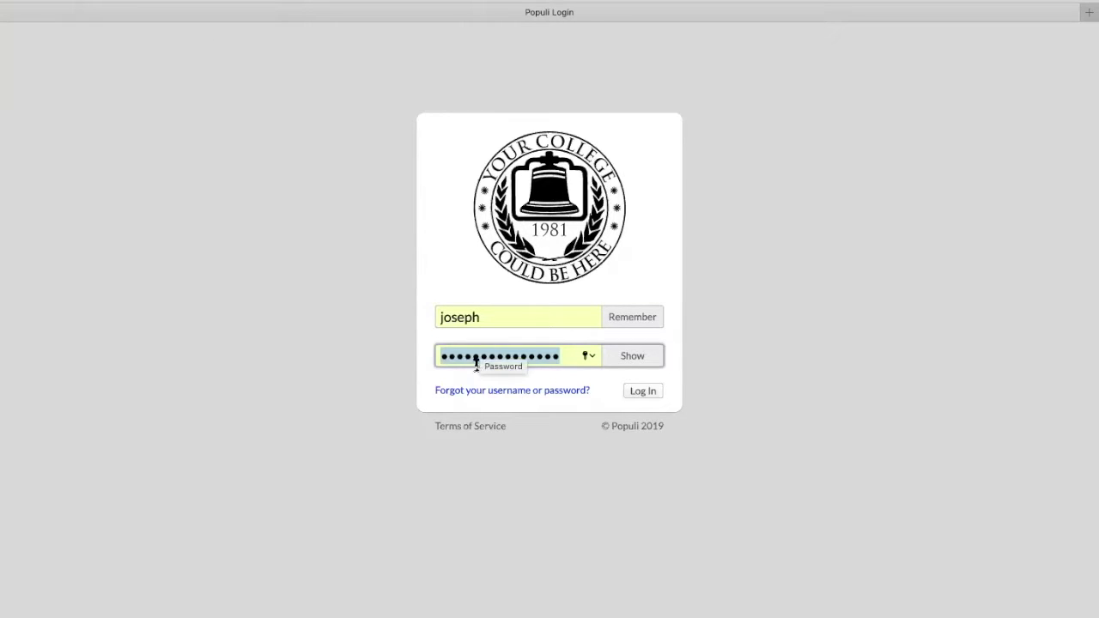
key(Return)
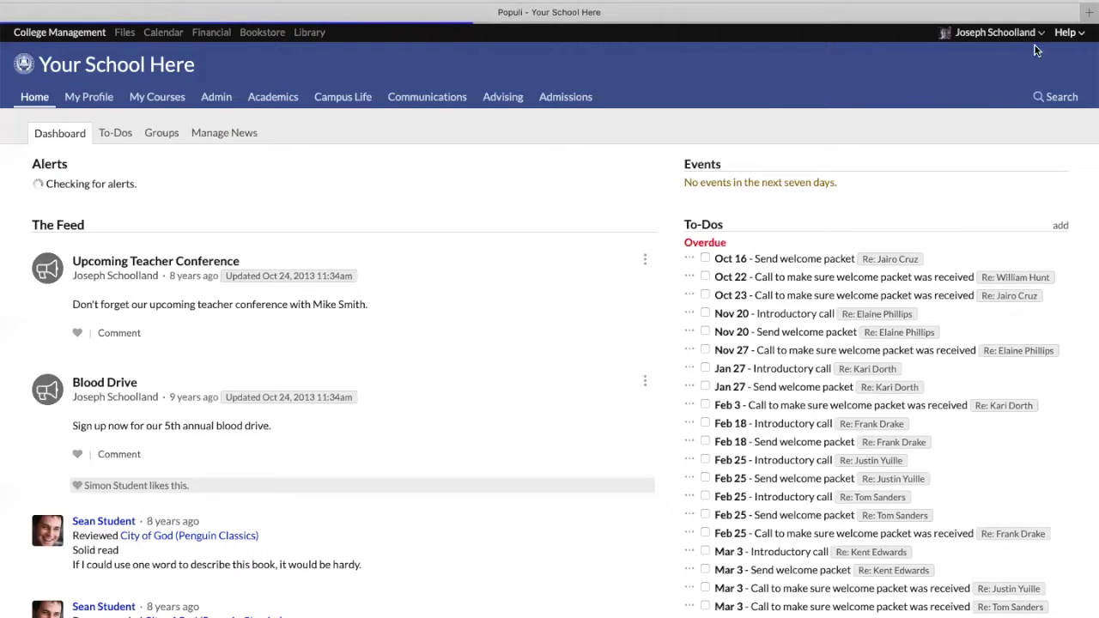
Open the Knowledge Base in a new tab via Help > Search the Knowledge Base
click(1066, 33)
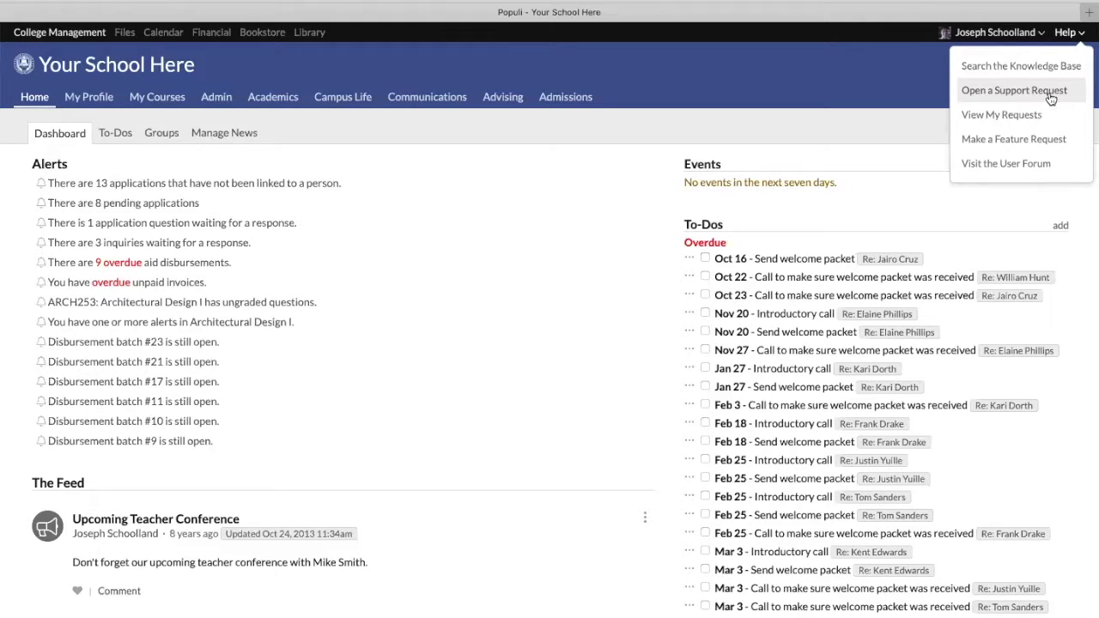
click(1020, 67)
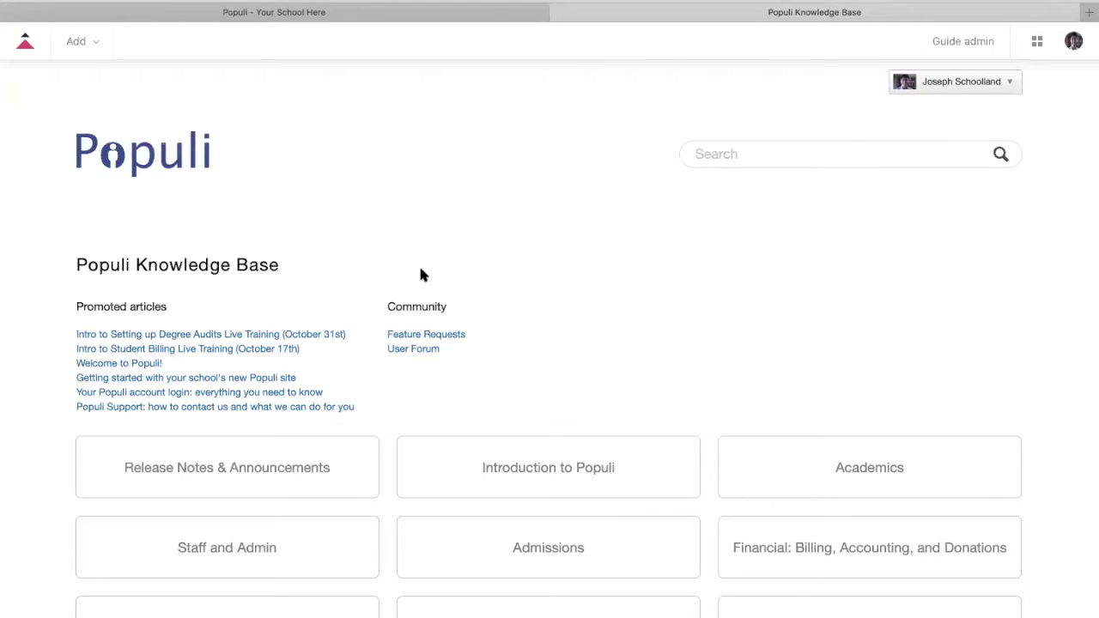
triple_click(172, 304)
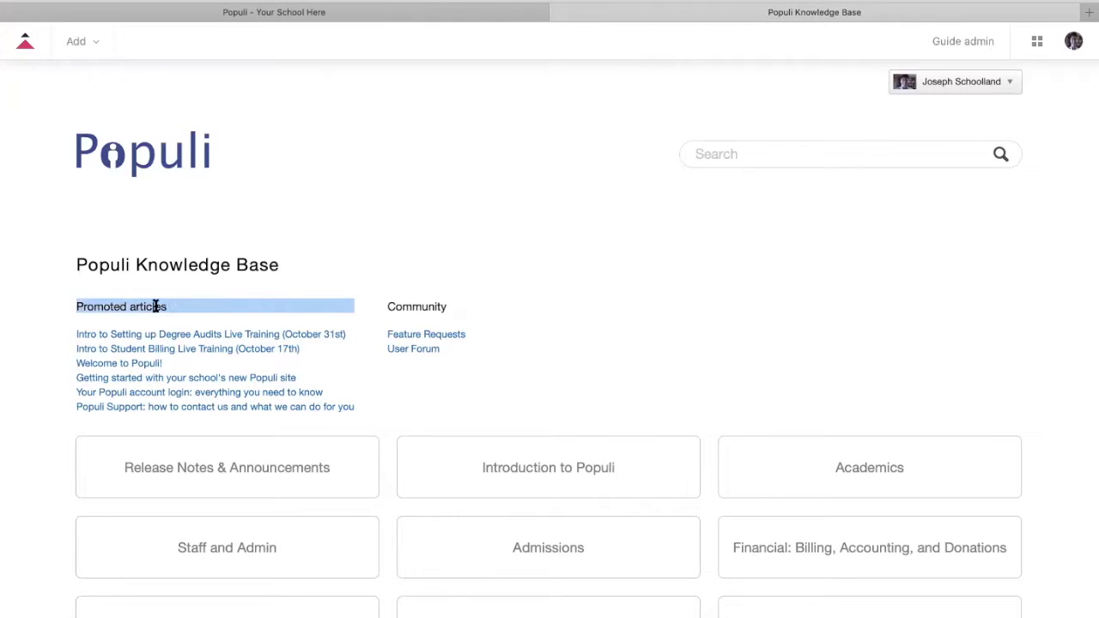
click(155, 305)
scroll(67, 324, down, 1)
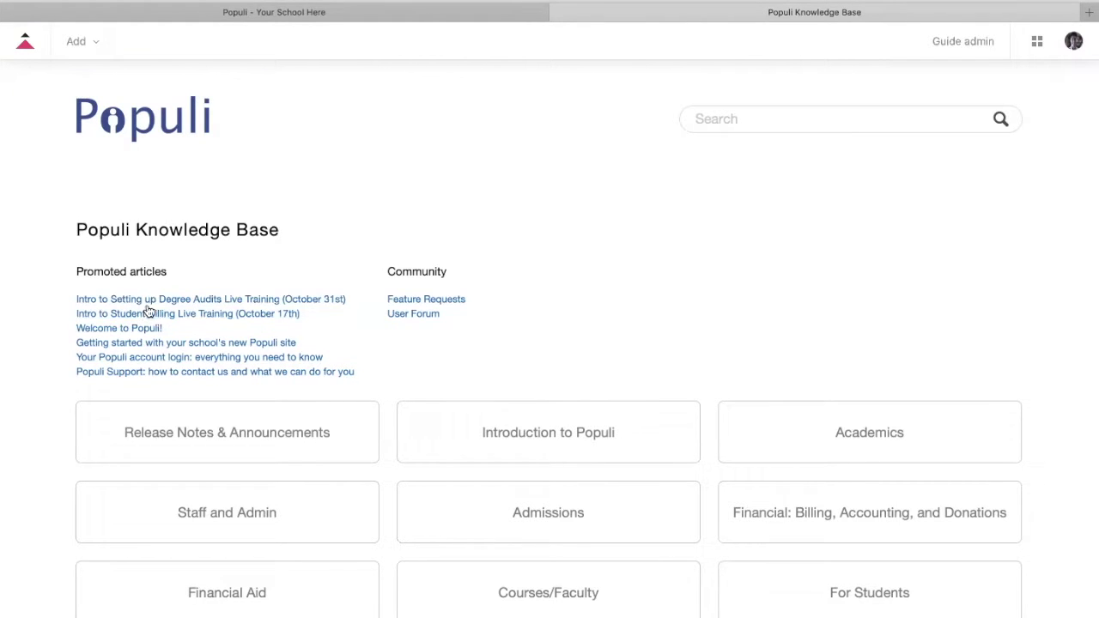
click(146, 302)
drag(70, 294, 385, 380)
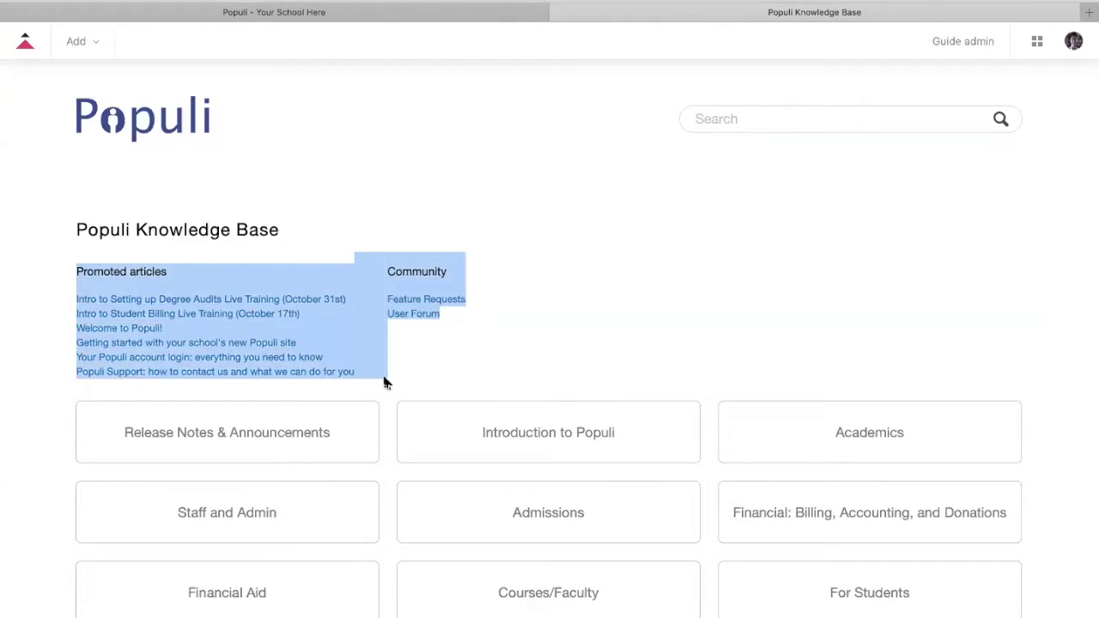
click(385, 381)
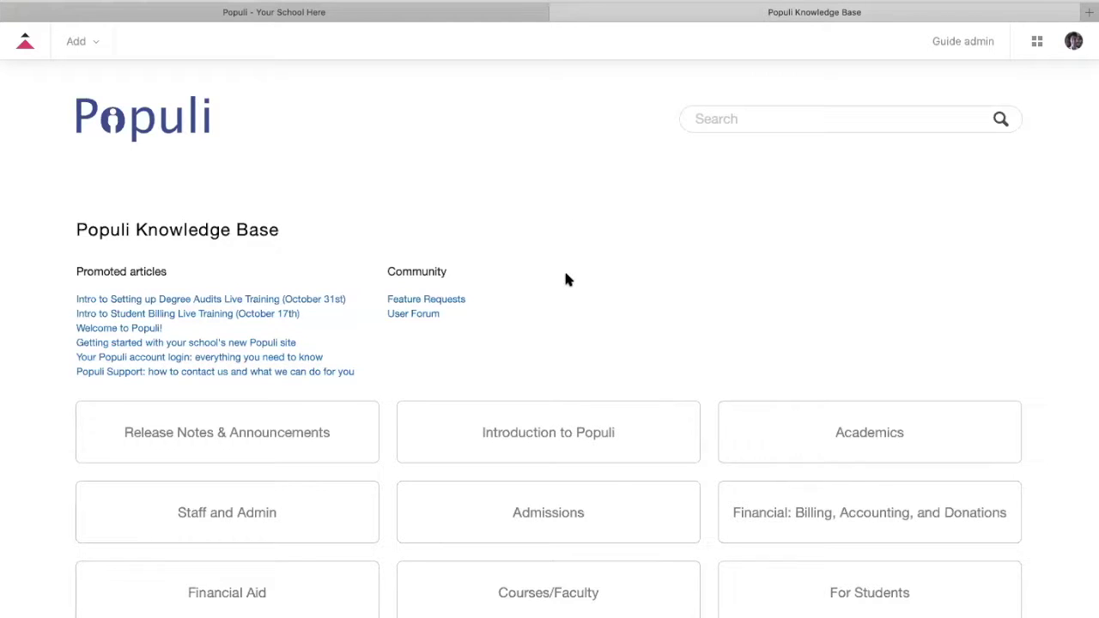
scroll(566, 279, down, 5)
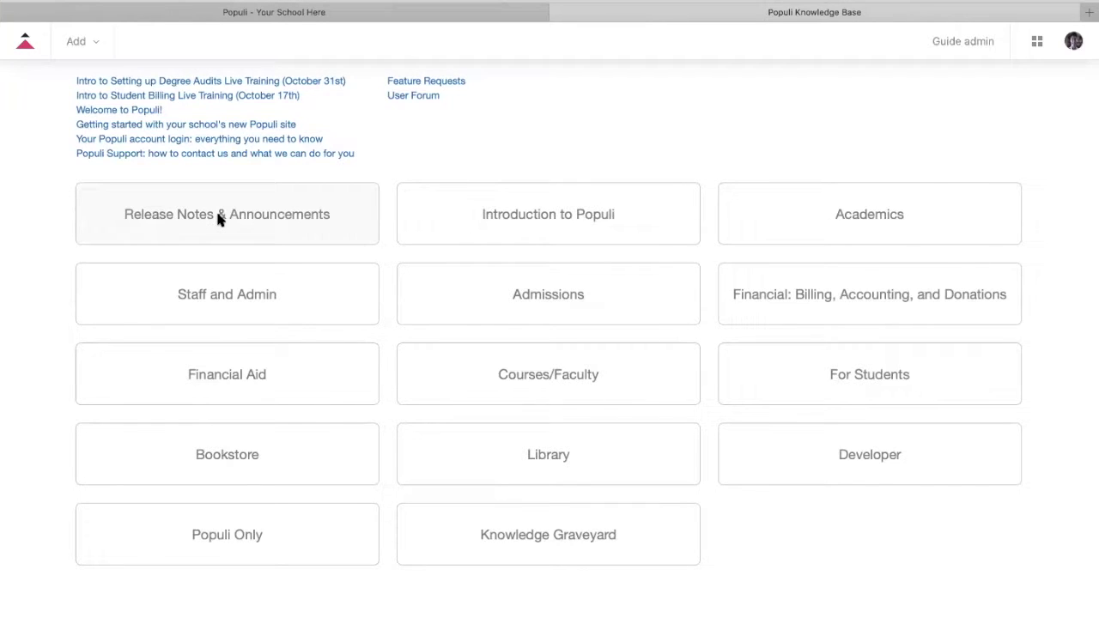
click(219, 219)
scroll(309, 352, down, 3)
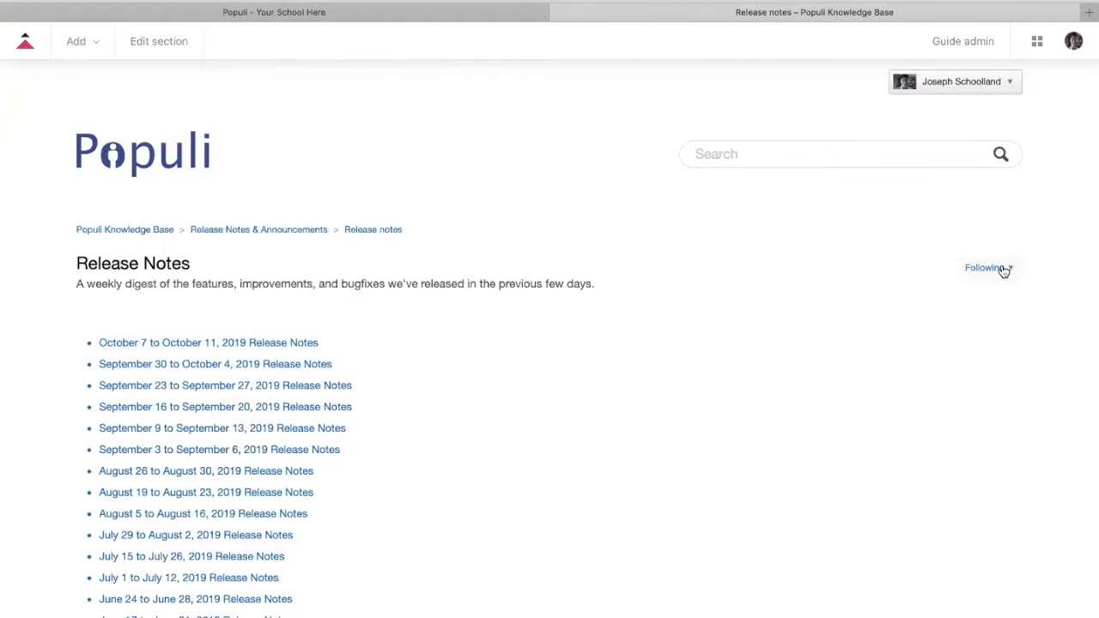
click(125, 230)
scroll(348, 387, down, 2)
scroll(363, 372, down, 2)
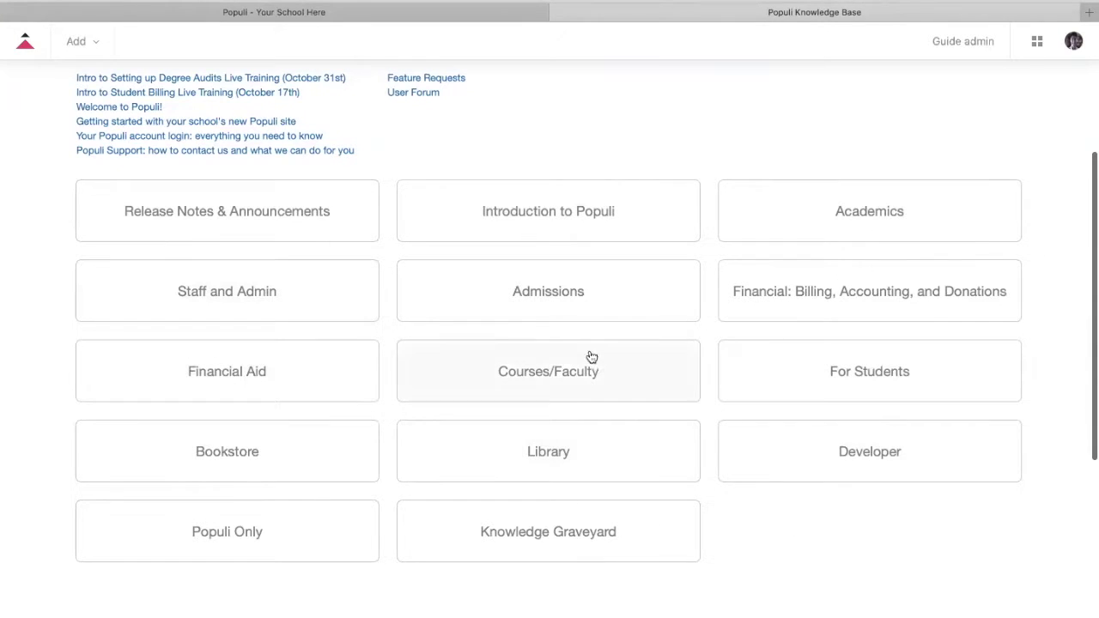
click(854, 297)
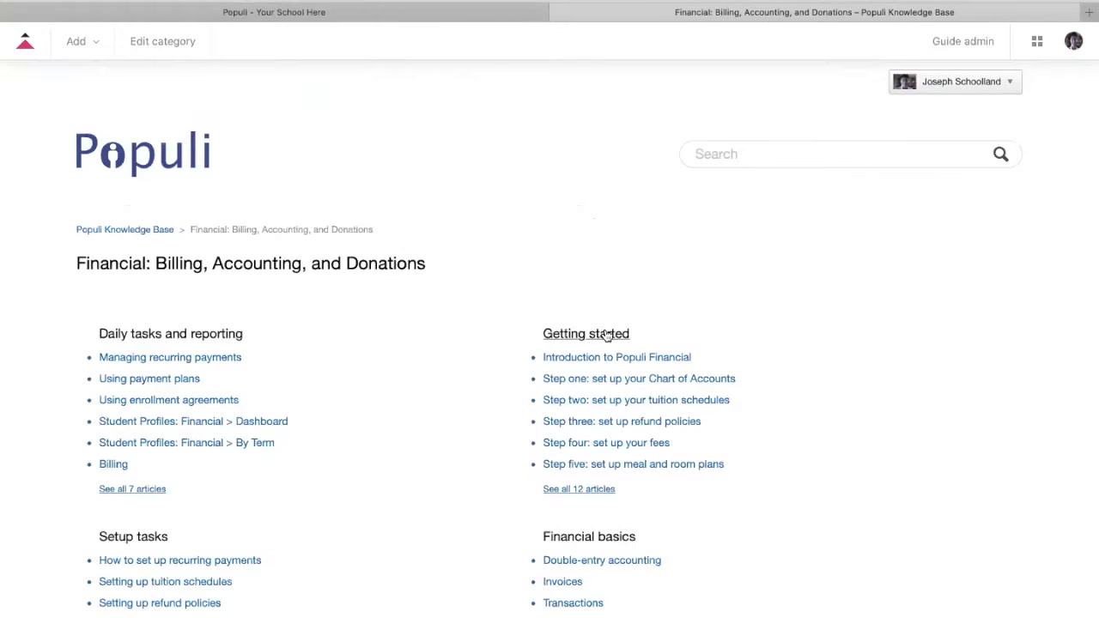
Scroll through the Financial Getting Started setup steps list and back to the top
scroll(475, 337, down, 5)
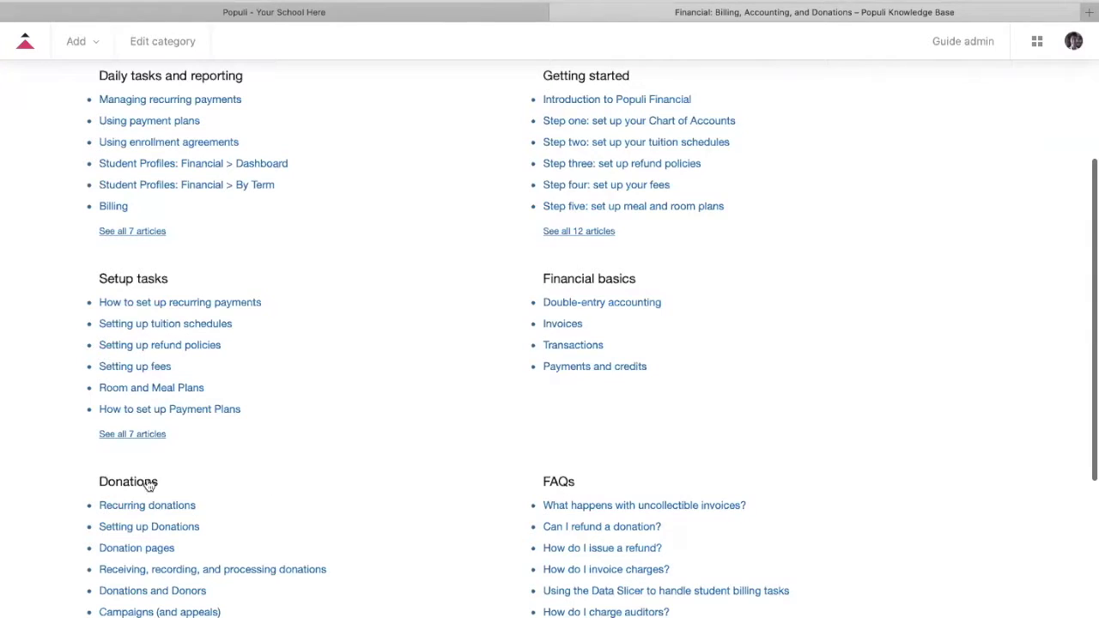
scroll(707, 262, up, 1)
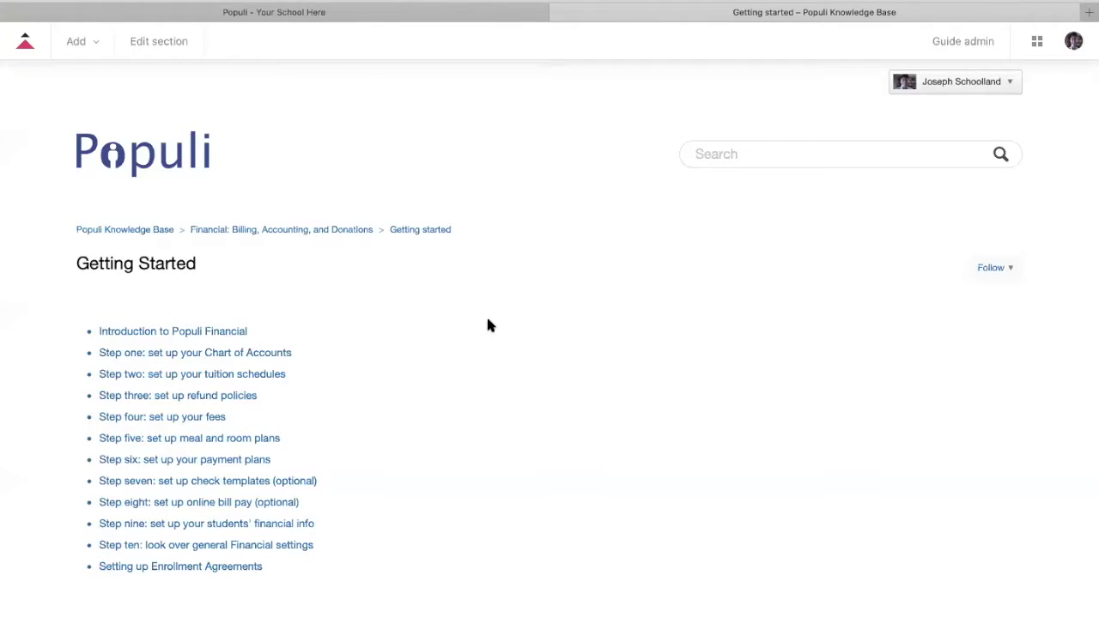
scroll(464, 326, down, 1)
click(239, 357)
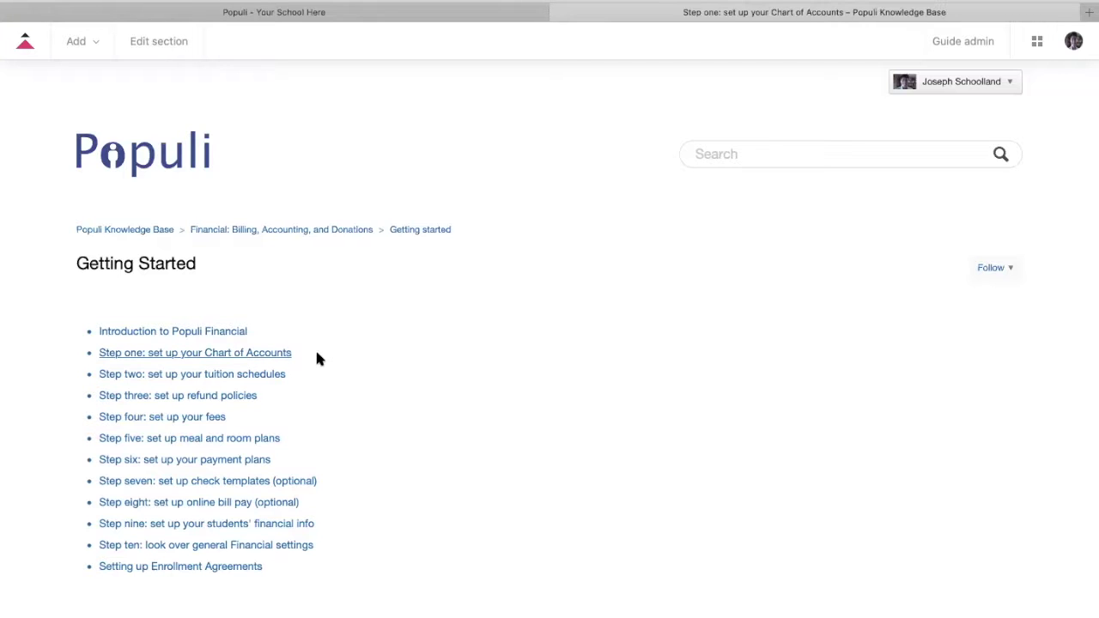
scroll(329, 354, down, 5)
scroll(333, 364, down, 10)
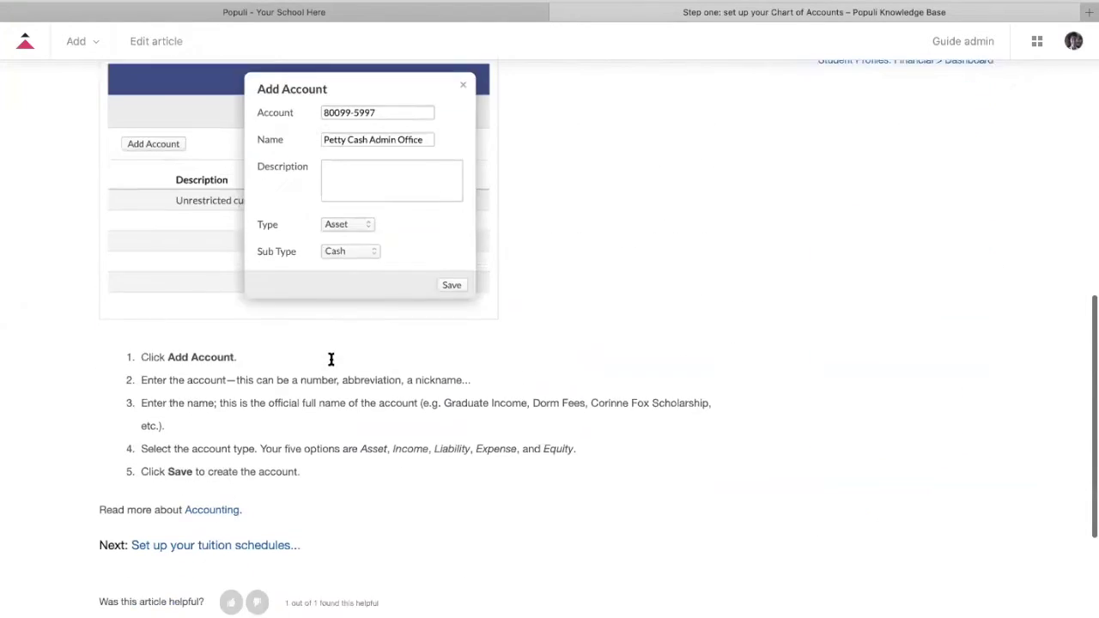
scroll(332, 364, up, 5)
scroll(333, 365, up, 6)
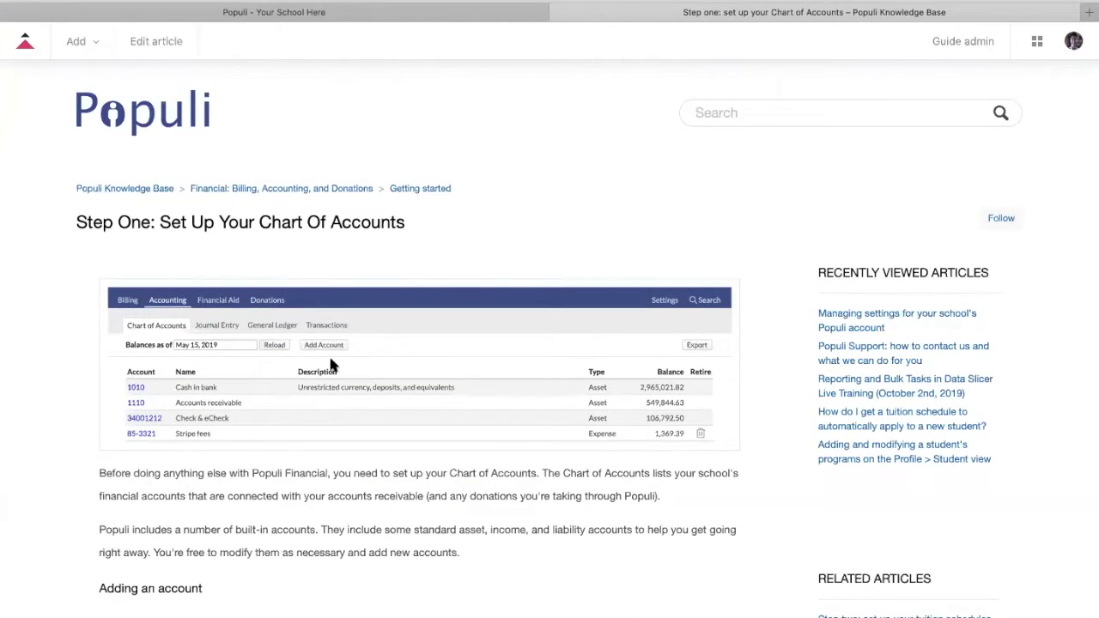
scroll(331, 366, down, 4)
scroll(332, 365, down, 6)
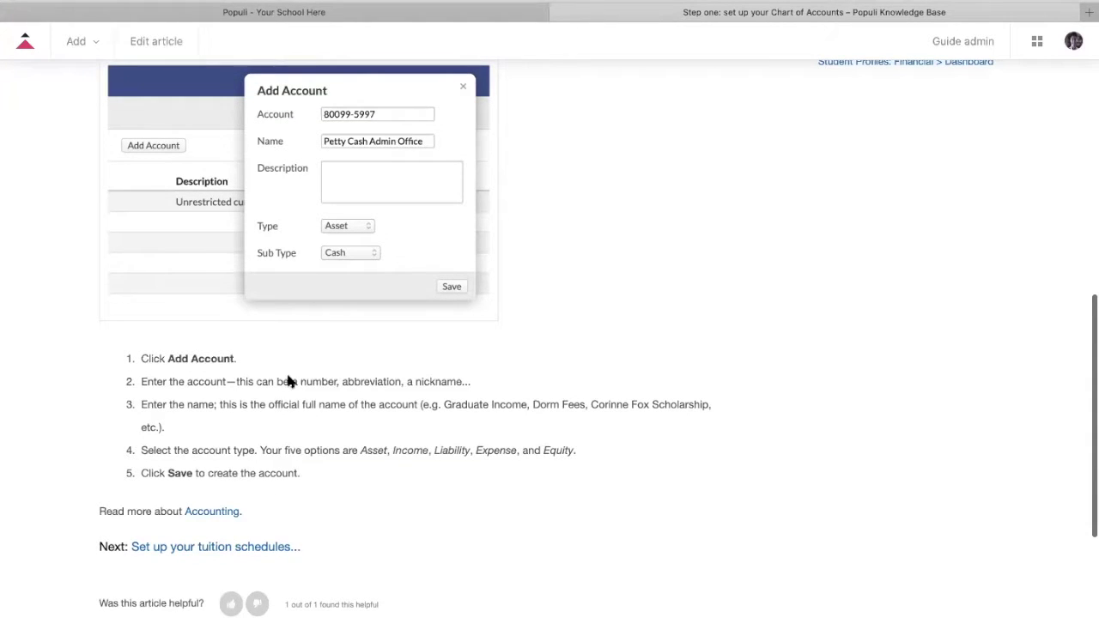
click(71, 3)
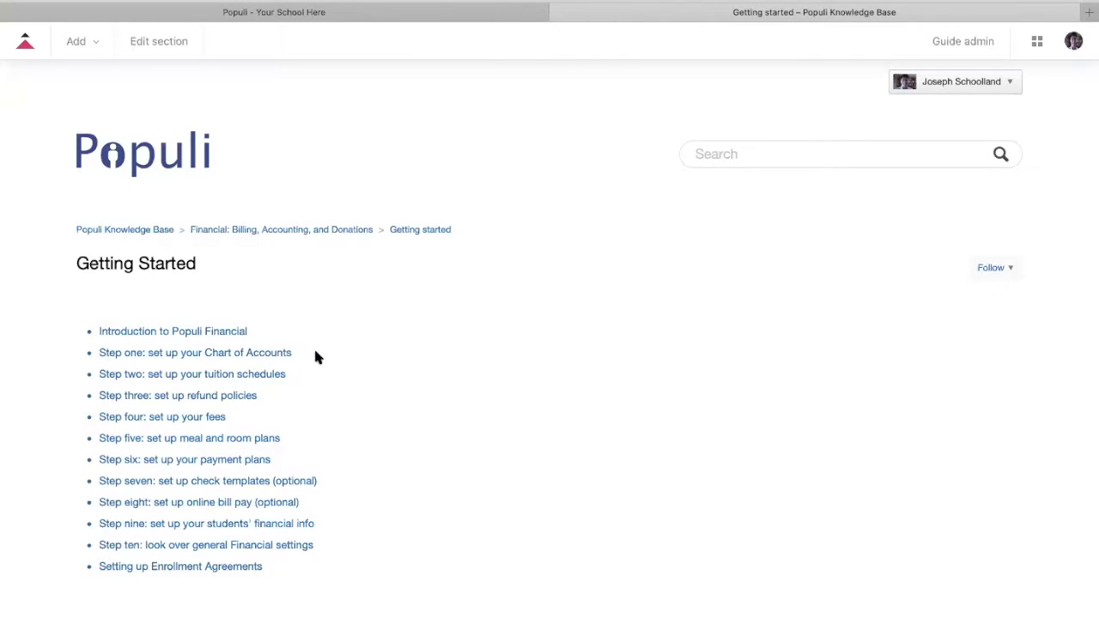
Switch back to the 'Populi - Your School Here' tab showing the home dashboard
click(218, 11)
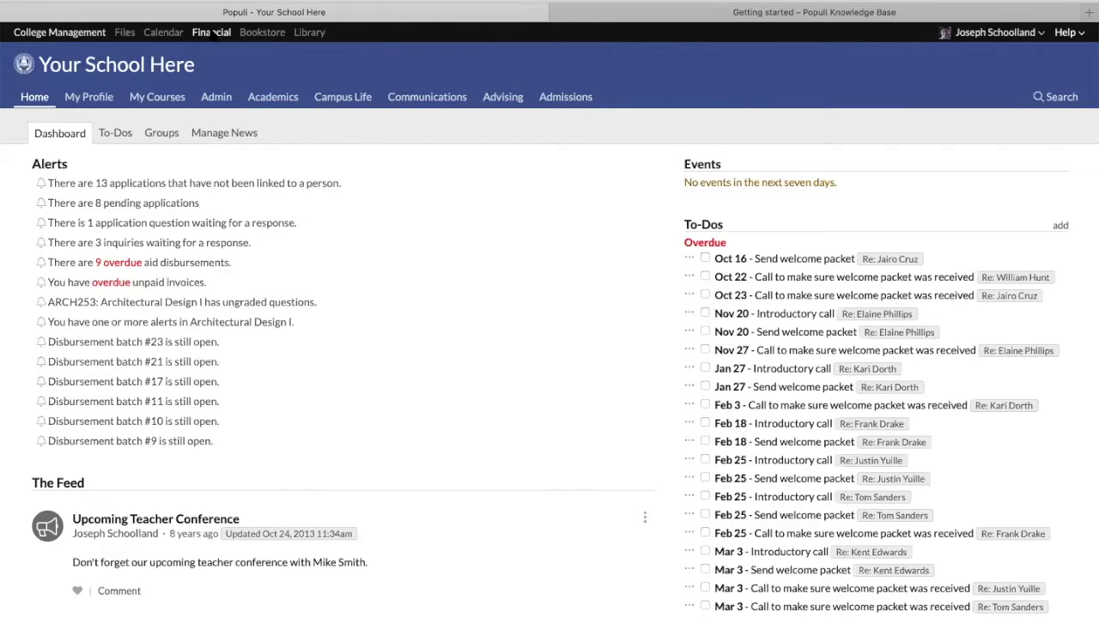
Open Financial > Accounting to show the Chart of Accounts as of Oct 17, 2019
click(212, 32)
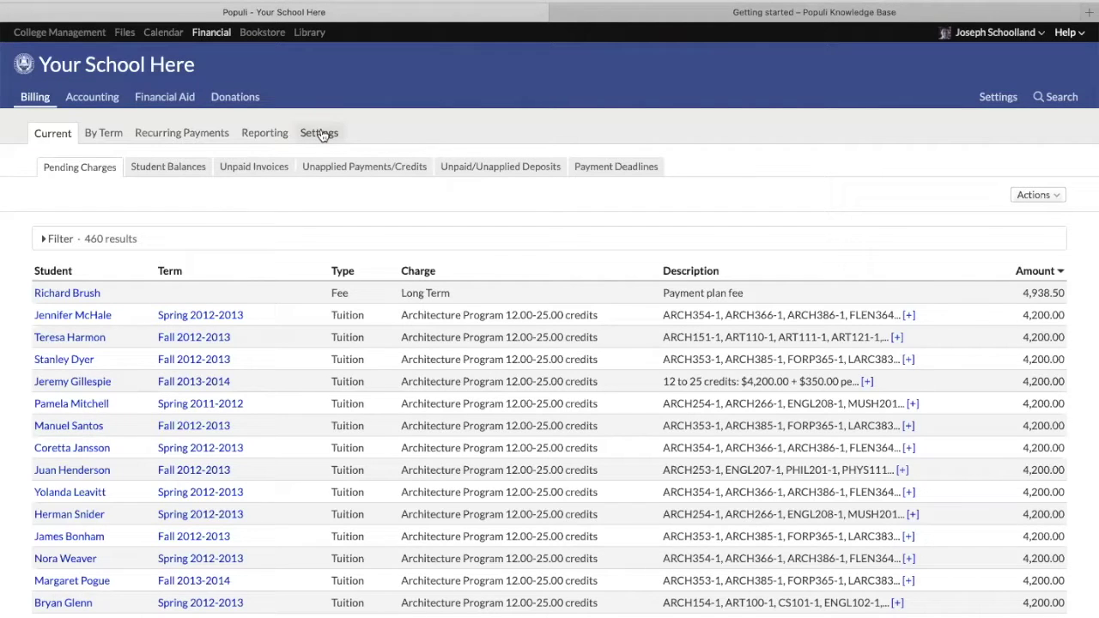
click(90, 99)
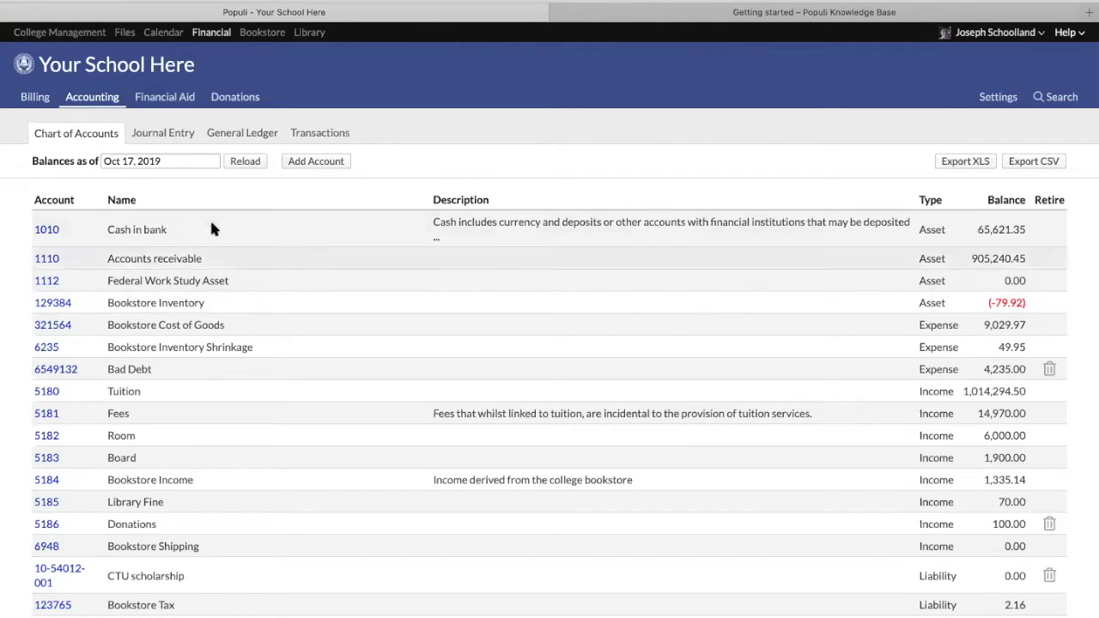
click(303, 162)
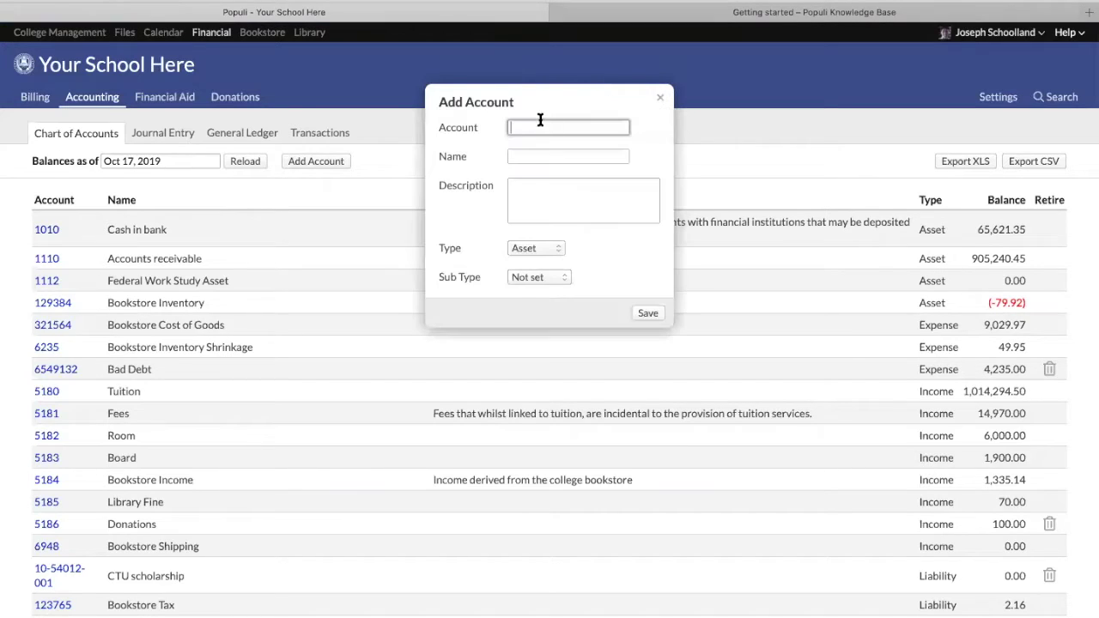
text(adf1345-)
click(556, 155)
click(554, 211)
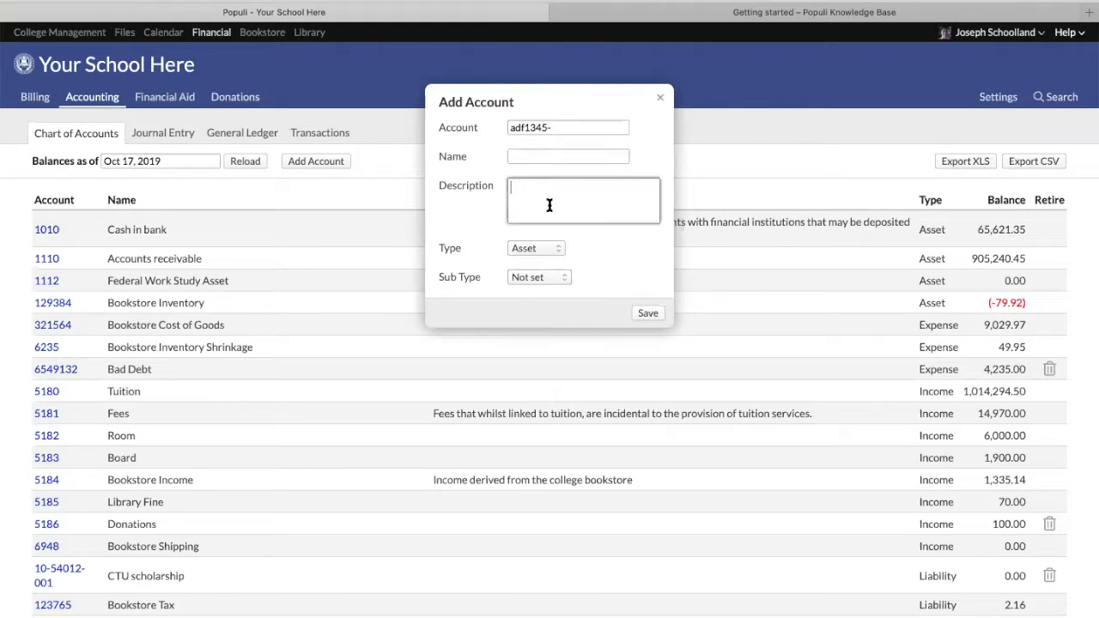
Clear the stray account code and leave the account Type as Asset
click(570, 127)
triple_click(569, 126)
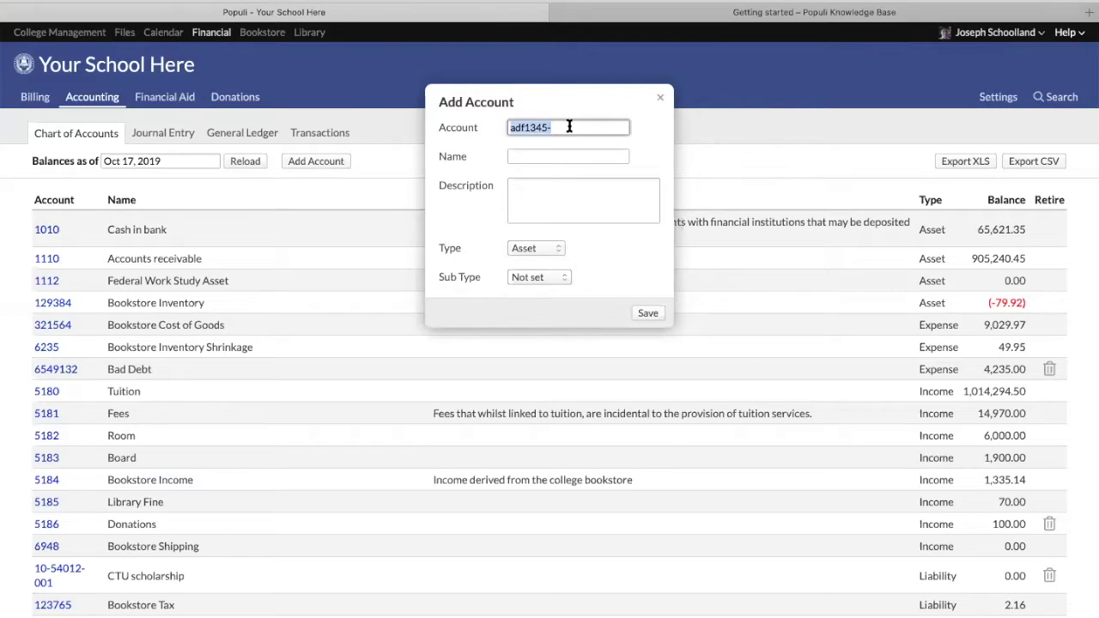
key(BackSpace)
click(536, 247)
click(571, 249)
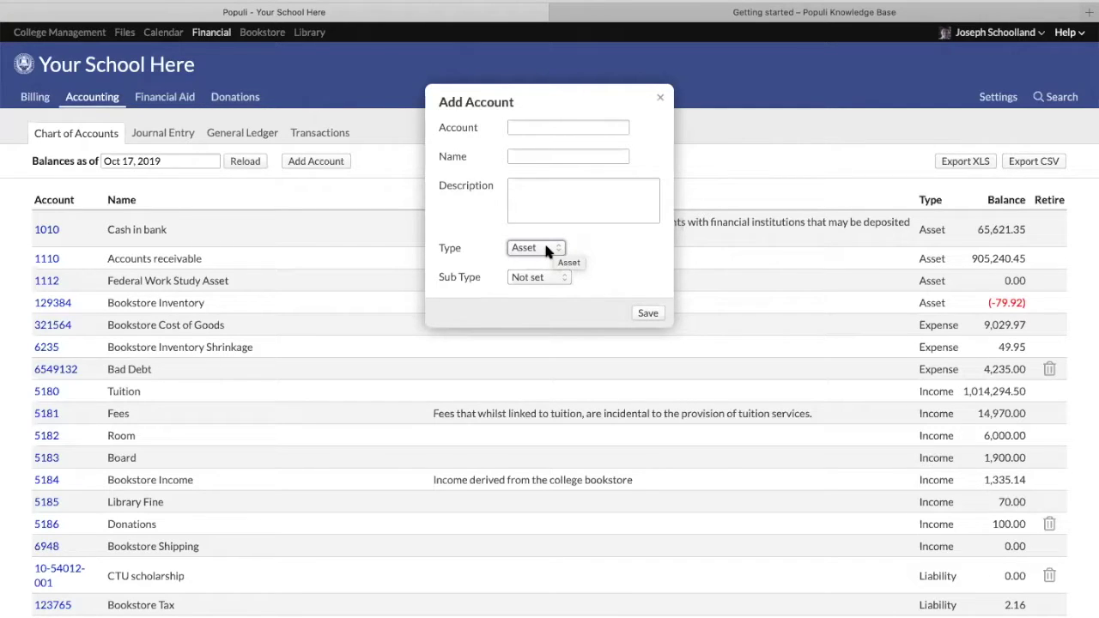
click(547, 248)
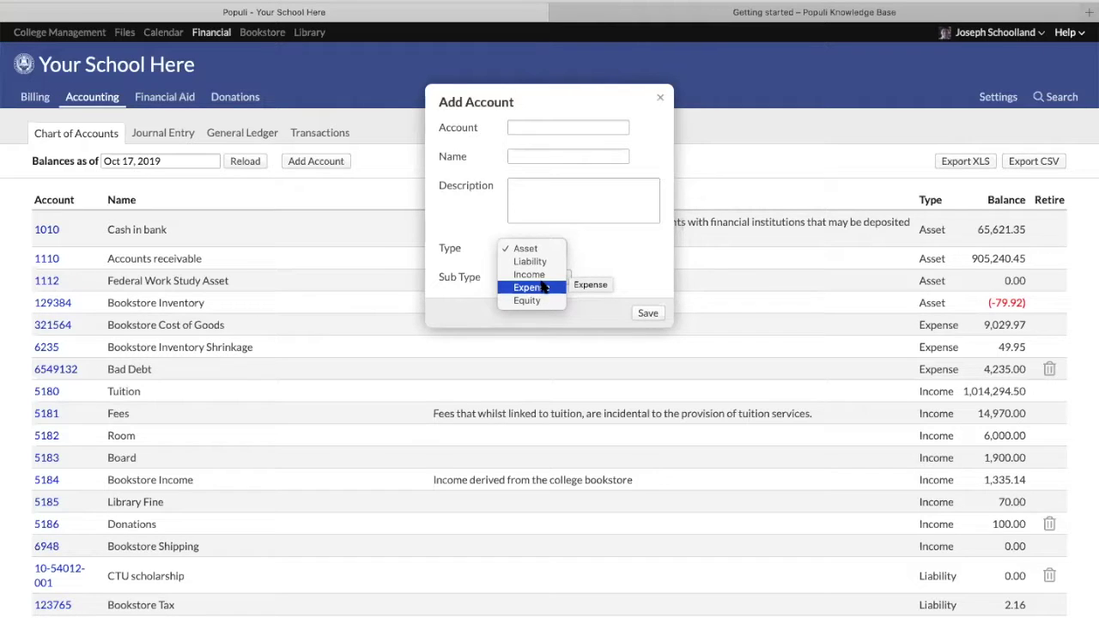
click(610, 242)
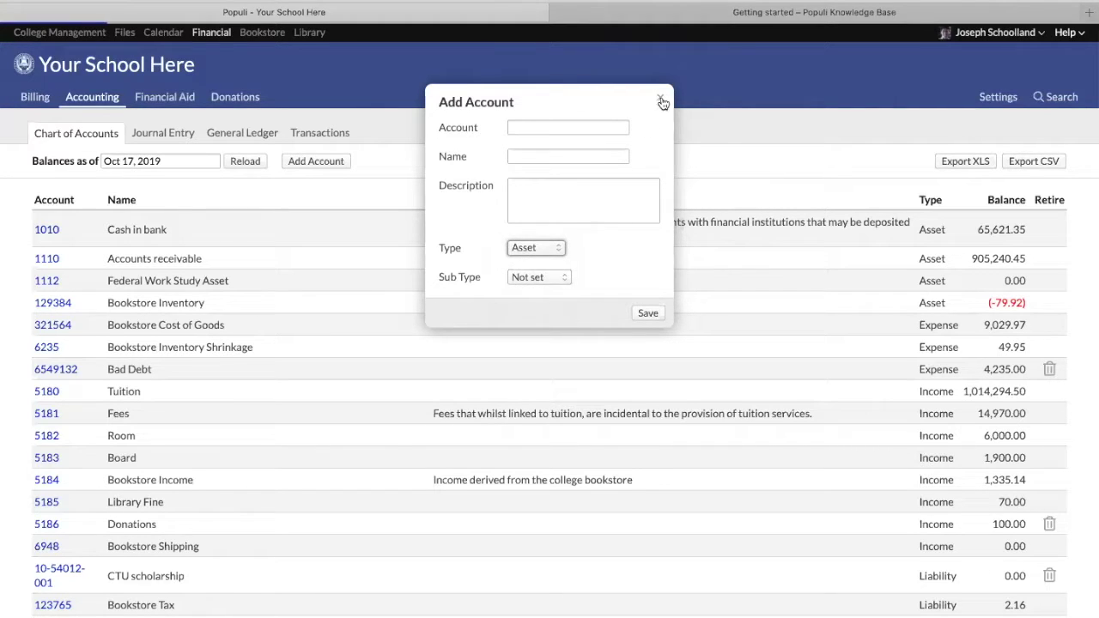
Close the Add Account form unsaved and return to the Knowledge Base Getting Started tab
click(661, 101)
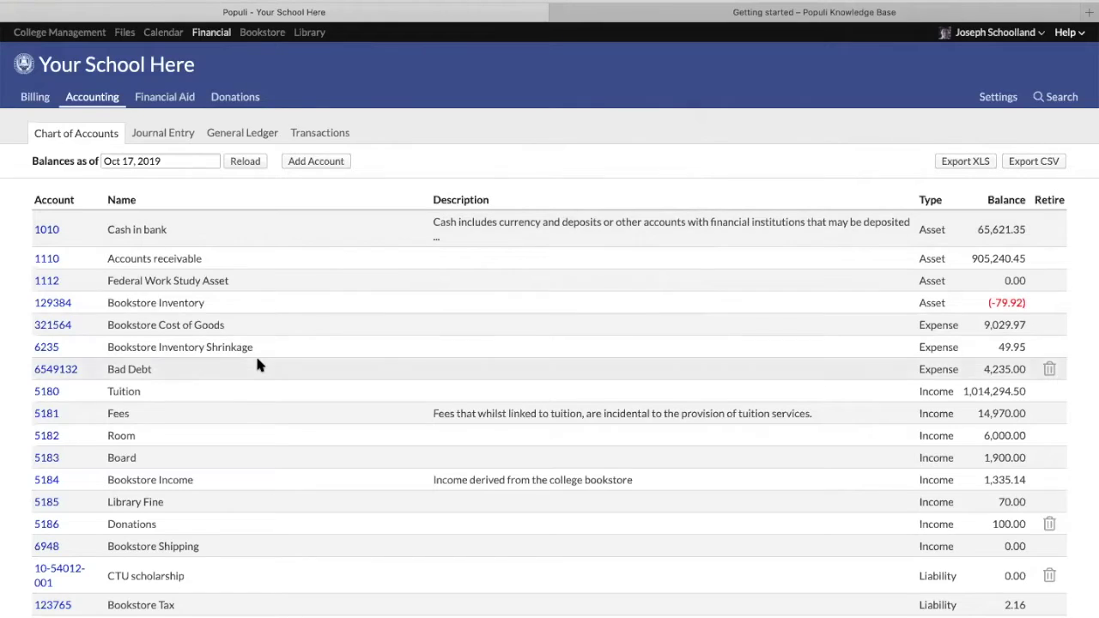
scroll(255, 354, down, 2)
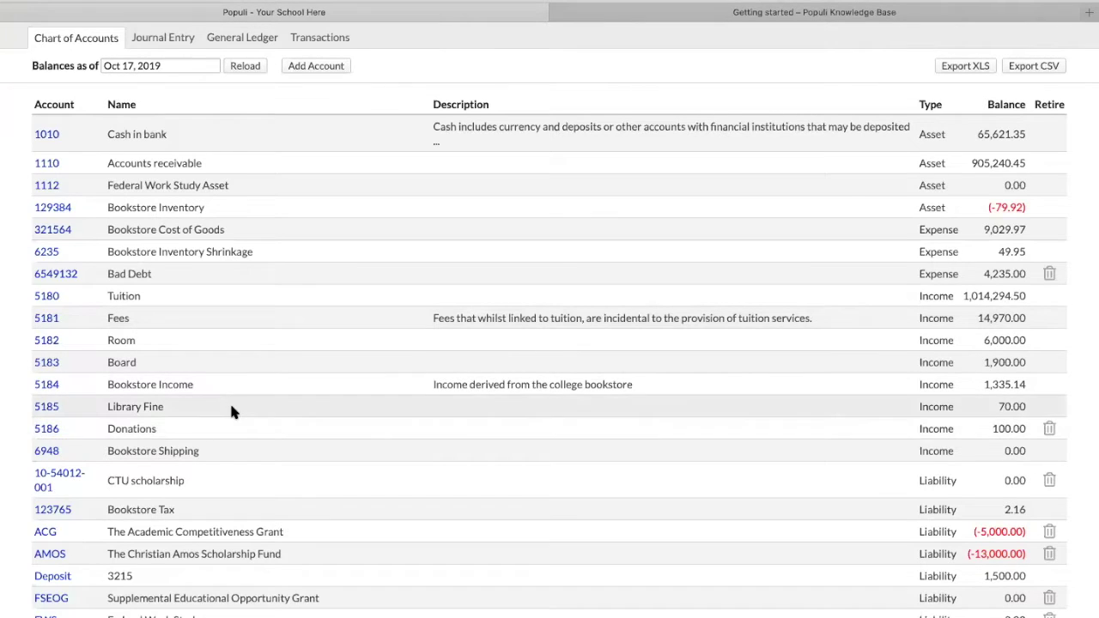
scroll(232, 410, down, 3)
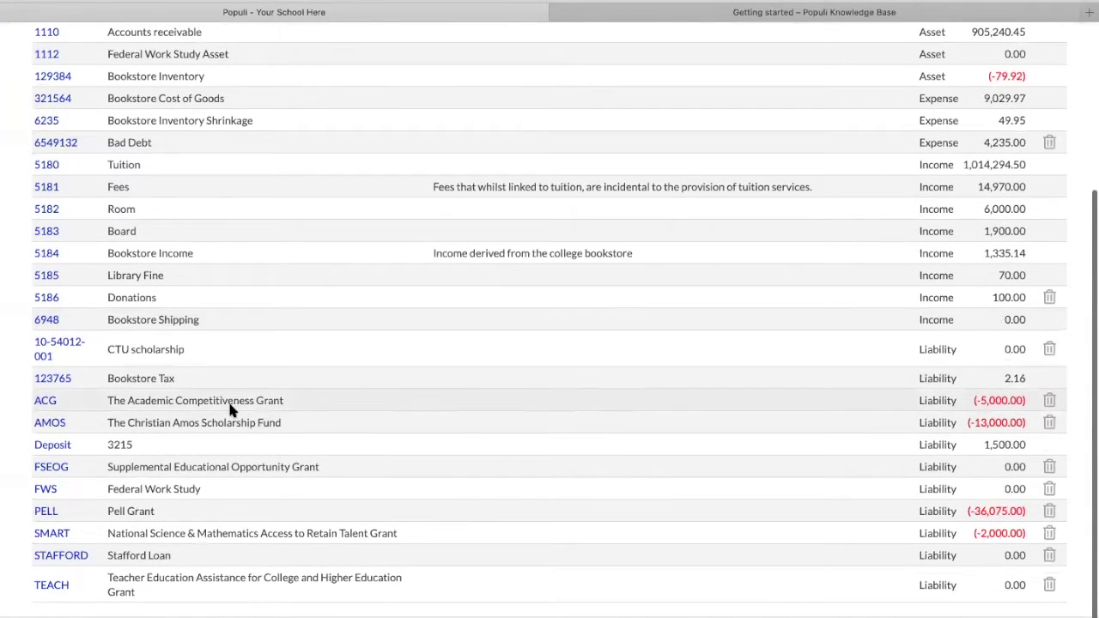
scroll(228, 404, up, 5)
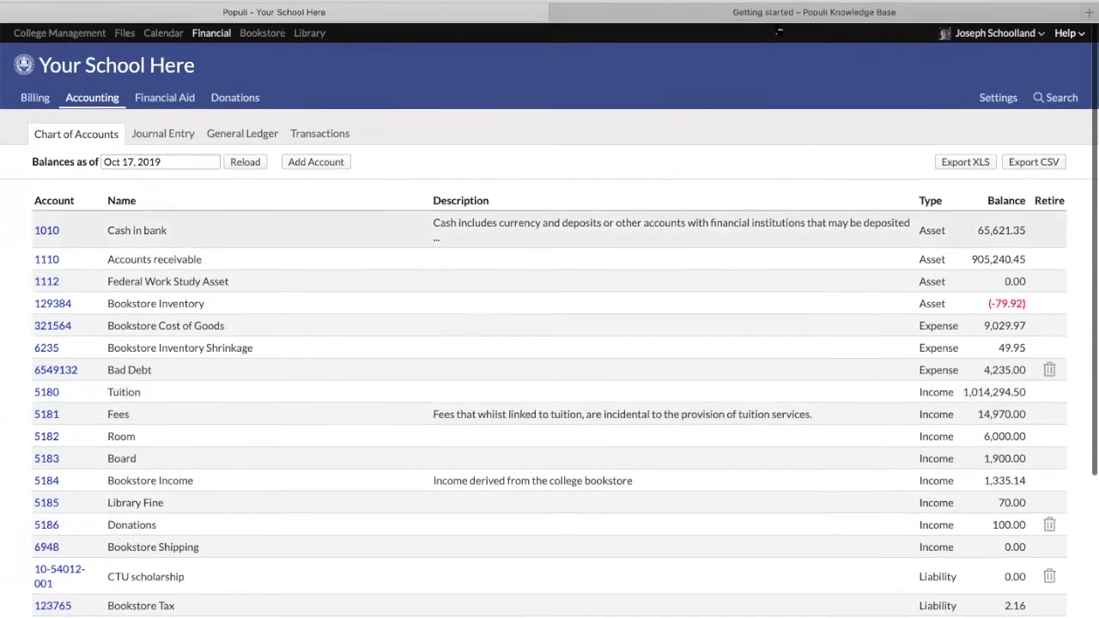
click(775, 11)
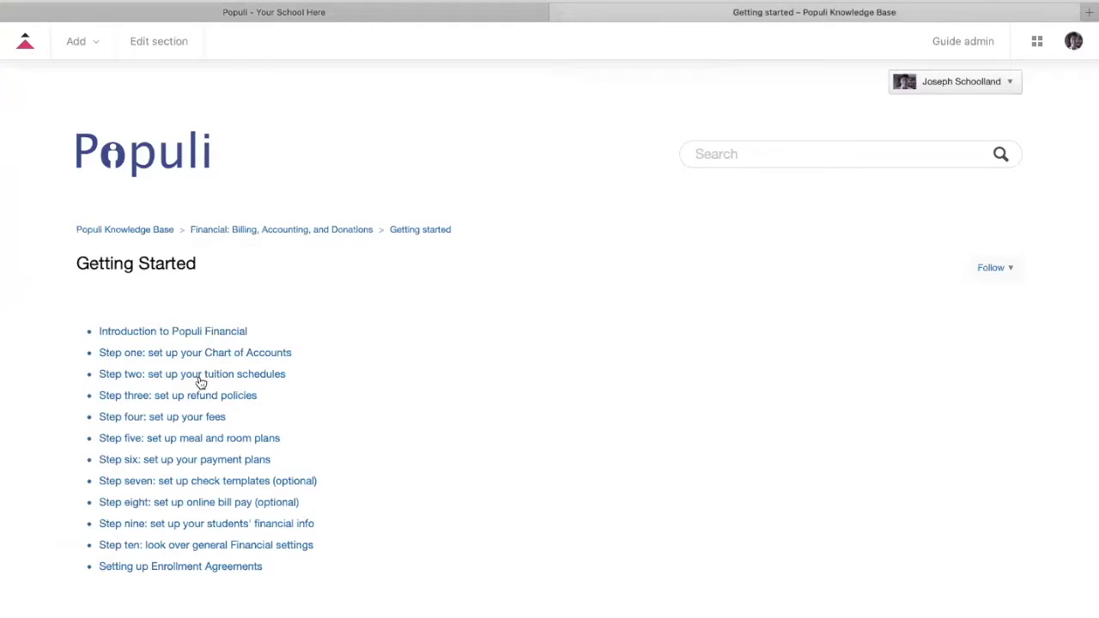
Go to Billing > Settings in the Populi tab and begin adding a tuition schedule
click(240, 16)
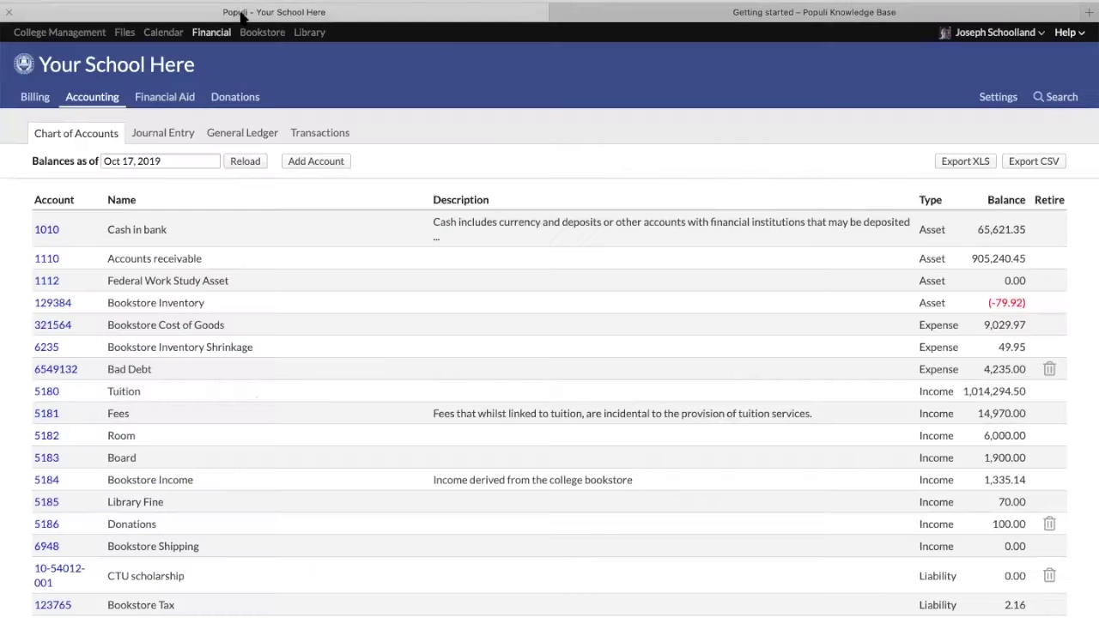
click(38, 99)
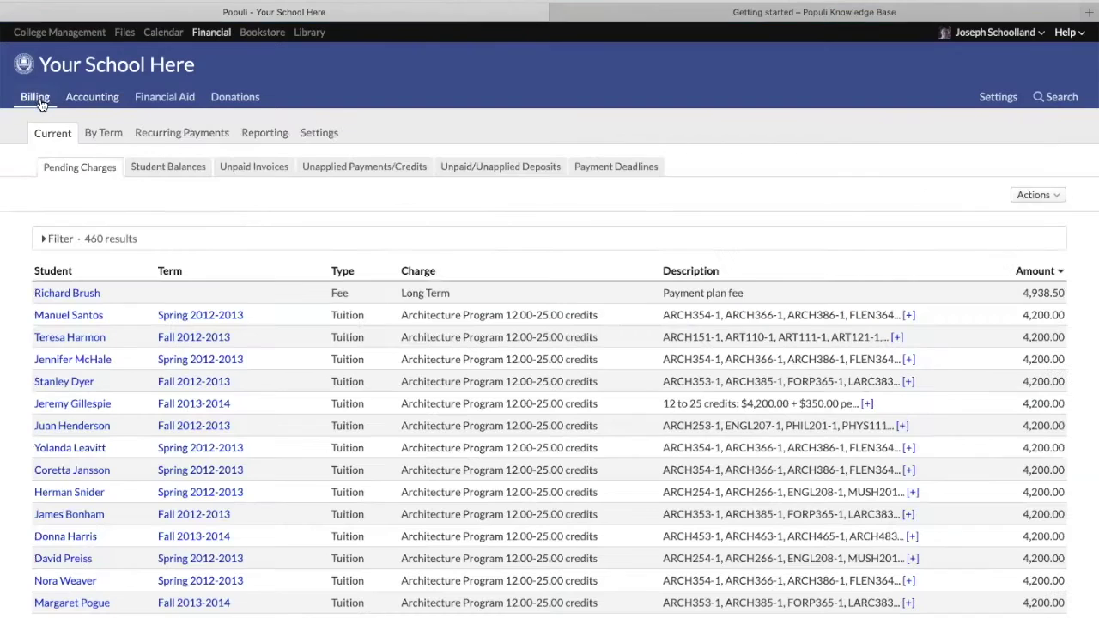
click(326, 136)
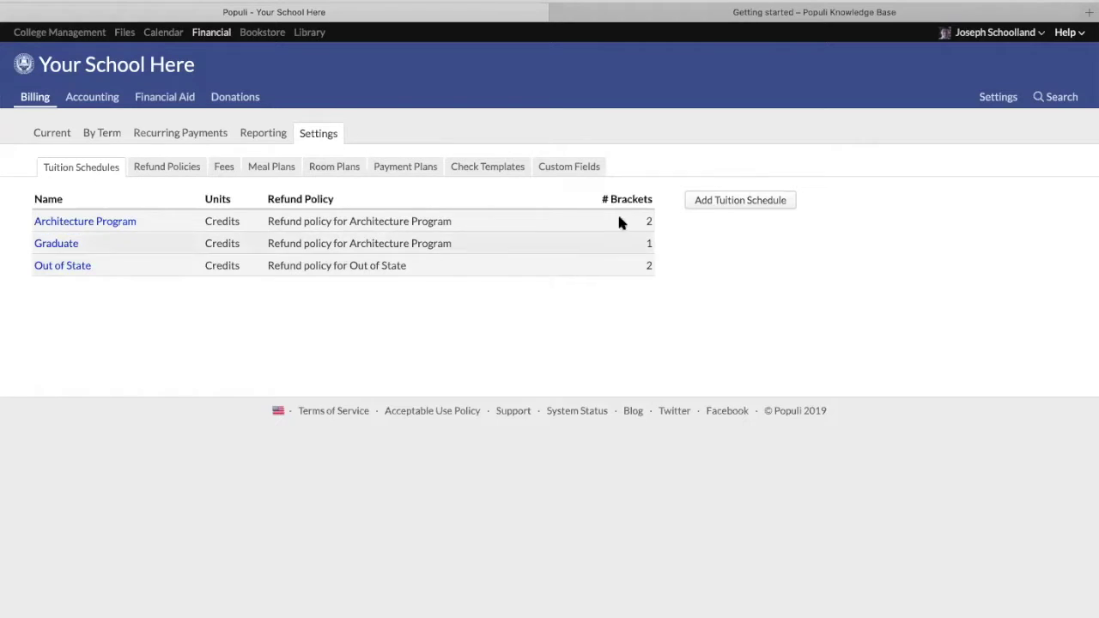
click(743, 202)
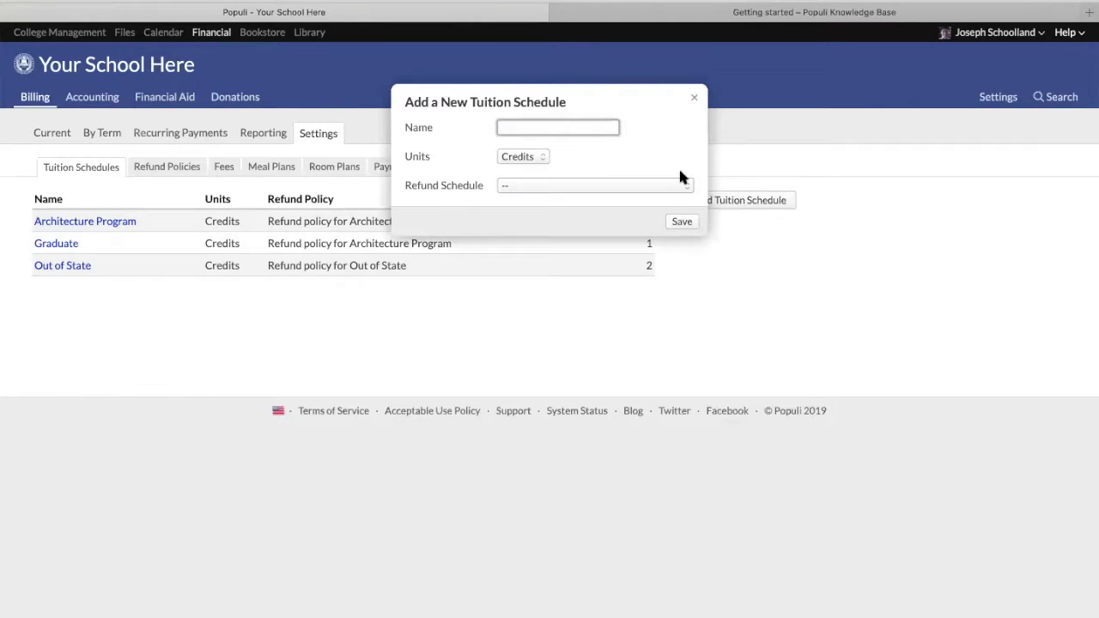
Keep the new schedule's Units at Credits, then close the form without saving
click(542, 127)
click(539, 159)
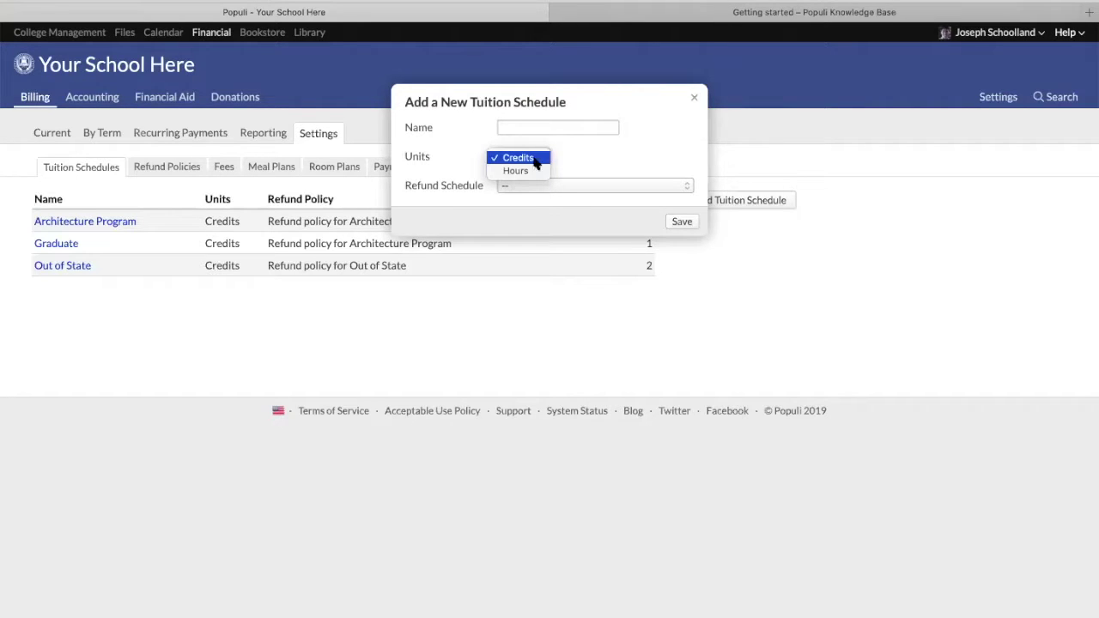
click(601, 157)
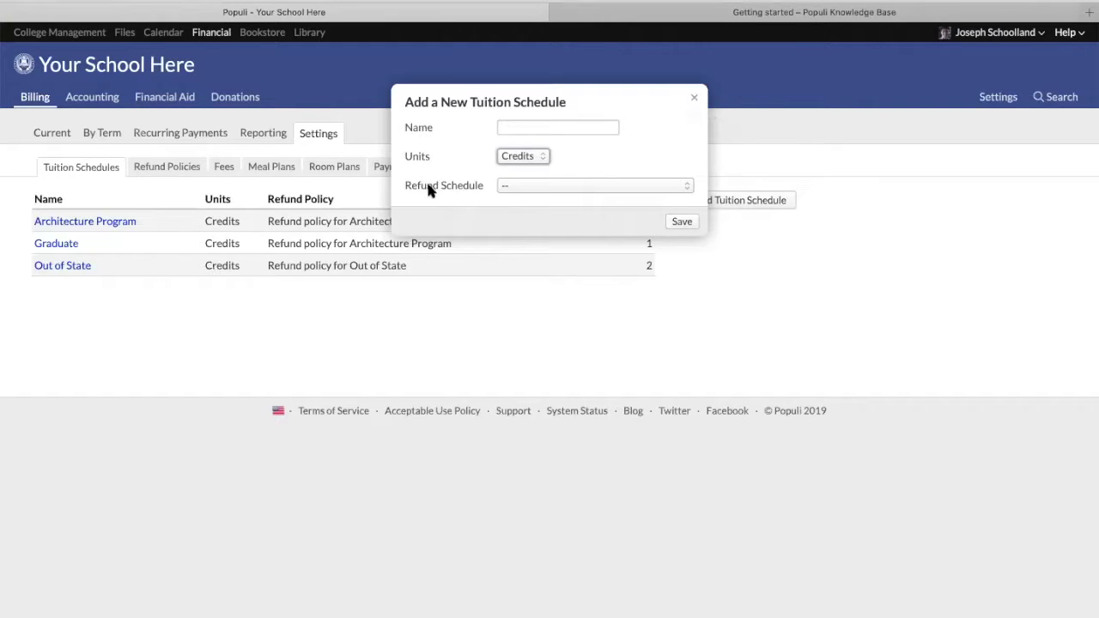
click(694, 100)
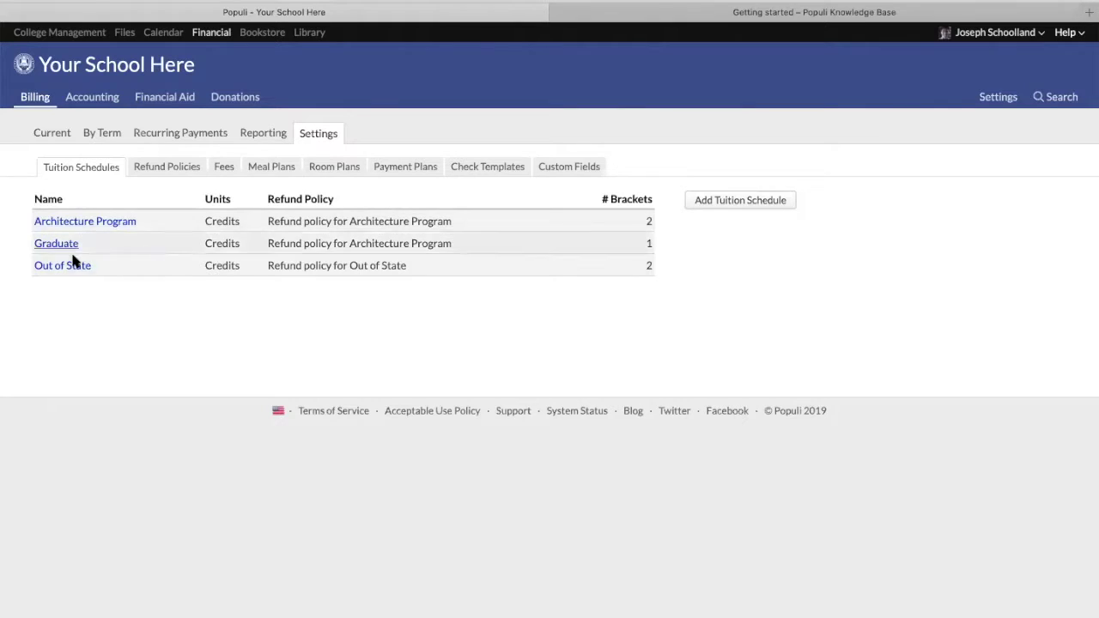
Open the Architecture Program tuition schedule and review its info and brackets
click(75, 222)
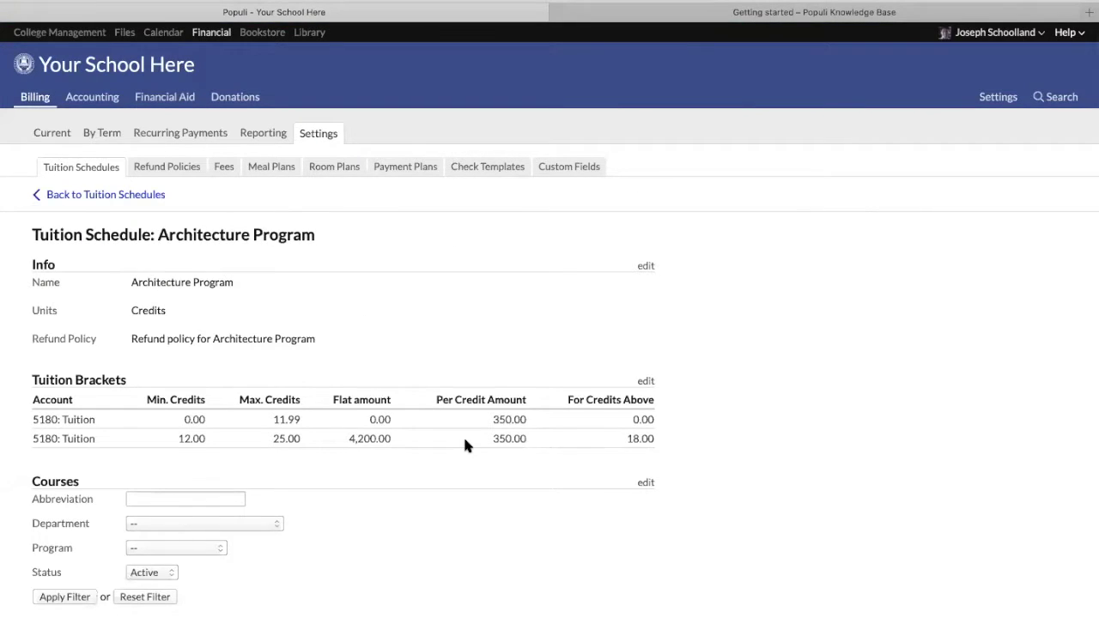
scroll(463, 439, down, 3)
scroll(463, 439, up, 3)
drag(492, 419, 542, 419)
scroll(531, 415, down, 1)
scroll(386, 433, up, 1)
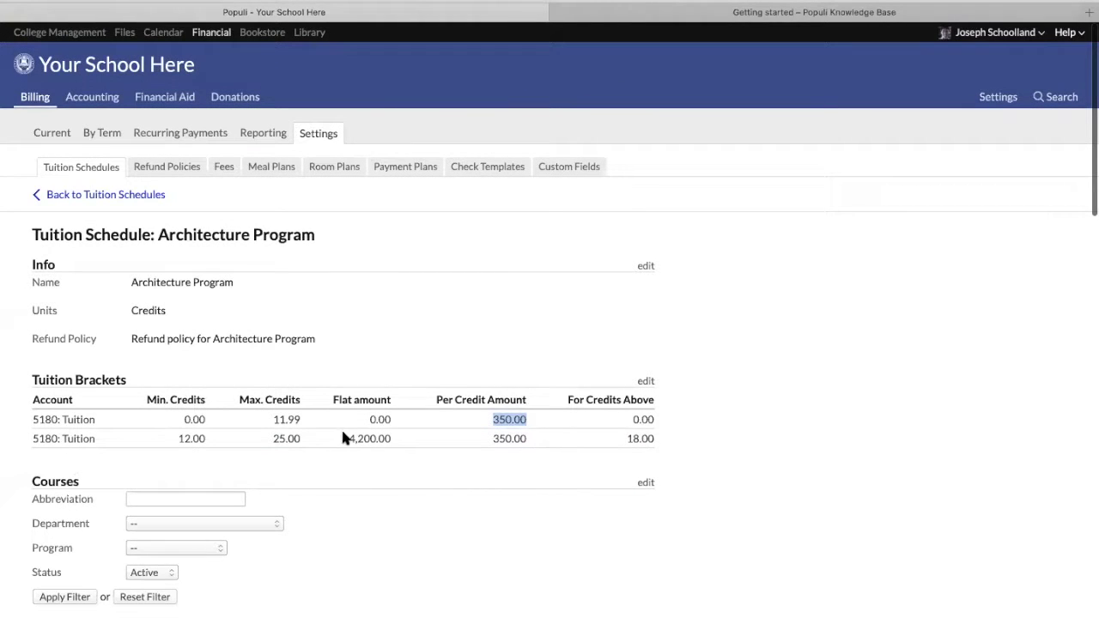
Highlight the bracket values: 4,200.00 flat amount, 25.00 maximum credits and 18.00 threshold
drag(348, 438, 371, 438)
scroll(371, 437, down, 1)
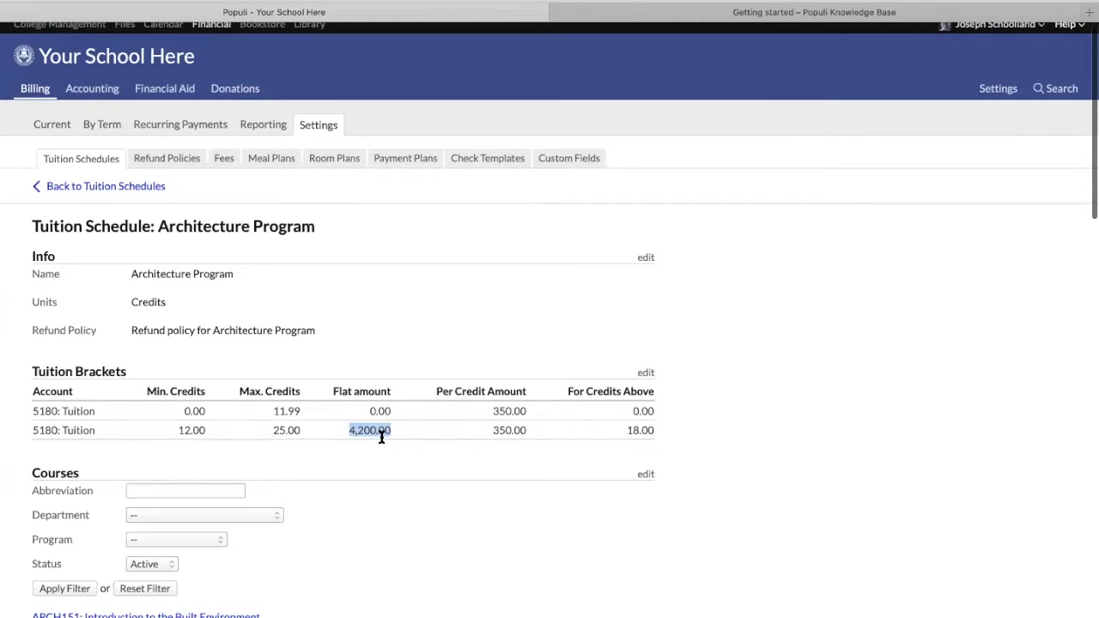
scroll(327, 434, up, 1)
double_click(275, 434)
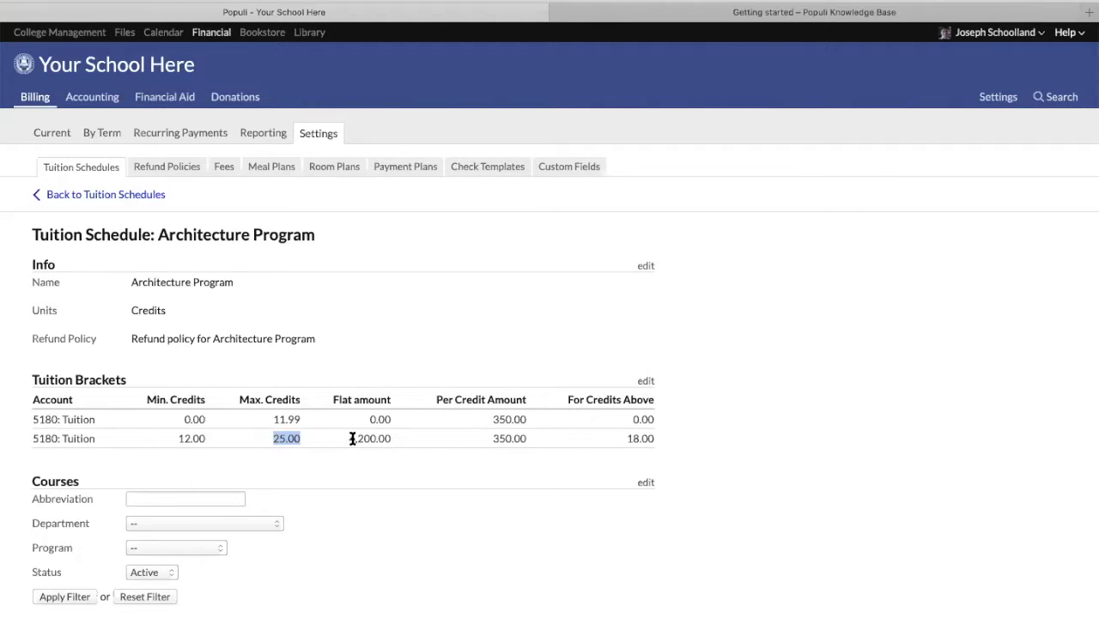
click(492, 440)
double_click(627, 438)
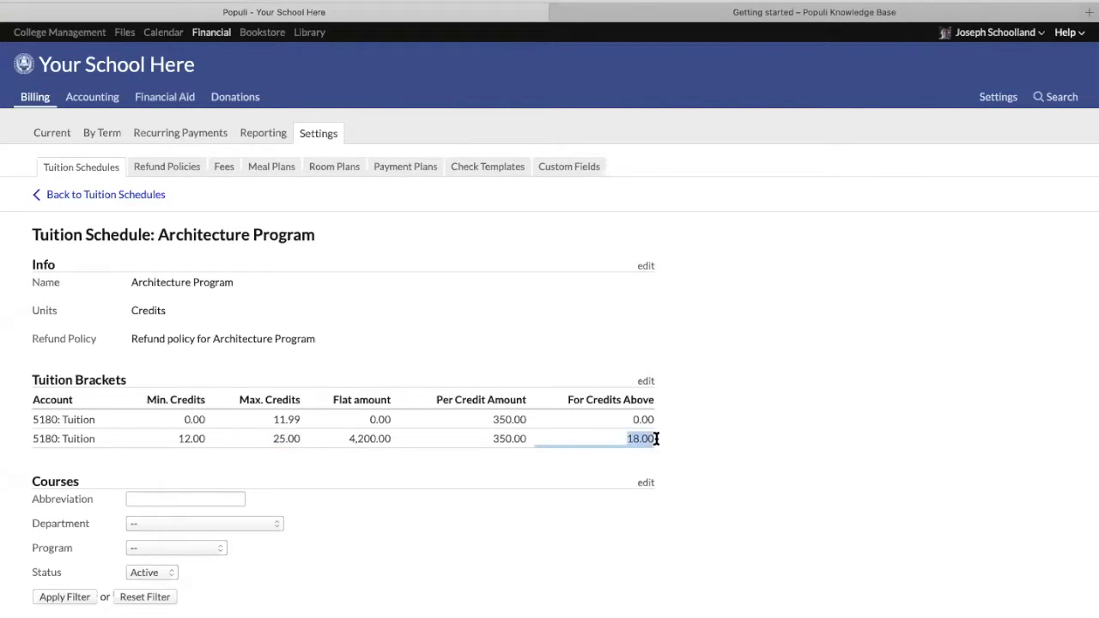
click(491, 439)
drag(493, 440, 653, 438)
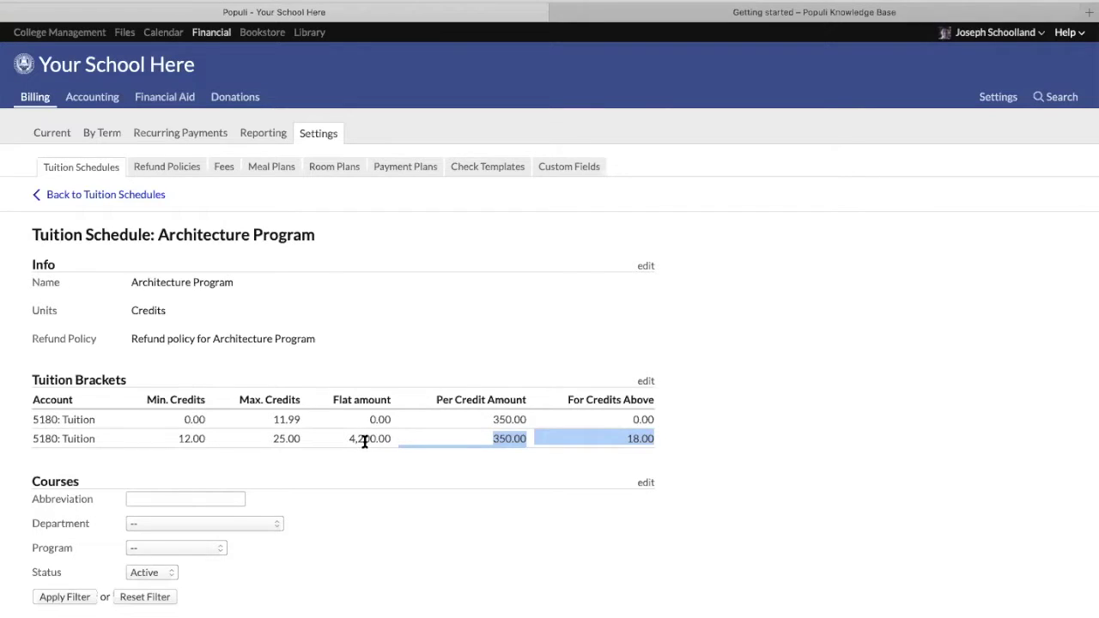
click(499, 439)
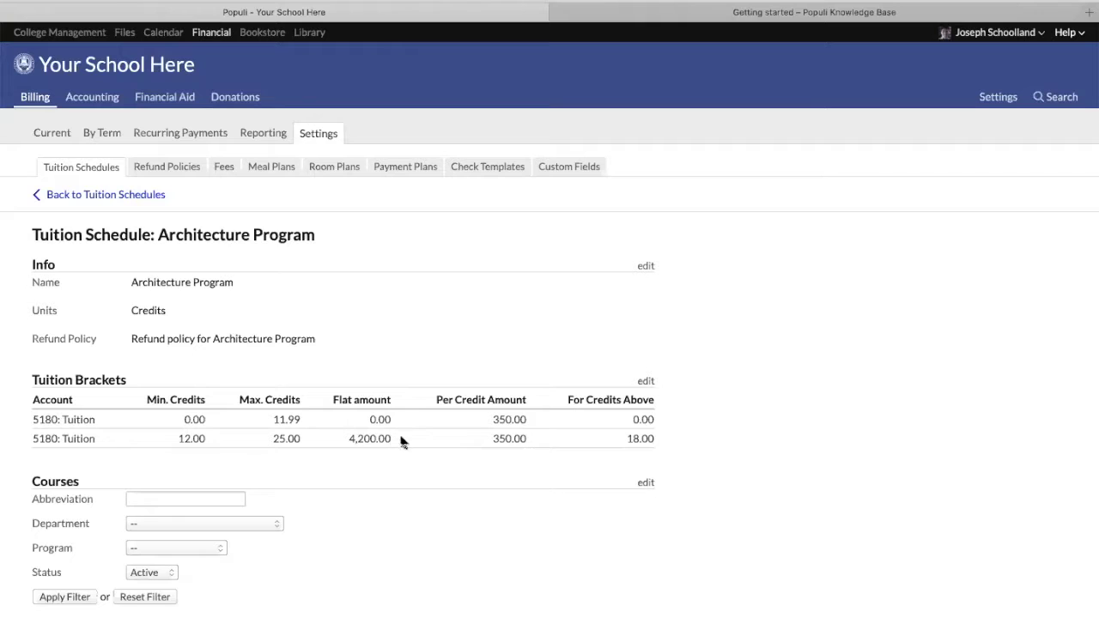
Remove the second tuition bracket and change the 11.99 maximum credits to 30
click(650, 382)
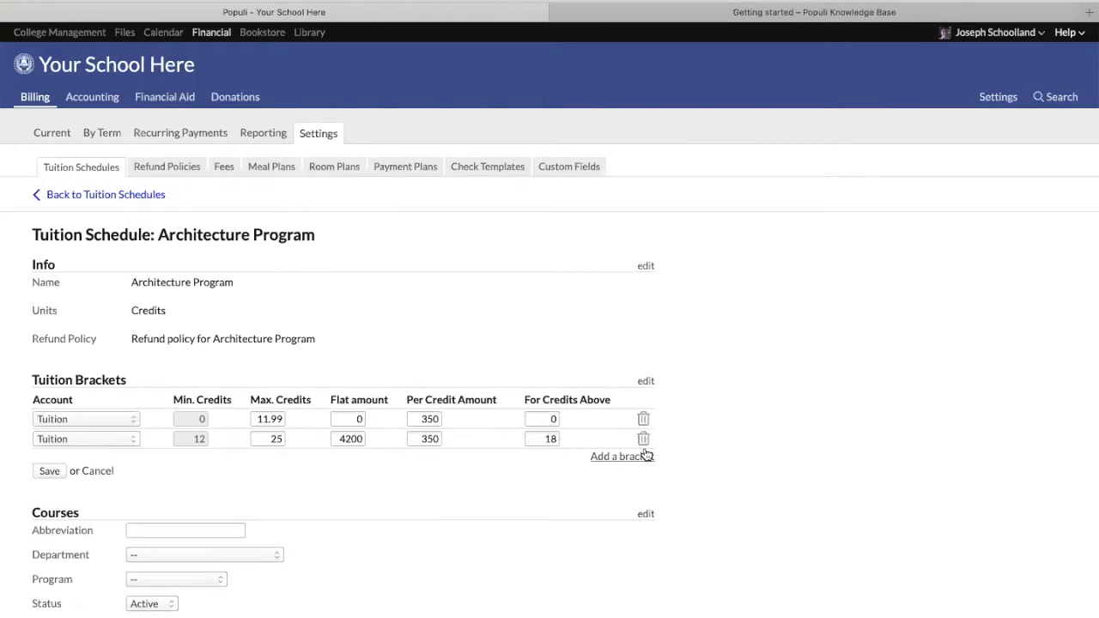
click(642, 439)
double_click(257, 419)
text(30)
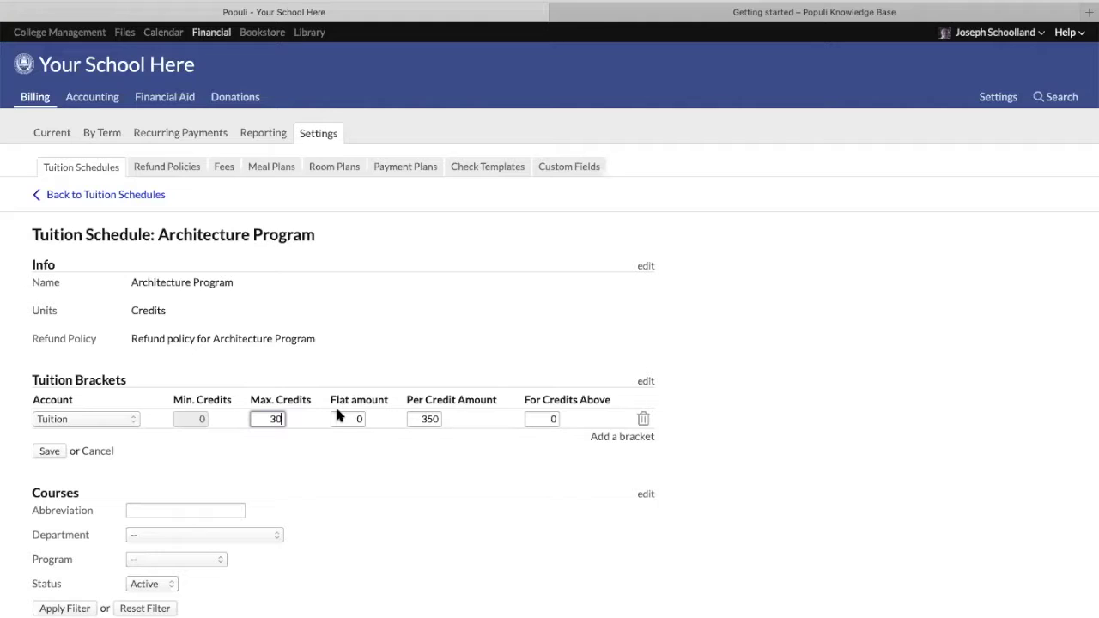
click(423, 418)
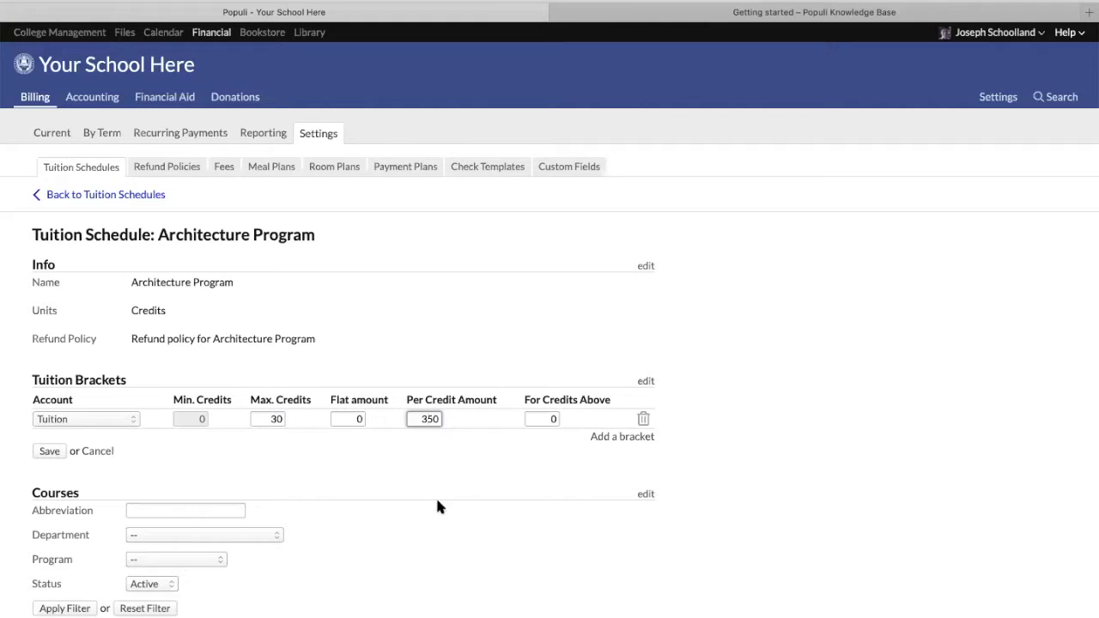
Keep Tuition as the bracket's account, then discard the bracket edits to restore both rows
click(111, 419)
click(110, 419)
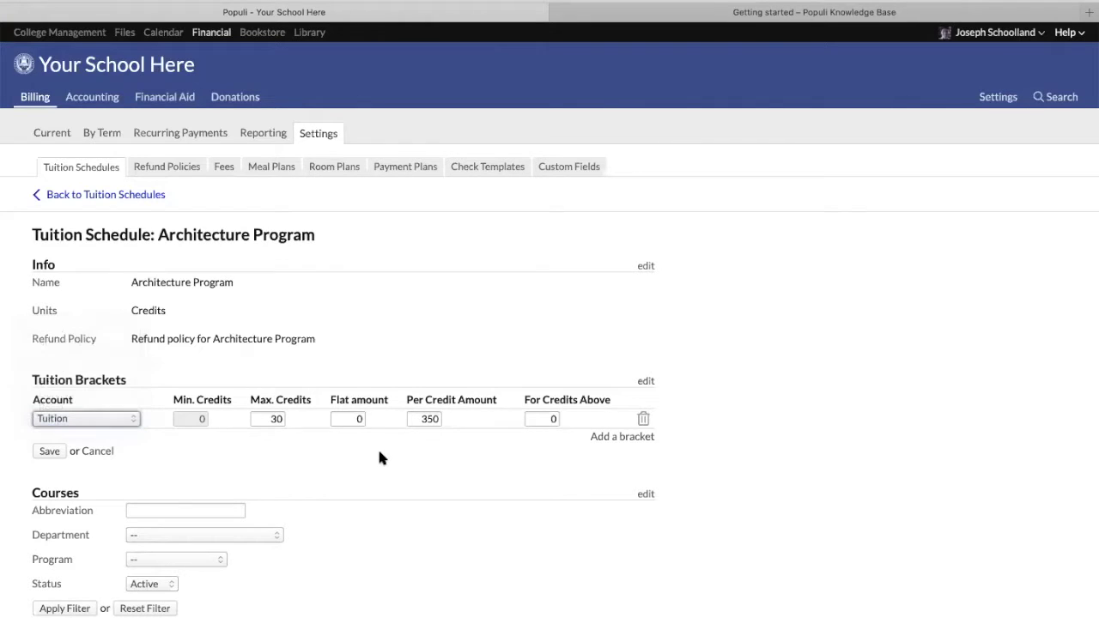
click(99, 451)
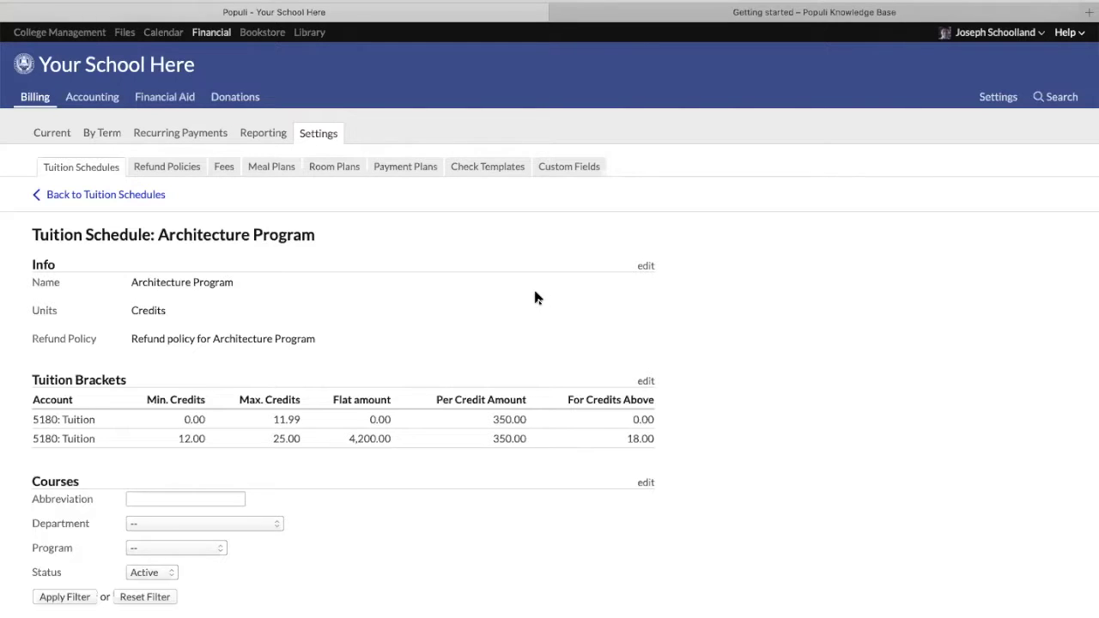
Search for the sample student by name and open their profile
click(1049, 101)
text(simon)
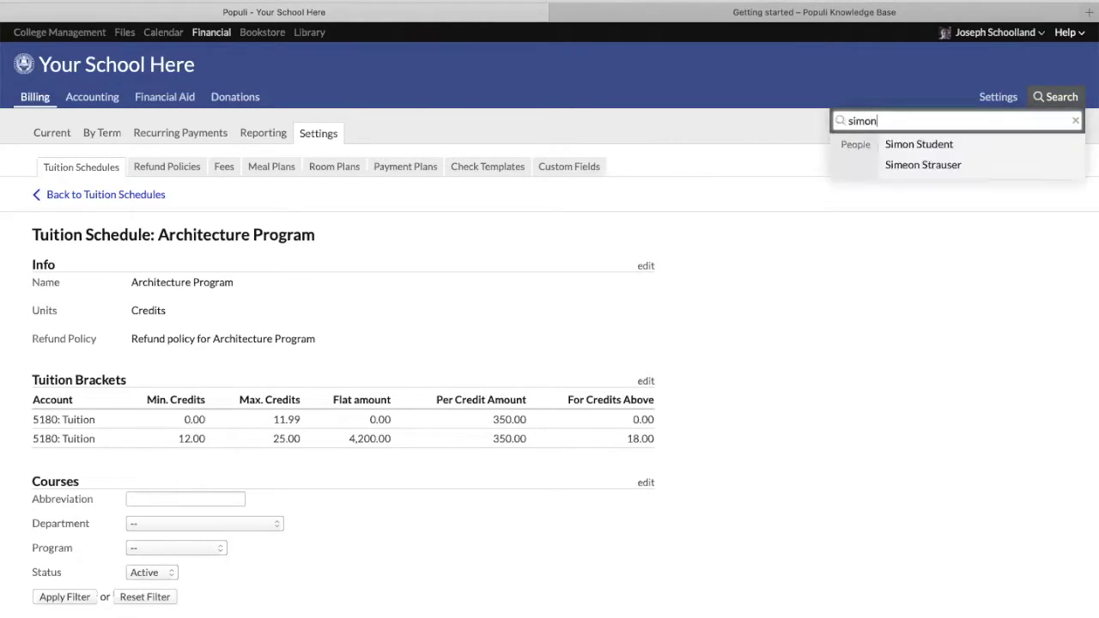
key(Down)
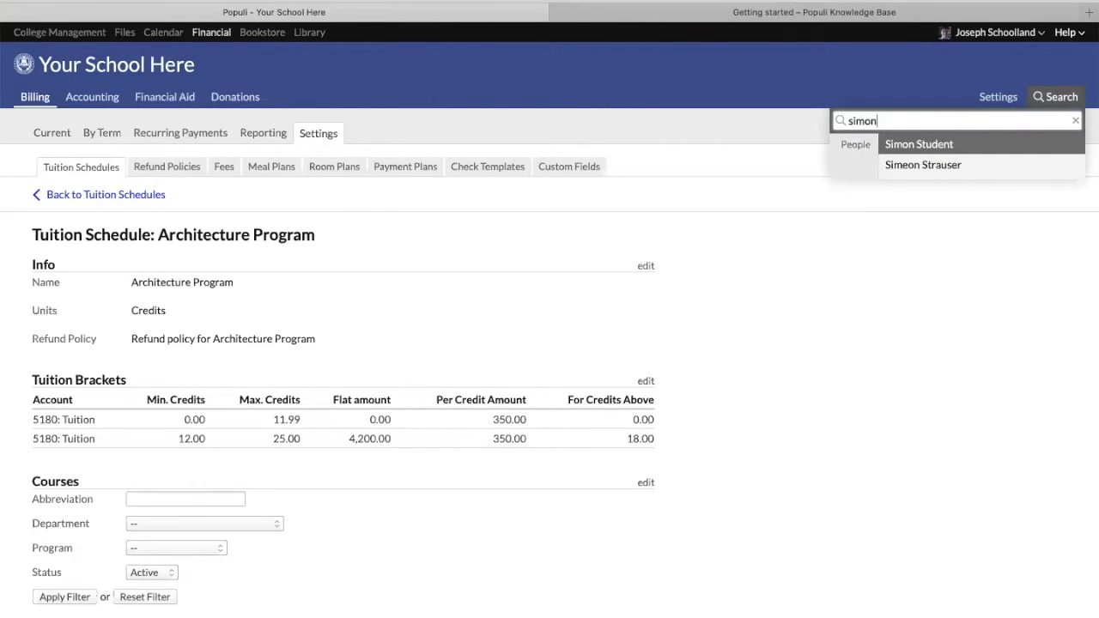
key(Return)
Review the student's Financial dashboard with its unpaid invoices and Architecture Program default schedule
click(566, 191)
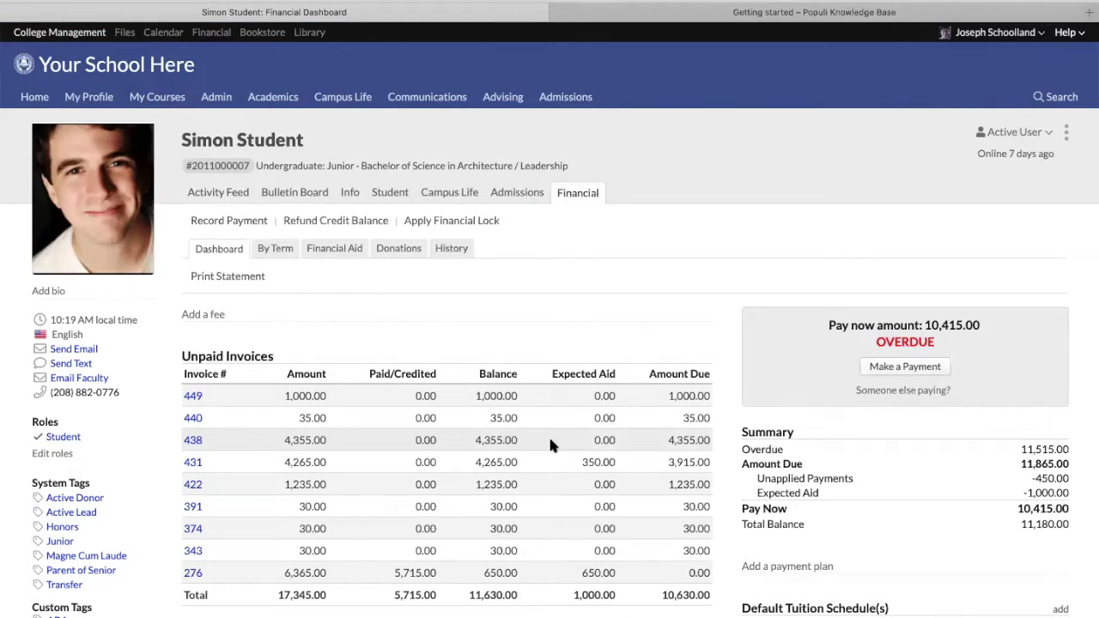
scroll(563, 456, down, 1)
scroll(565, 467, down, 1)
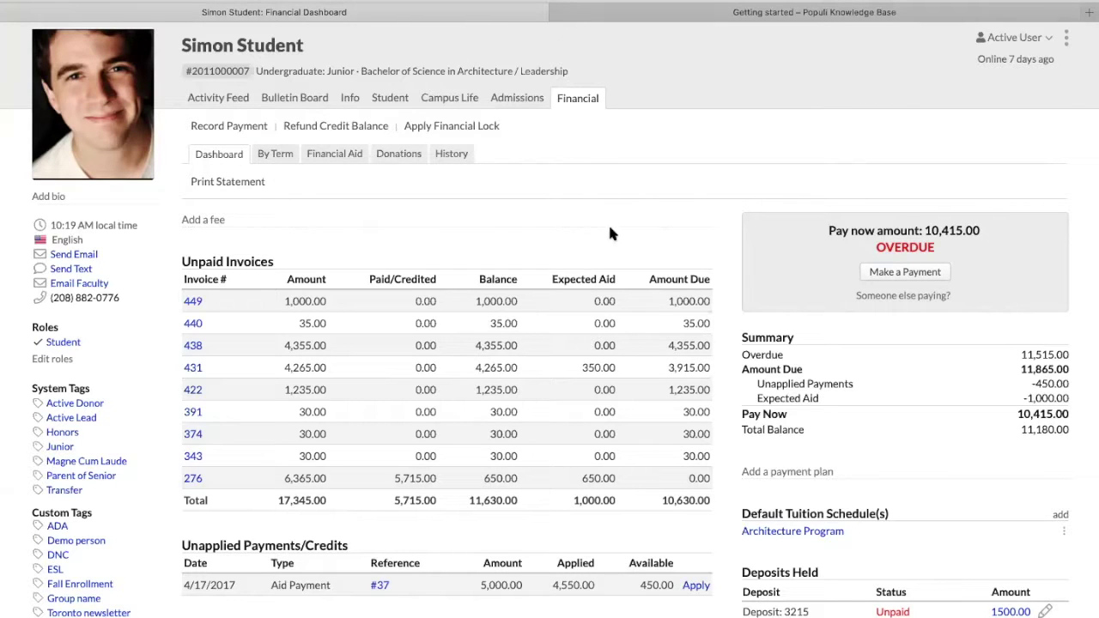
scroll(823, 403, down, 5)
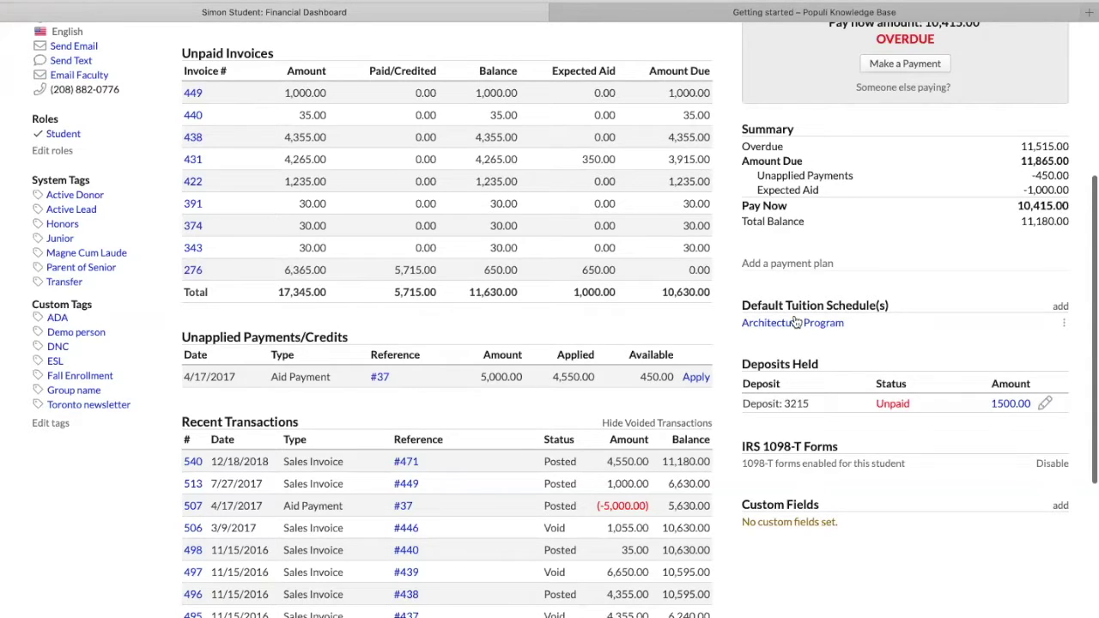
scroll(730, 335, up, 2)
scroll(731, 335, up, 1)
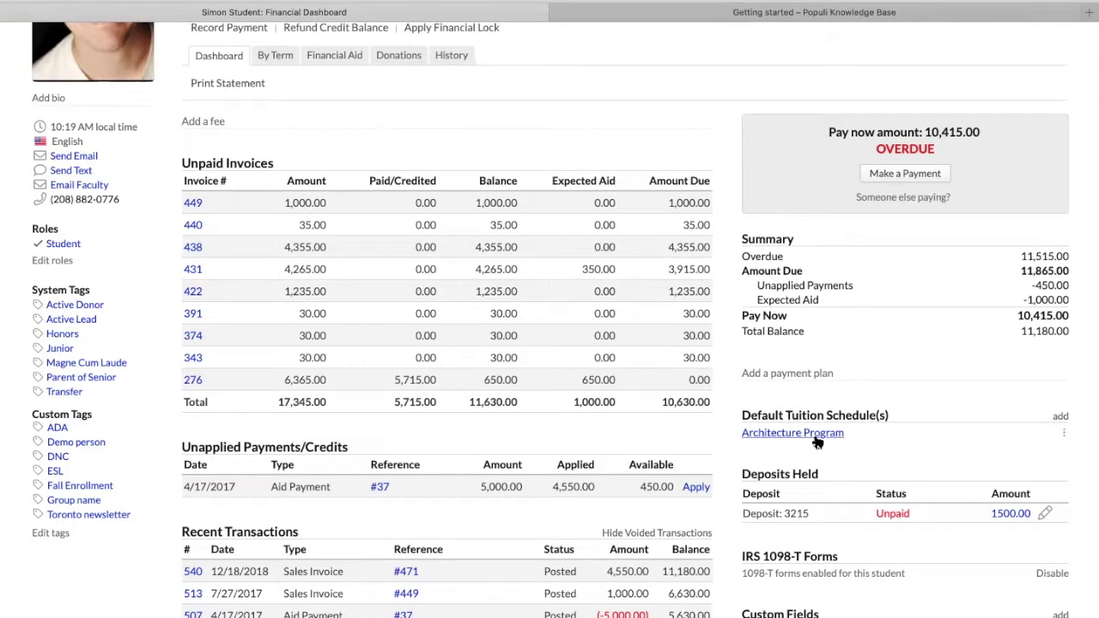
scroll(290, 134, up, 2)
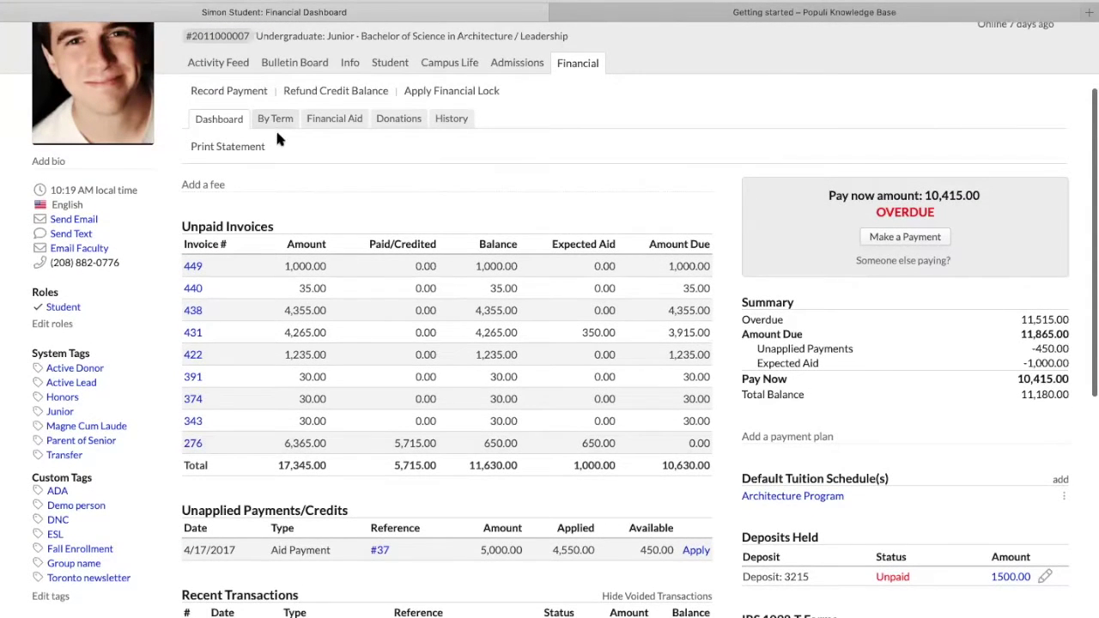
scroll(275, 127, up, 1)
Show the student's By Term charges for Fall 2013-2014, including 4,550.00 Architecture Program tuition
click(275, 149)
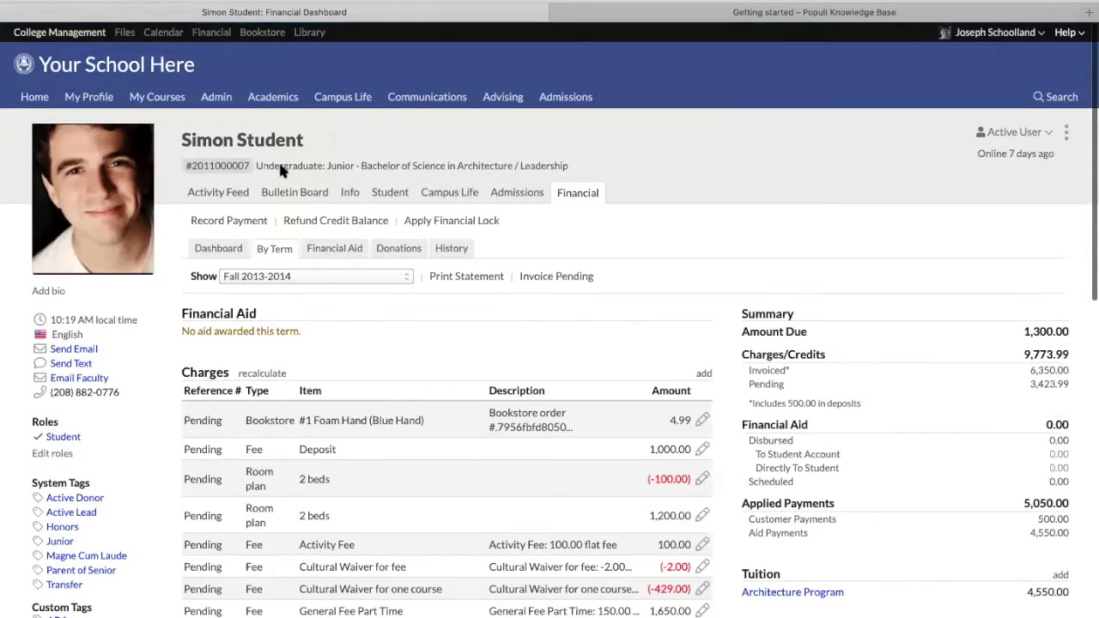
scroll(437, 383, down, 5)
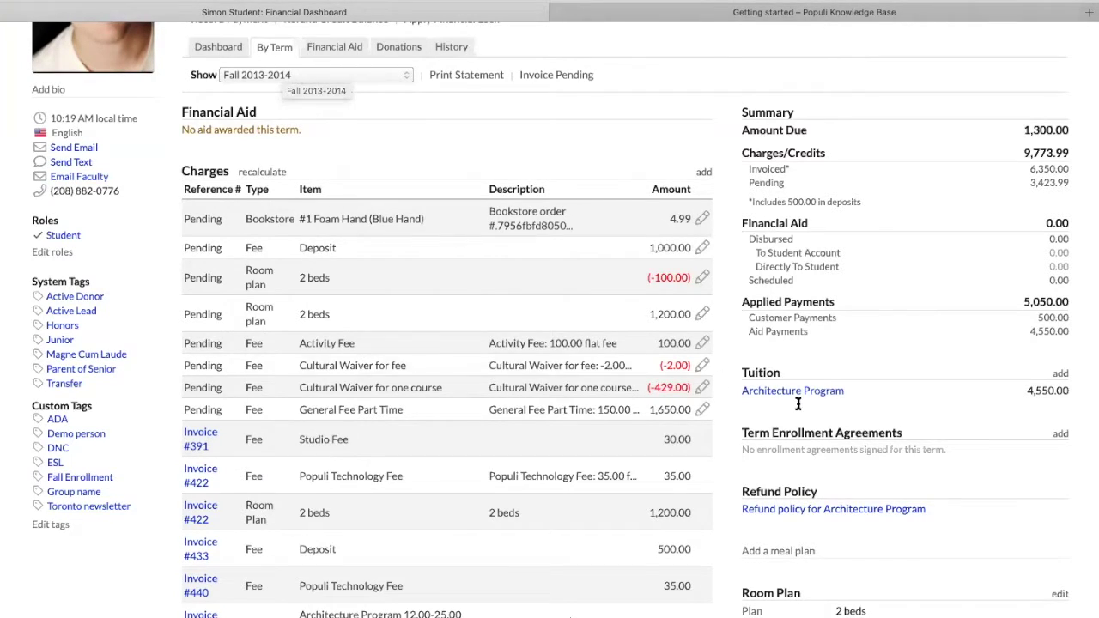
click(292, 75)
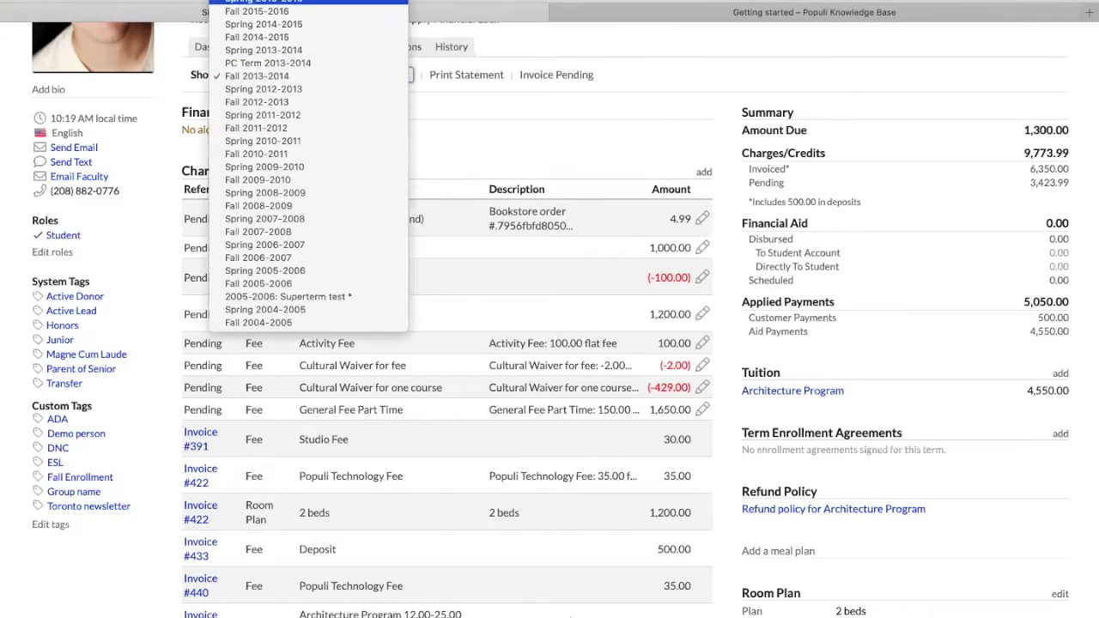
scroll(286, 2, up, 5)
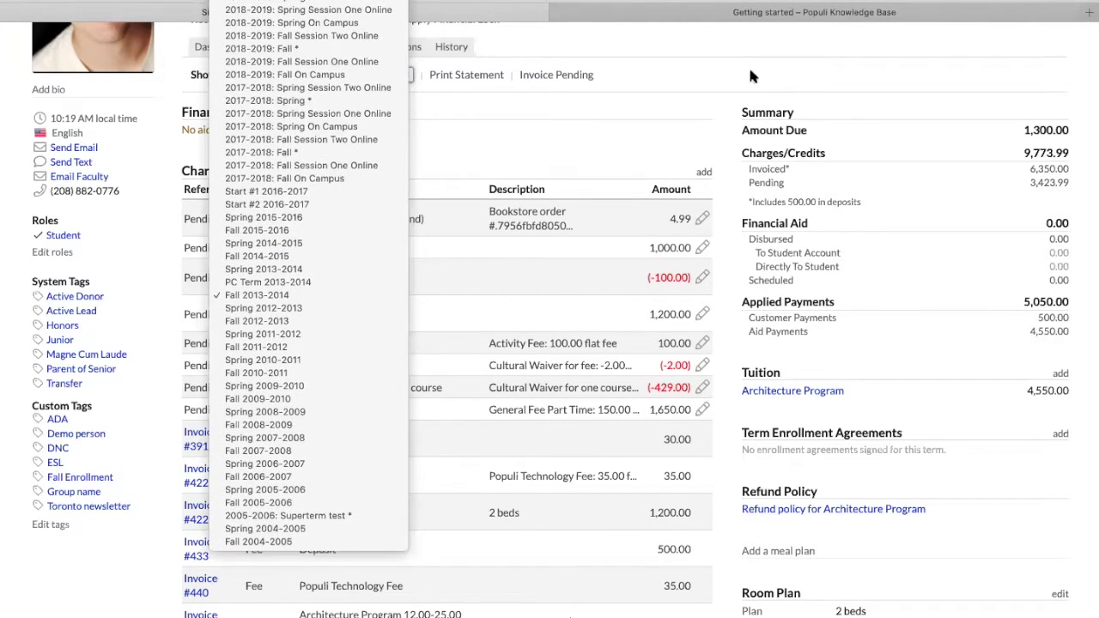
click(695, 81)
scroll(557, 378, up, 5)
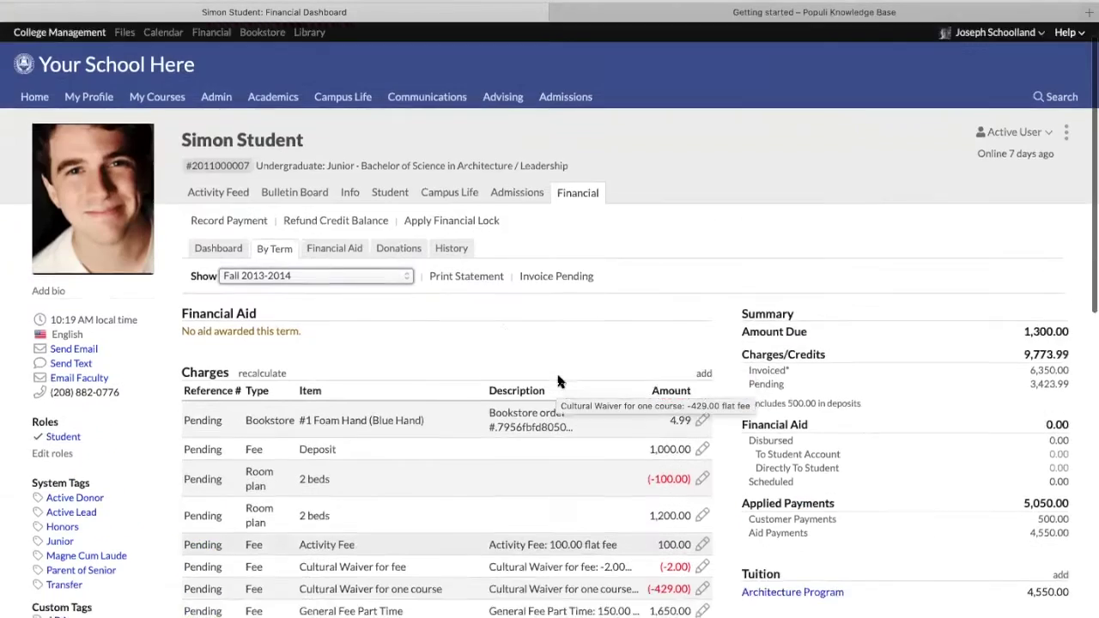
Open the Undergraduate program under Academics > Programs and highlight its Architecture Program default tuition schedule
click(266, 98)
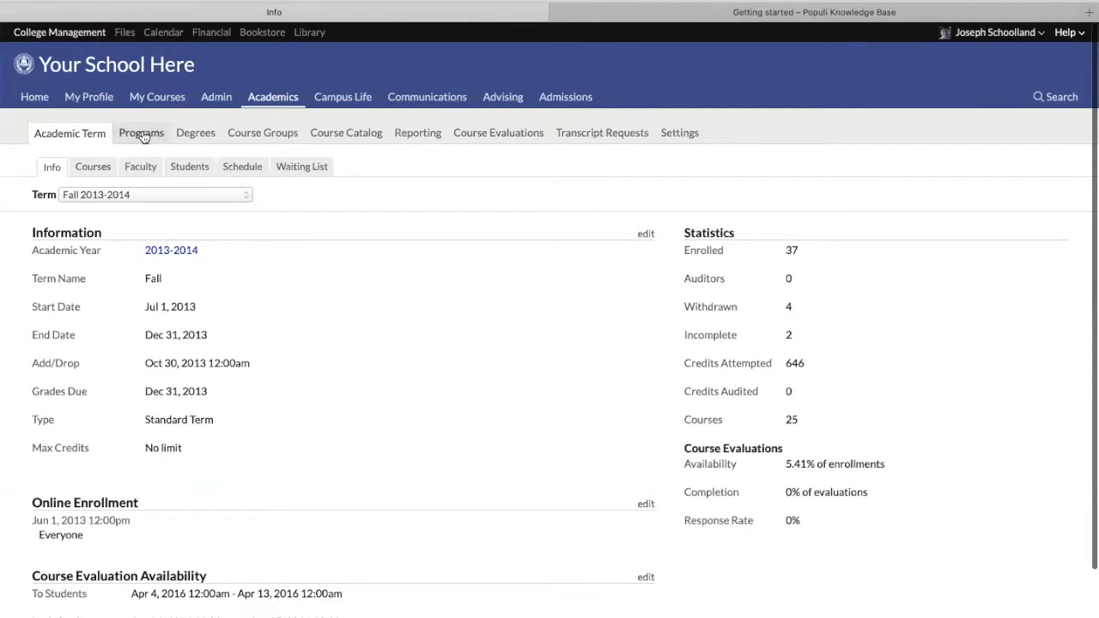
click(136, 137)
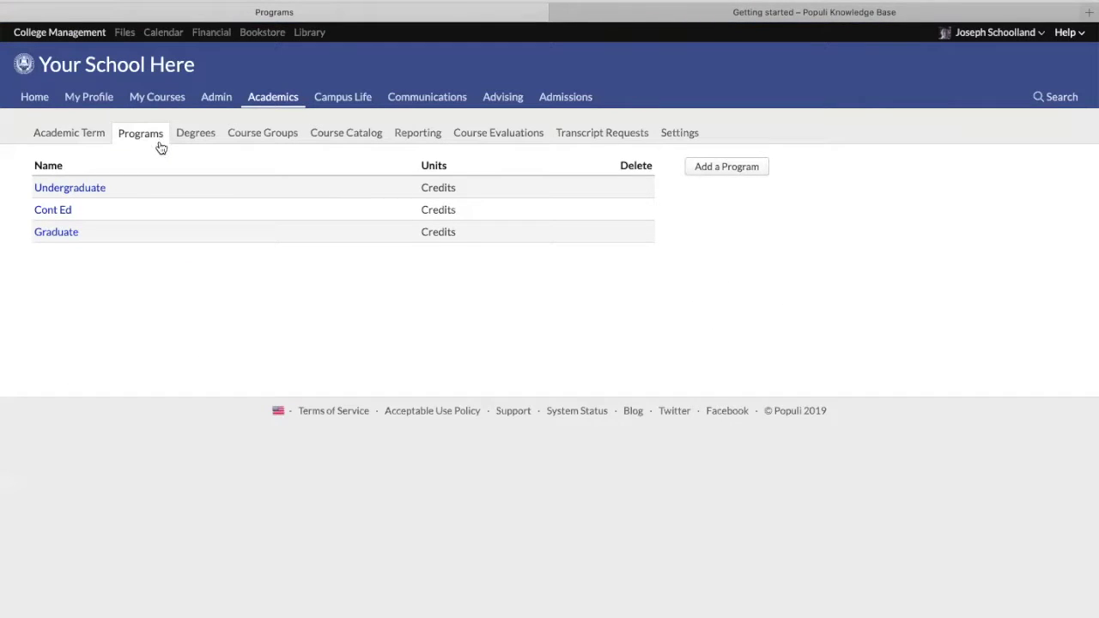
click(55, 188)
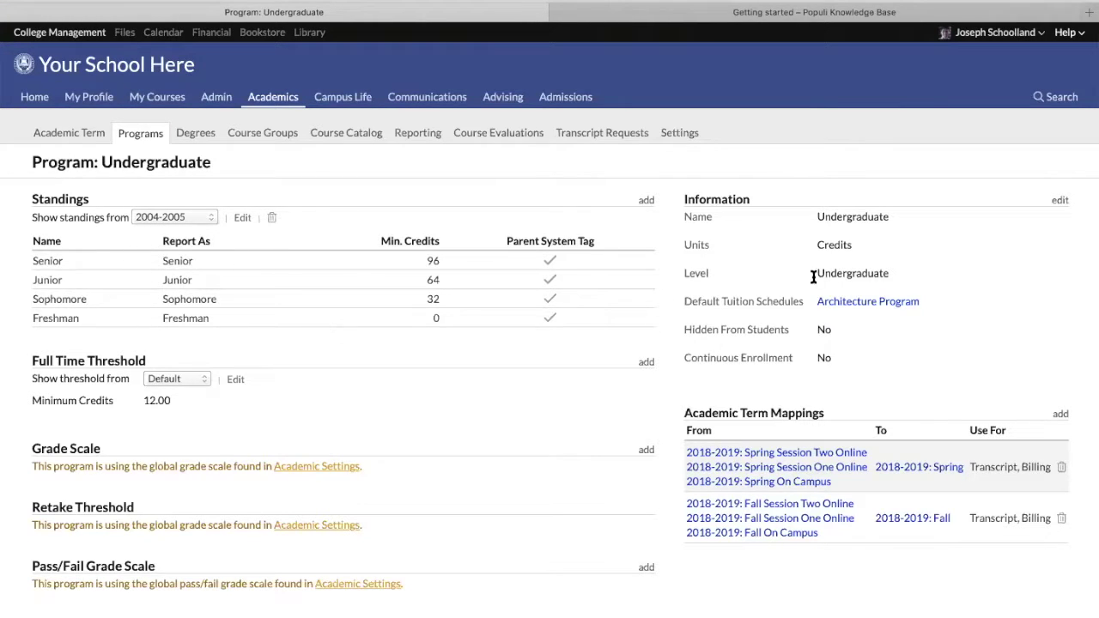
drag(687, 301, 920, 302)
click(979, 288)
click(1059, 200)
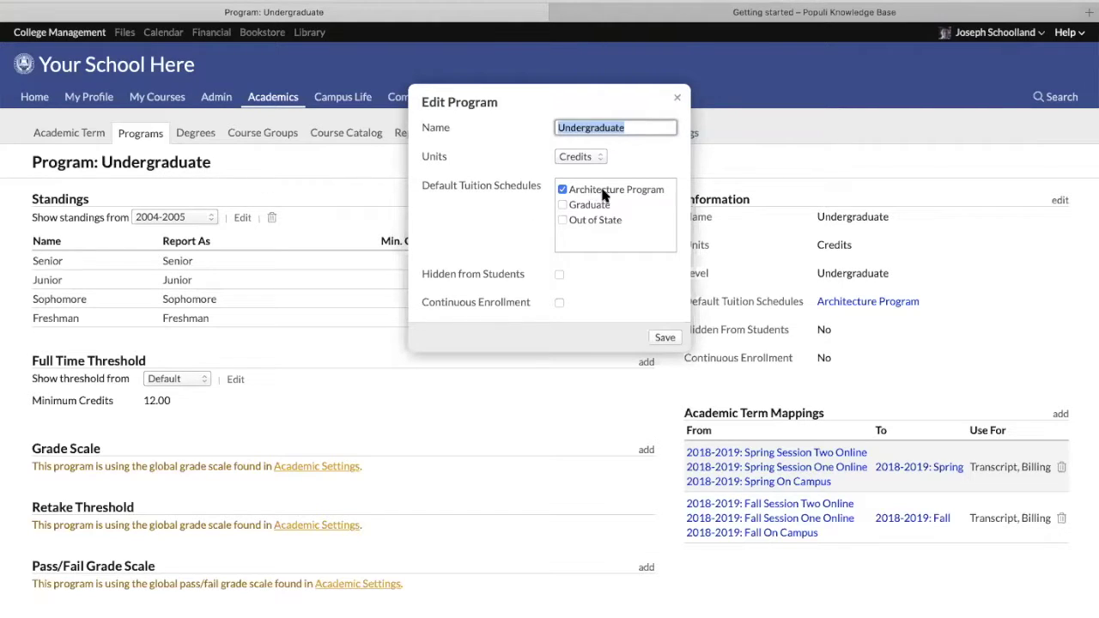
drag(662, 188, 554, 190)
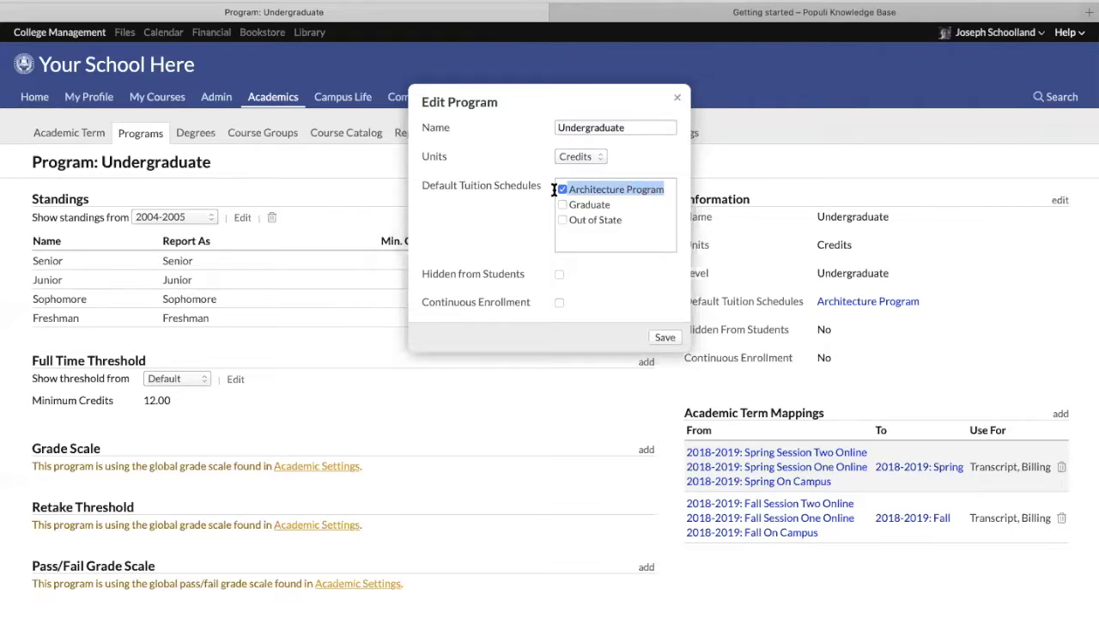
click(486, 187)
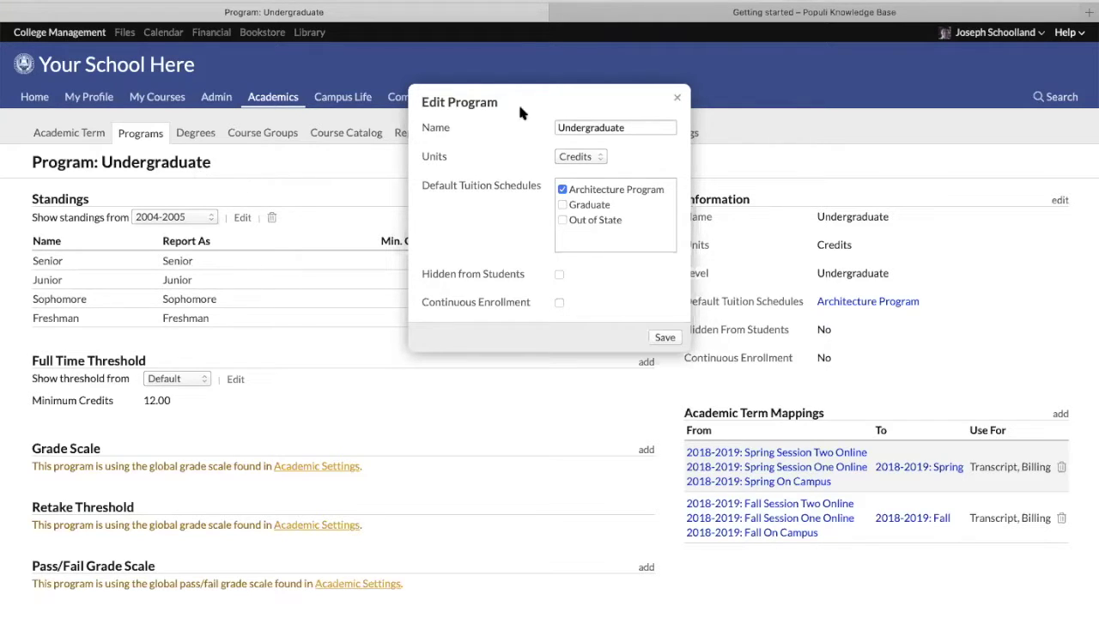
click(678, 101)
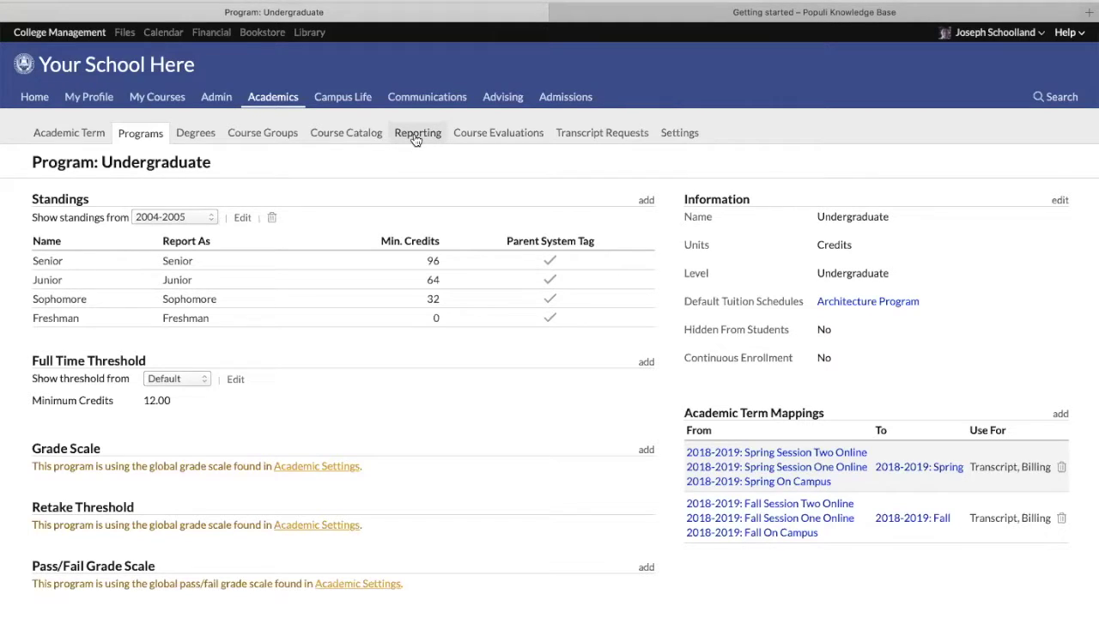
In the Data Slicer, add an Age filter and update to list 22 students
click(415, 136)
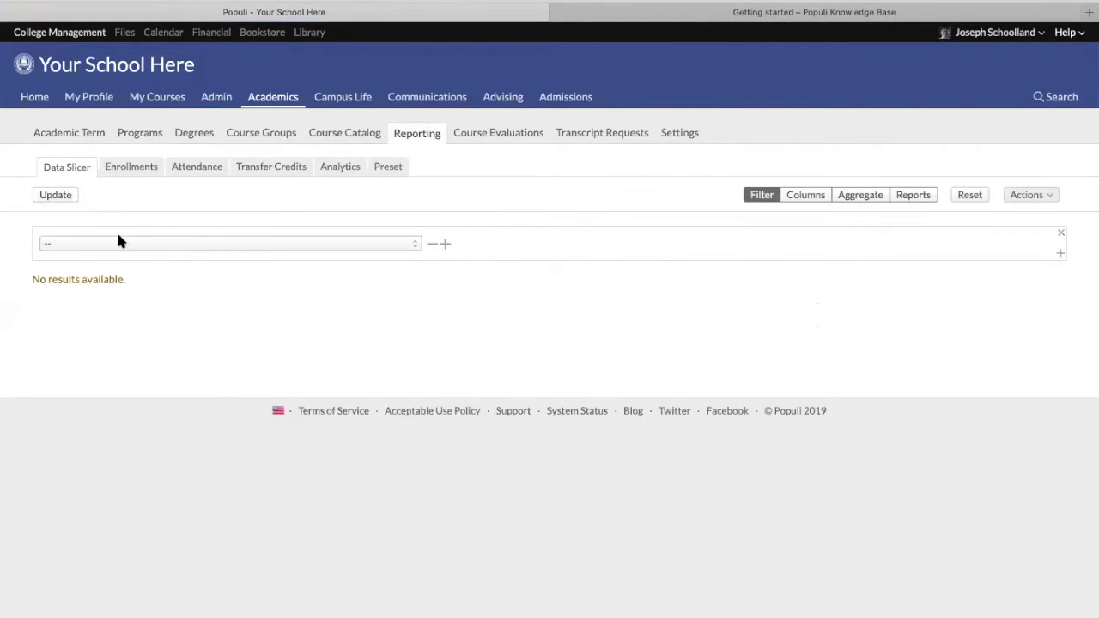
click(366, 243)
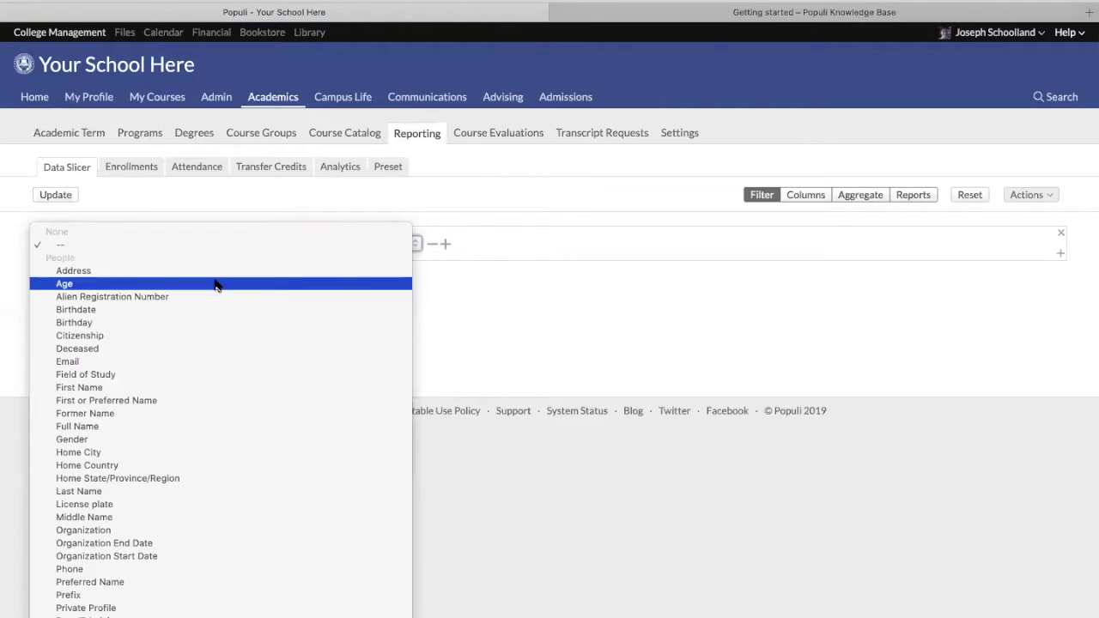
click(215, 284)
click(59, 199)
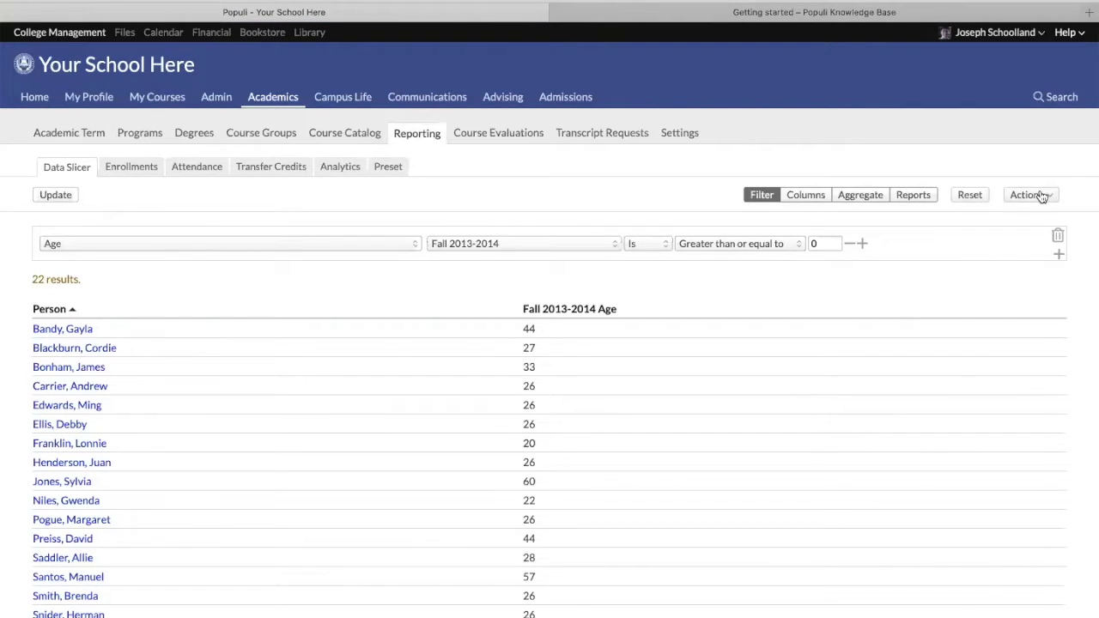
Preview bulk Manage Tuition Schedules with the Add action unsaved, then return to Financial billing settings
click(1037, 196)
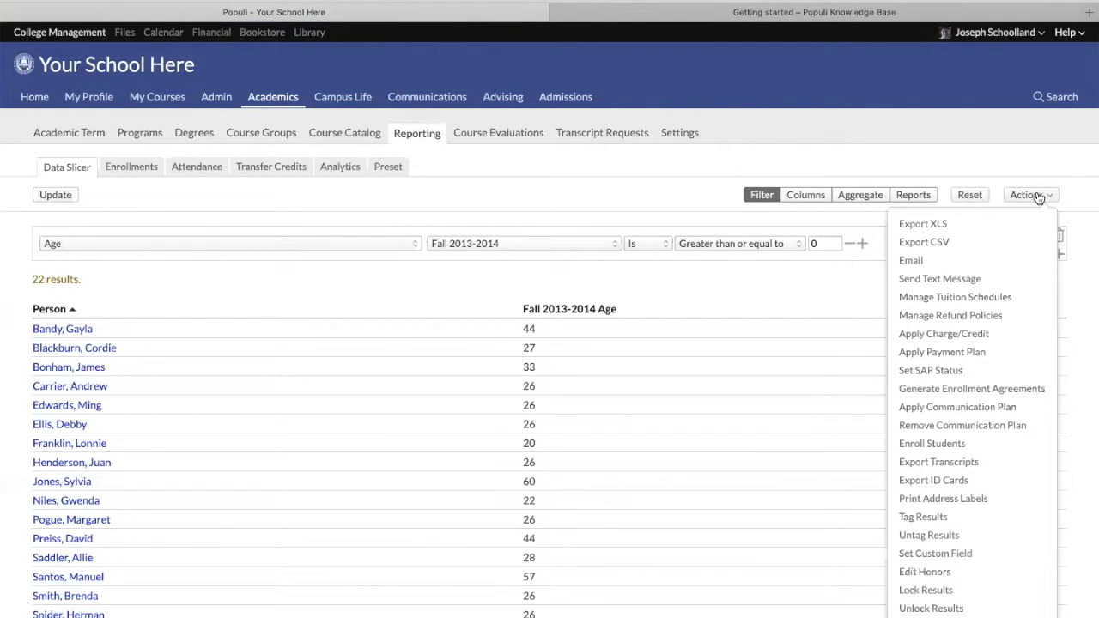
click(919, 301)
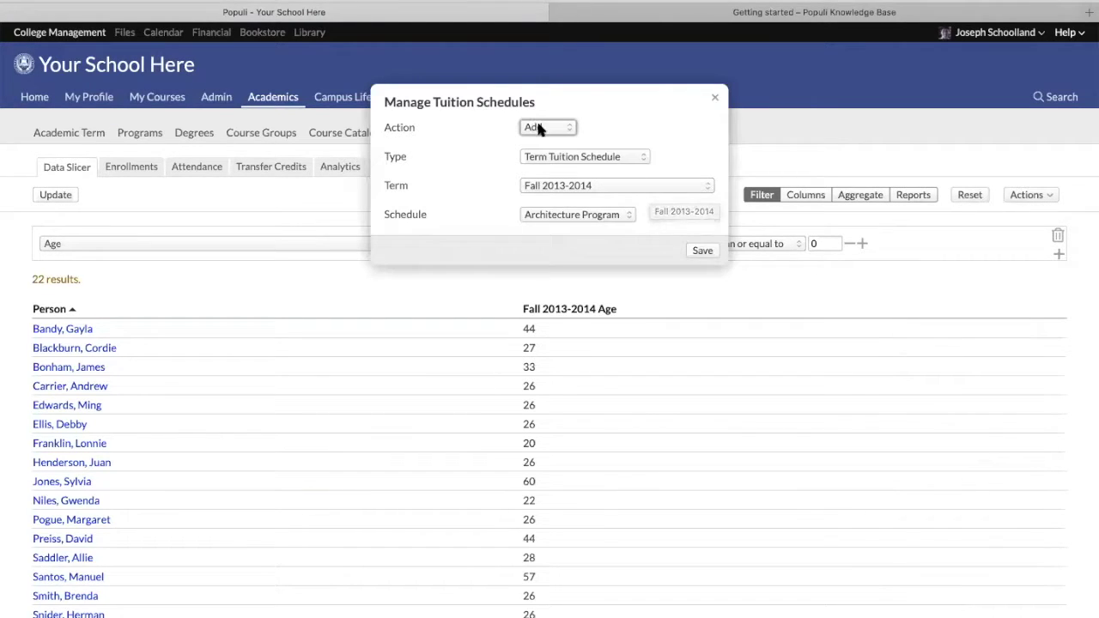
click(539, 129)
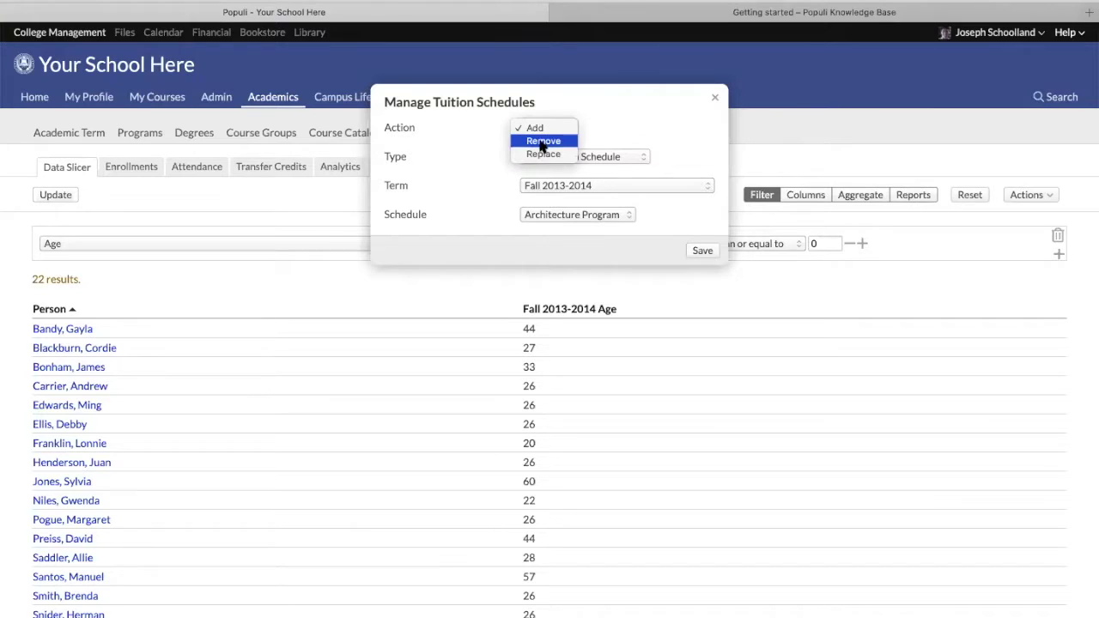
click(649, 120)
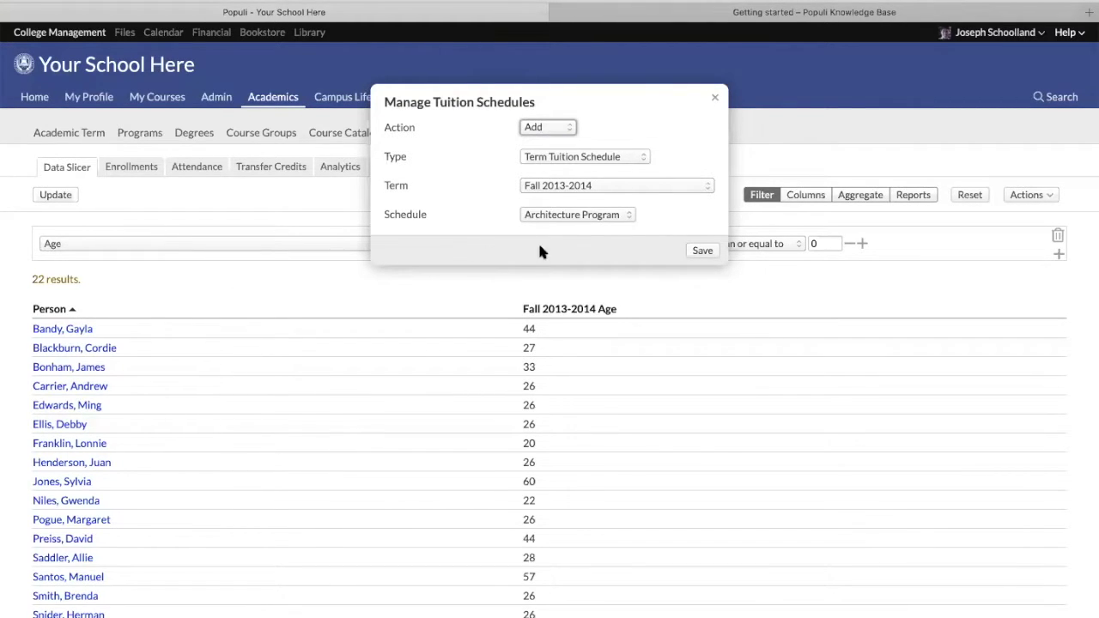
click(716, 99)
click(210, 32)
click(318, 133)
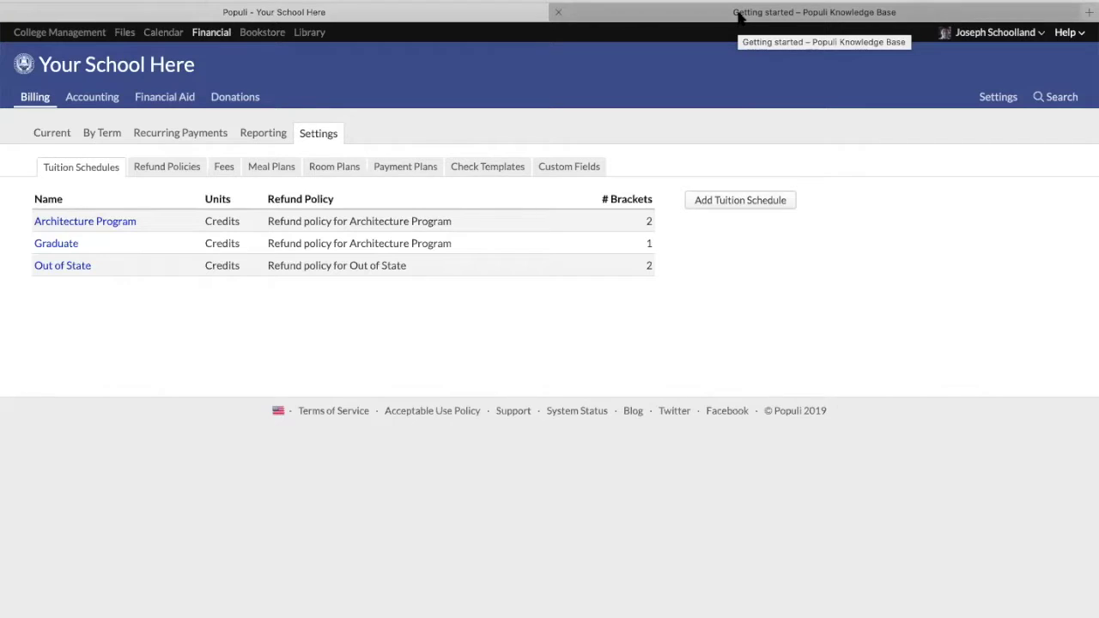
Check the Knowledge Base getting-started steps, then show Populi's Refund Policies list
click(735, 17)
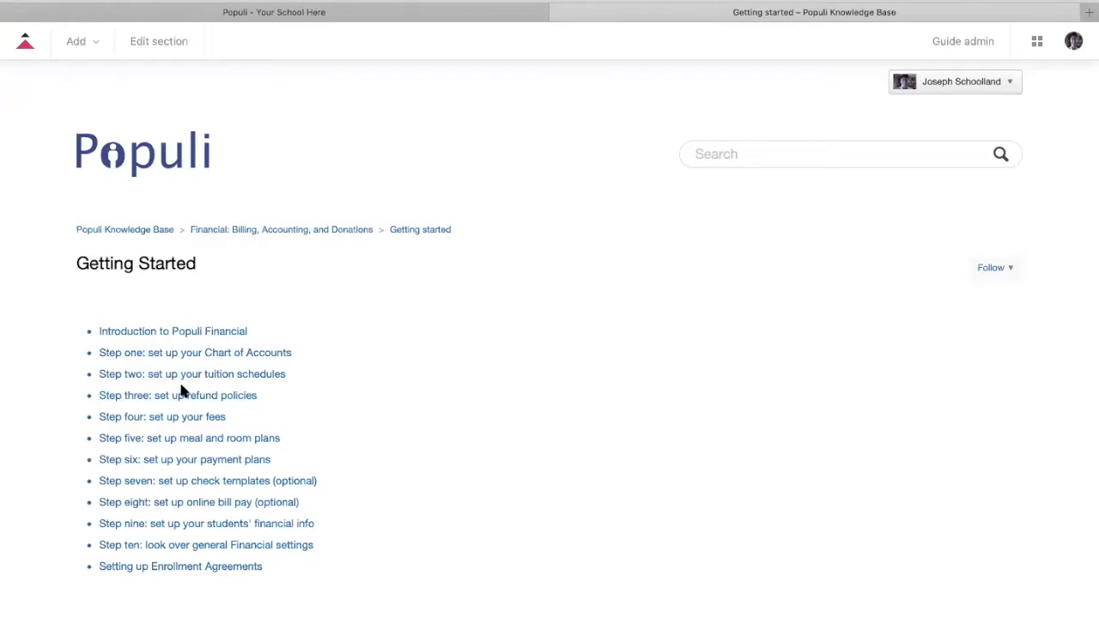
click(221, 13)
click(178, 169)
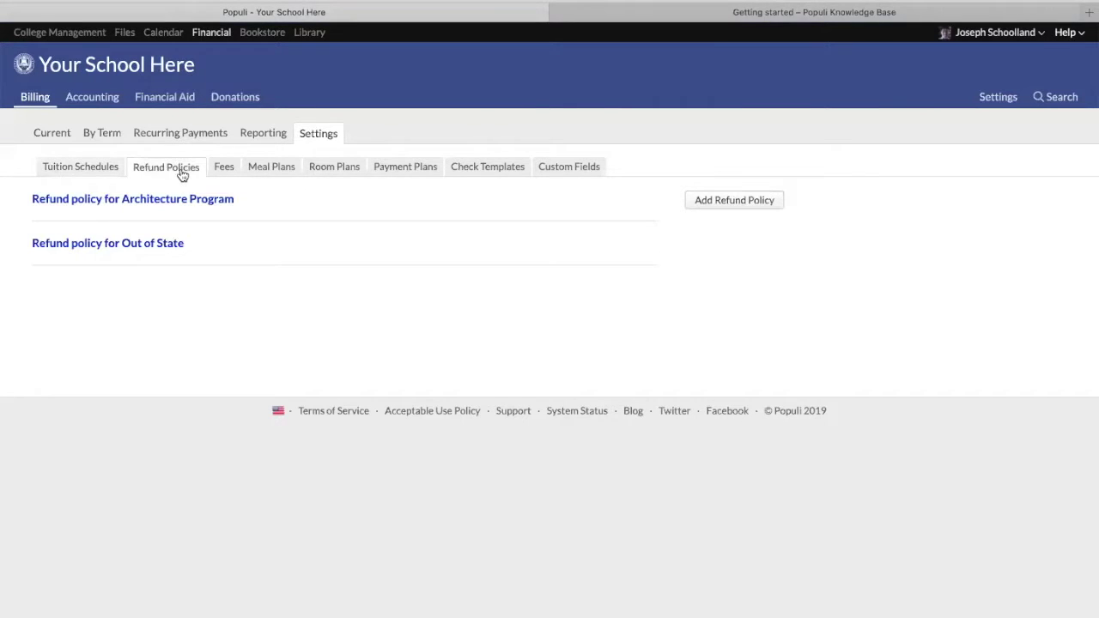
Open the Architecture Program refund policy, add a fourth refund bracket, then delete it
click(167, 201)
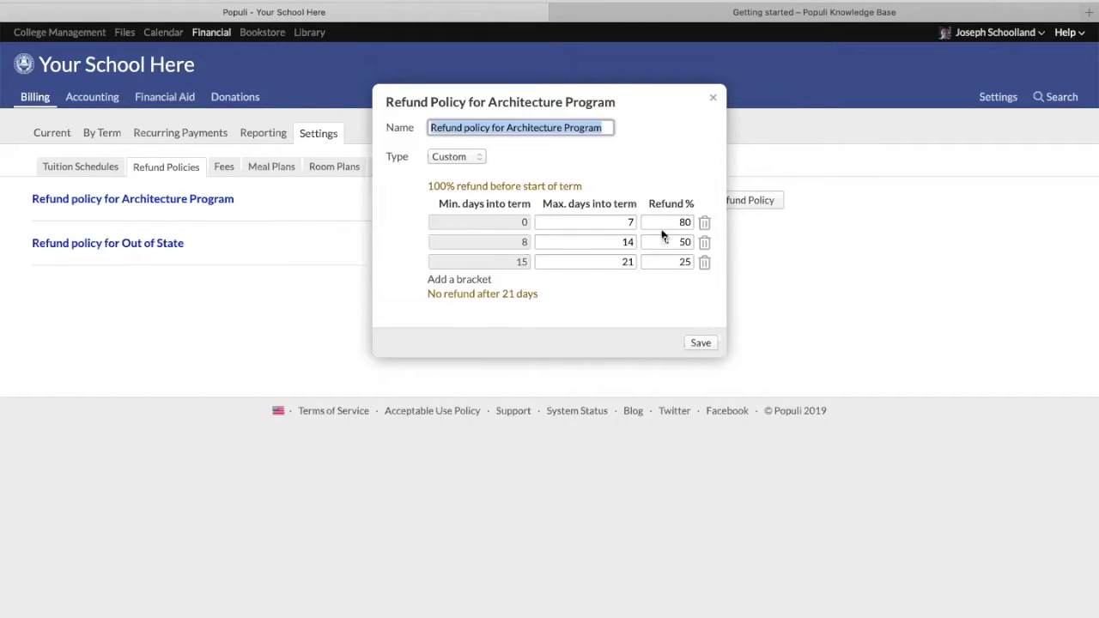
click(464, 281)
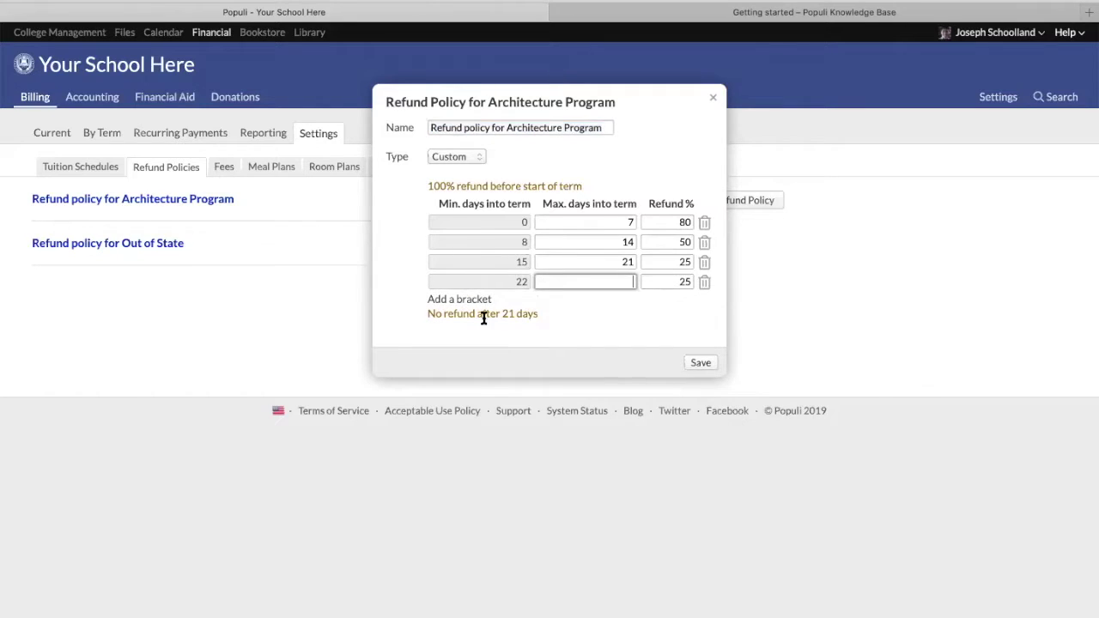
drag(456, 186, 583, 186)
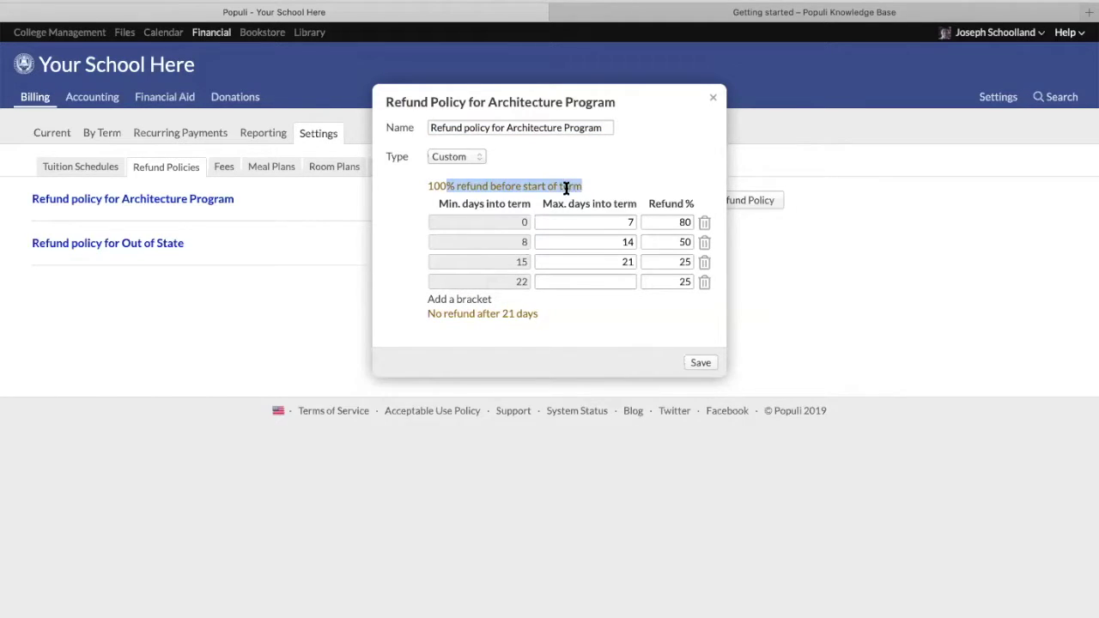
click(559, 218)
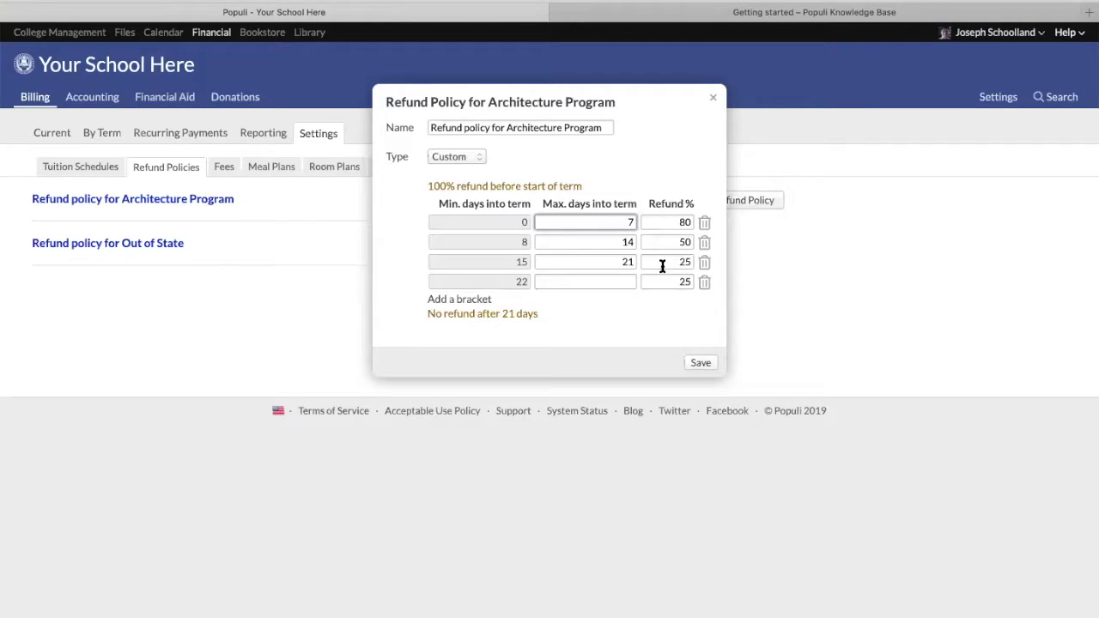
click(704, 283)
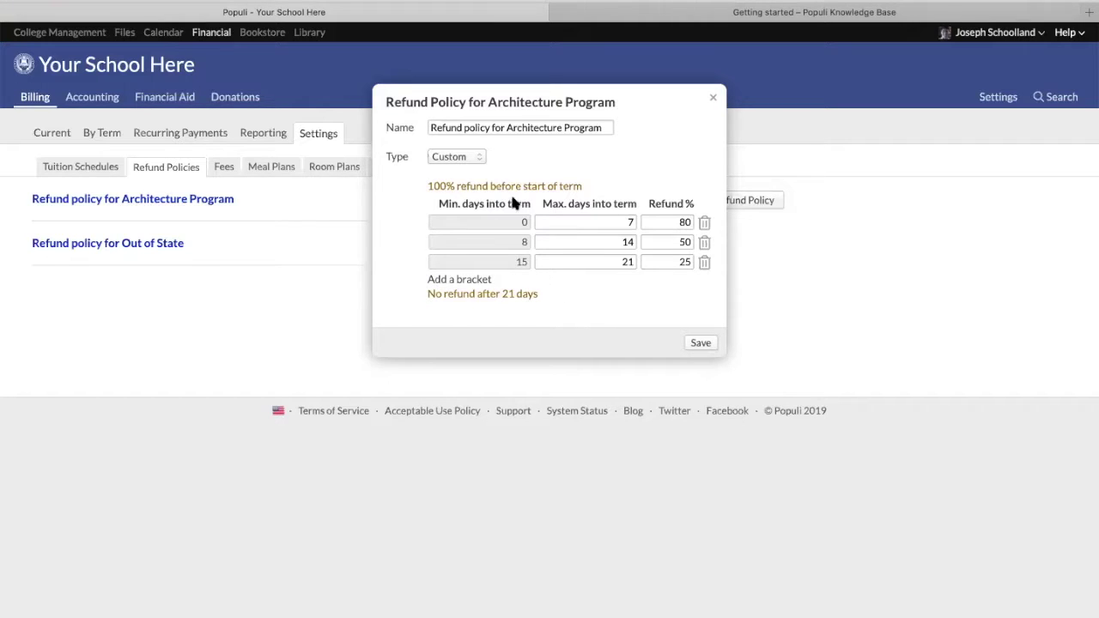
Set the policy type to Prorated, close without saving, and return to Tuition Schedules
click(454, 157)
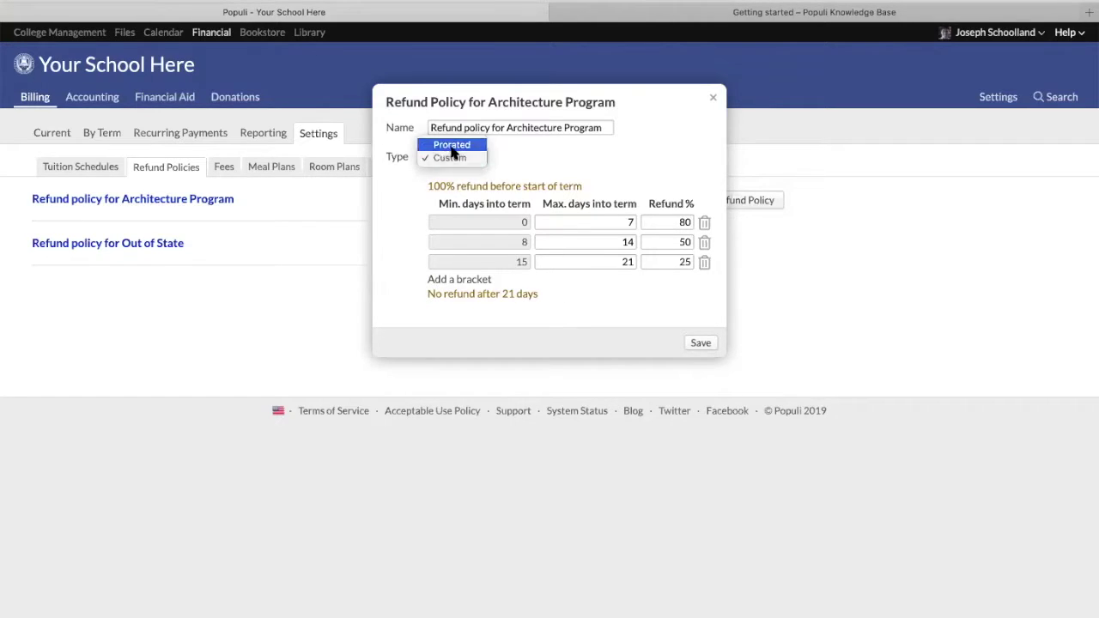
click(442, 146)
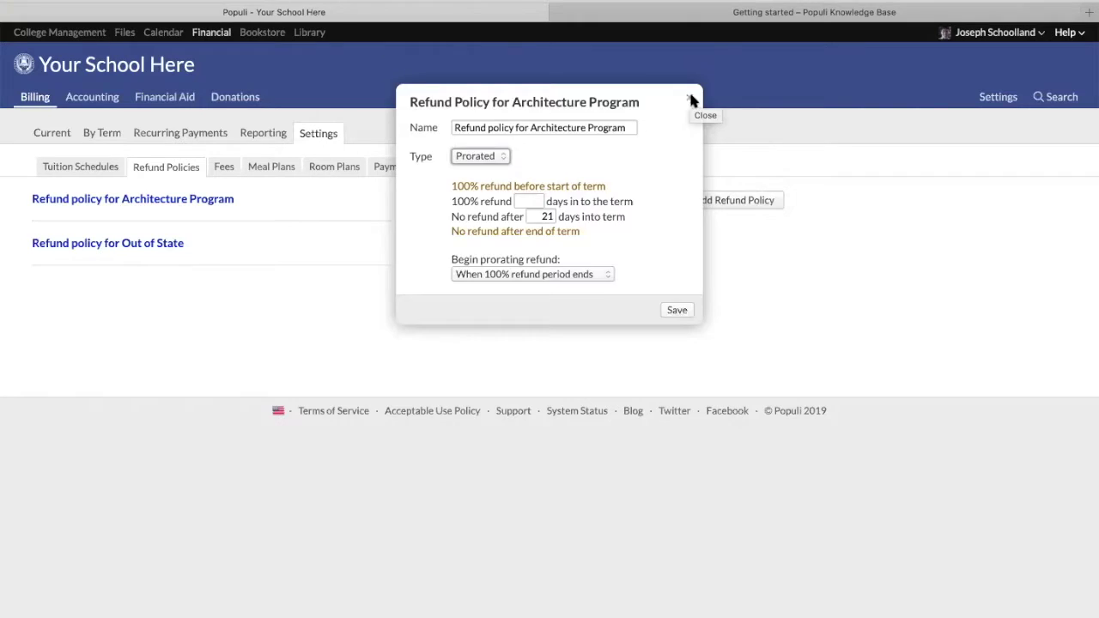
click(689, 101)
click(99, 168)
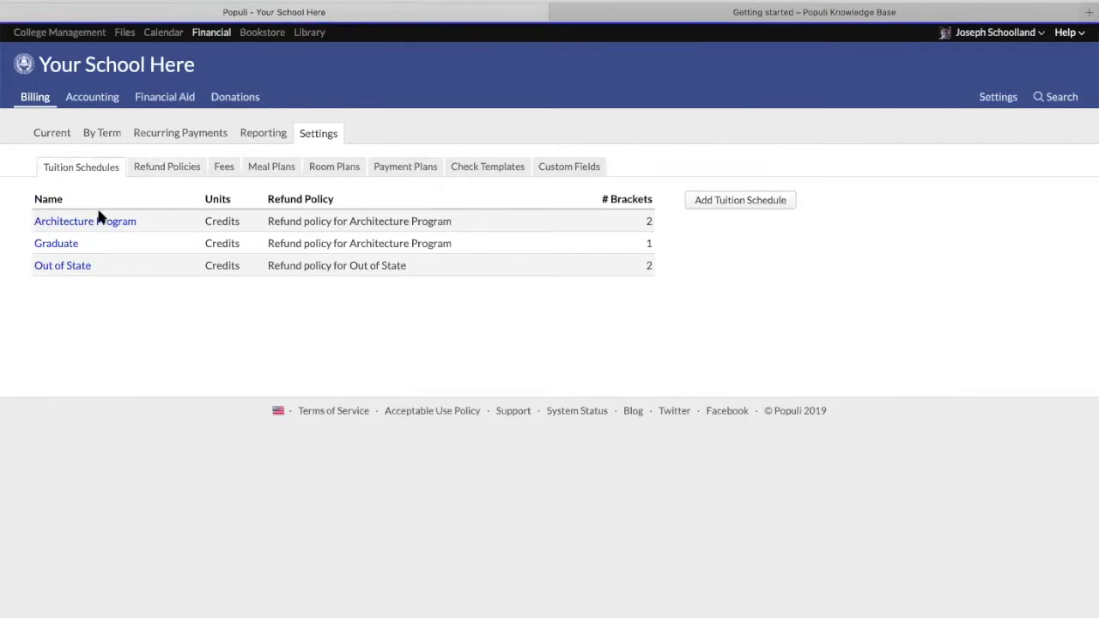
Confirm the Architecture Program schedule keeps its own refund policy, then return to the Knowledge Base guide
click(100, 224)
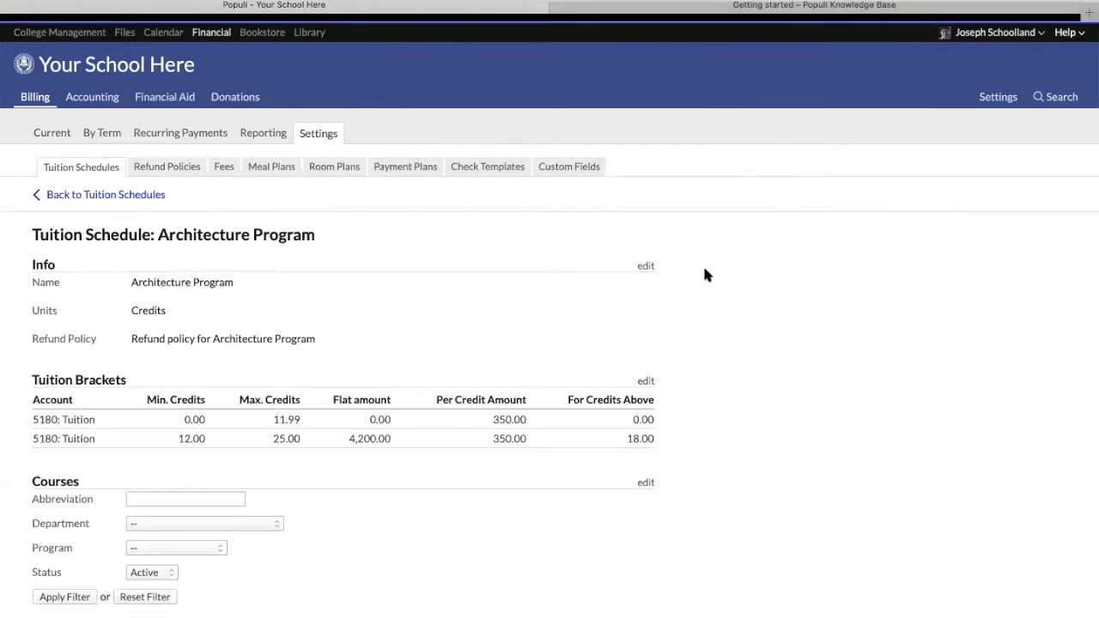
click(646, 266)
click(593, 185)
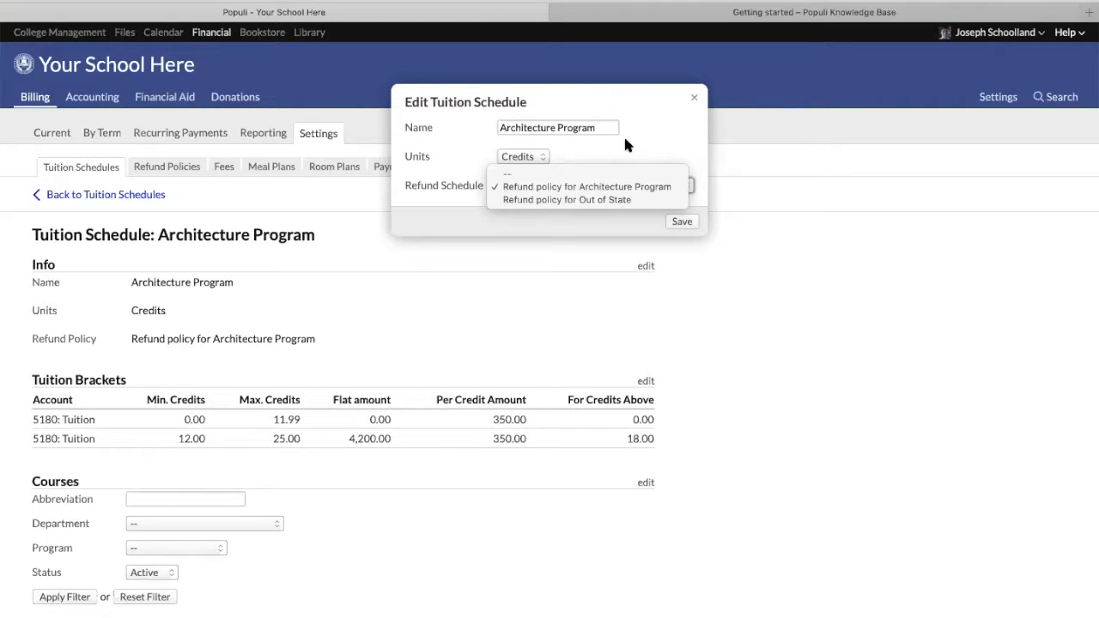
click(693, 100)
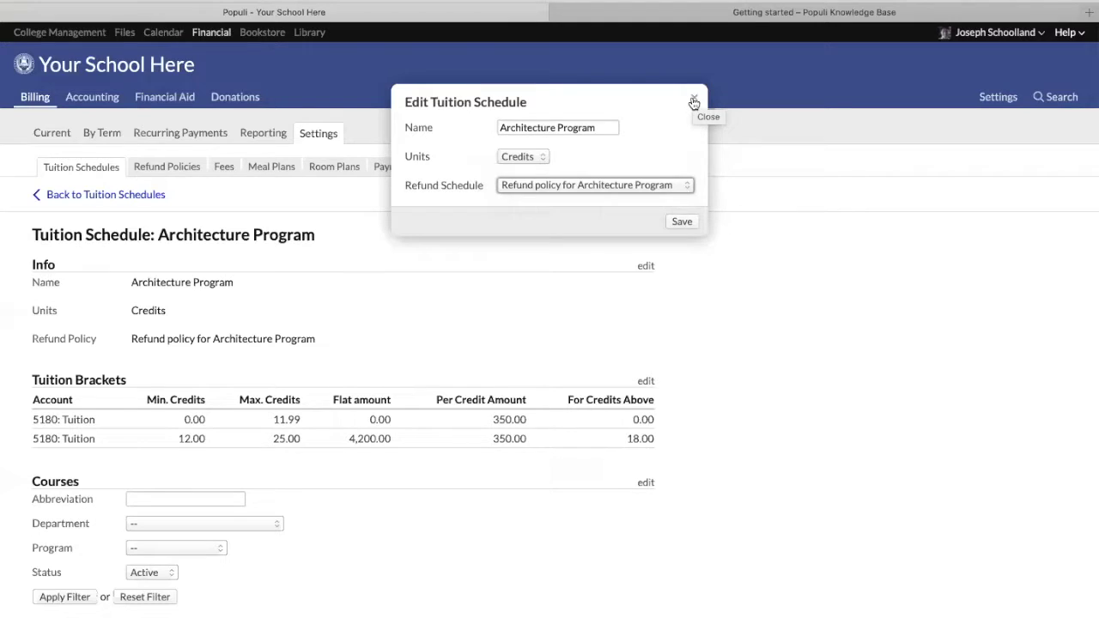
click(693, 101)
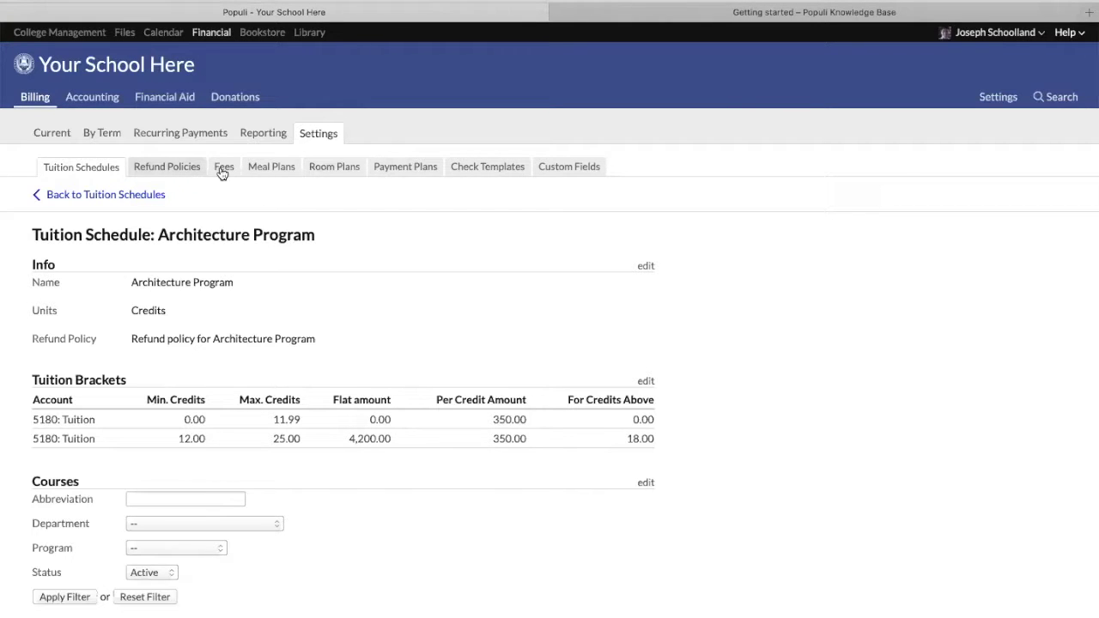
click(747, 13)
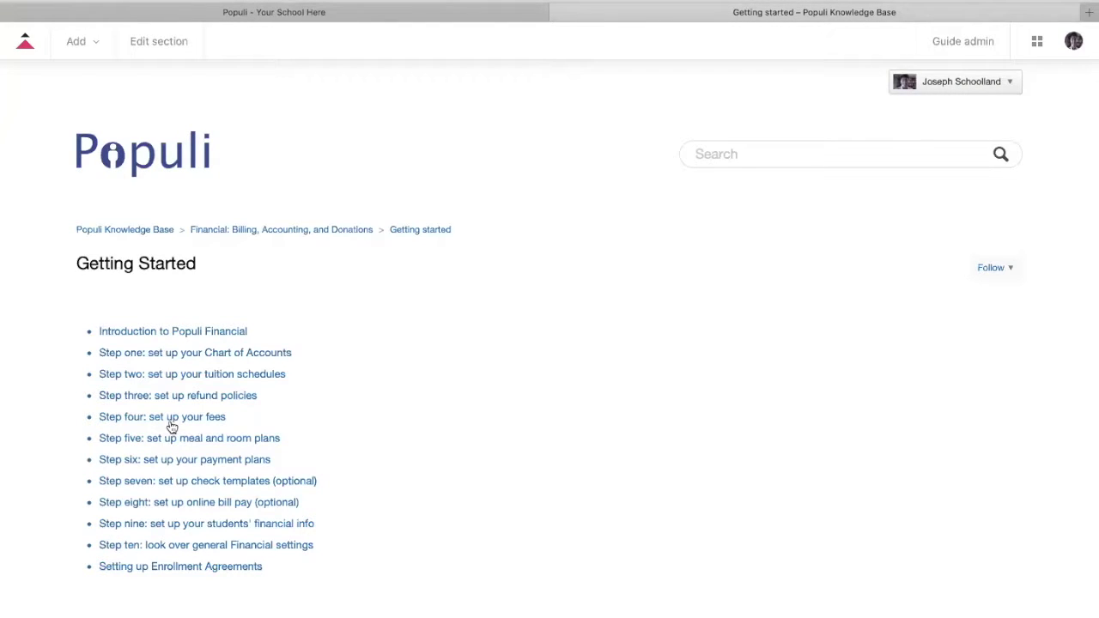
Back in Populi, show the billing Fees list with Activity Fee 100.00 and Deposit 1,000.00
click(219, 12)
click(221, 166)
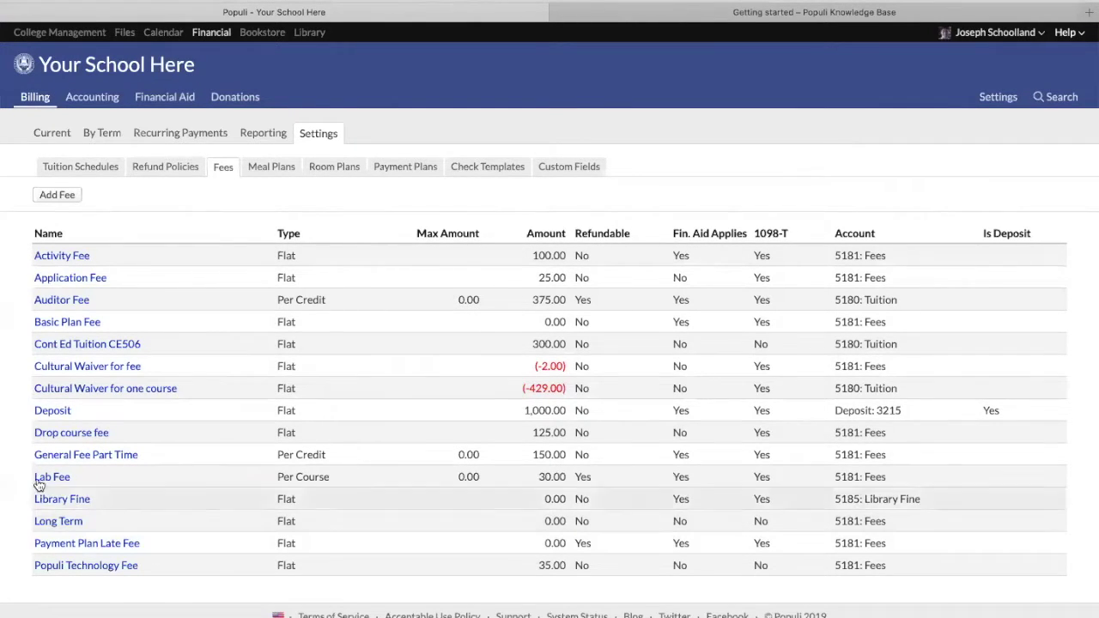
Cancel a new fee, then edit the Lab Fee's info, keeping its type as Per Course
click(51, 194)
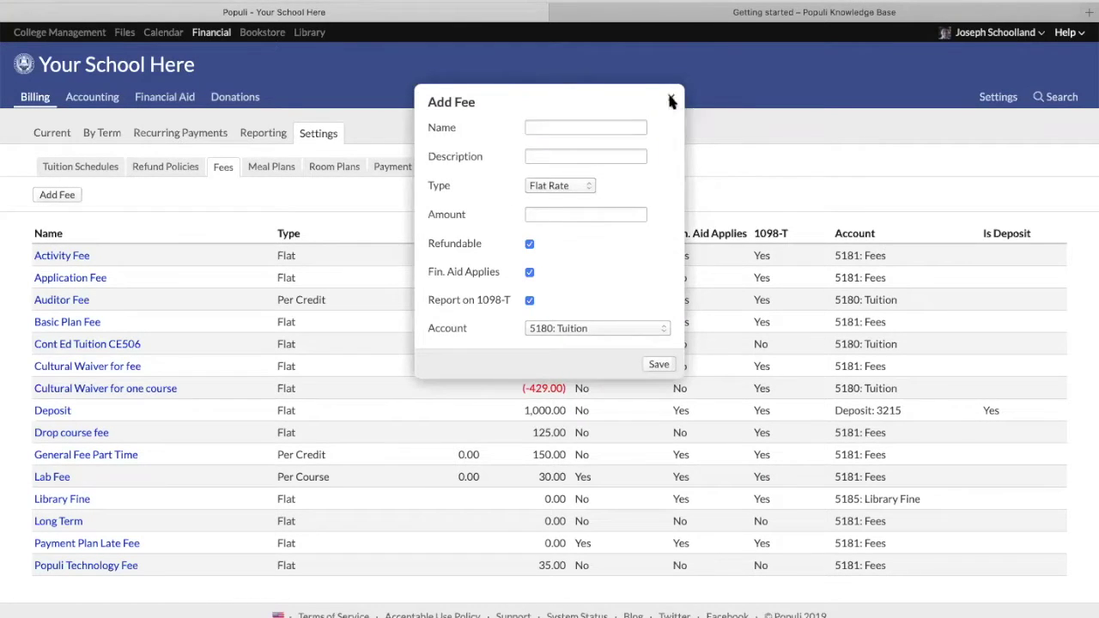
click(671, 97)
click(53, 477)
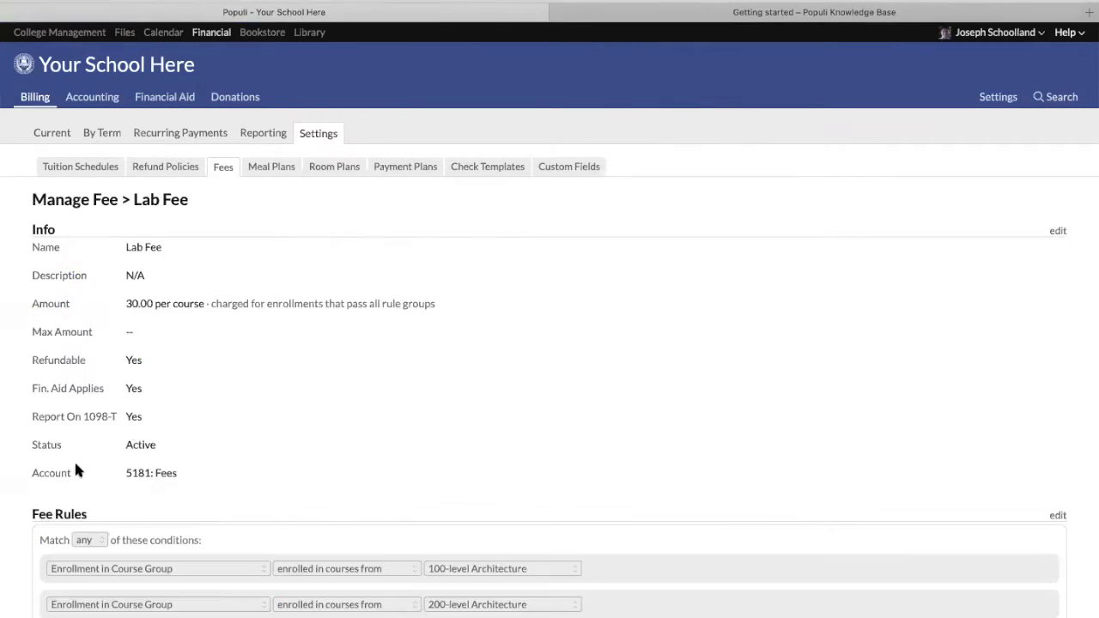
click(1055, 231)
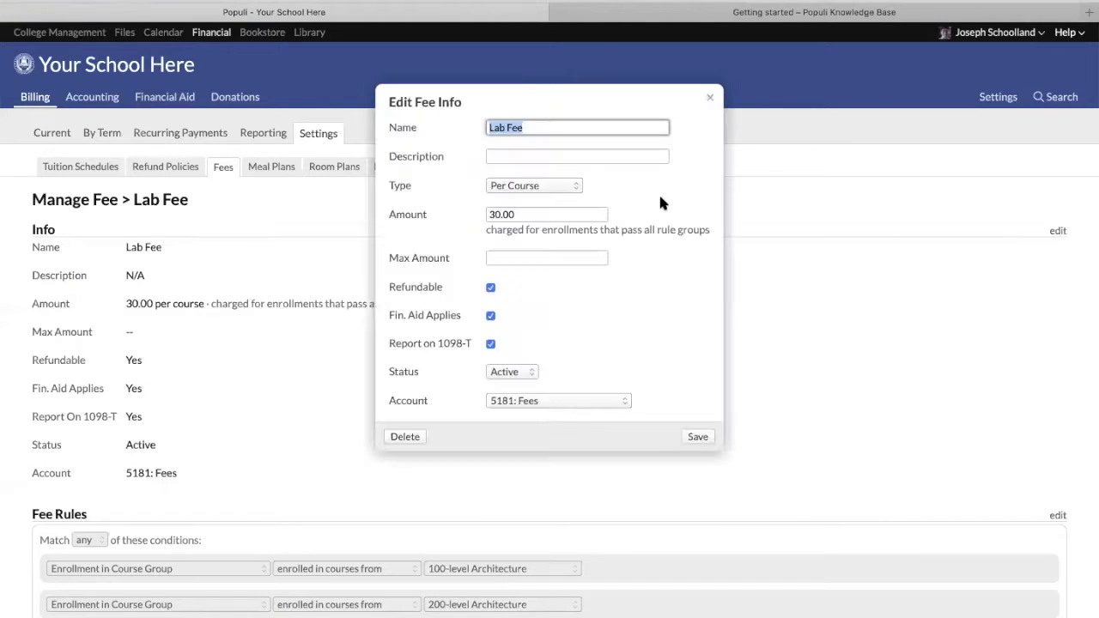
click(538, 184)
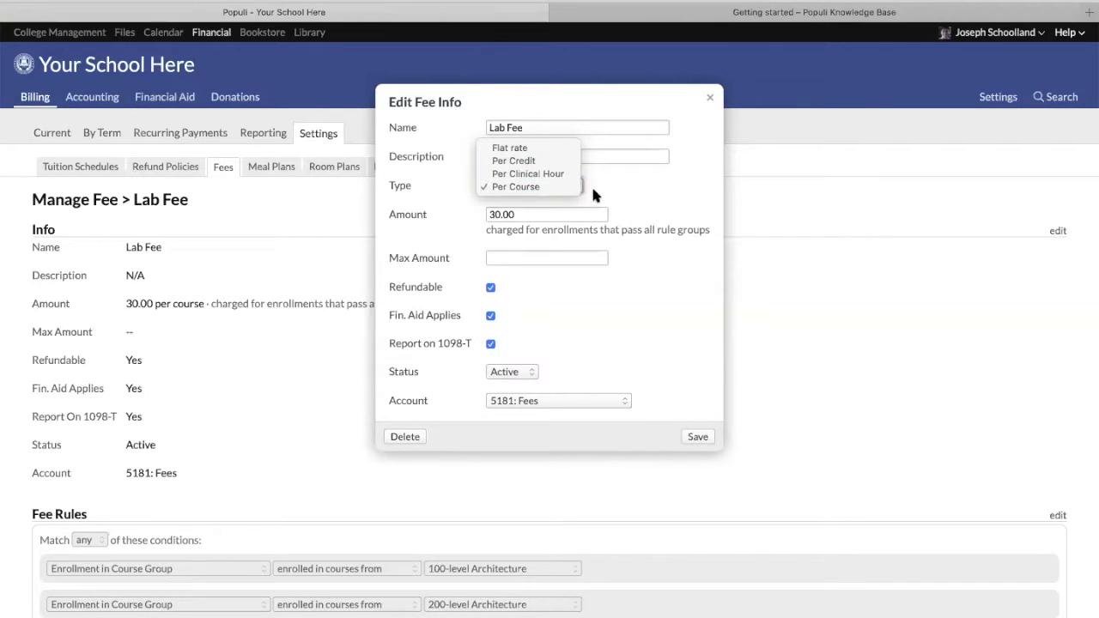
click(623, 185)
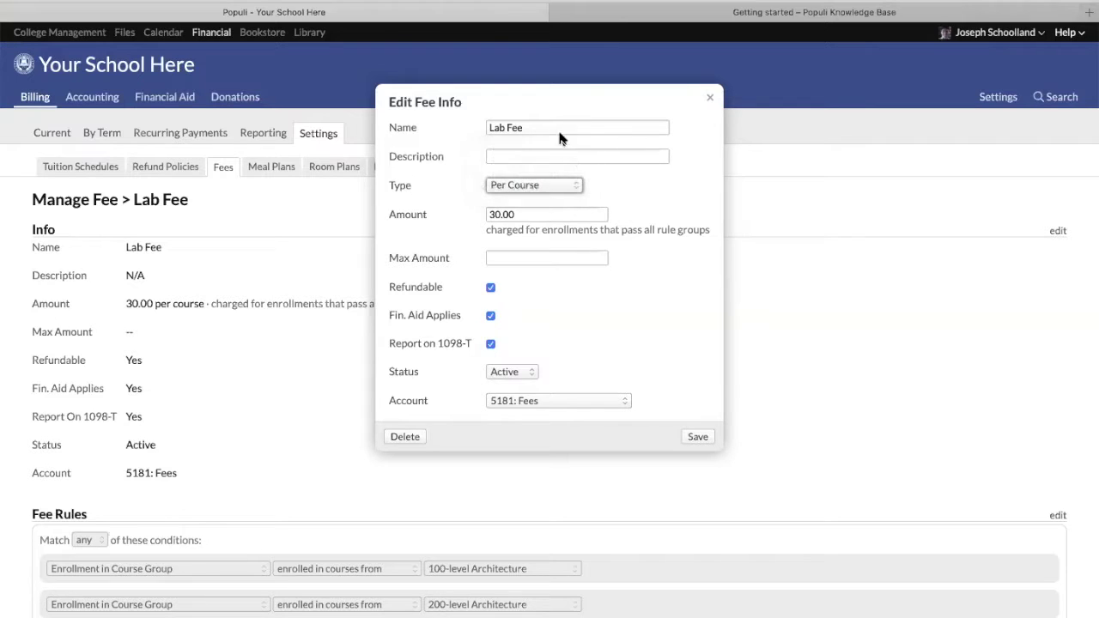
Try a Lab Fee Max Amount of 90, then clear it to leave it empty
click(523, 215)
click(516, 259)
text(90)
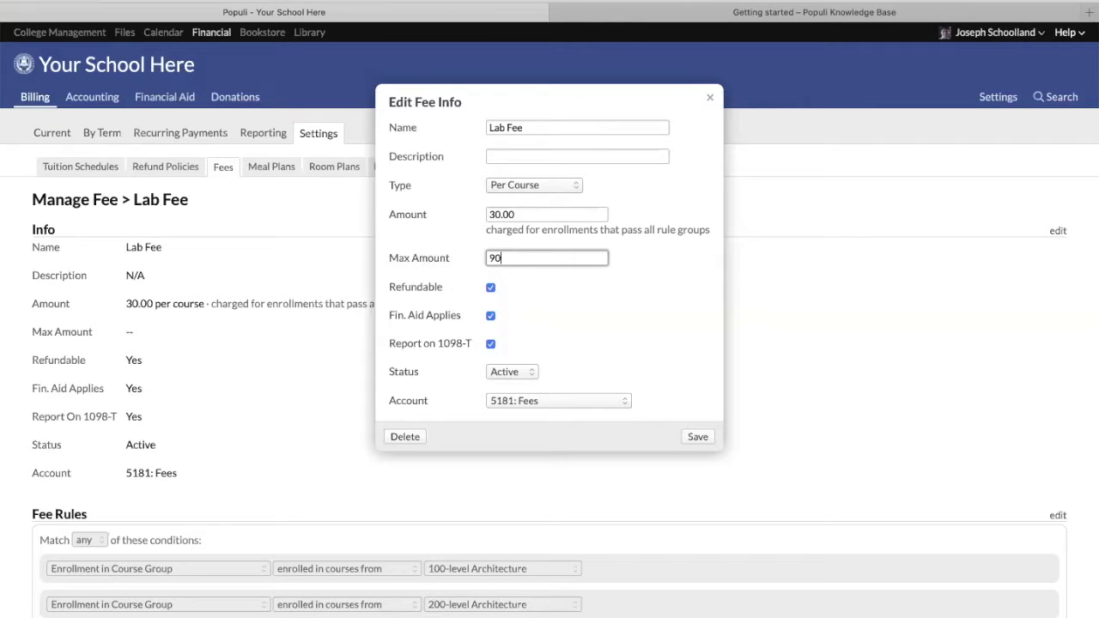
double_click(522, 260)
key(BackSpace)
click(572, 304)
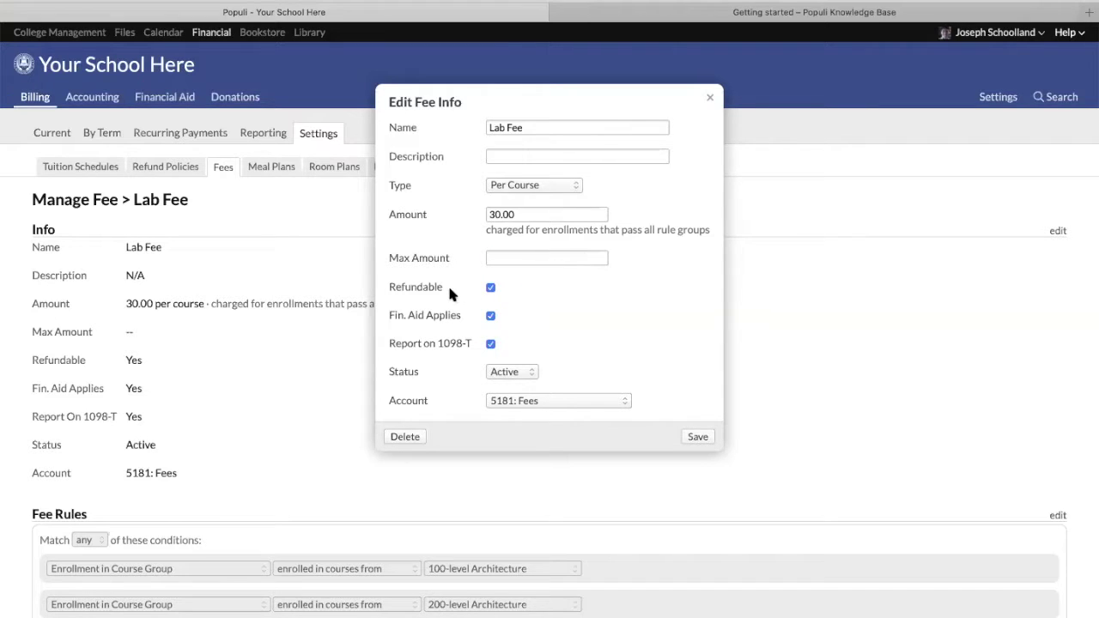
Review the Refundable and Report on 1098-T settings and the accounts the fee can post to
click(490, 288)
click(491, 344)
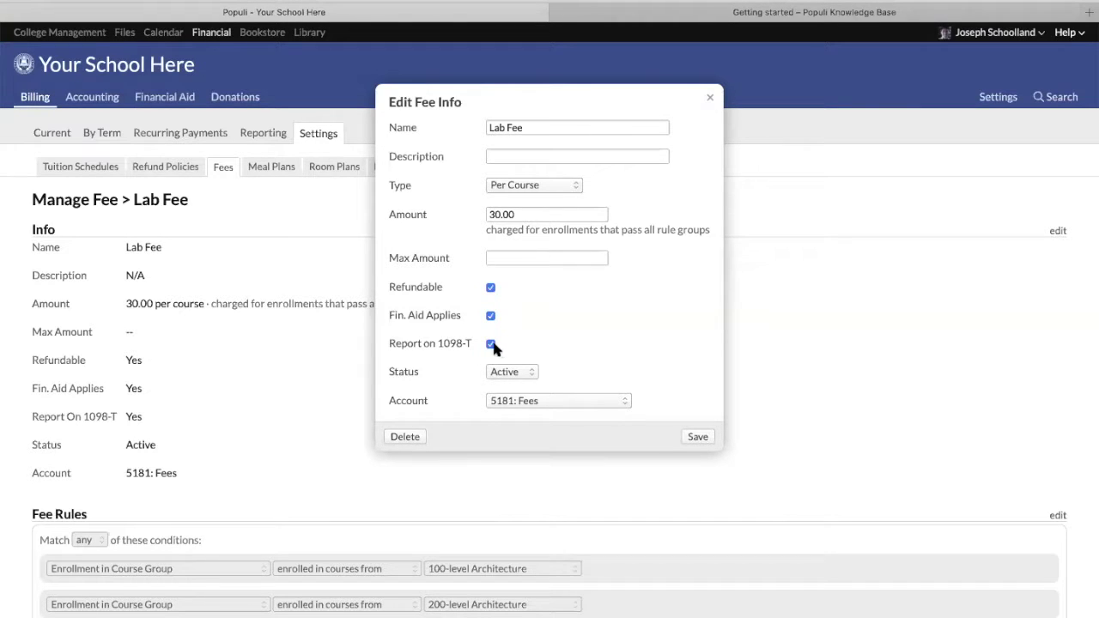
click(545, 400)
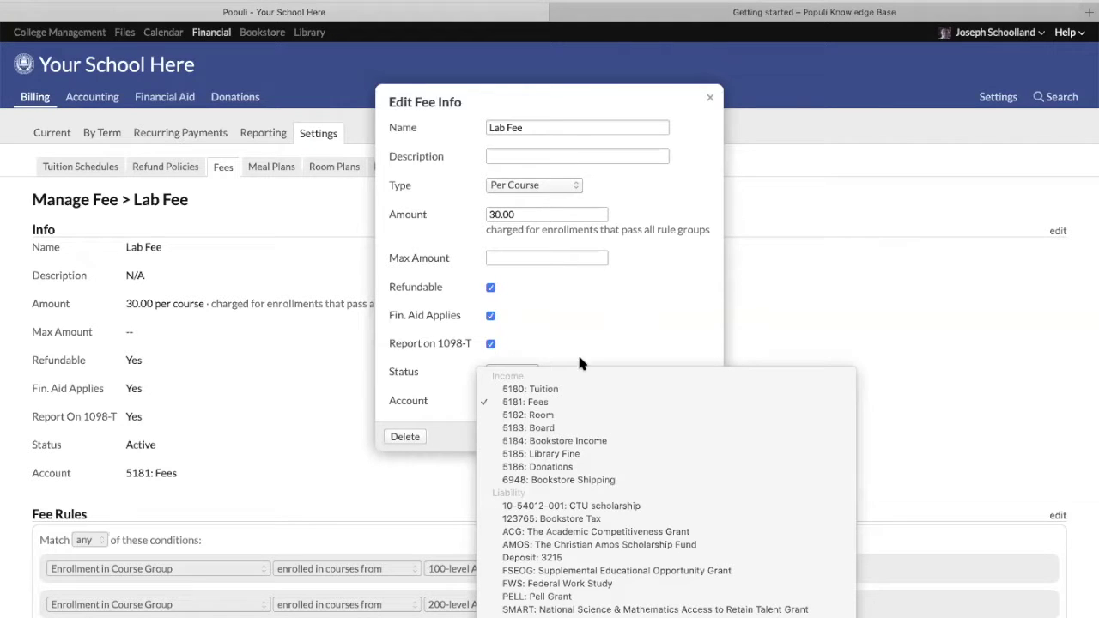
Assign the Lab Fee to the 5181: Fees account and save it
scroll(530, 524, down, 3)
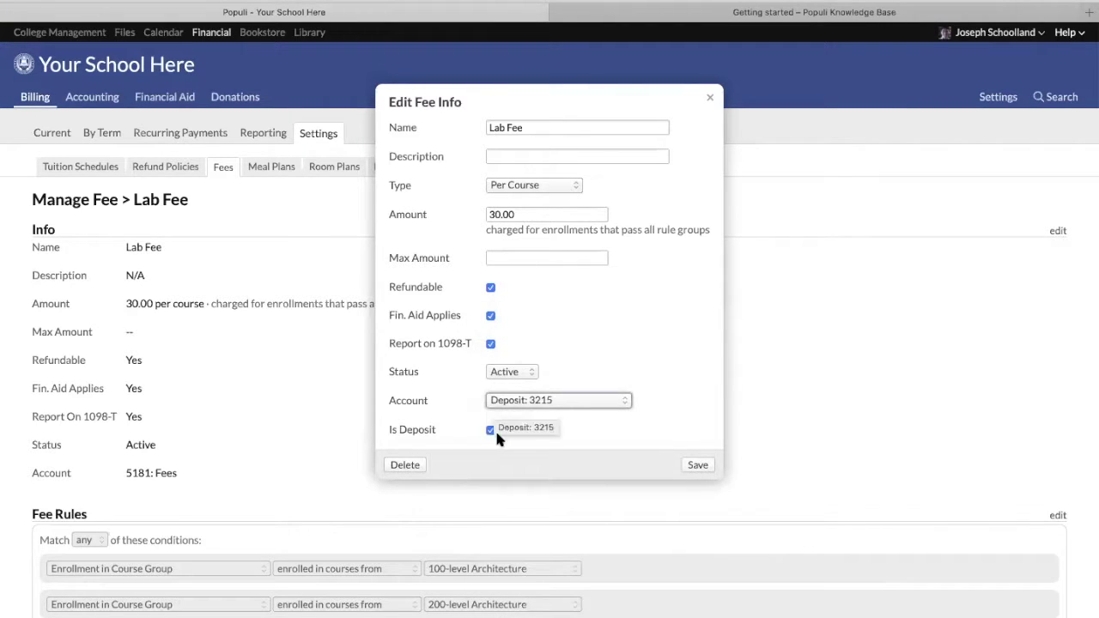
click(491, 431)
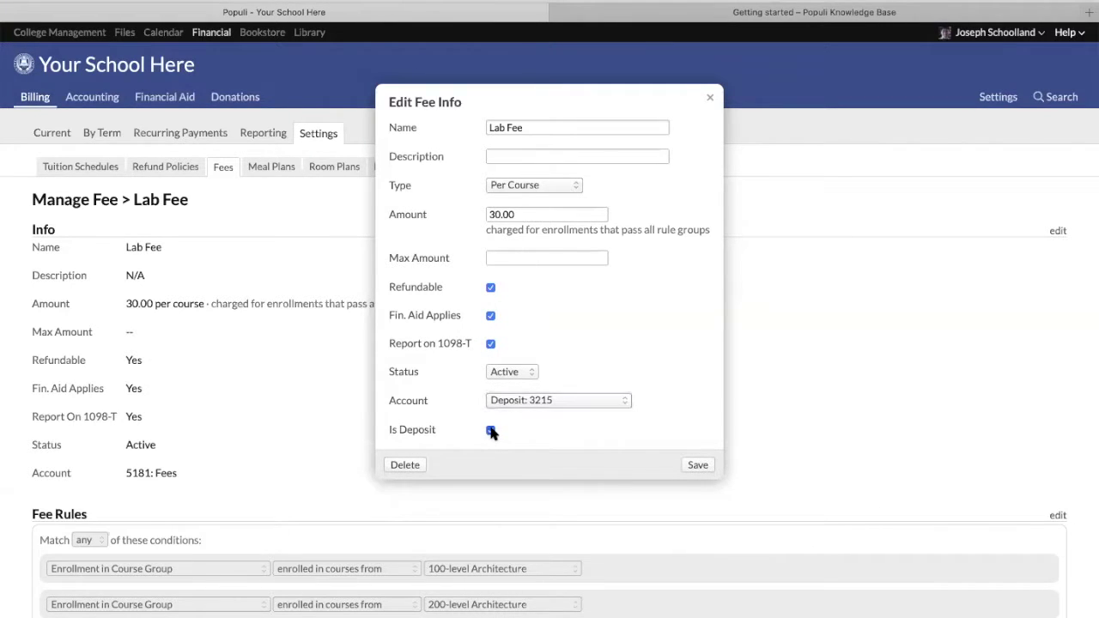
click(498, 400)
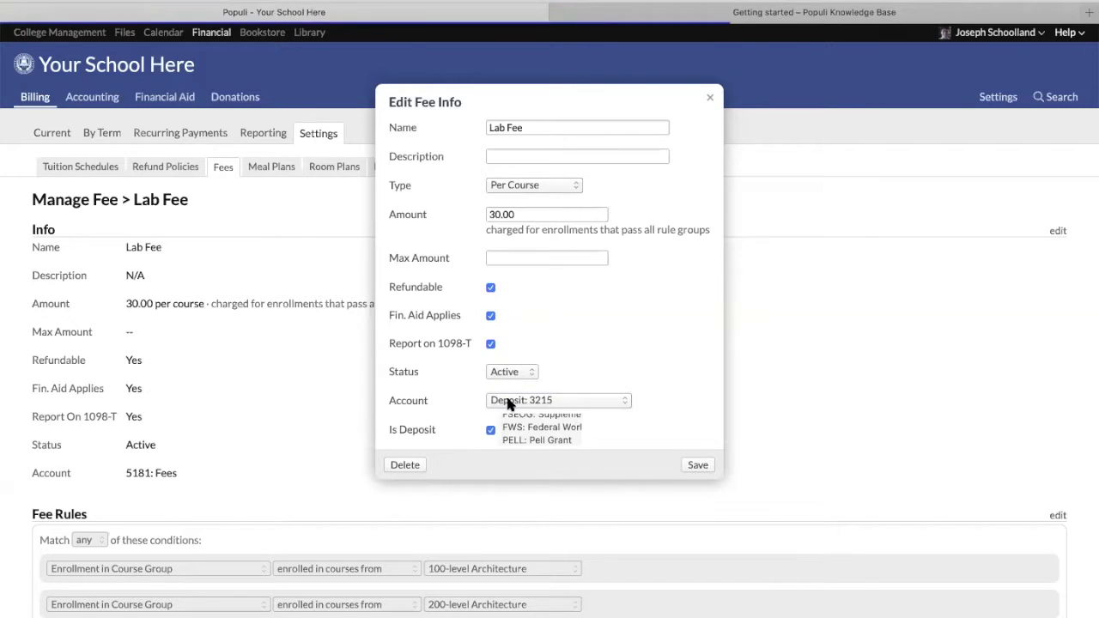
click(527, 246)
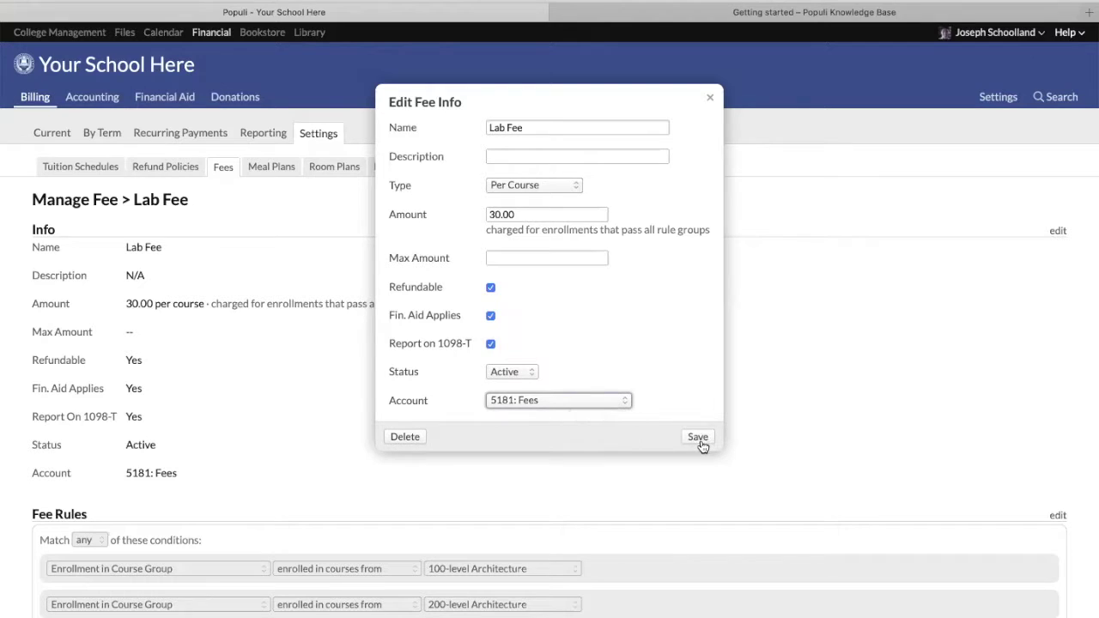
click(699, 440)
Check that the fee's status stays Active, then close the Edit Fee Info dialog
scroll(709, 98, down, 1)
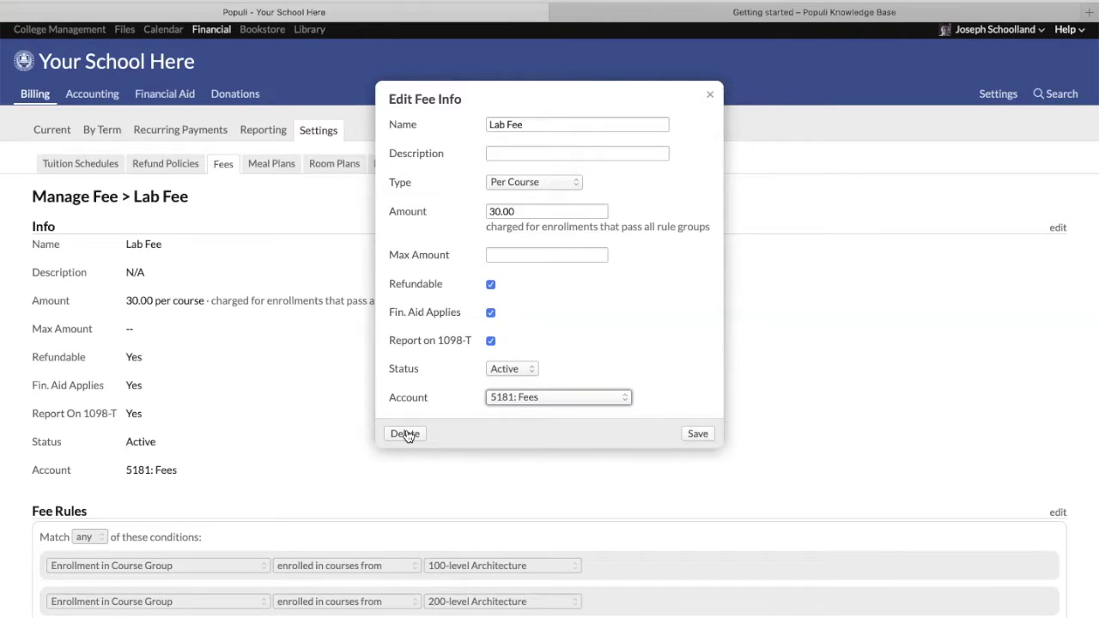
click(517, 368)
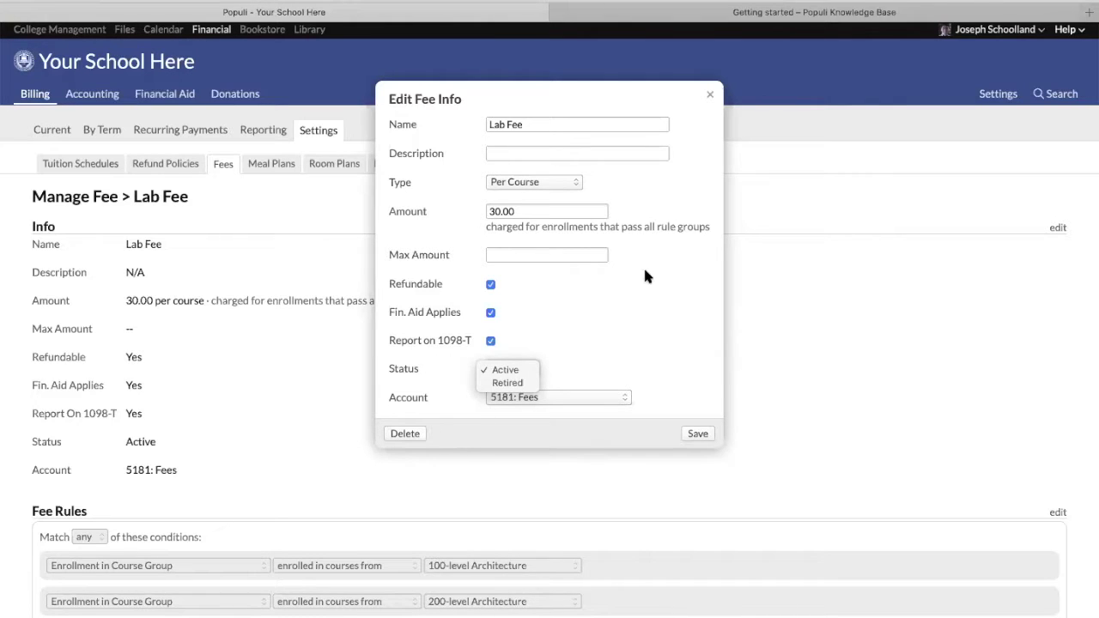
click(709, 94)
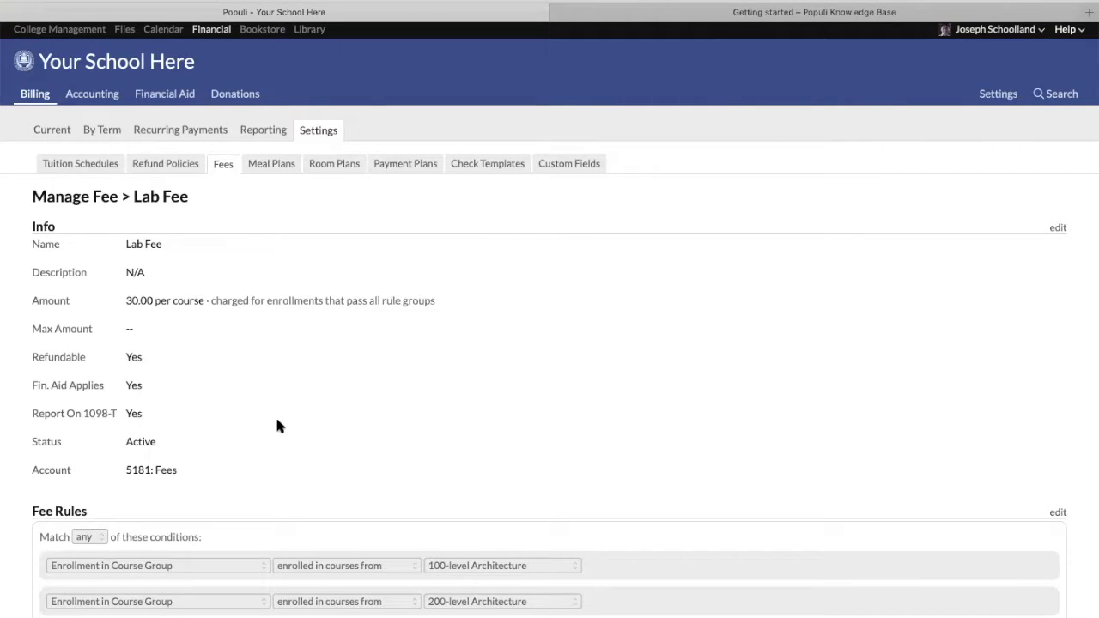
Open the Lab Fee's Fee Rules, with the 100-level and 200-level Architecture conditions, for editing
scroll(1017, 459, down, 1)
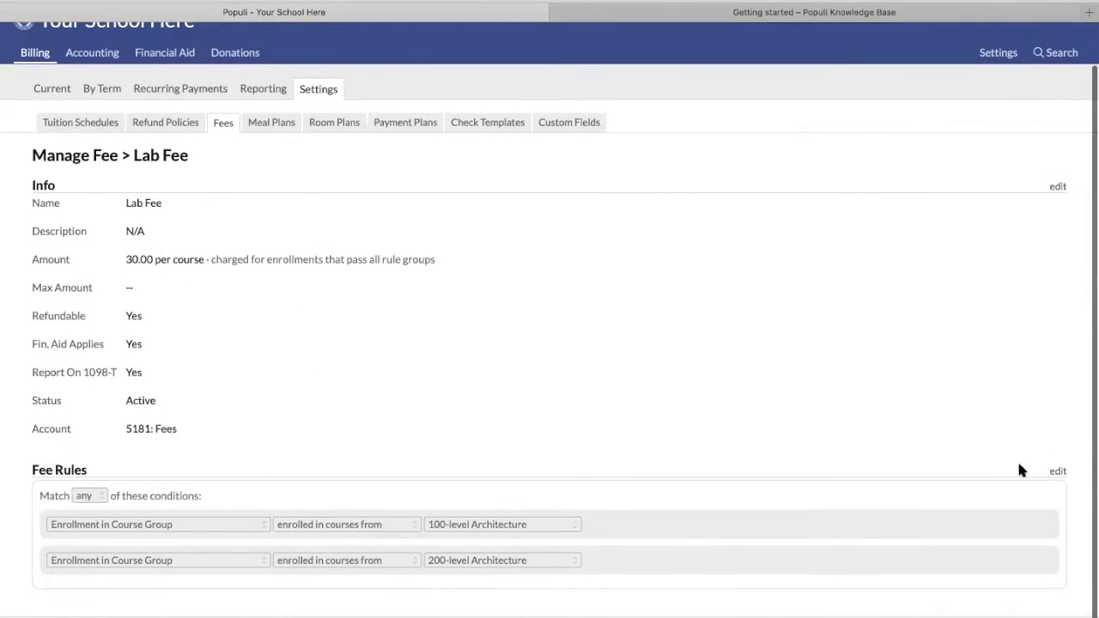
click(1058, 471)
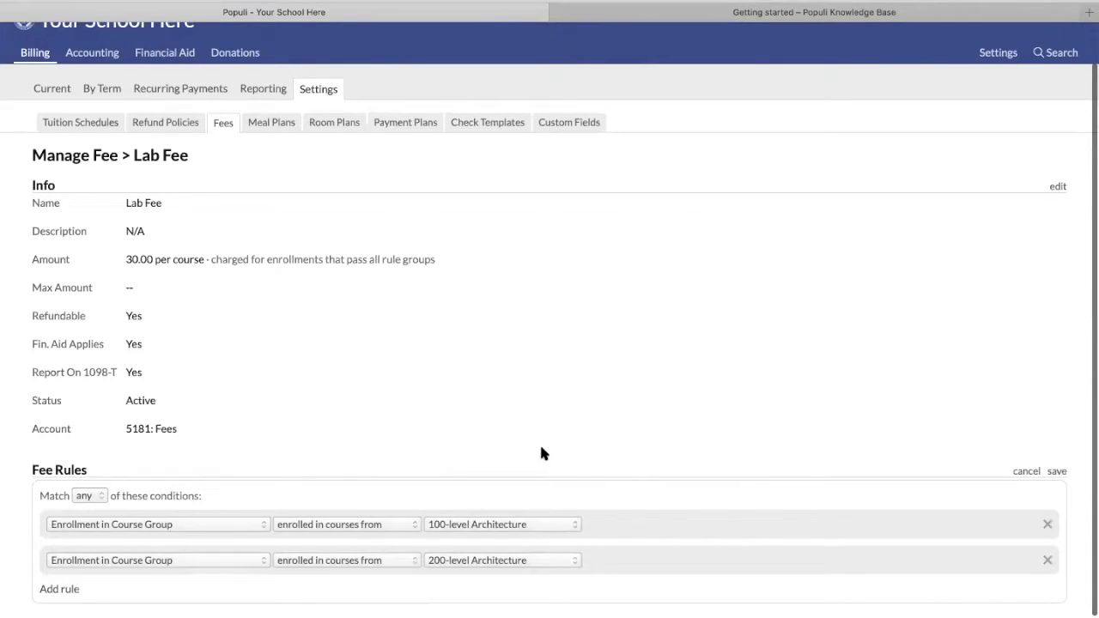
scroll(550, 451, down, 1)
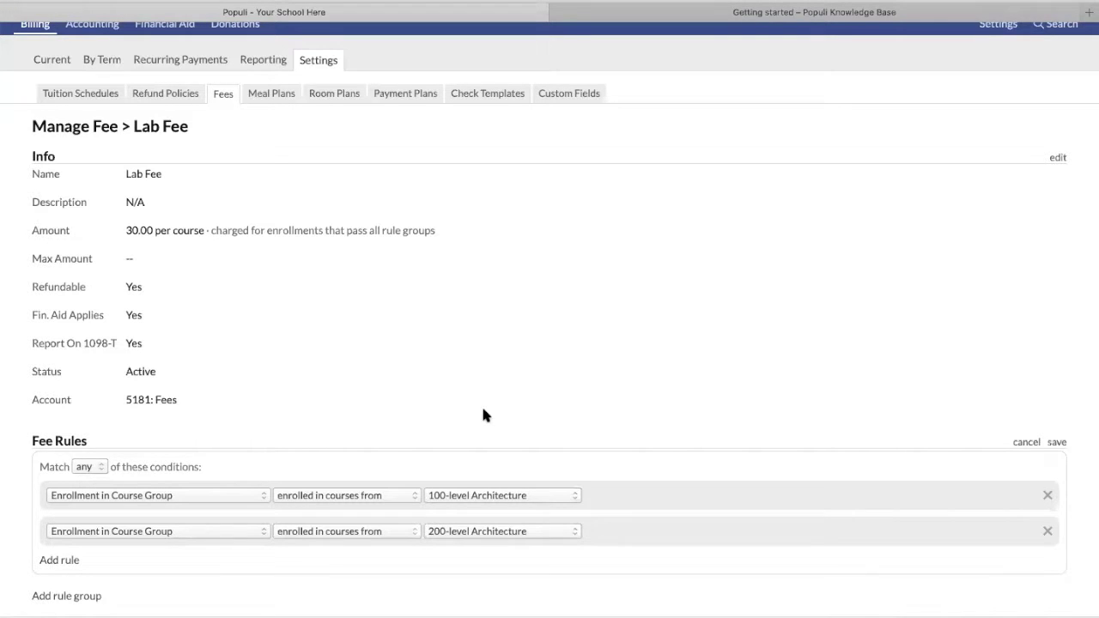
Change the first rule to All Enrolled Credits between 1 and 11
click(503, 498)
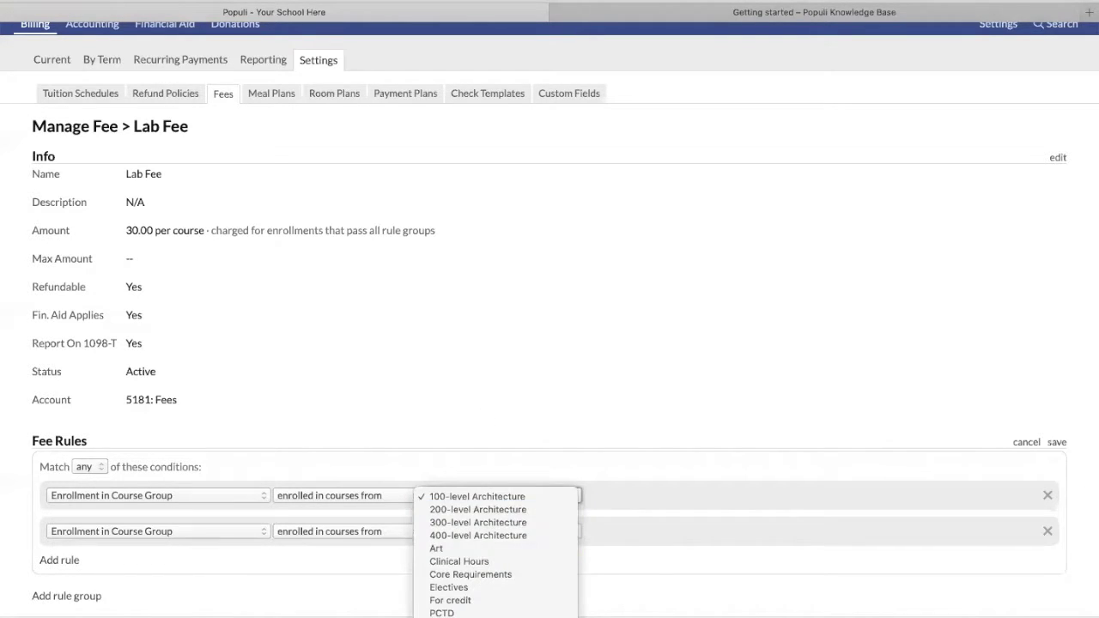
click(547, 455)
click(196, 498)
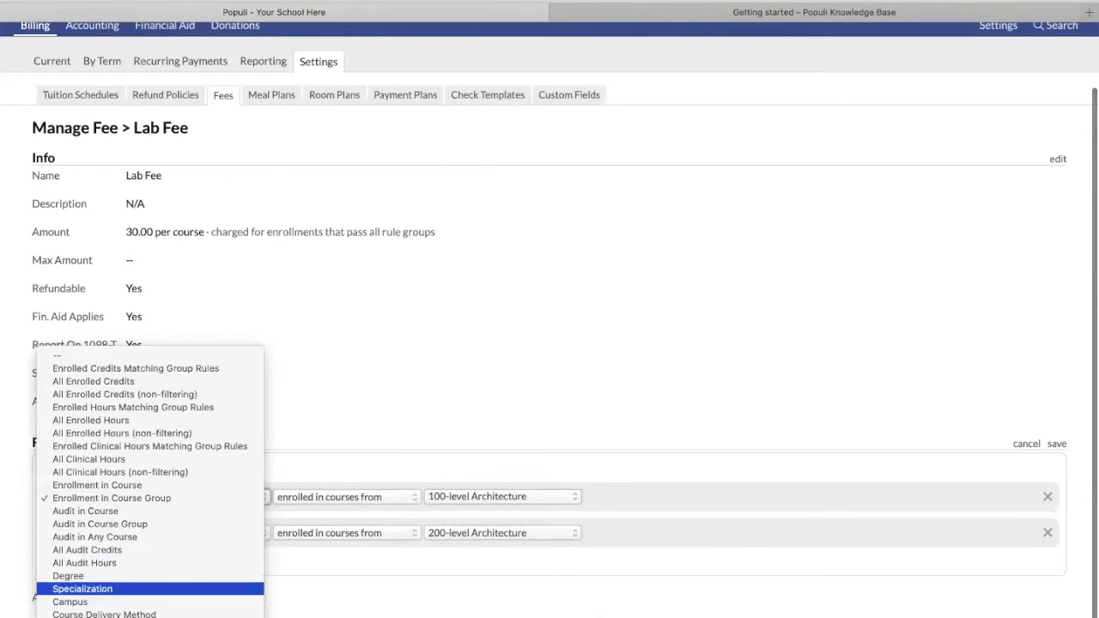
click(120, 305)
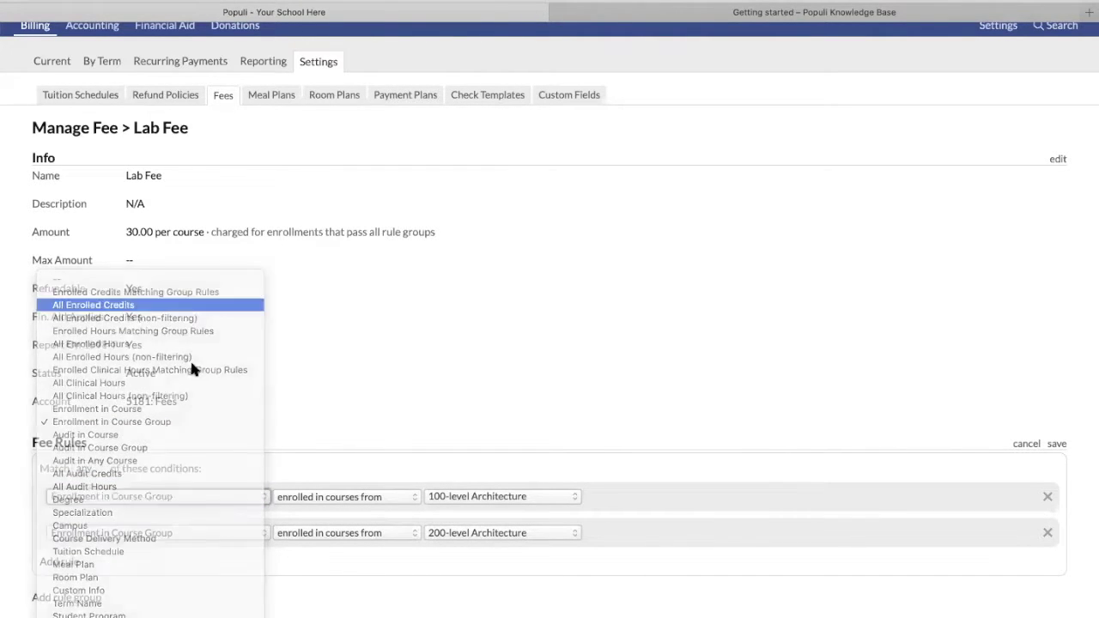
click(371, 497)
text(1)
click(439, 497)
text(11)
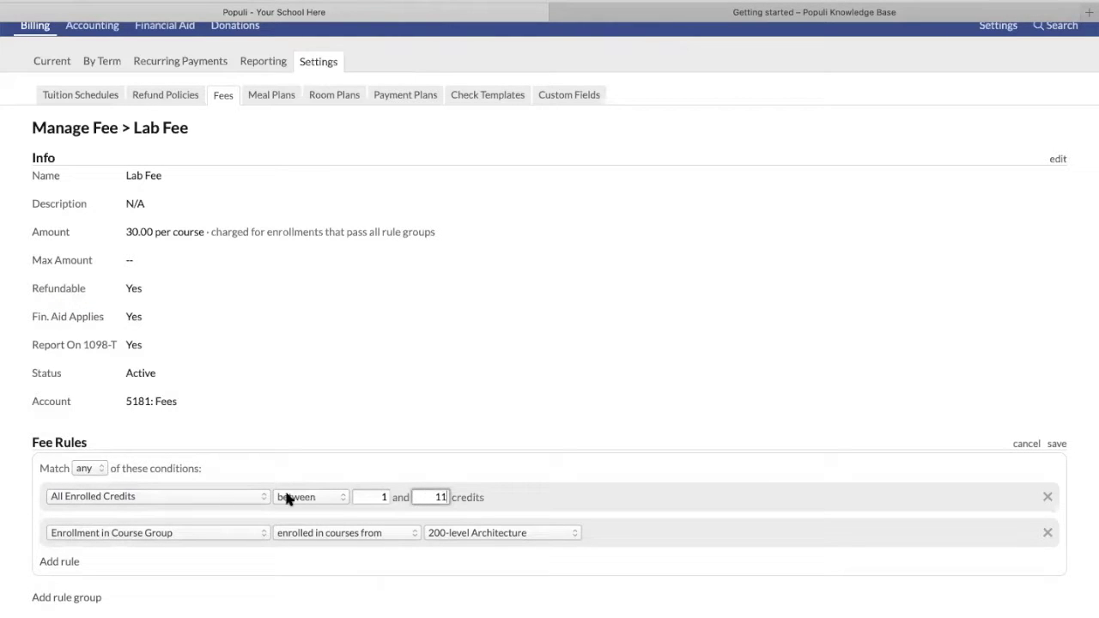
Switch the first rule to Enrollment in Course MATH143: Pre-calculus Algebra and Analytic Geometry
click(205, 496)
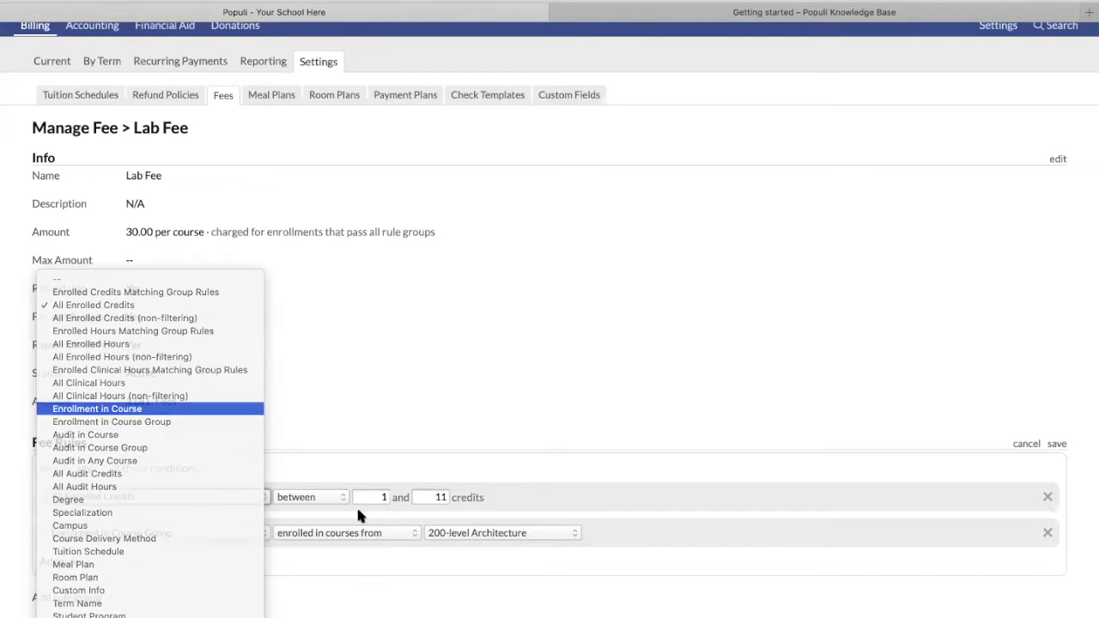
click(140, 410)
click(369, 495)
text(math)
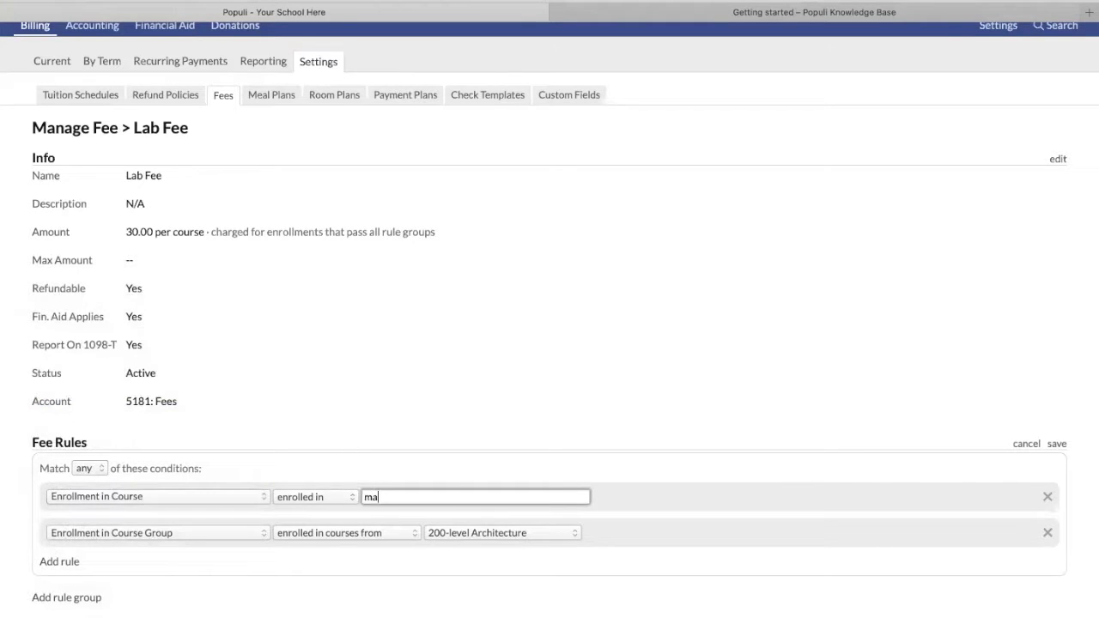
click(375, 519)
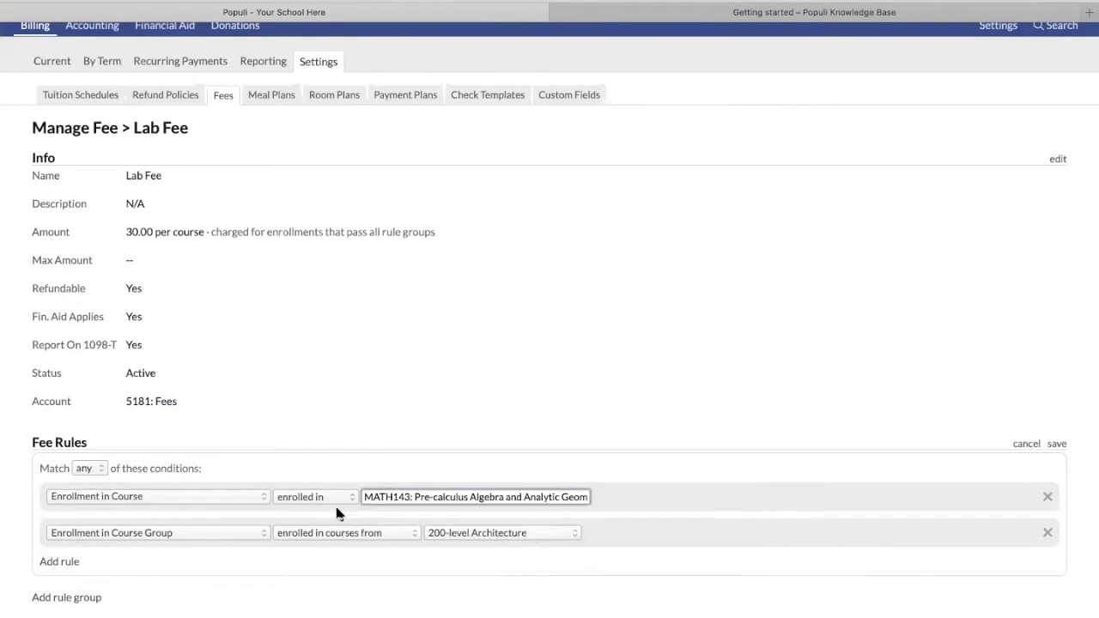
click(204, 494)
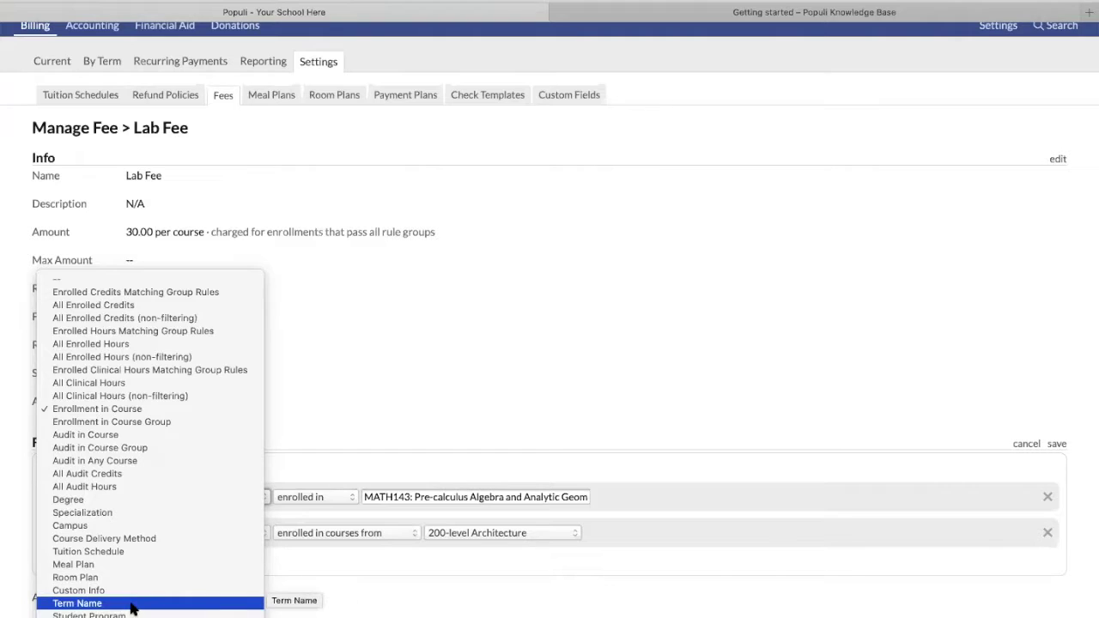
Make the first rule require that the Term Name does not match 'Fall'
click(131, 605)
click(437, 496)
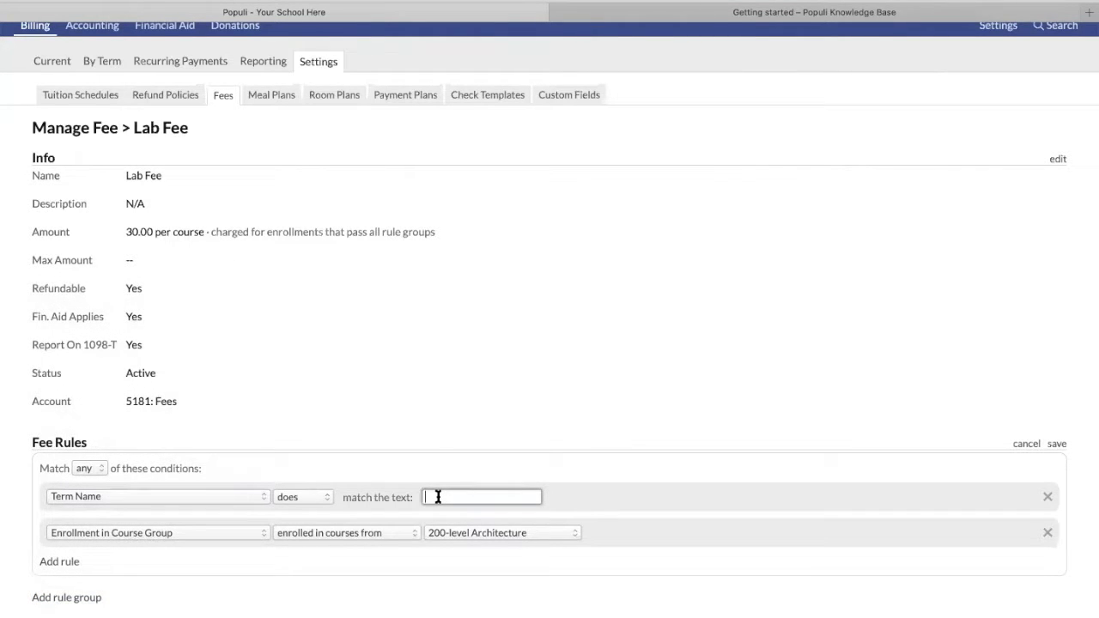
text(Fall)
click(309, 497)
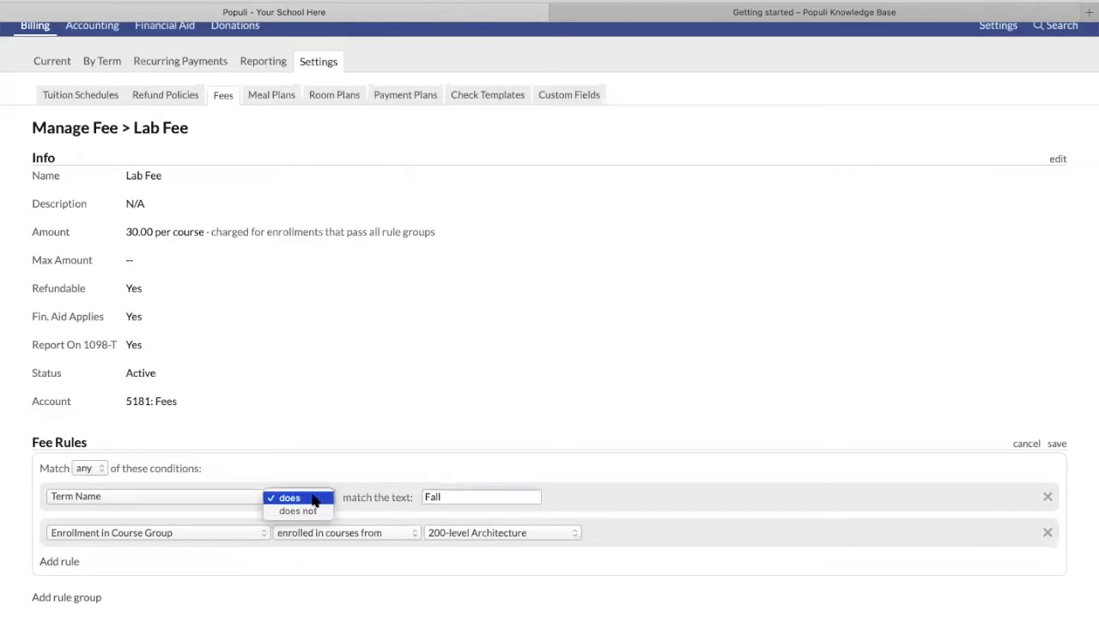
click(306, 512)
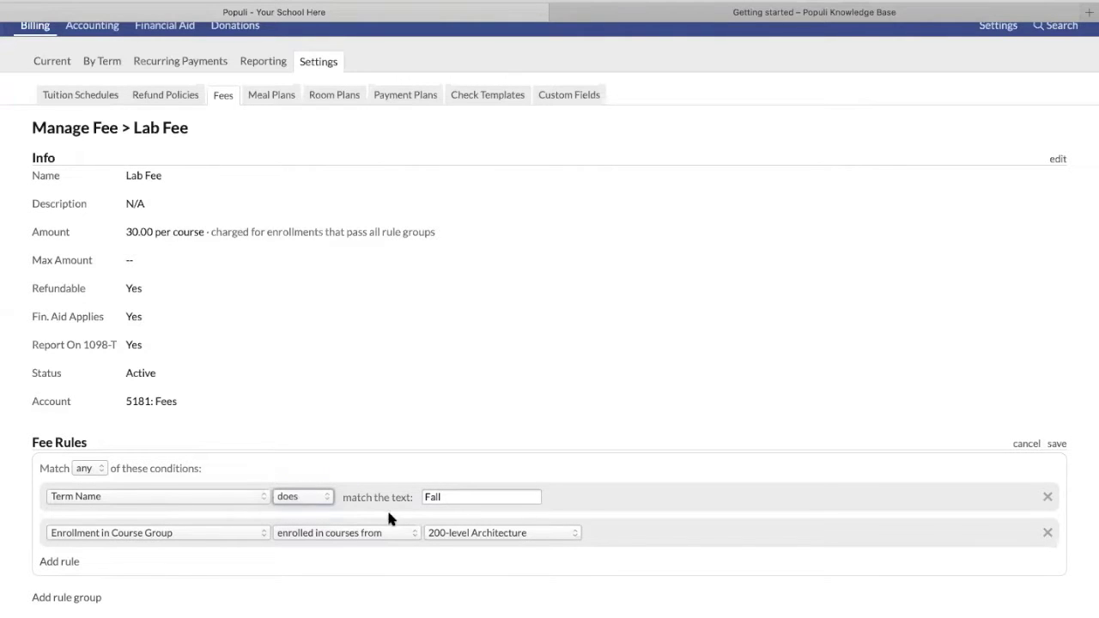
click(460, 498)
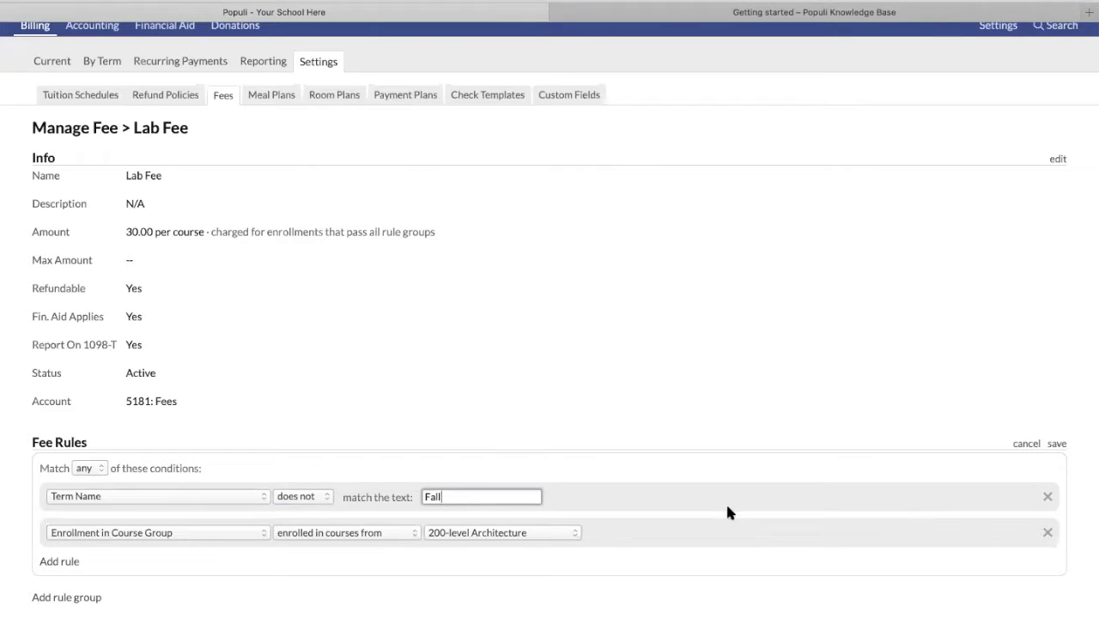
Add another empty rule, then return to the Knowledge Base Getting Started list
click(60, 563)
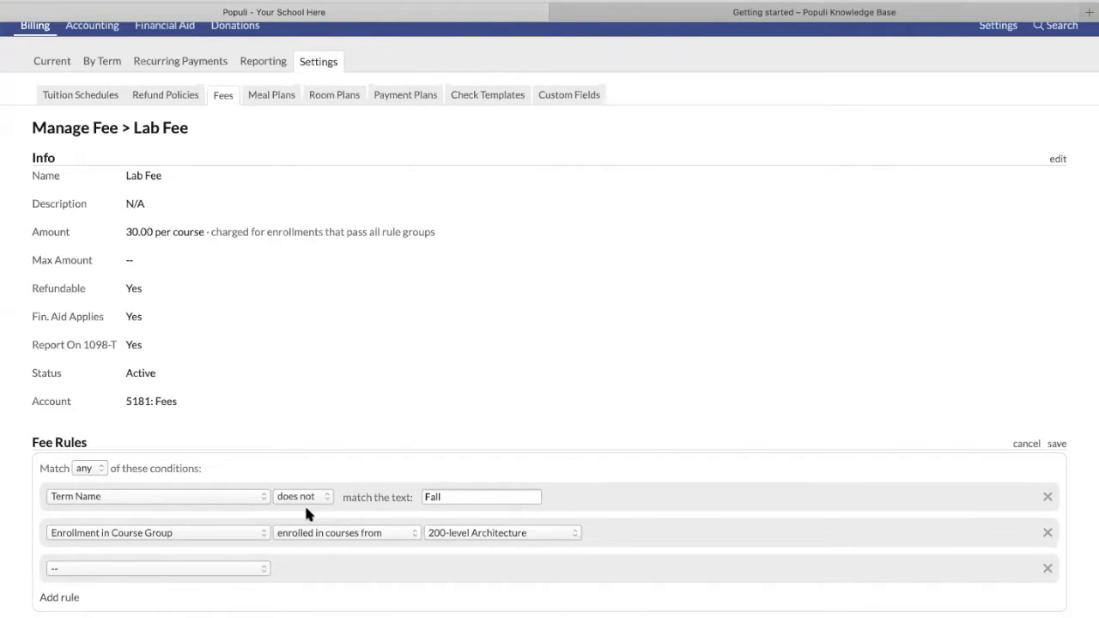
click(195, 496)
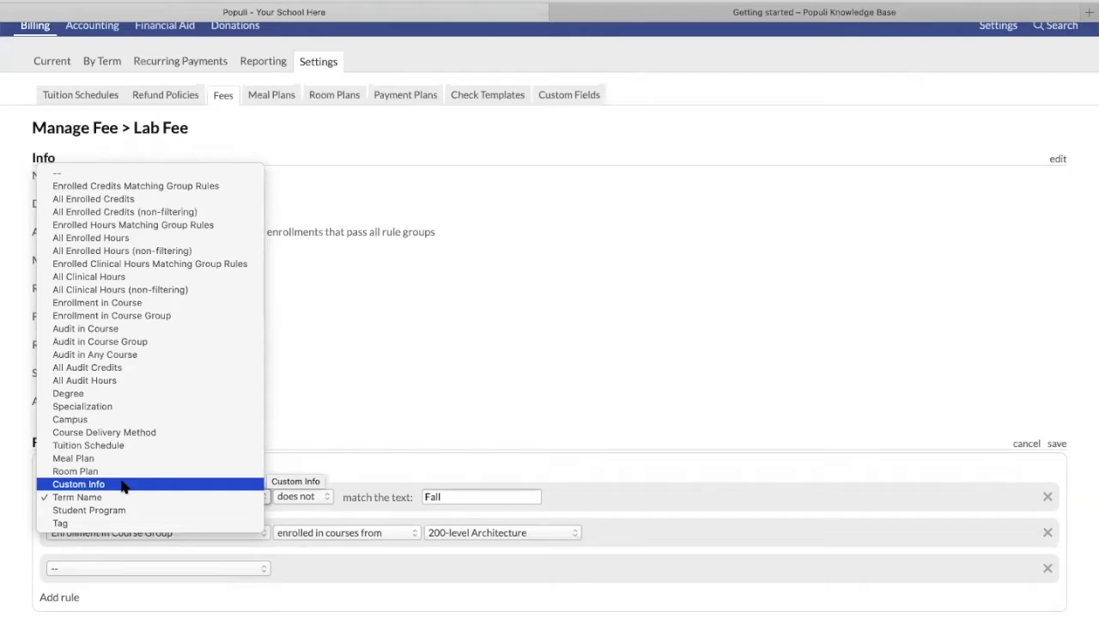
click(468, 417)
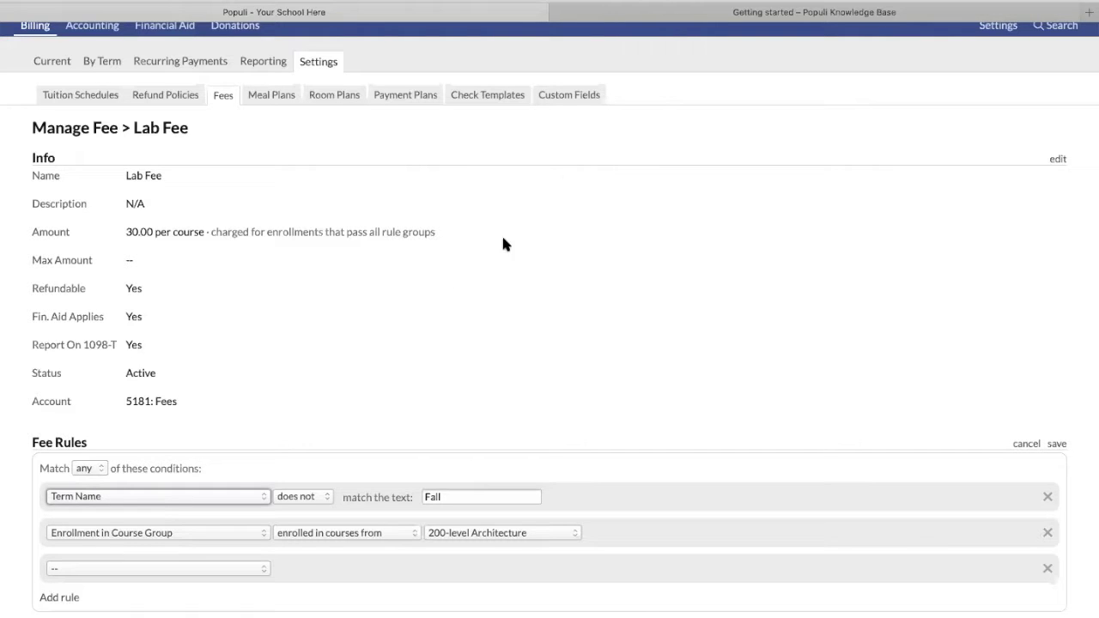
click(713, 12)
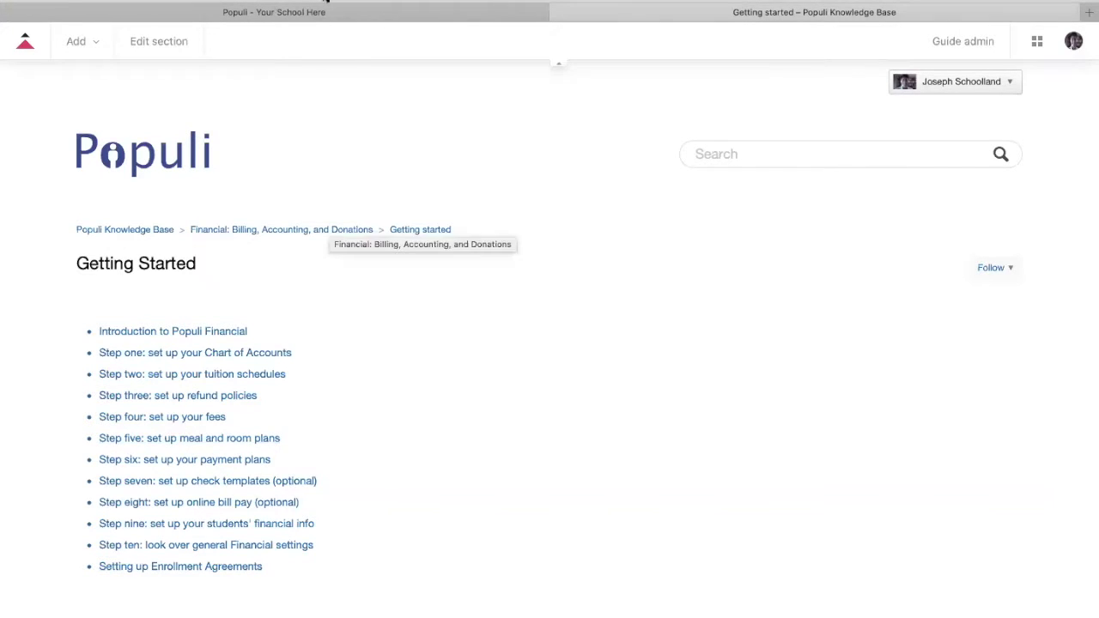
Leave the Lab Fee page without saving its rule changes and go to Meal Plans
click(309, 12)
click(277, 99)
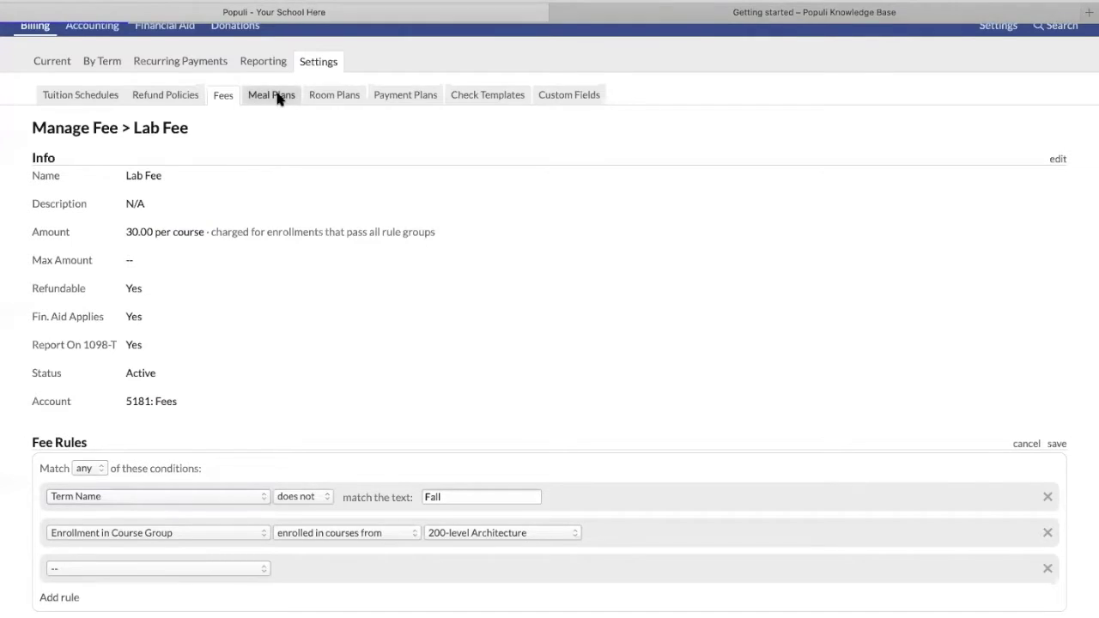
click(689, 347)
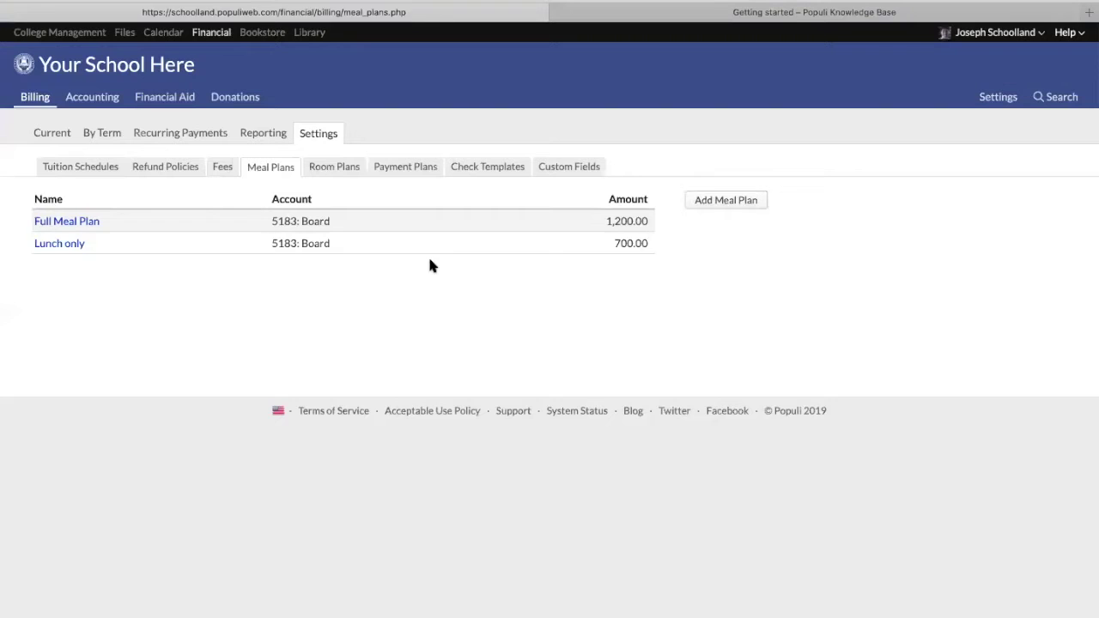
Start a new meal plan, discard it unsaved, and show the Room Plans list
click(719, 201)
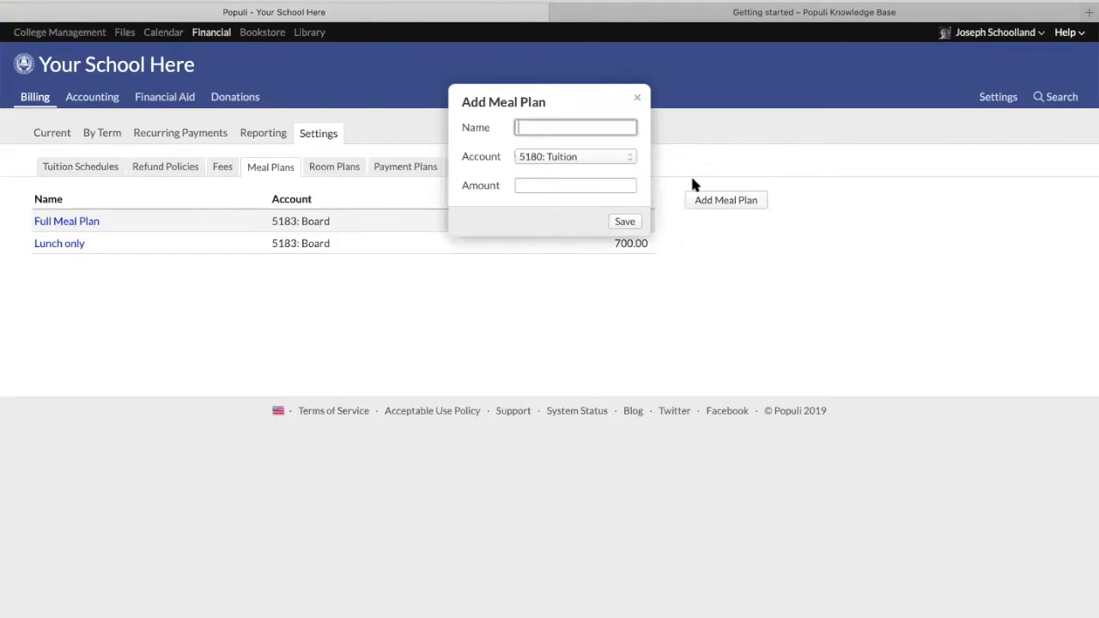
click(537, 186)
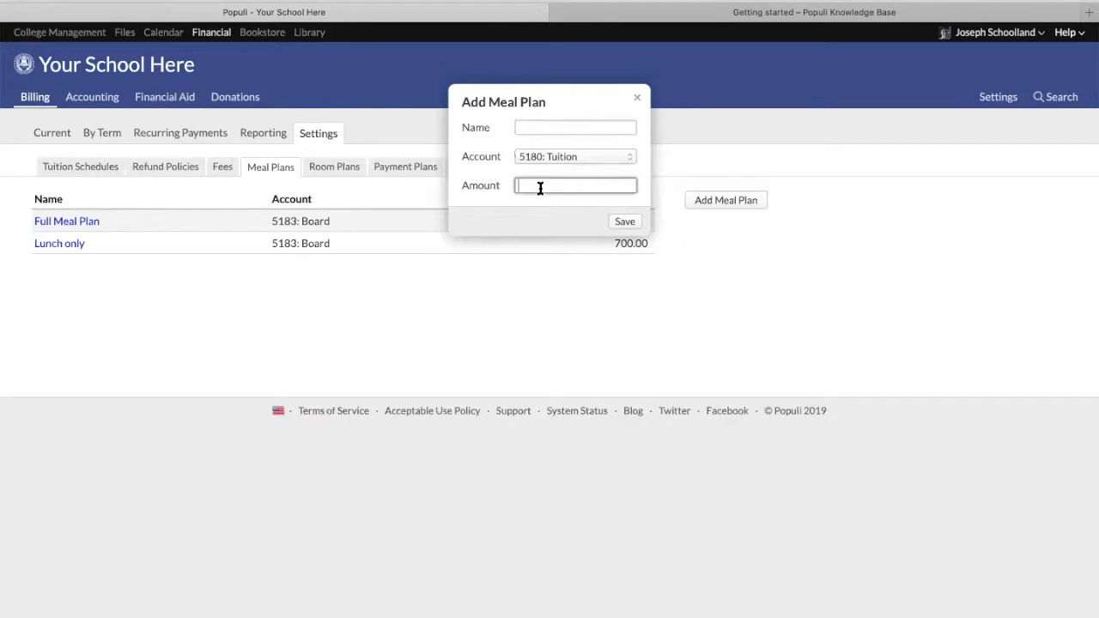
click(637, 98)
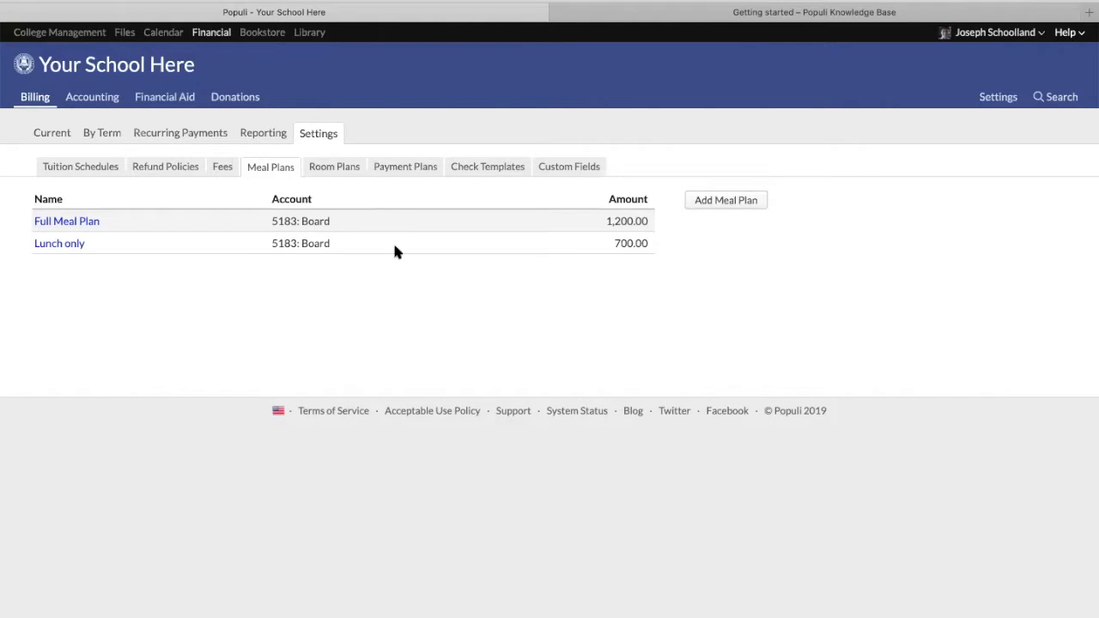
click(342, 171)
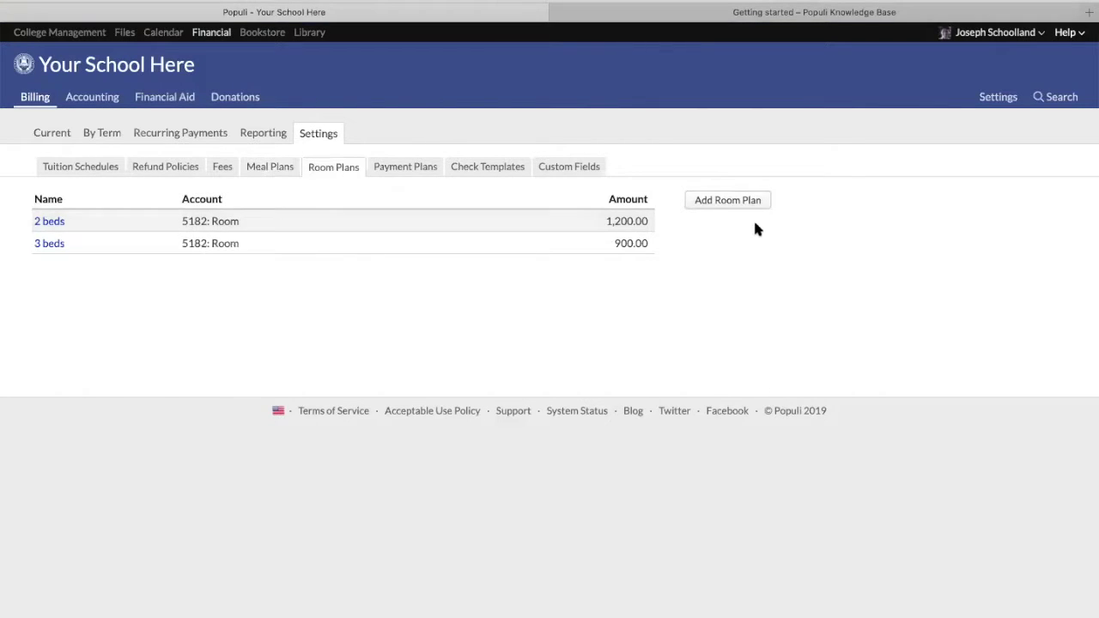
click(732, 203)
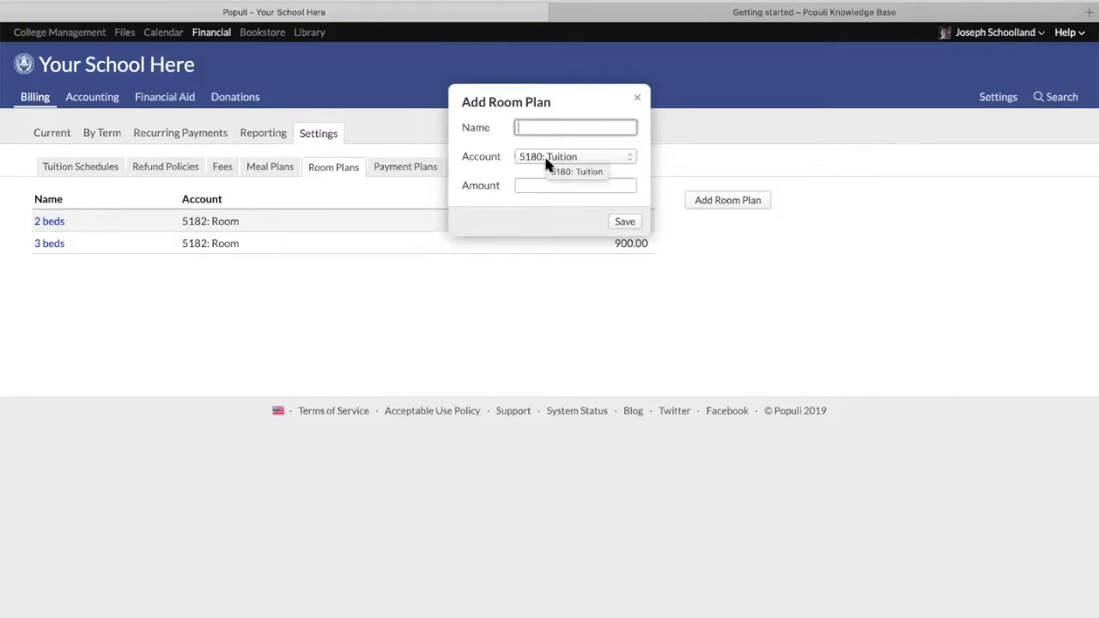
click(546, 157)
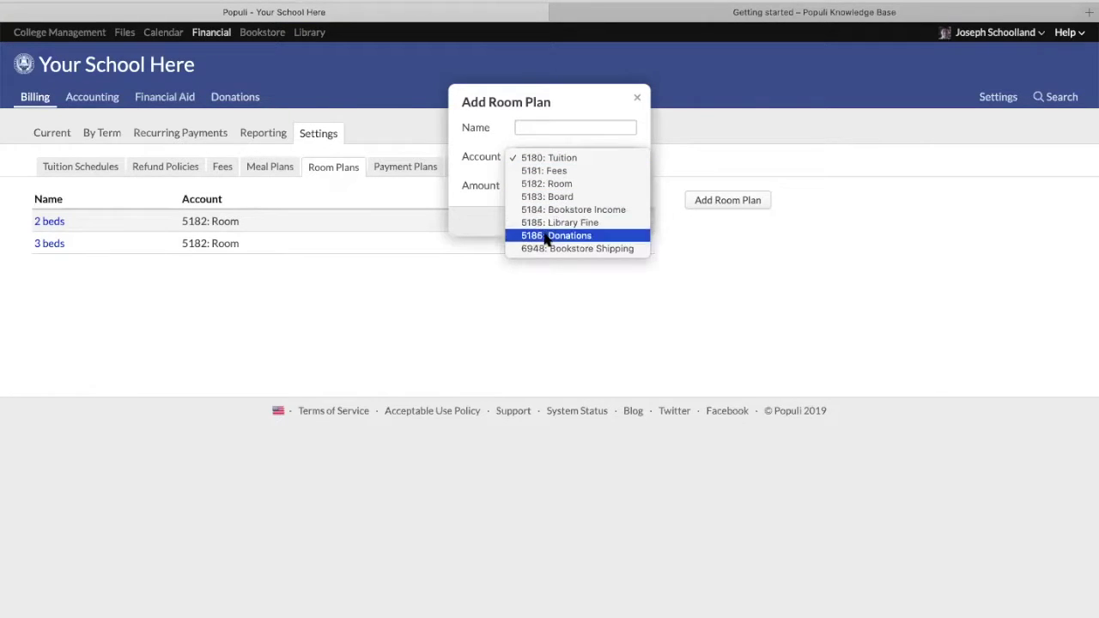
click(546, 183)
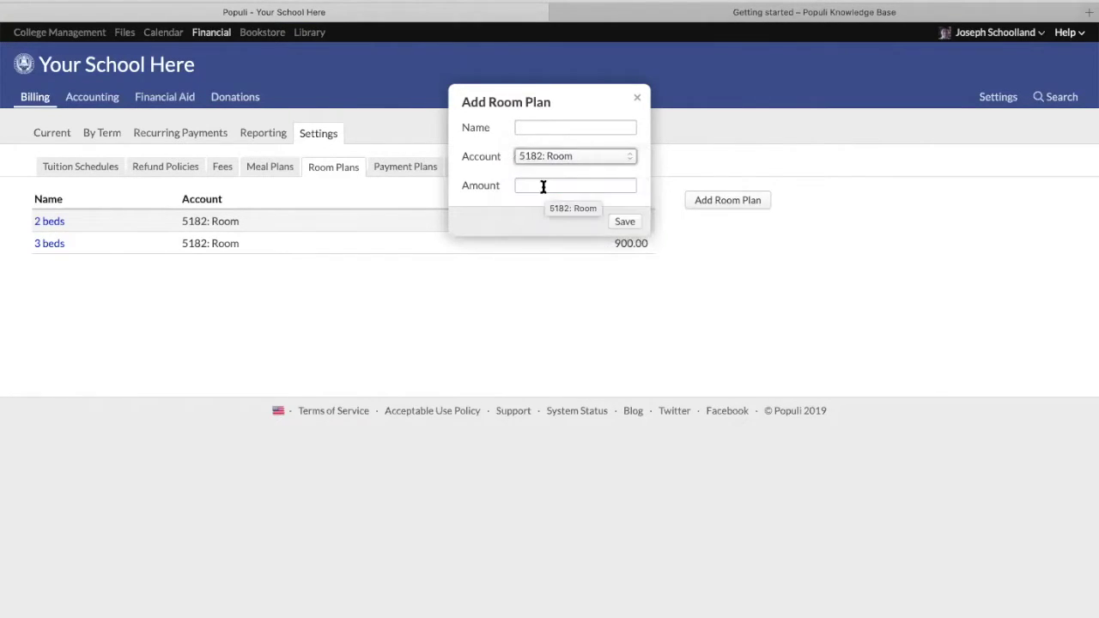
click(636, 97)
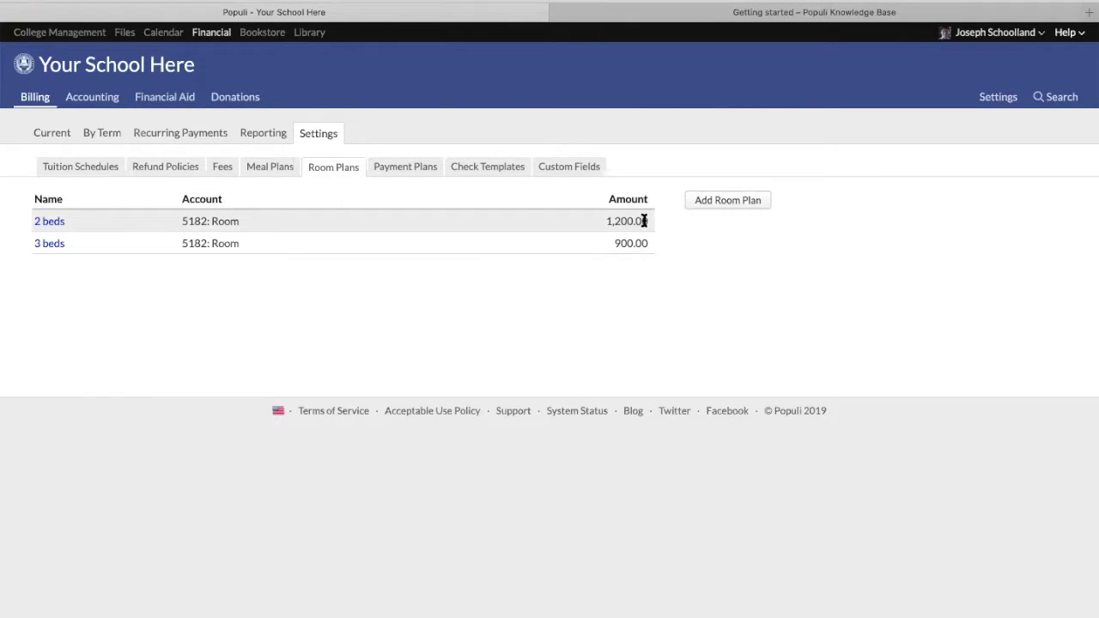
drag(646, 221, 598, 221)
click(590, 222)
click(593, 12)
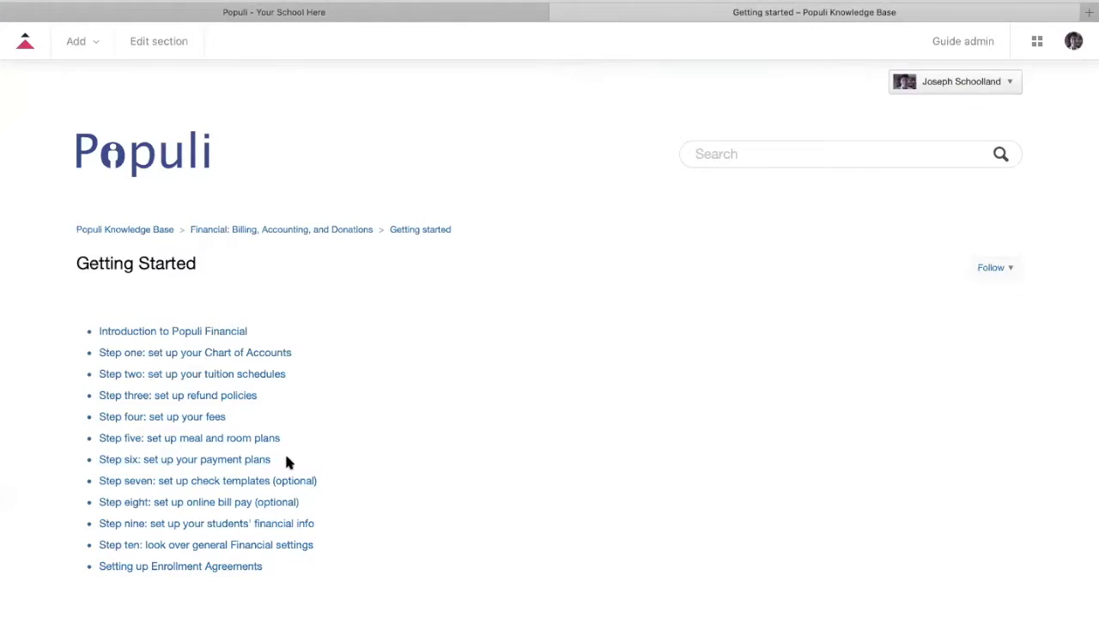
Back in Populi billing settings, list the Payment Plans and open Basic Plan's details
click(422, 11)
click(402, 175)
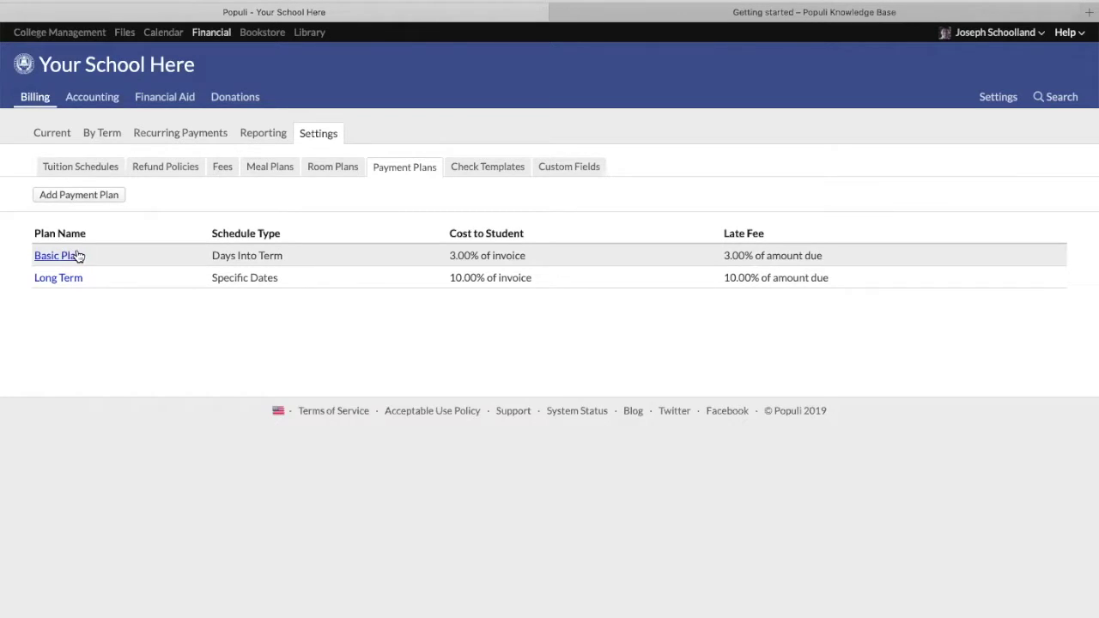
click(63, 257)
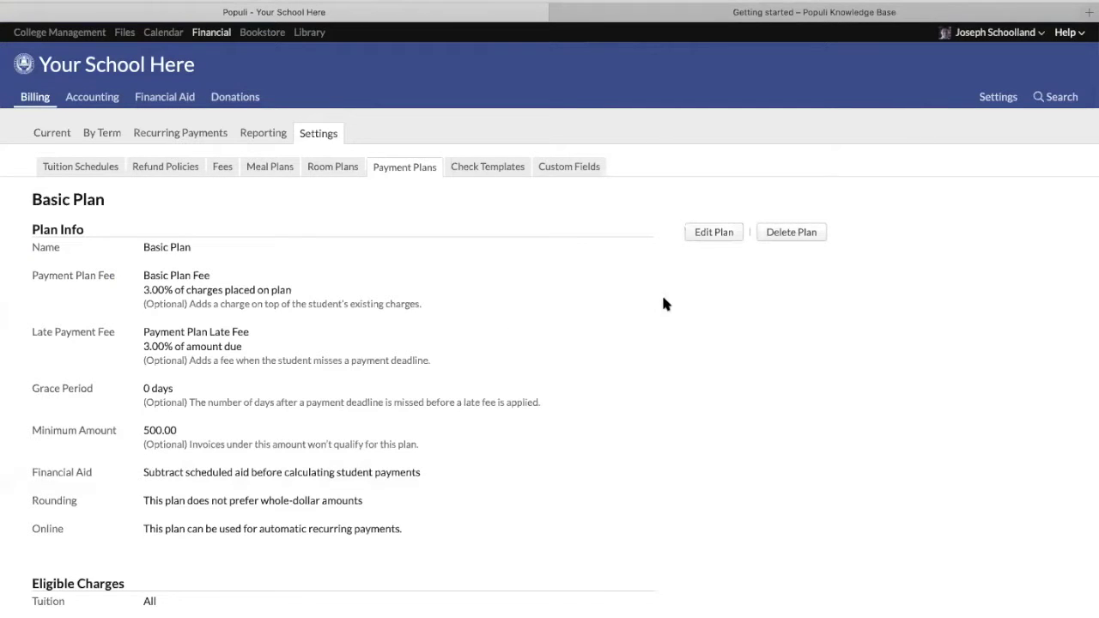
Put Basic Plan in edit mode, keeping Basic Plan Fee charged as percent of charges
click(714, 234)
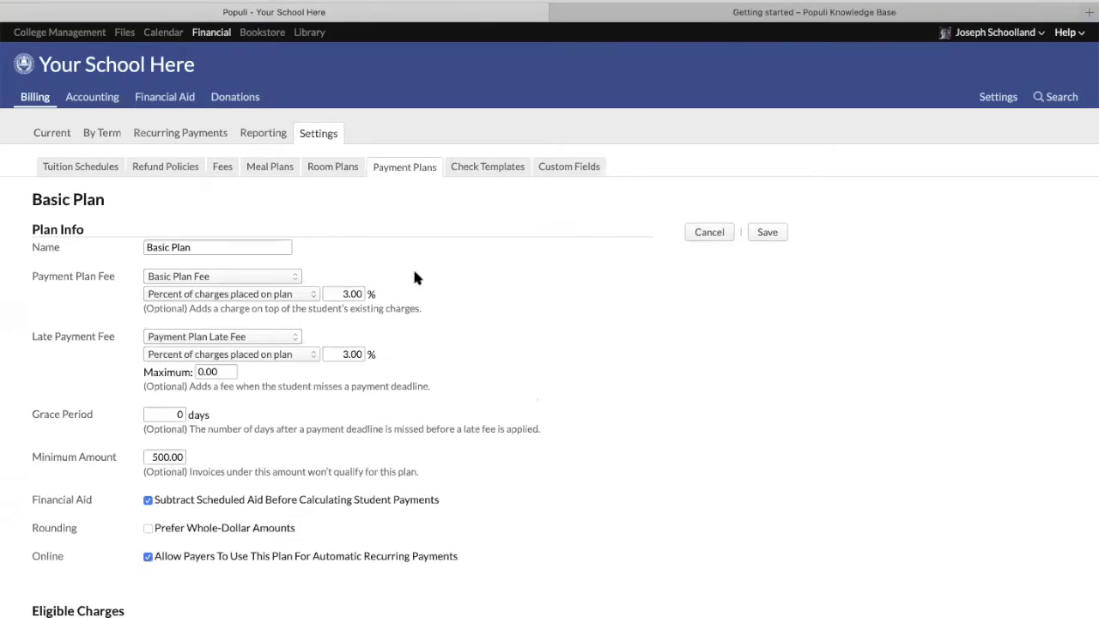
scroll(345, 322, down, 2)
scroll(345, 322, down, 2)
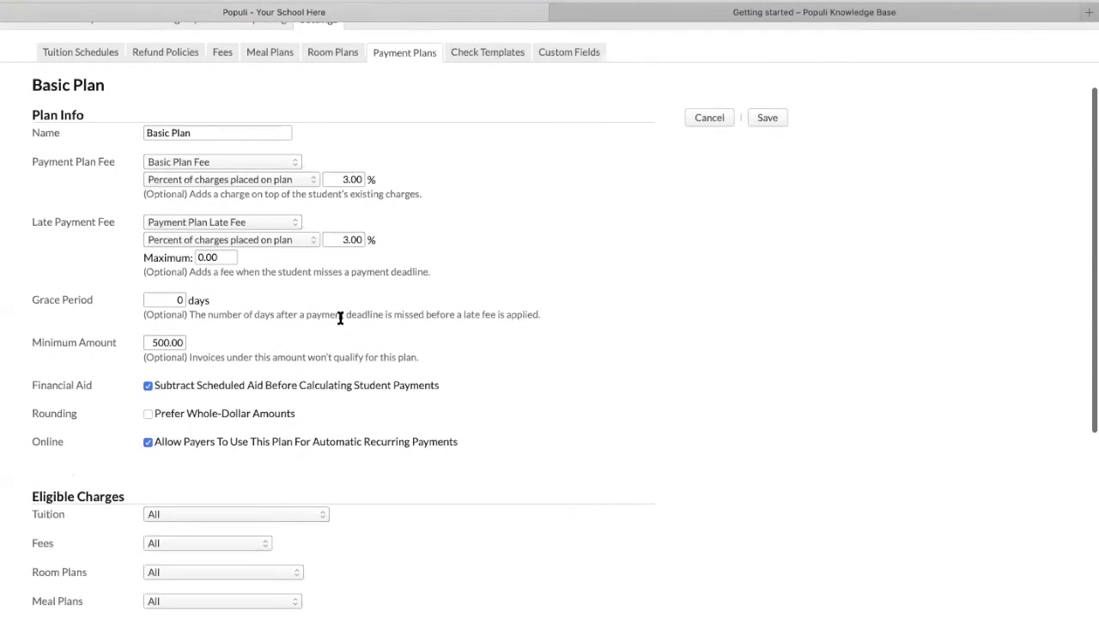
click(265, 130)
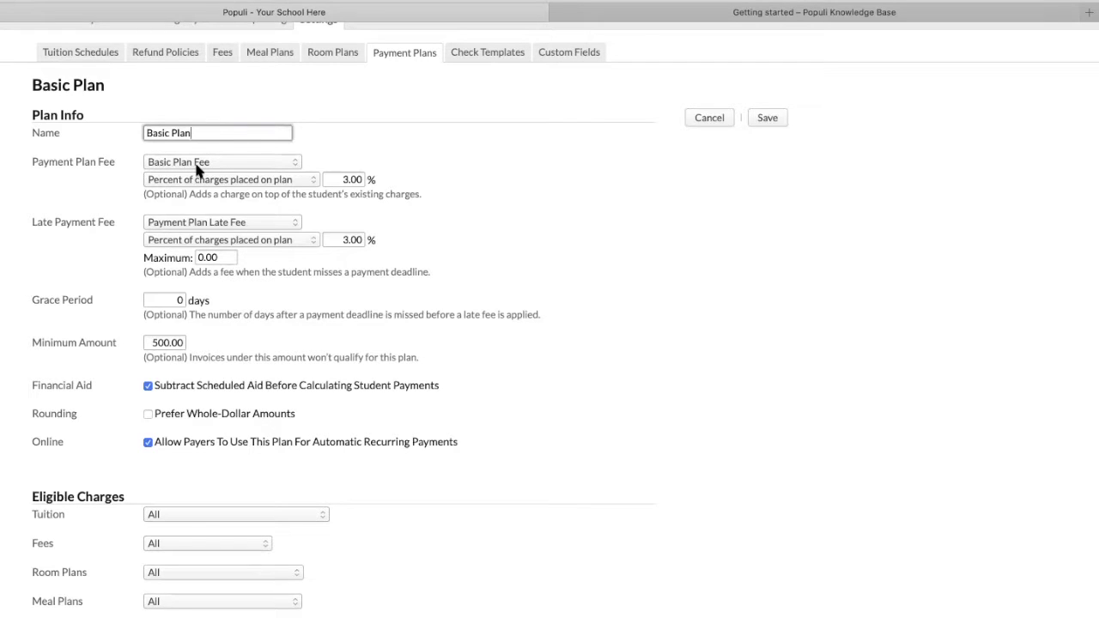
click(254, 162)
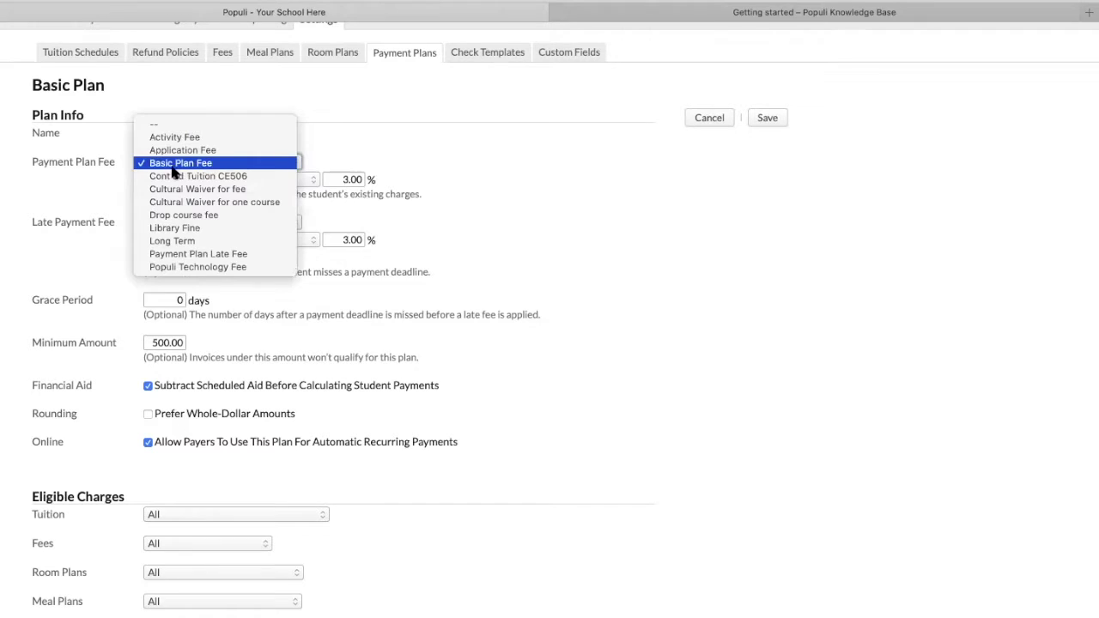
click(55, 206)
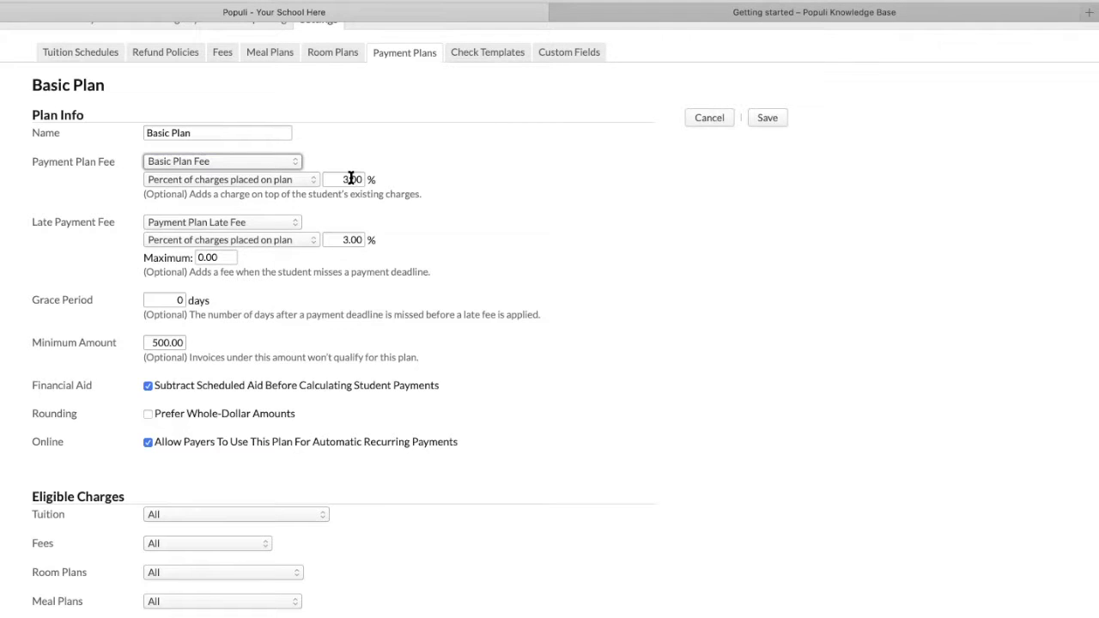
click(297, 180)
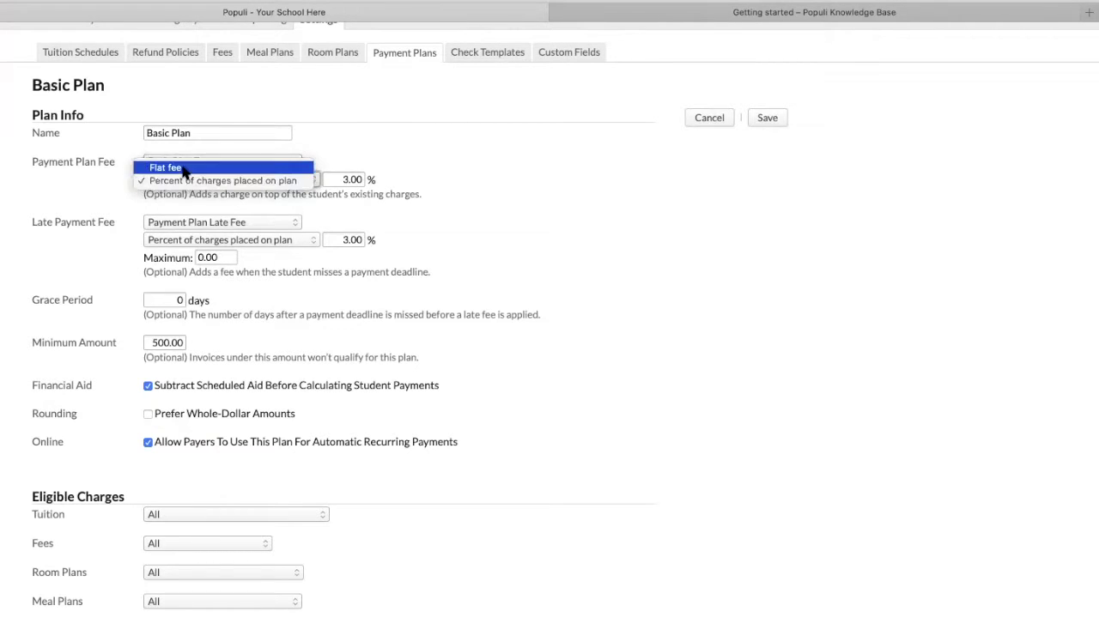
click(308, 202)
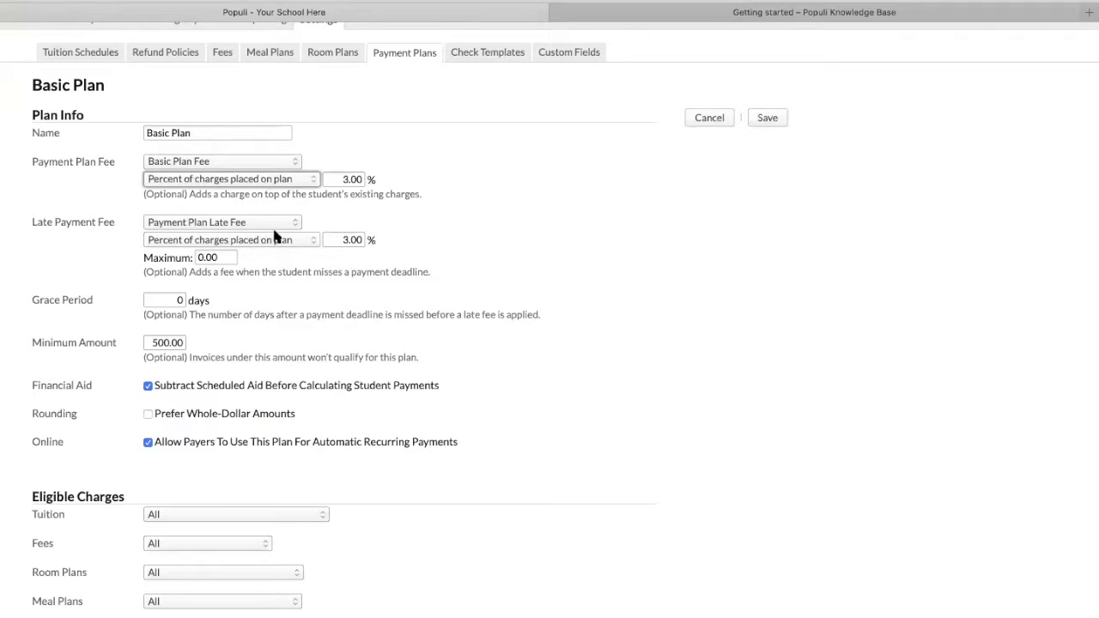
Keep the late fee as percent of charges, 500.00 minimum amount, and scheduled aid subtracted
click(344, 239)
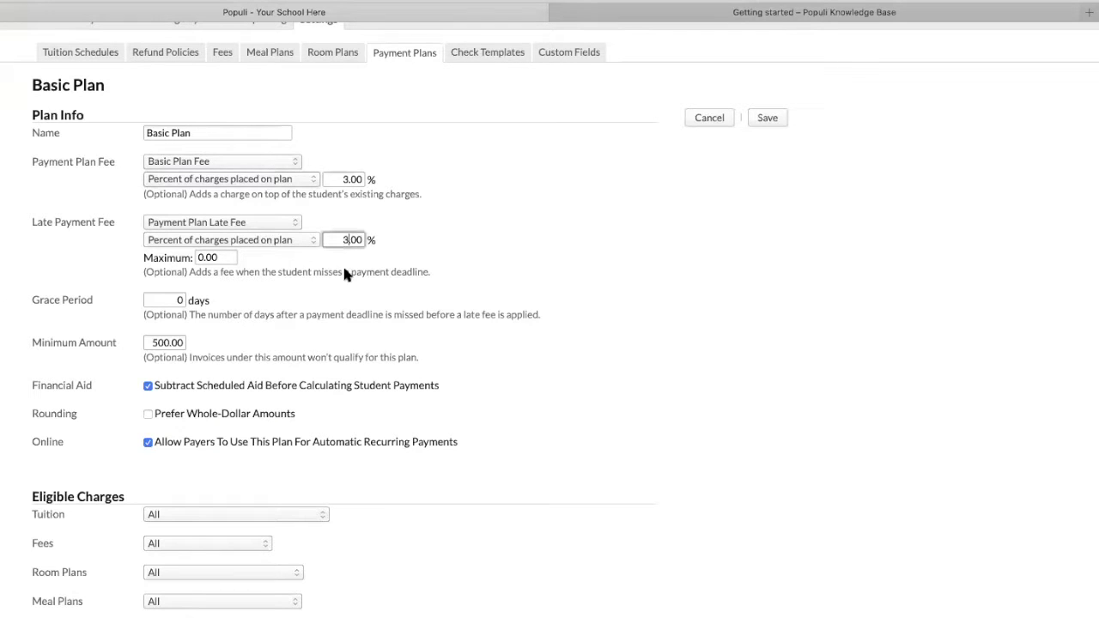
click(208, 243)
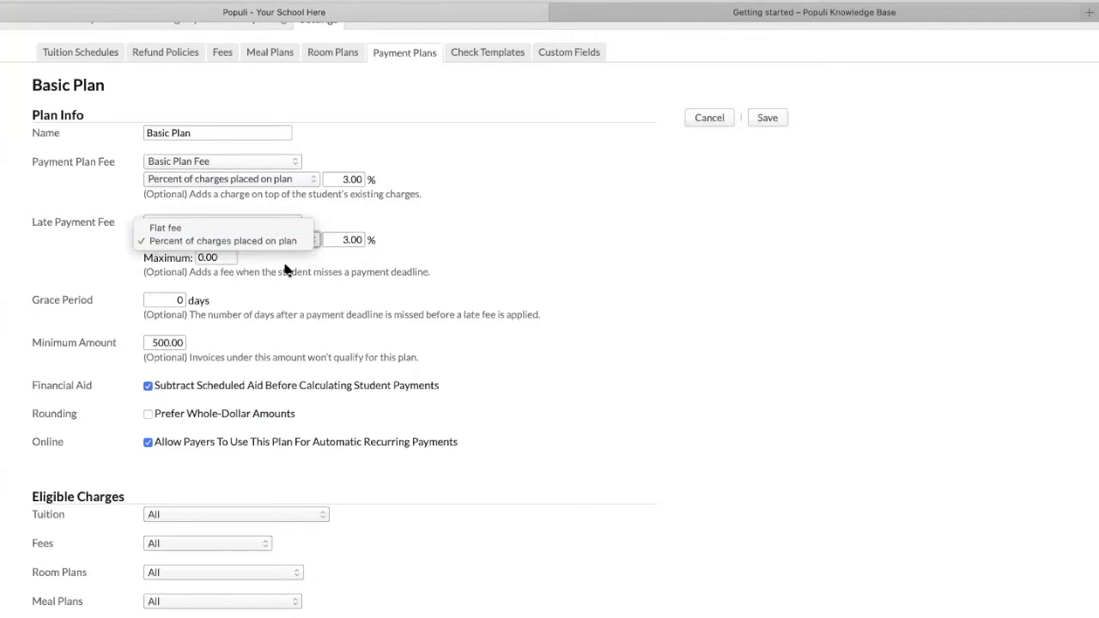
click(285, 265)
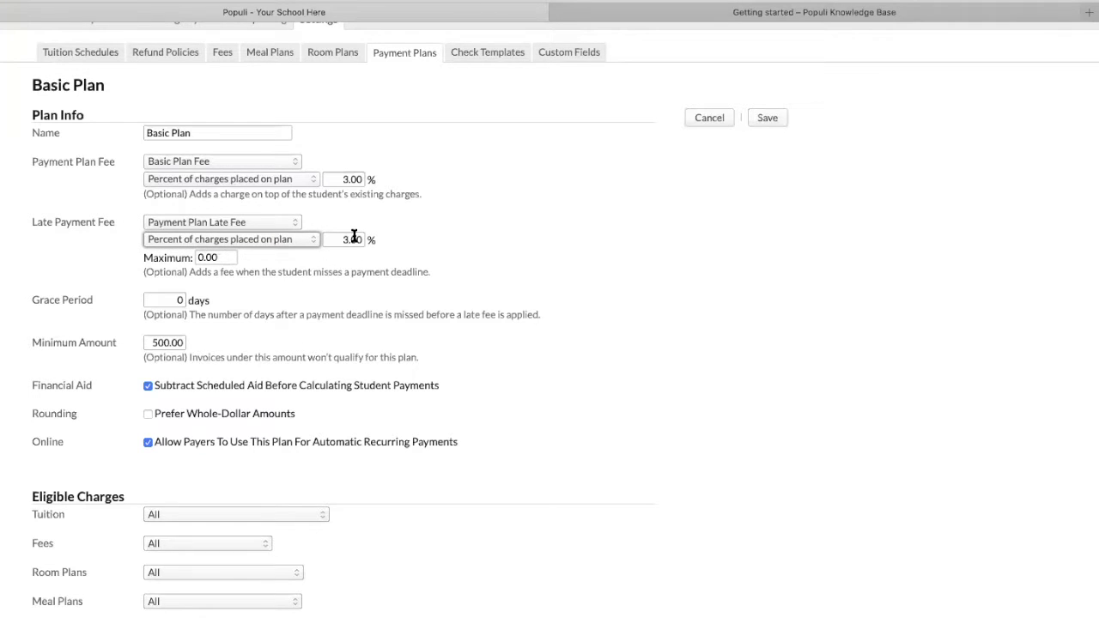
click(162, 299)
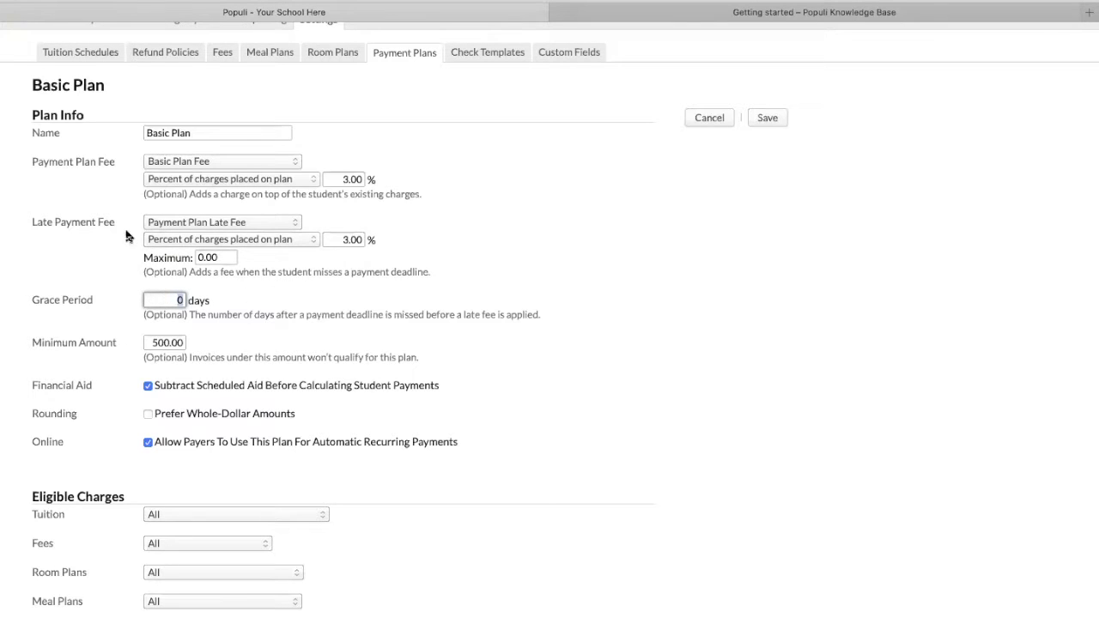
click(154, 343)
click(210, 344)
scroll(237, 350, down, 2)
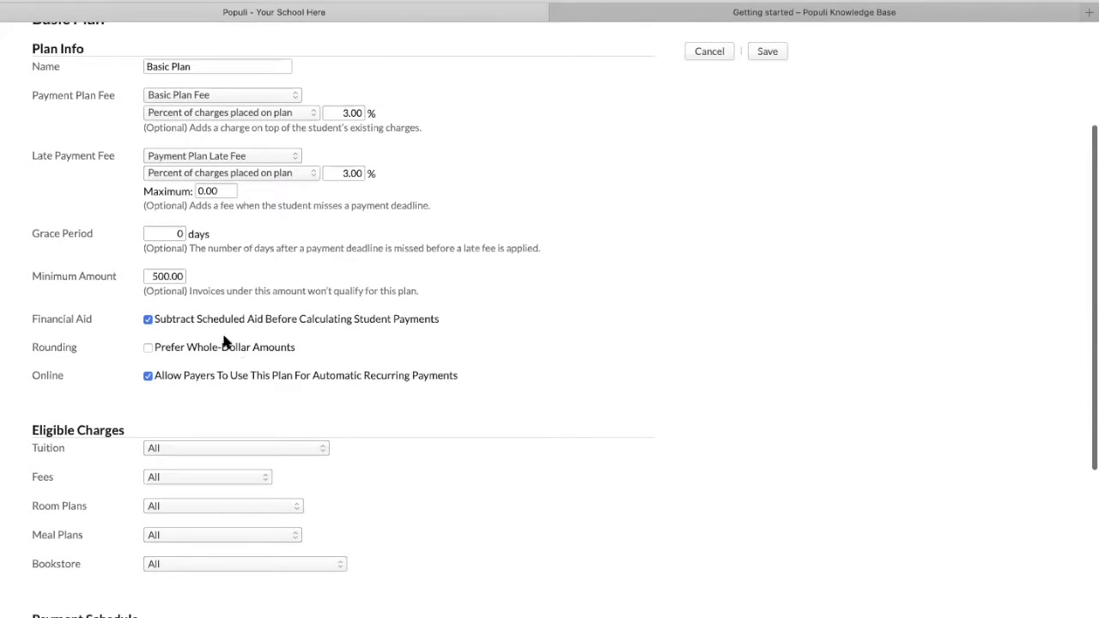
click(147, 319)
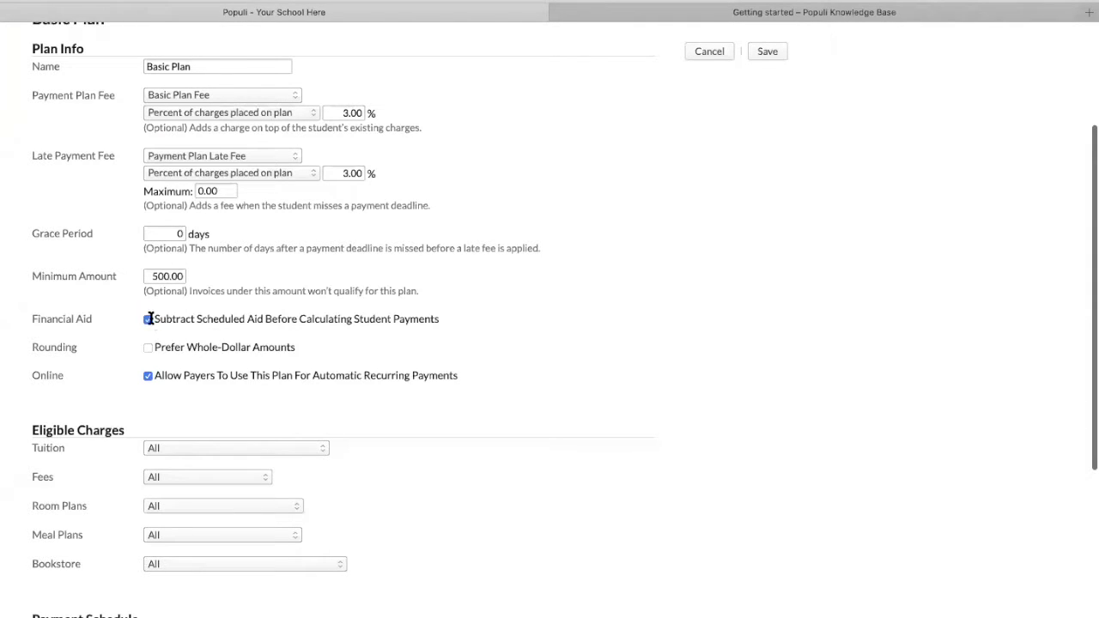
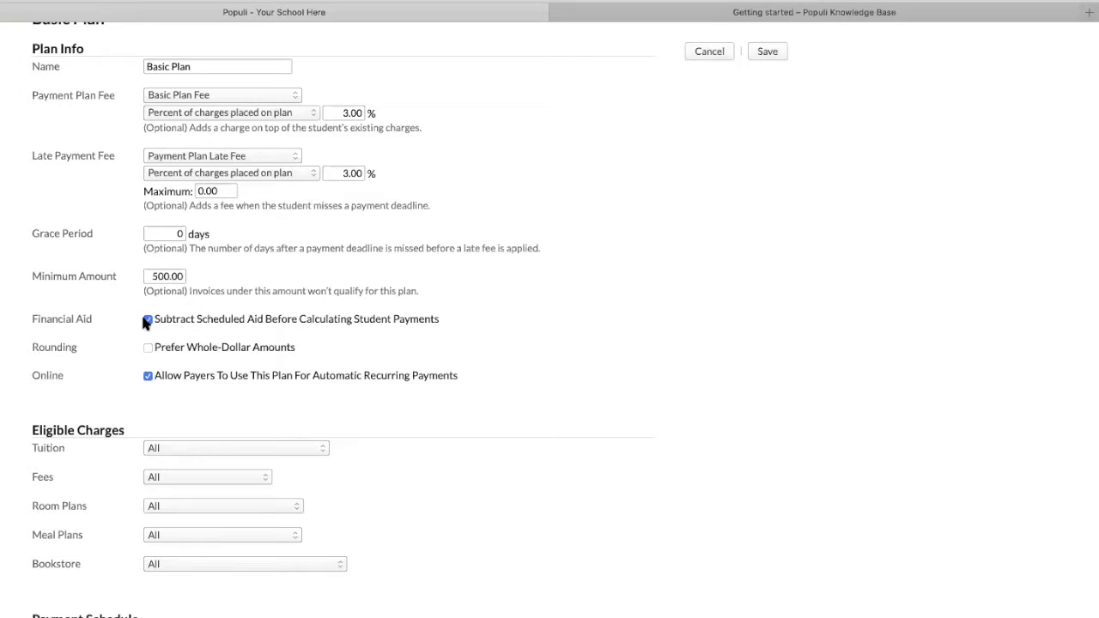
Keep scheduled aid subtracted and review the Basic Plan's Eligible Charges section
click(147, 319)
scroll(507, 378, down, 4)
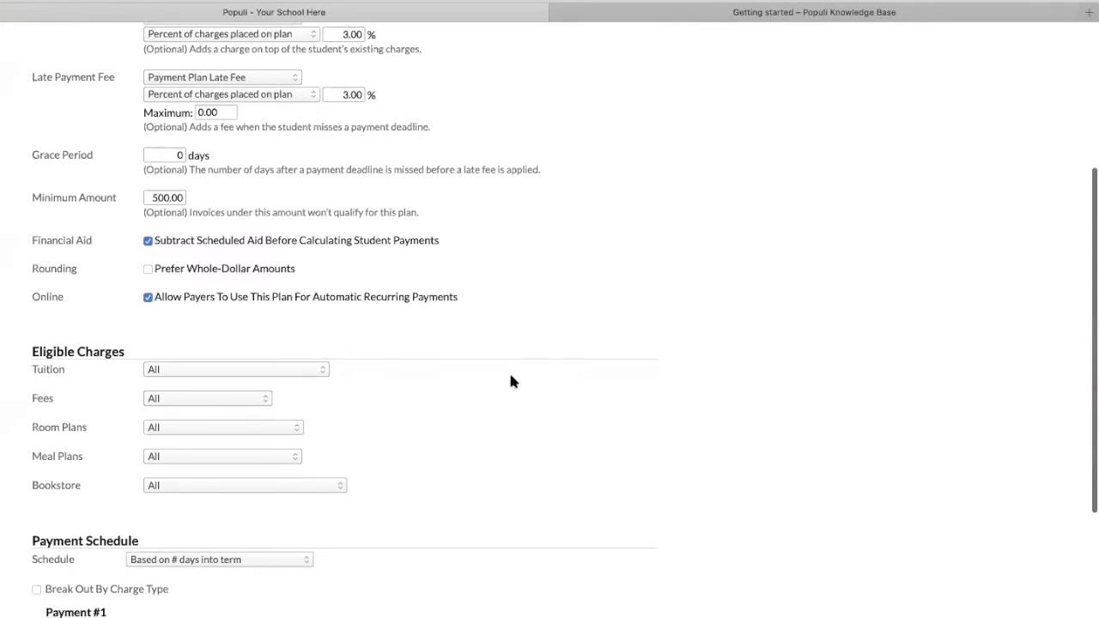
scroll(511, 381, down, 1)
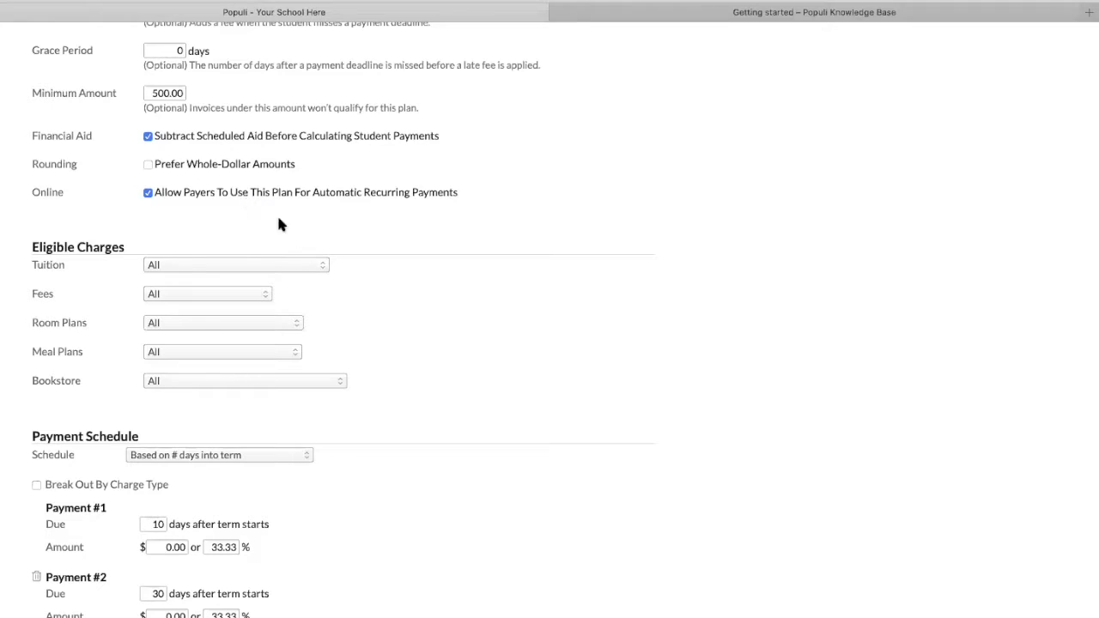
scroll(369, 307, down, 3)
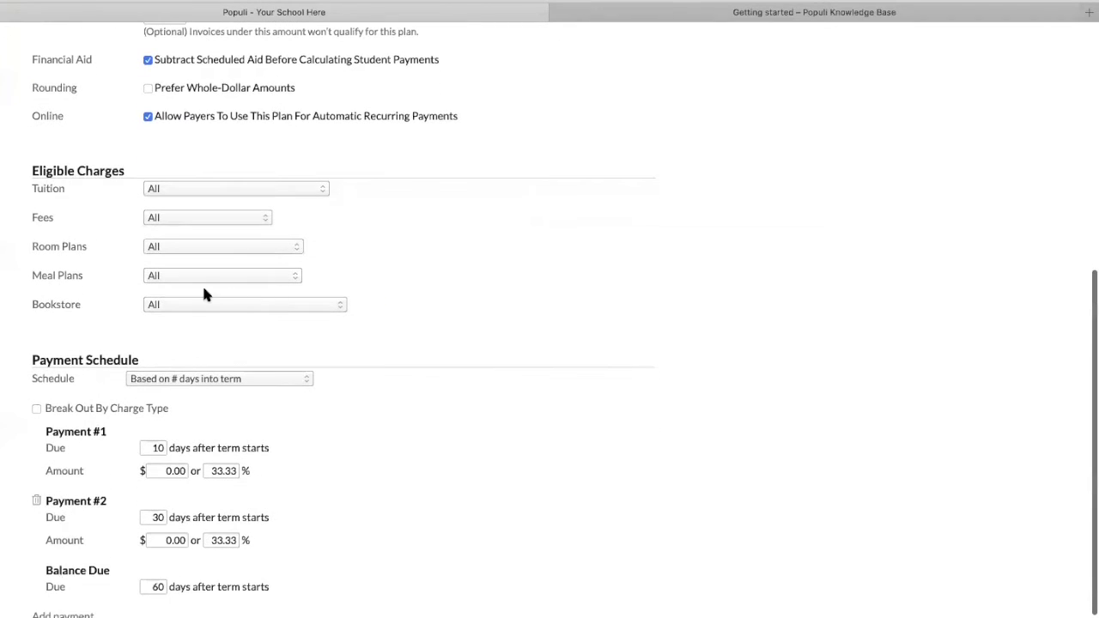
drag(31, 169, 401, 300)
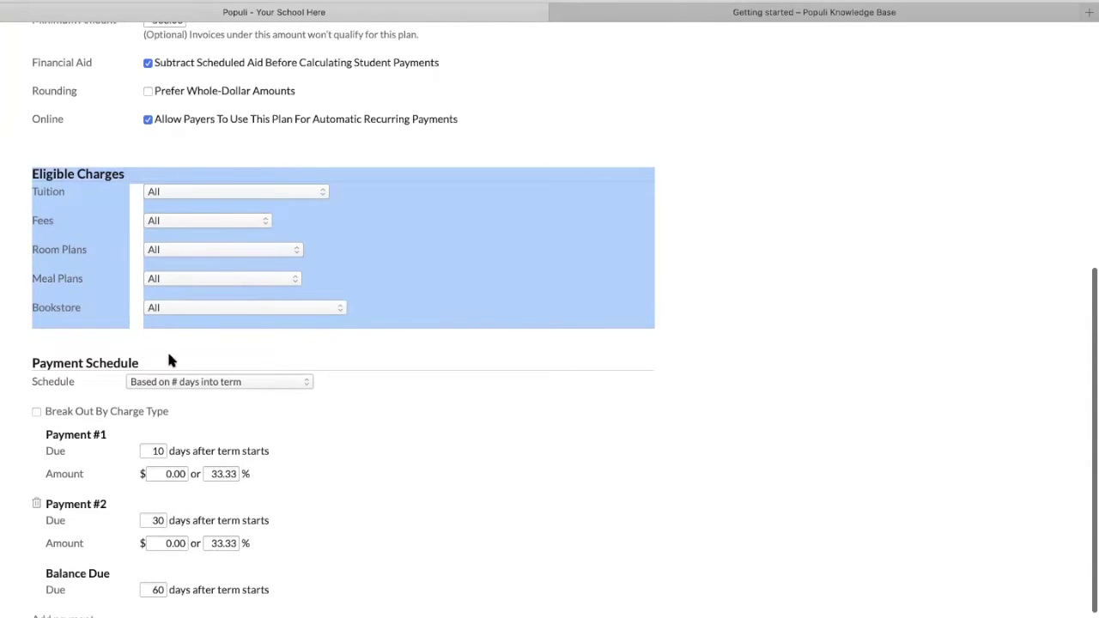
click(432, 323)
scroll(433, 320, down, 2)
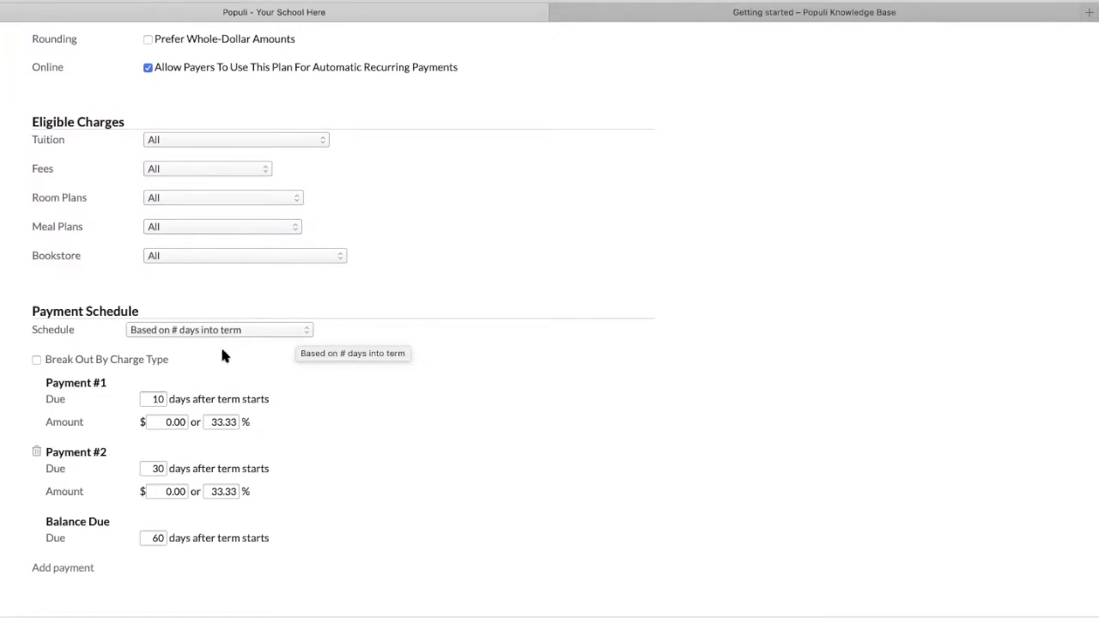
Review Payment #1, Payment #2 and Balance Due entries (days 10, 30, 60), then show the Schedule choices
drag(48, 521, 106, 516)
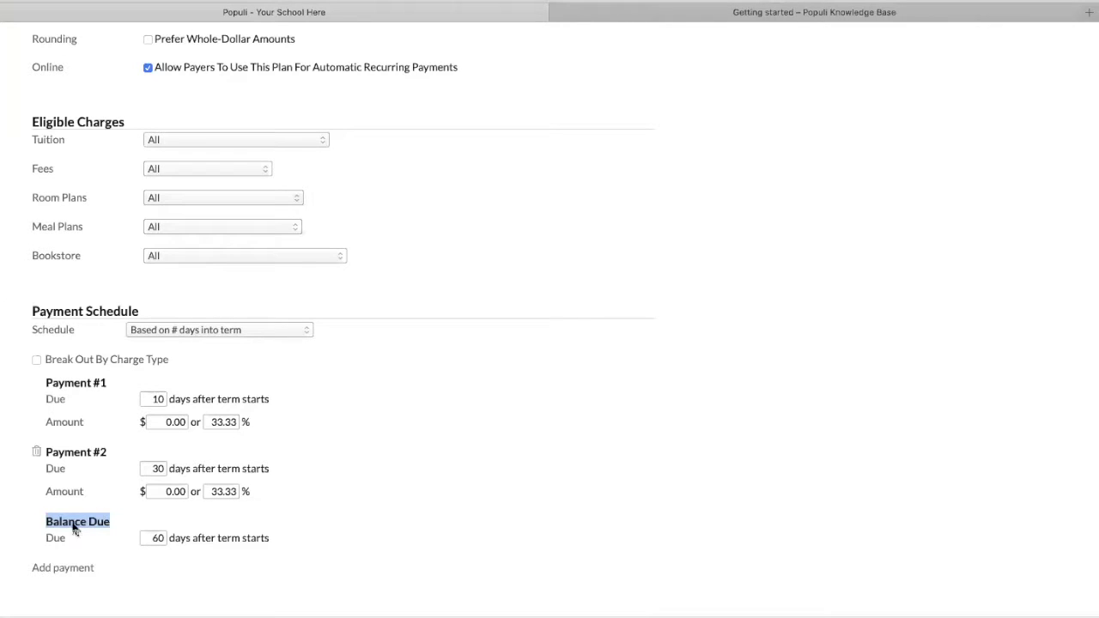
click(74, 382)
drag(75, 382, 100, 382)
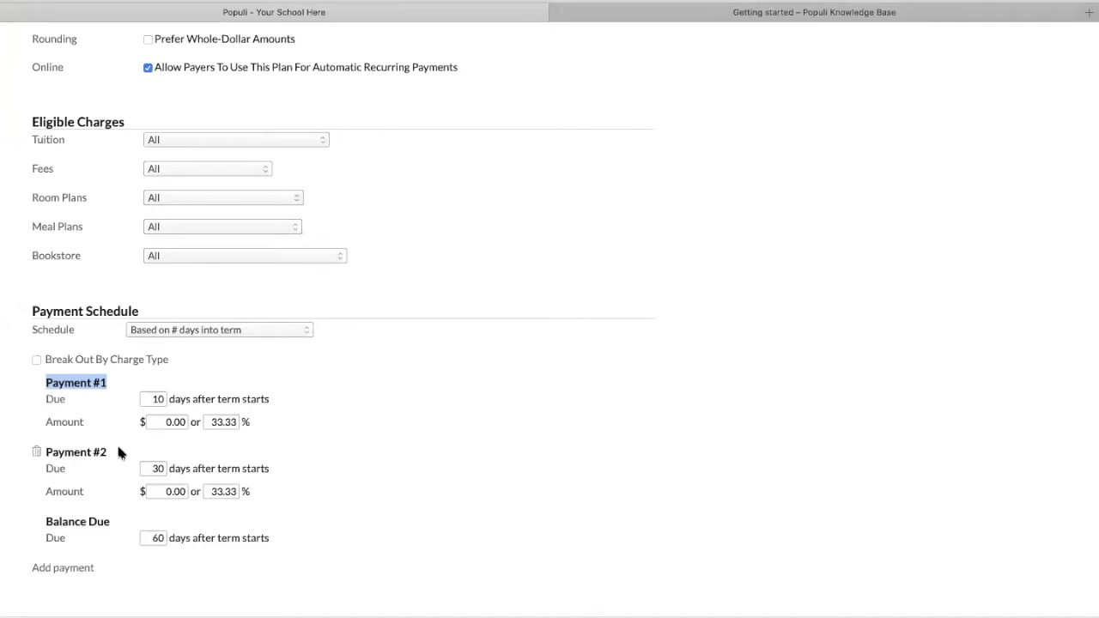
click(71, 453)
drag(71, 453, 105, 452)
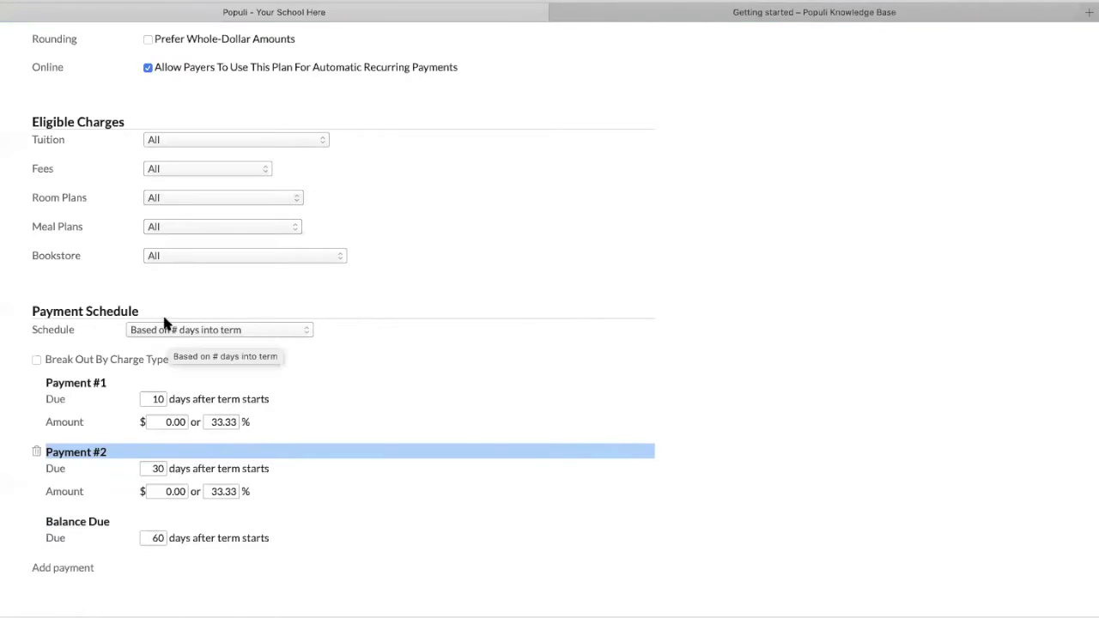
click(147, 400)
click(149, 466)
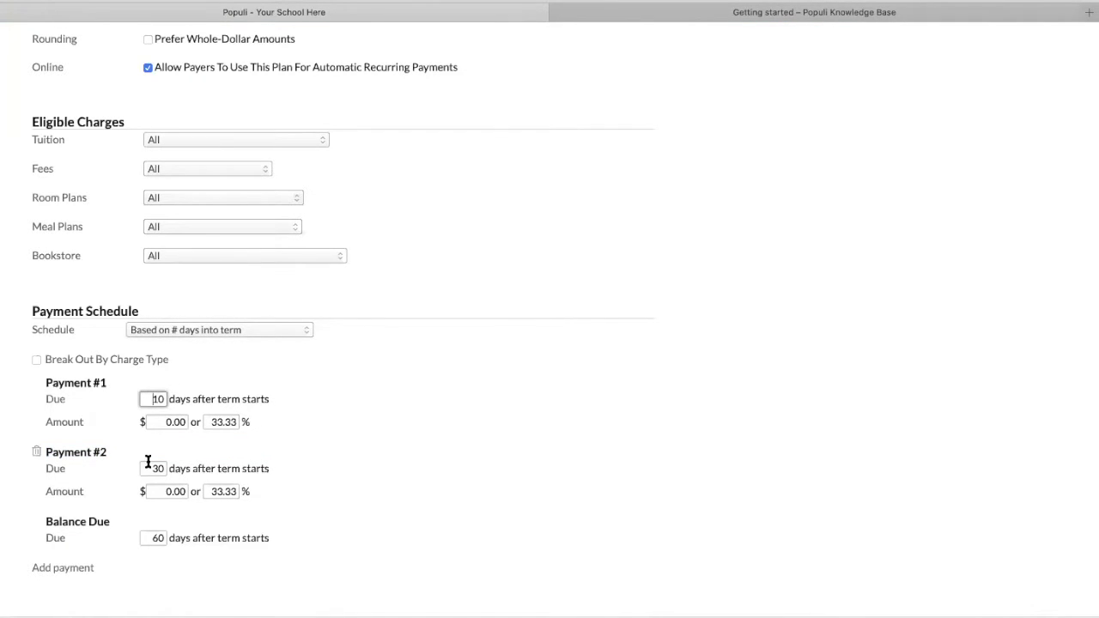
scroll(150, 465, up, 1)
click(151, 536)
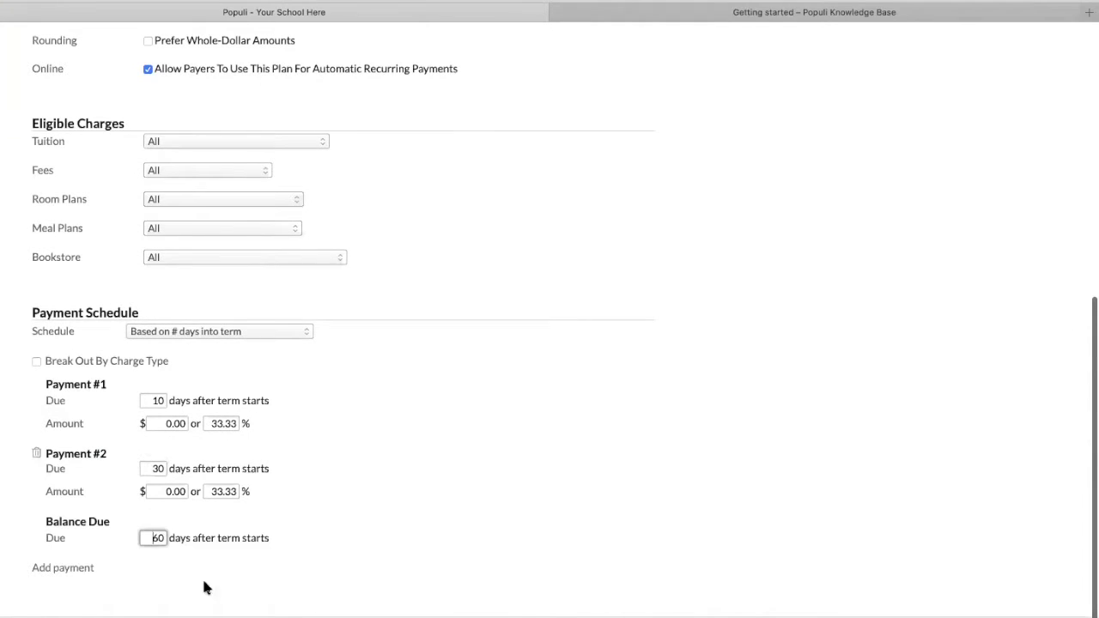
click(178, 333)
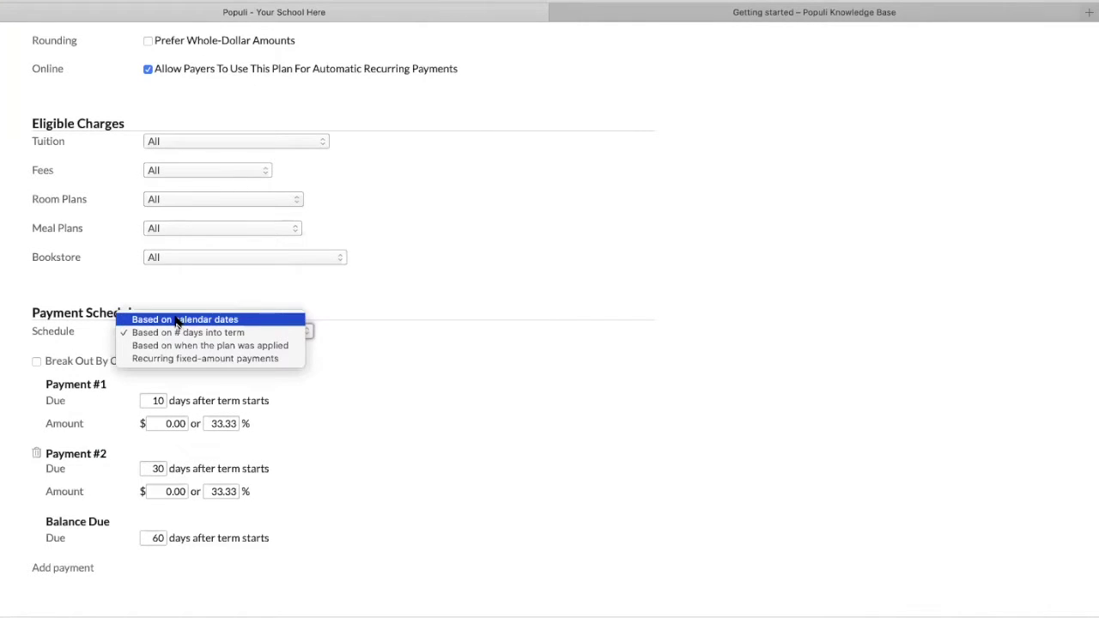
Switch the Basic Plan schedule to recurring fixed-amount payments with the first payment due on the 5th
click(141, 320)
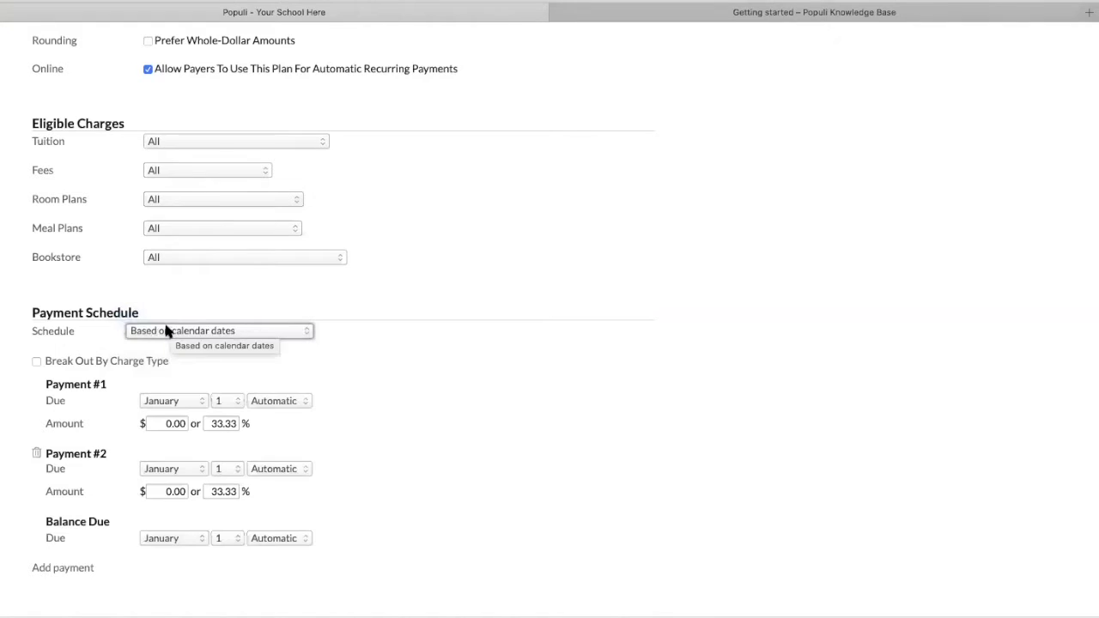
click(168, 332)
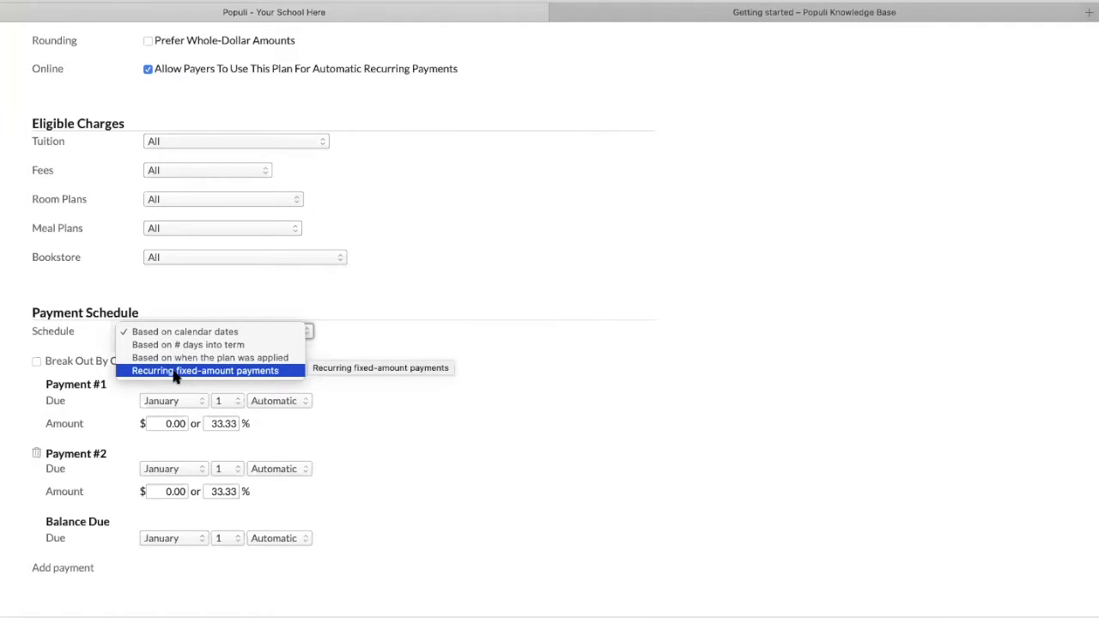
click(174, 370)
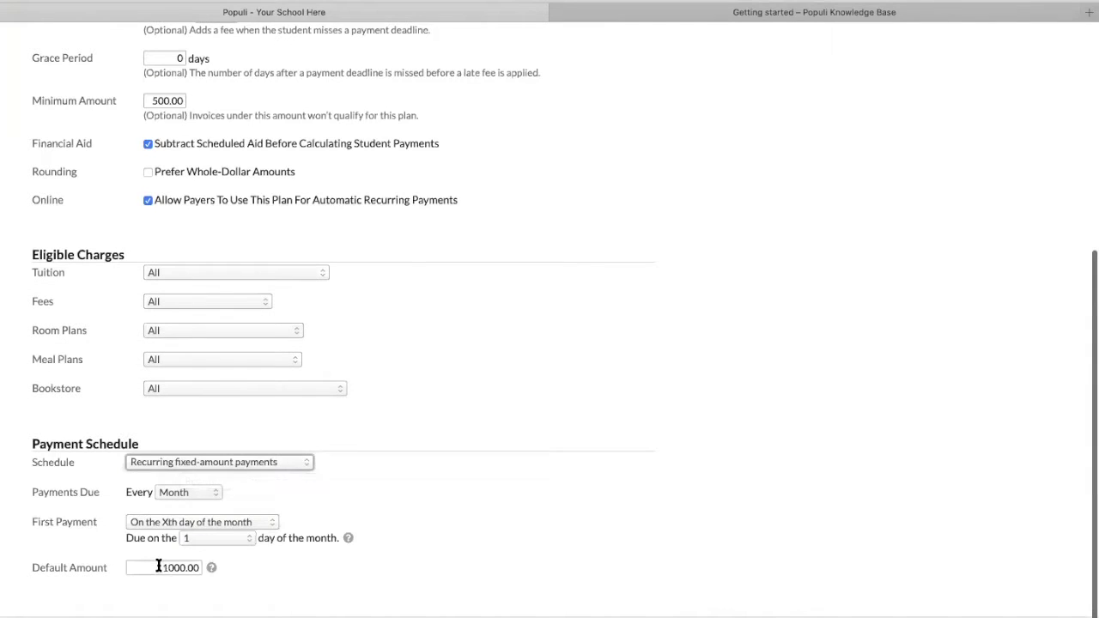
click(190, 537)
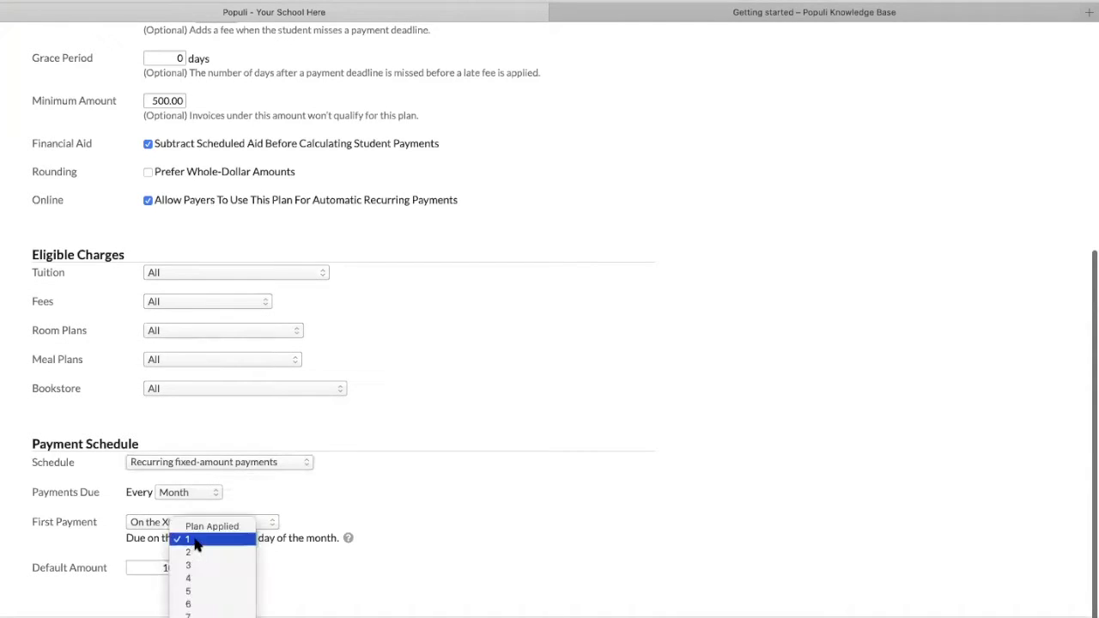
click(204, 591)
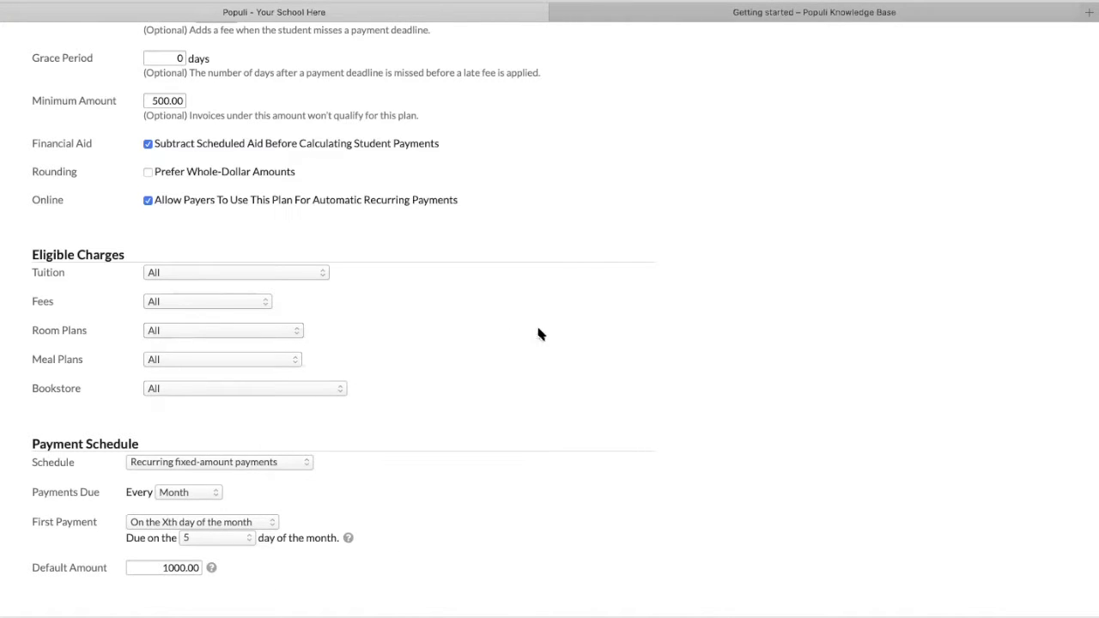
scroll(687, 325, up, 5)
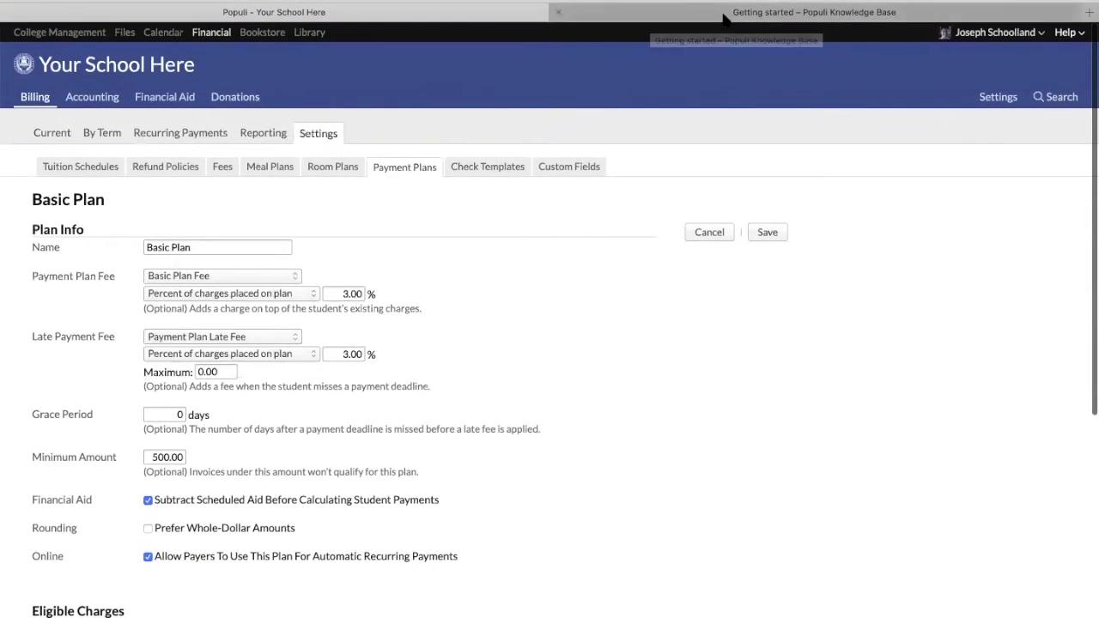
click(712, 12)
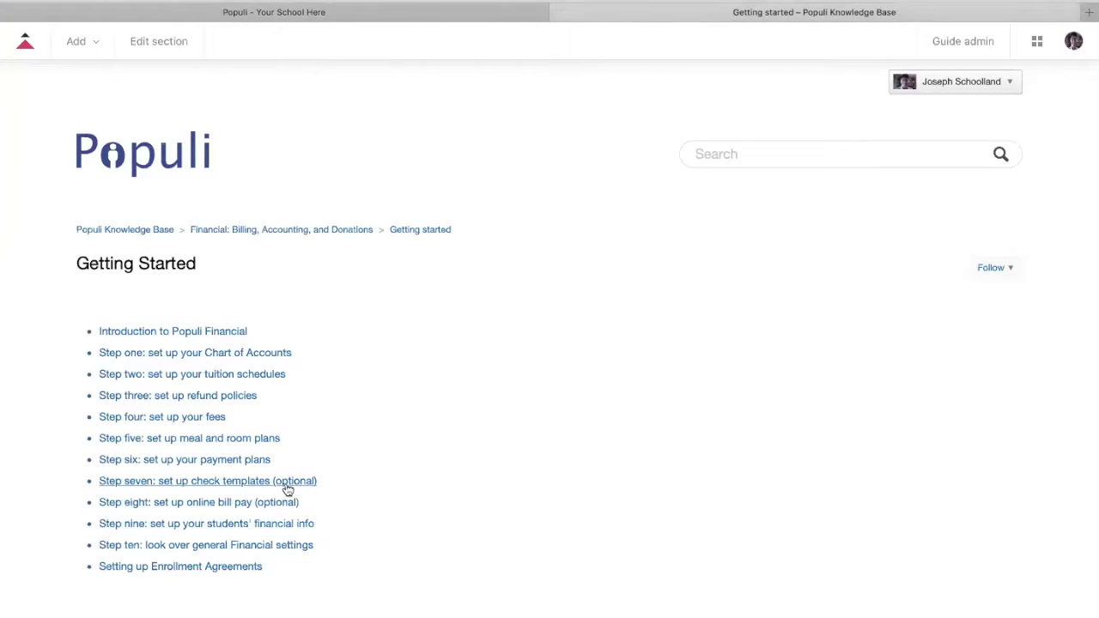
View the Default check template, which has no fields yet, comparing it with the Knowledge Base guide
click(385, 17)
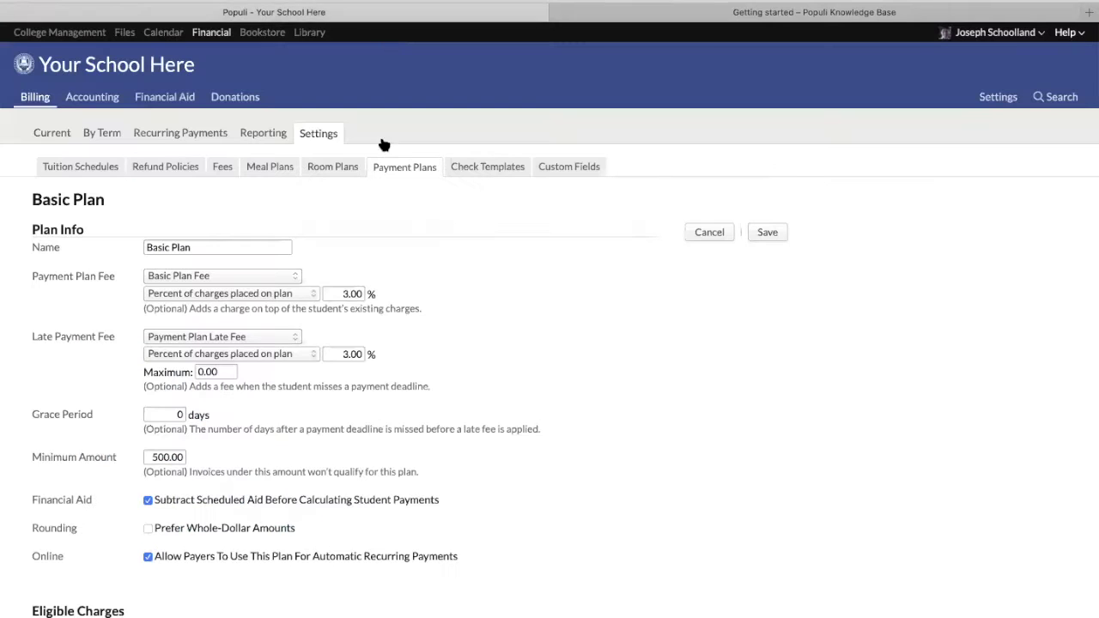
click(478, 170)
click(61, 204)
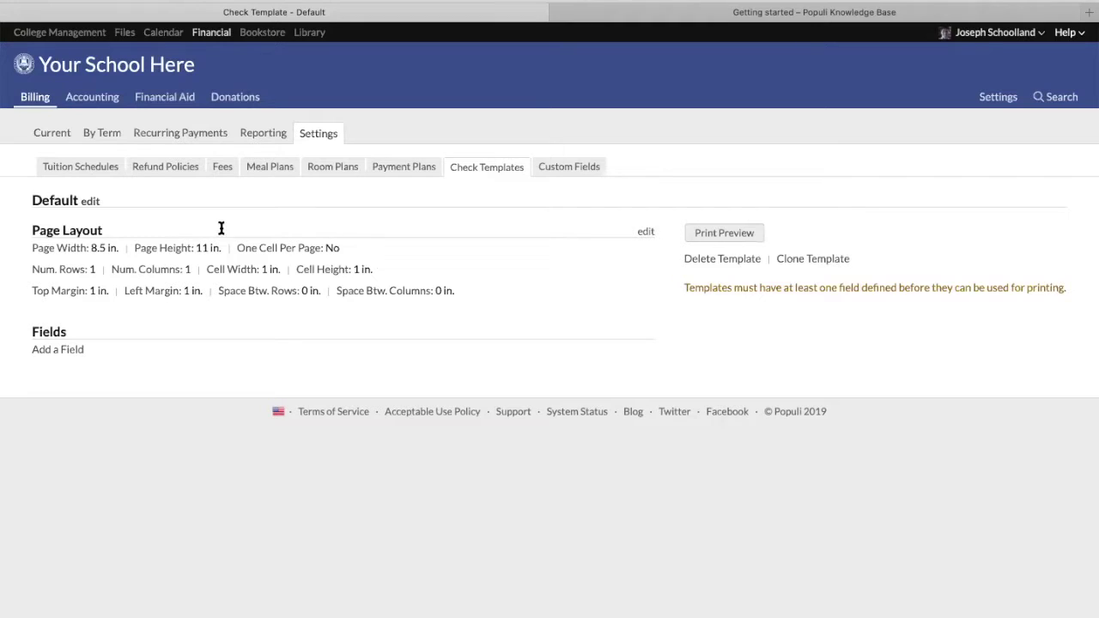
click(805, 19)
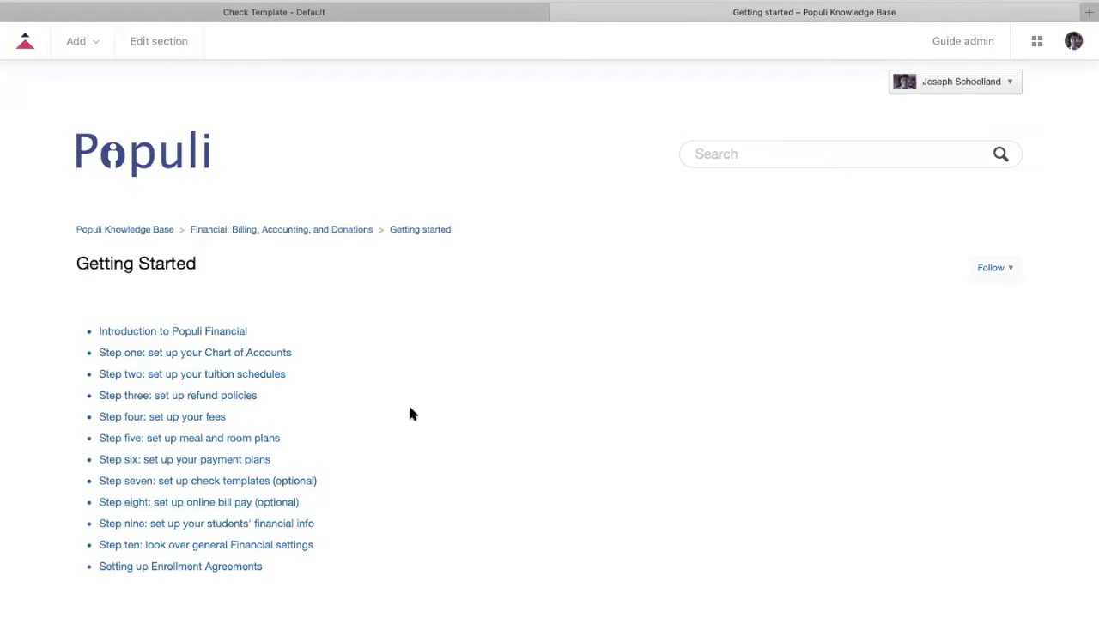
click(334, 12)
click(996, 97)
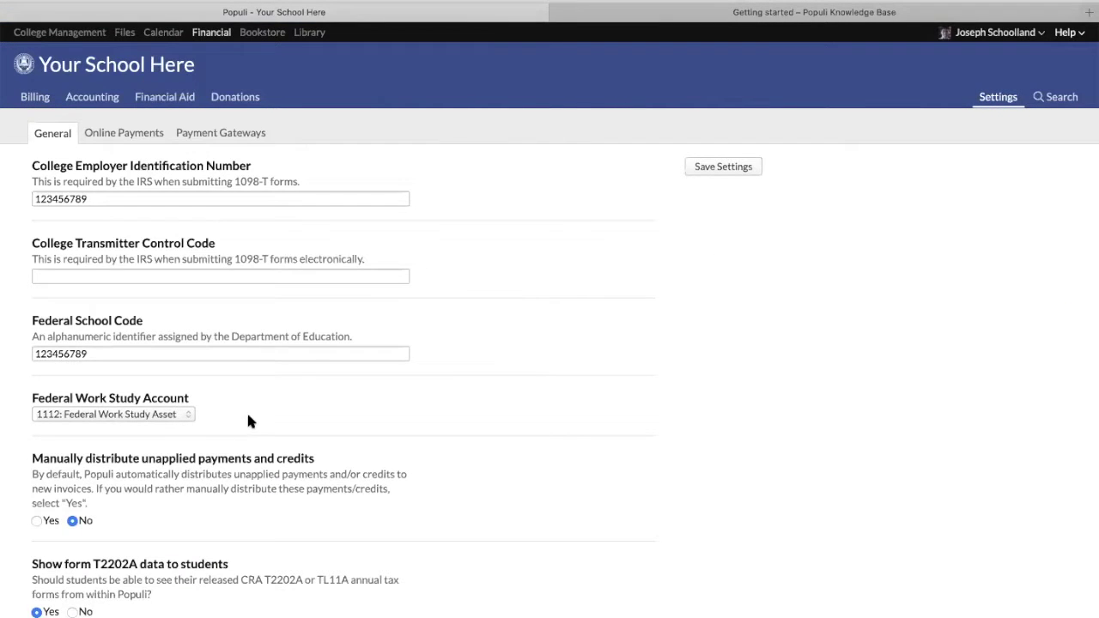
Scroll through the General financial settings, then display the Online Payments settings
scroll(252, 409, down, 10)
scroll(253, 416, down, 12)
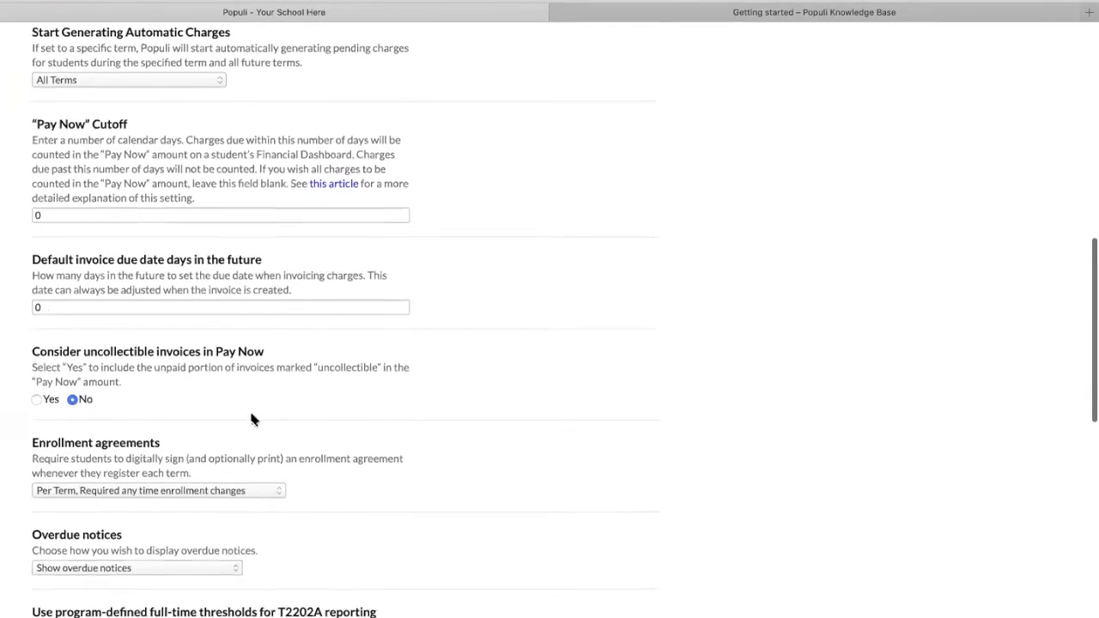
scroll(247, 412, down, 5)
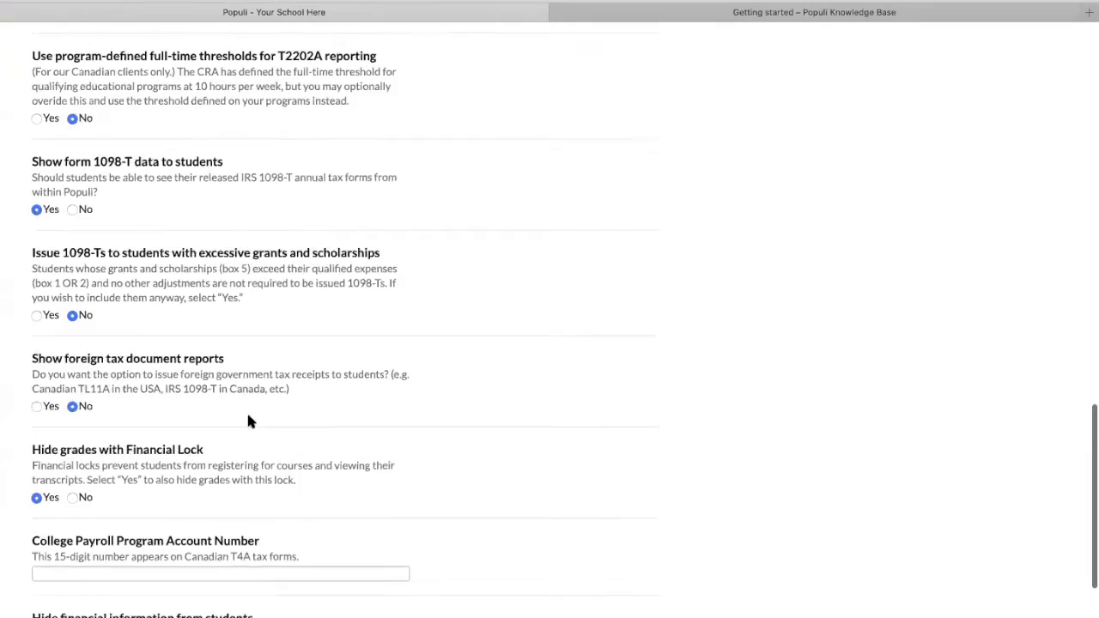
scroll(247, 411, up, 5)
scroll(251, 420, up, 15)
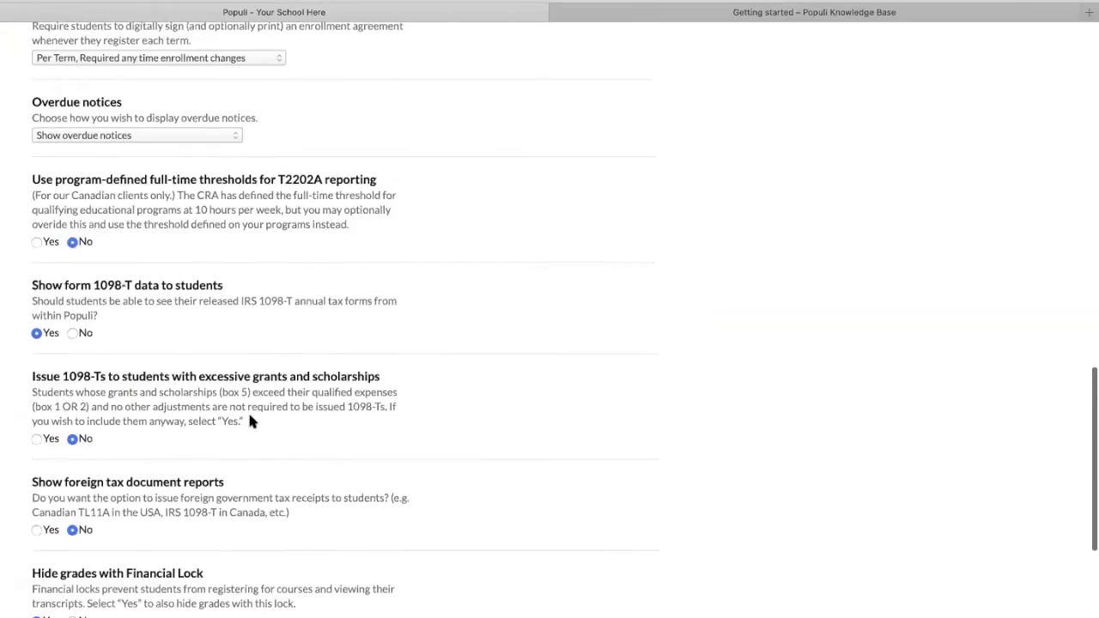
scroll(252, 419, up, 4)
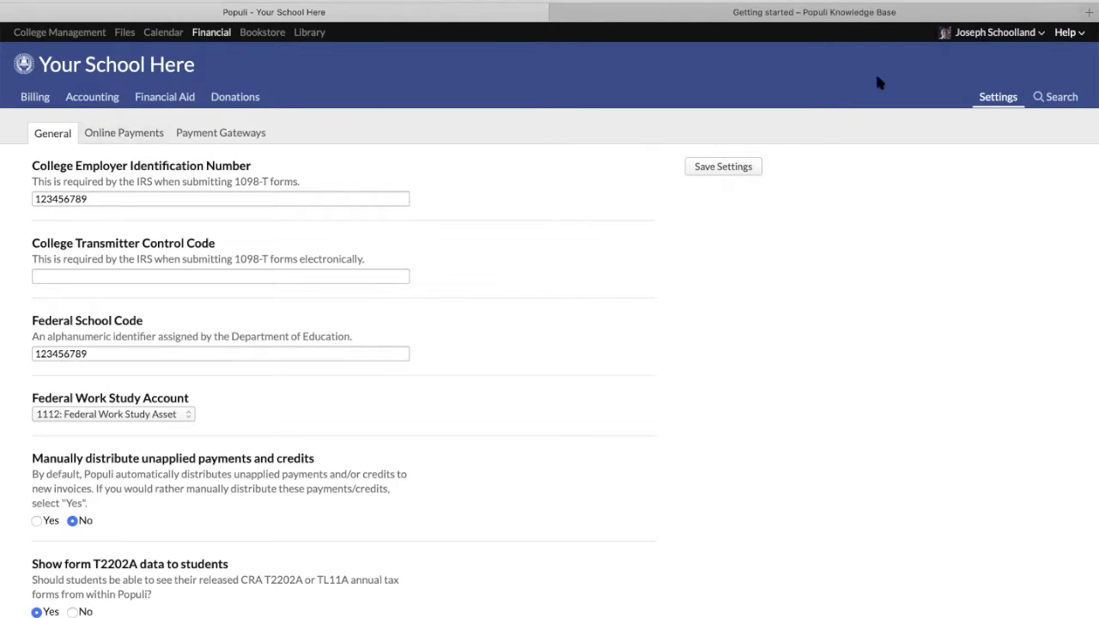
click(121, 138)
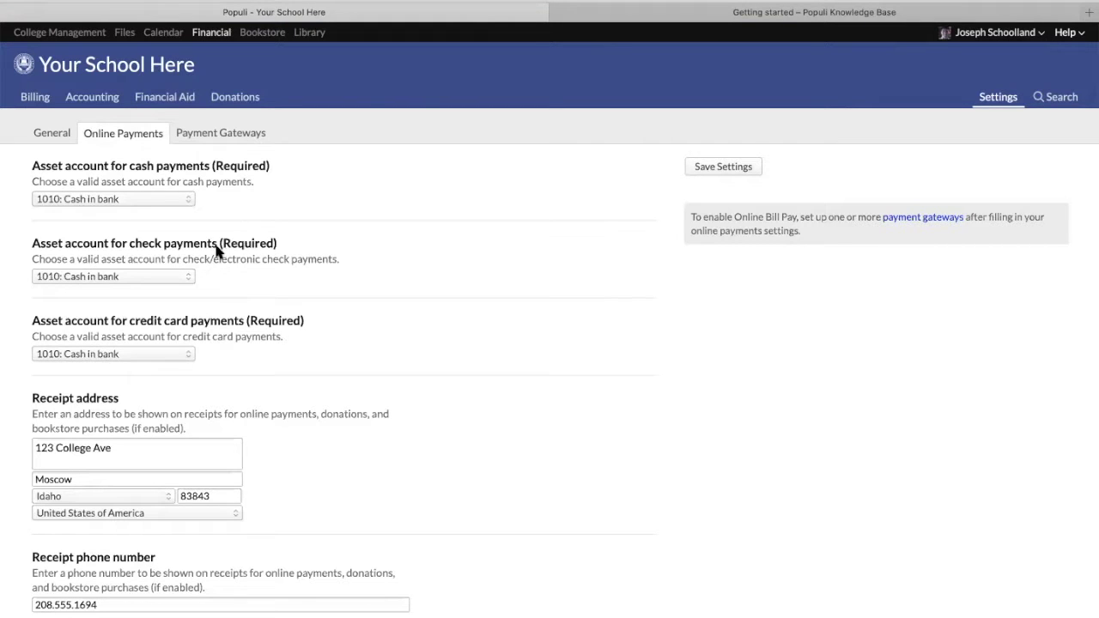
Review the Online Payments settings, with cash, check and credit card posting to 1010: Cash in bank
scroll(346, 319, down, 6)
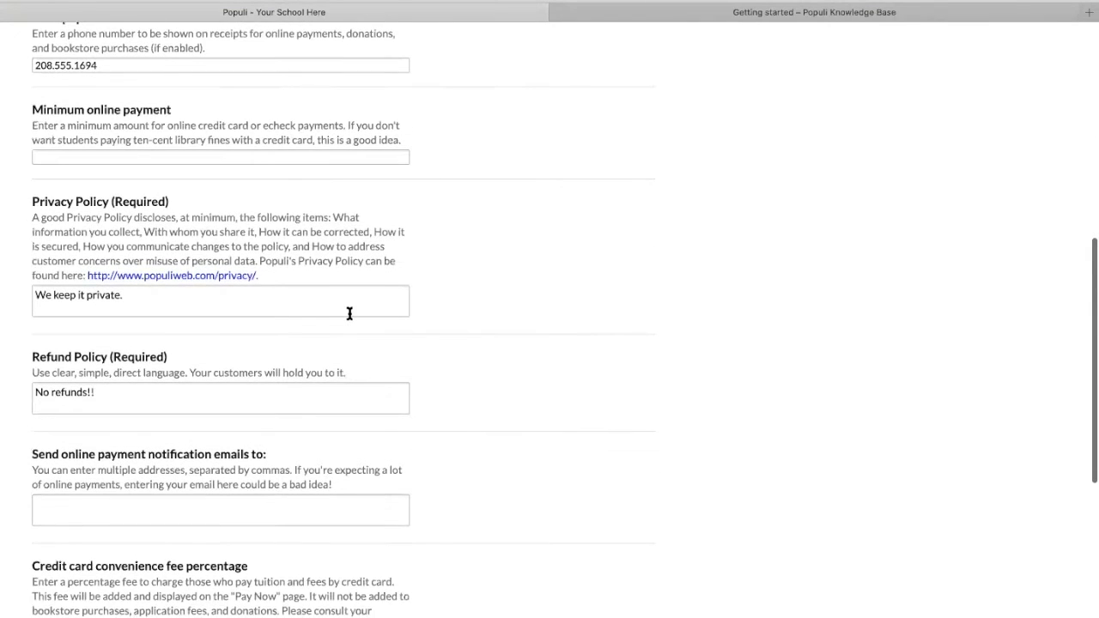
scroll(333, 322, down, 3)
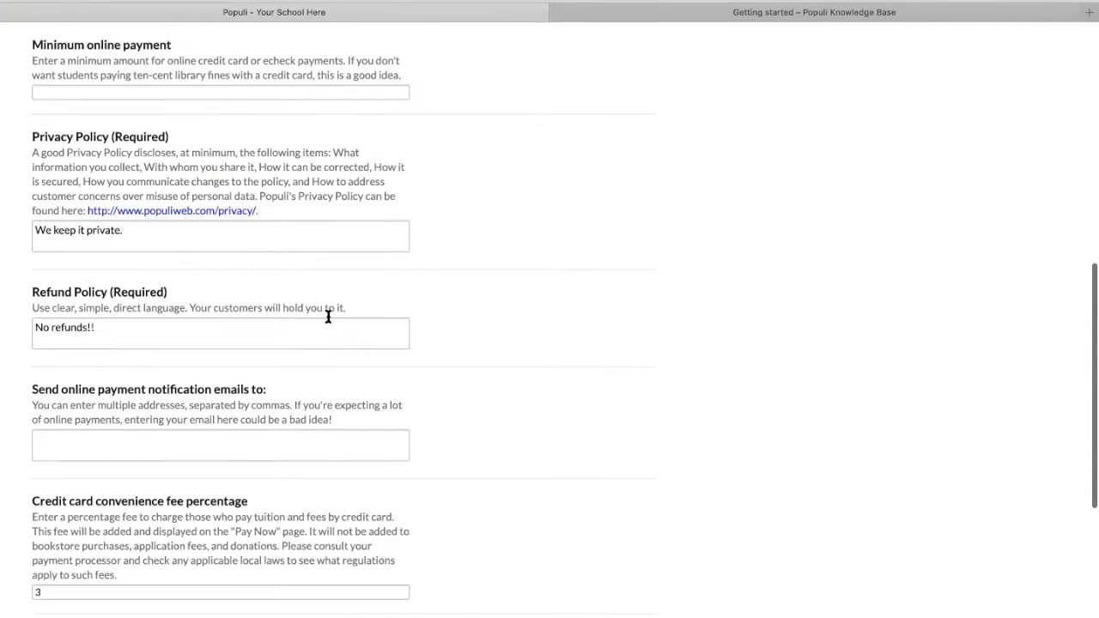
scroll(326, 318, down, 1)
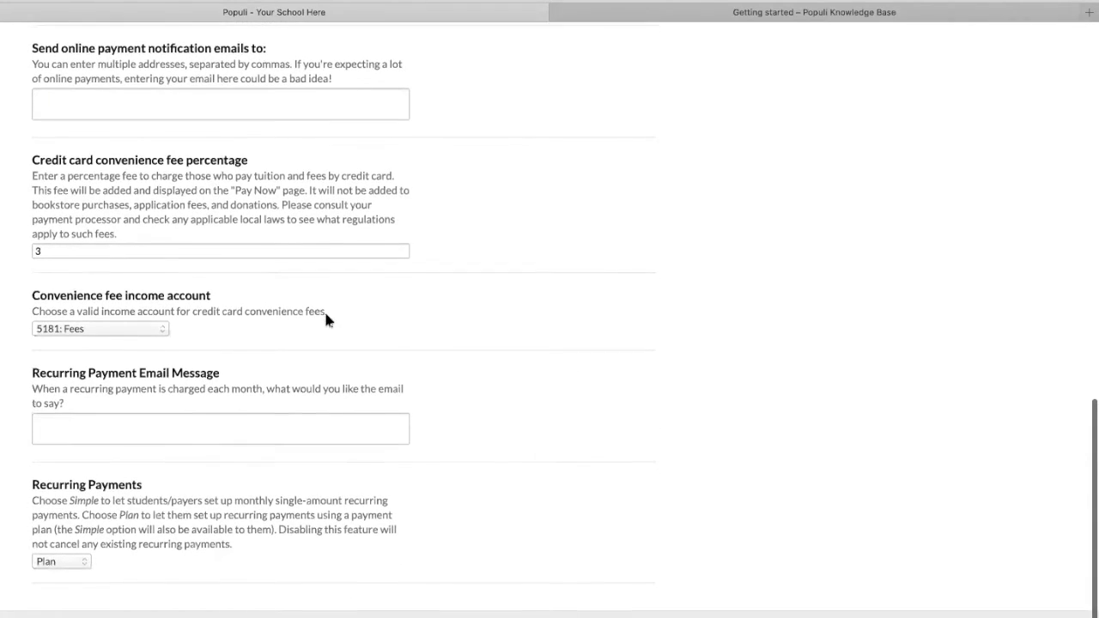
scroll(327, 317, up, 1)
scroll(327, 317, up, 3)
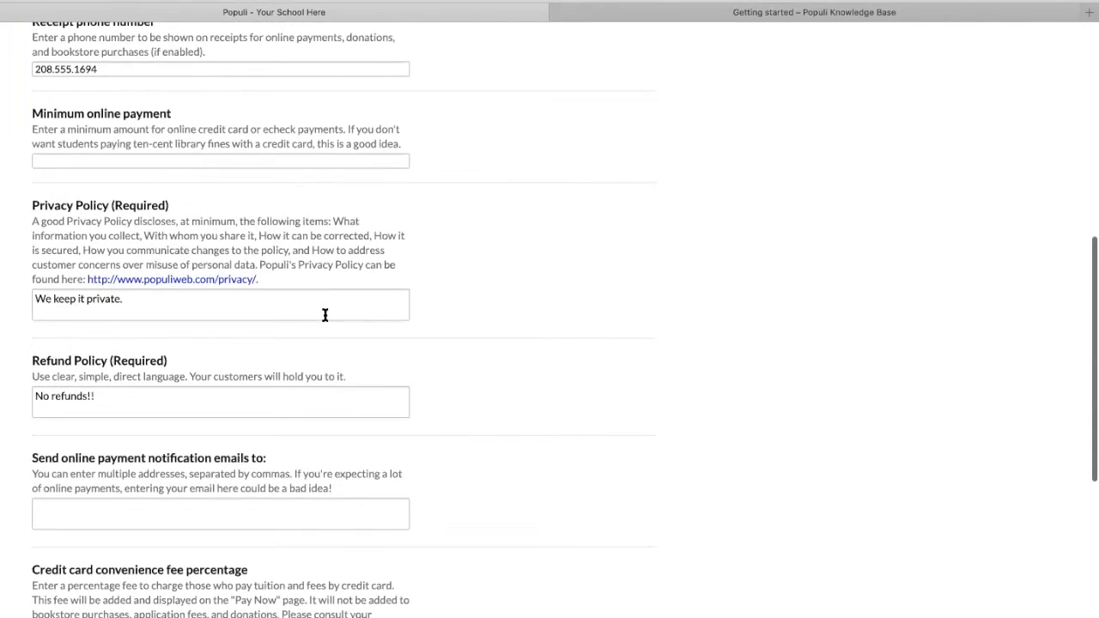
scroll(327, 317, up, 2)
scroll(326, 317, up, 1)
scroll(444, 321, down, 2)
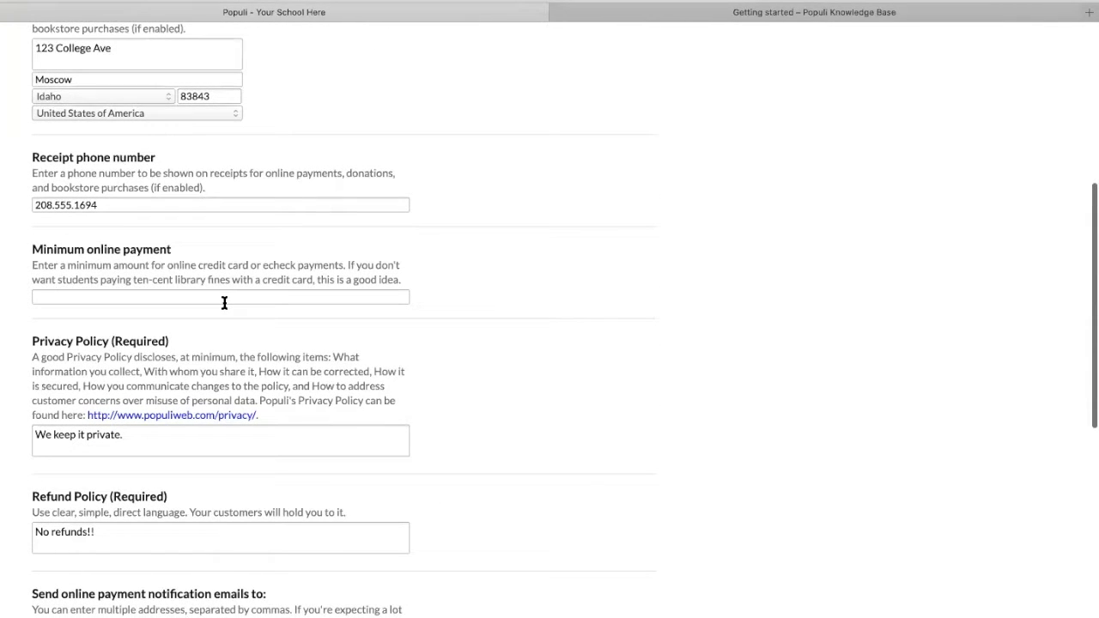
scroll(224, 302, down, 5)
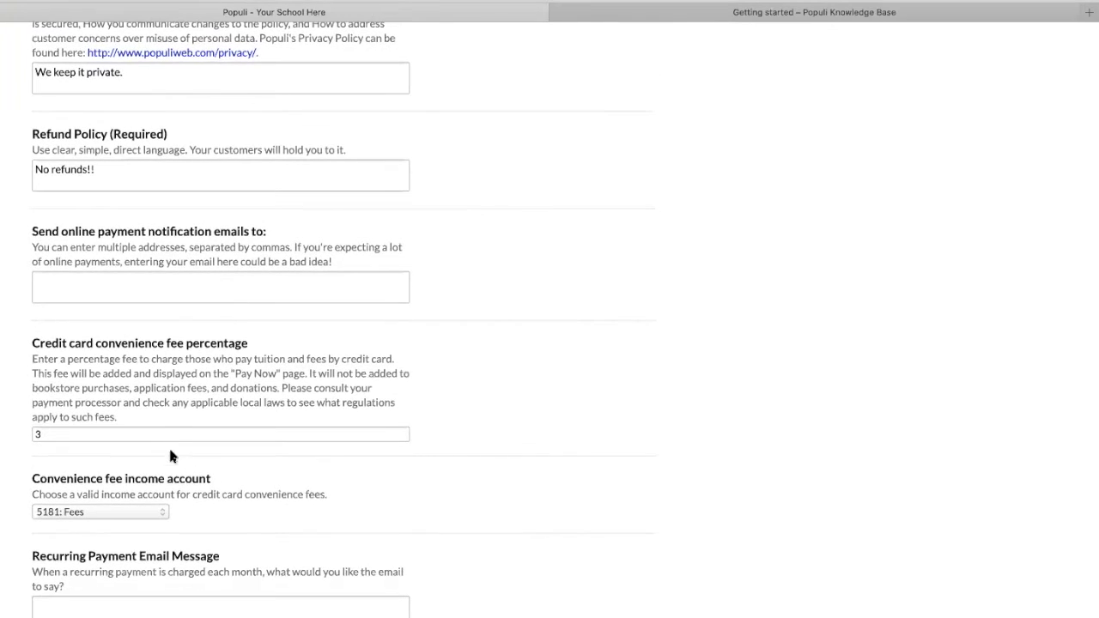
click(149, 434)
scroll(336, 266, up, 10)
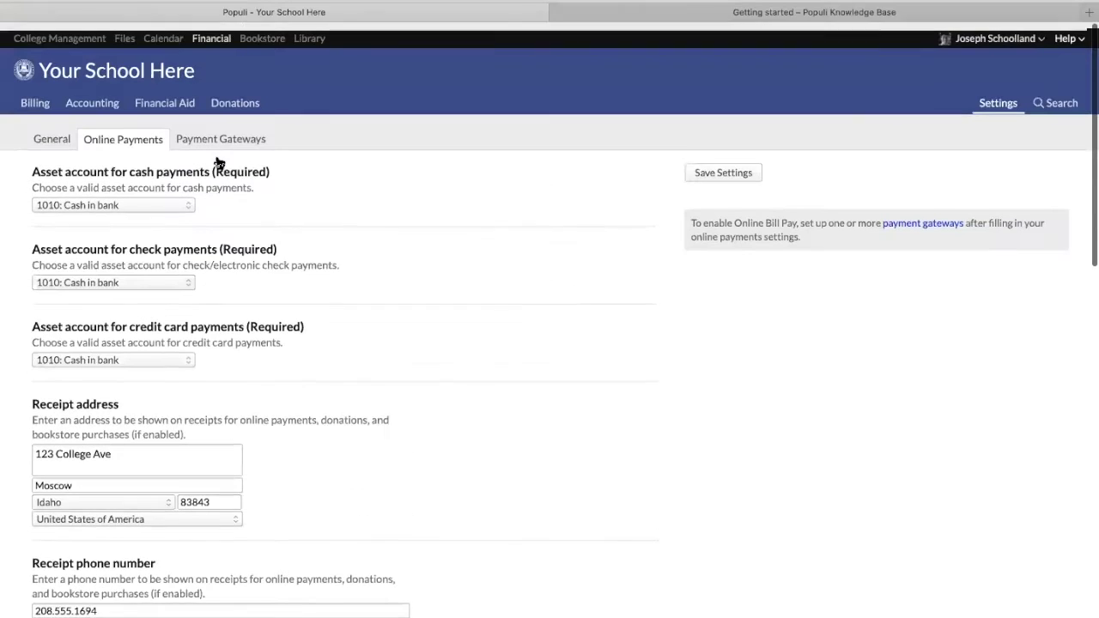
Set Default invoice due date days in the future to 30 and save the Financial settings
click(51, 131)
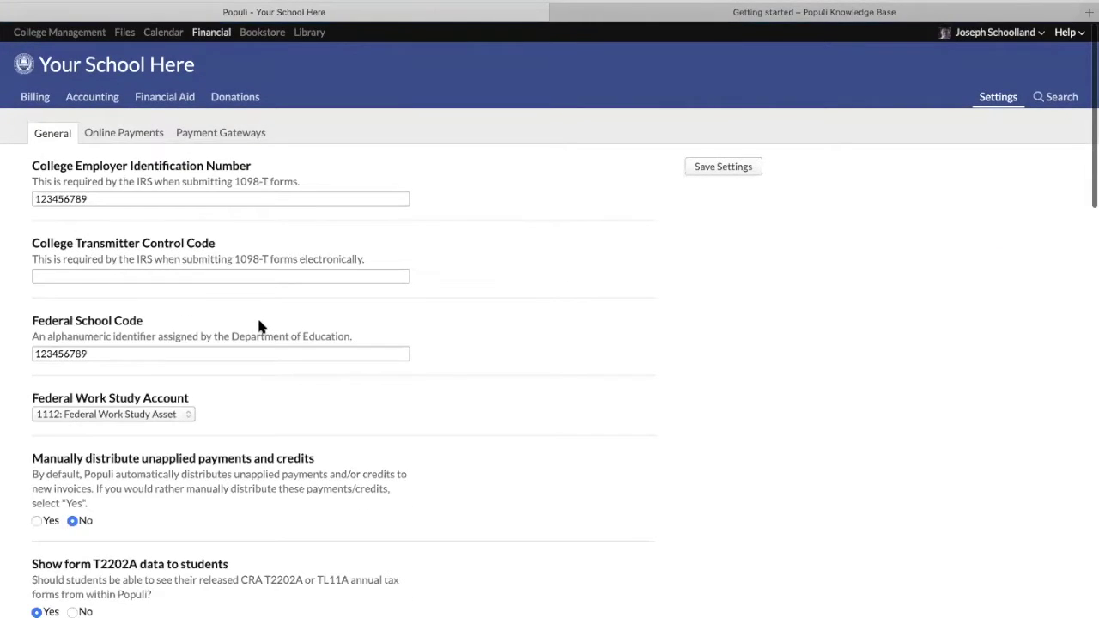
scroll(250, 347, down, 9)
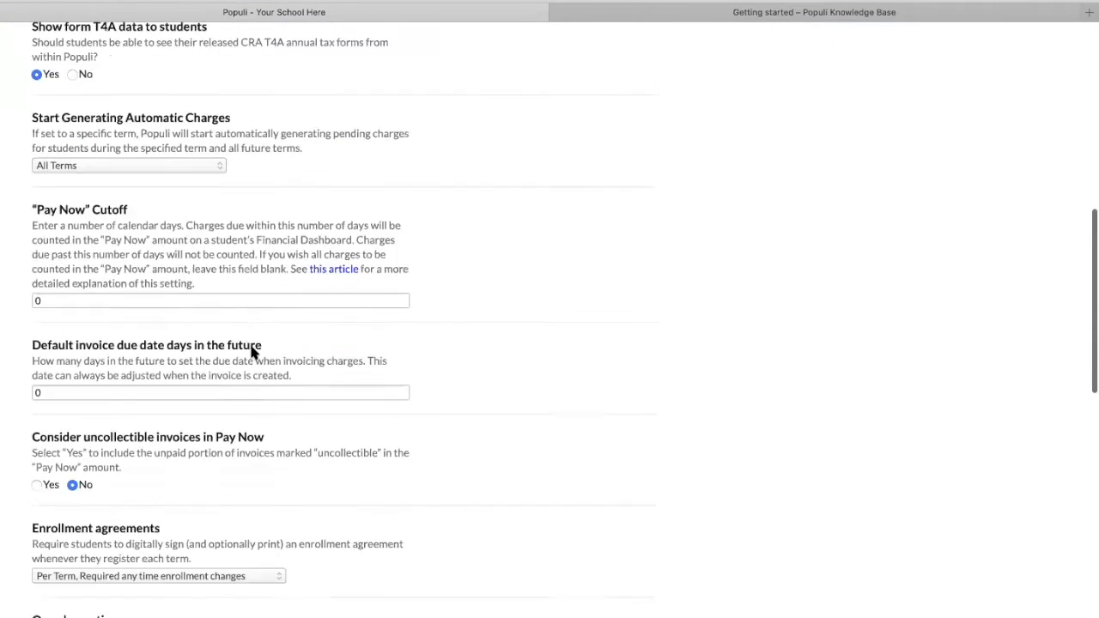
click(111, 211)
key(BackSpace)
text(30)
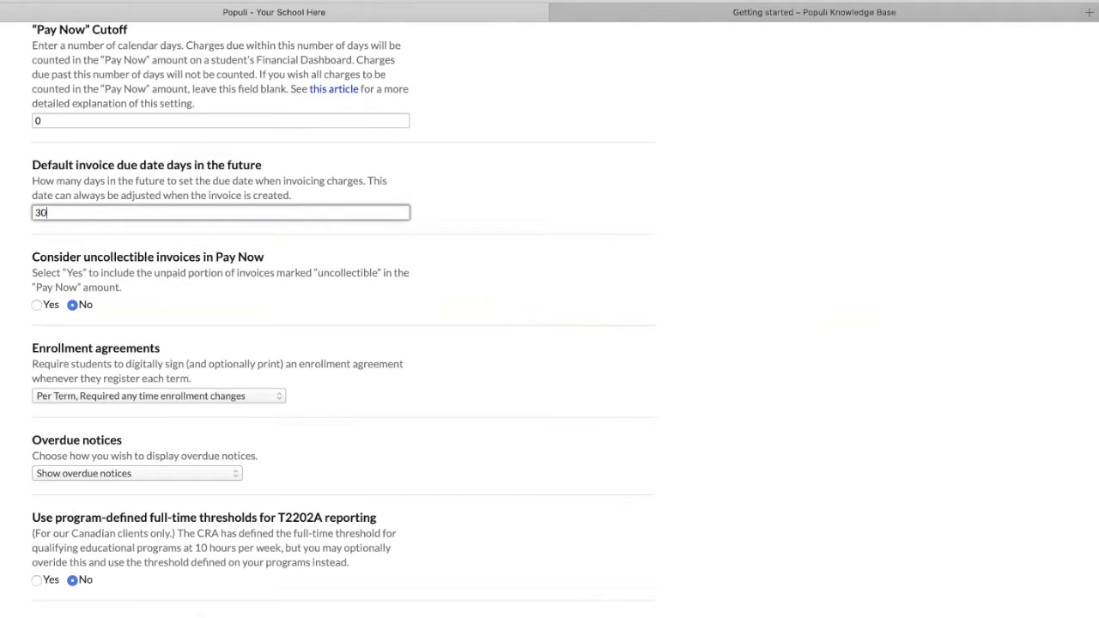
scroll(456, 229, up, 2)
scroll(456, 229, up, 9)
click(700, 165)
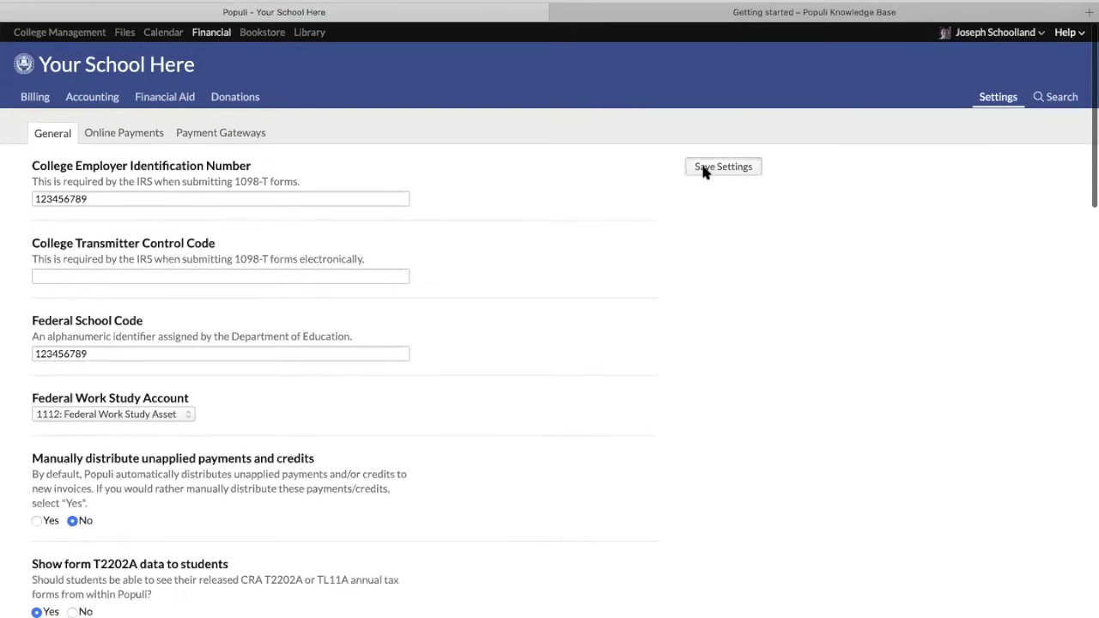
click(225, 135)
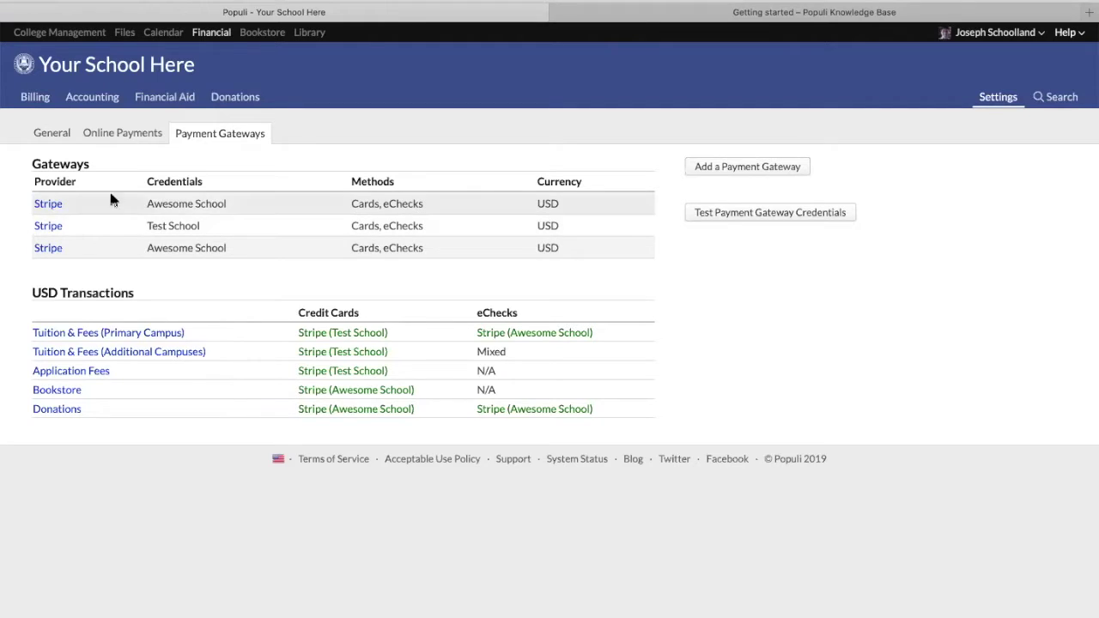
Open the Add a Payment Gateway dialog, defaulting to Stripe with USD and credit cards enabled
click(740, 168)
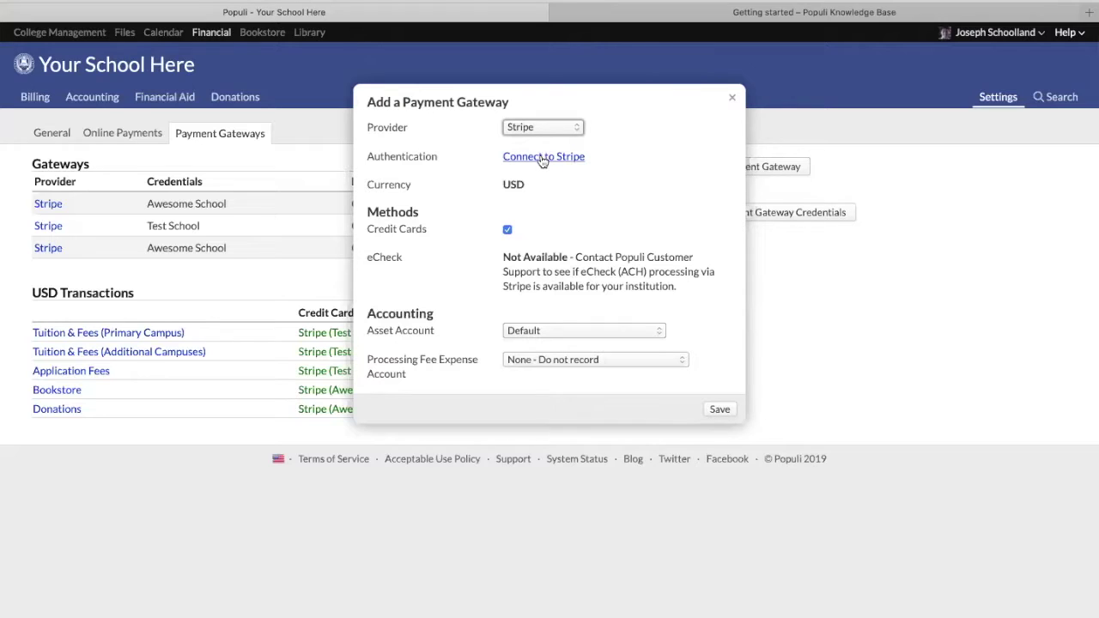
Start Connect to Stripe authentication, return to the browser, and expand the provider list
click(538, 158)
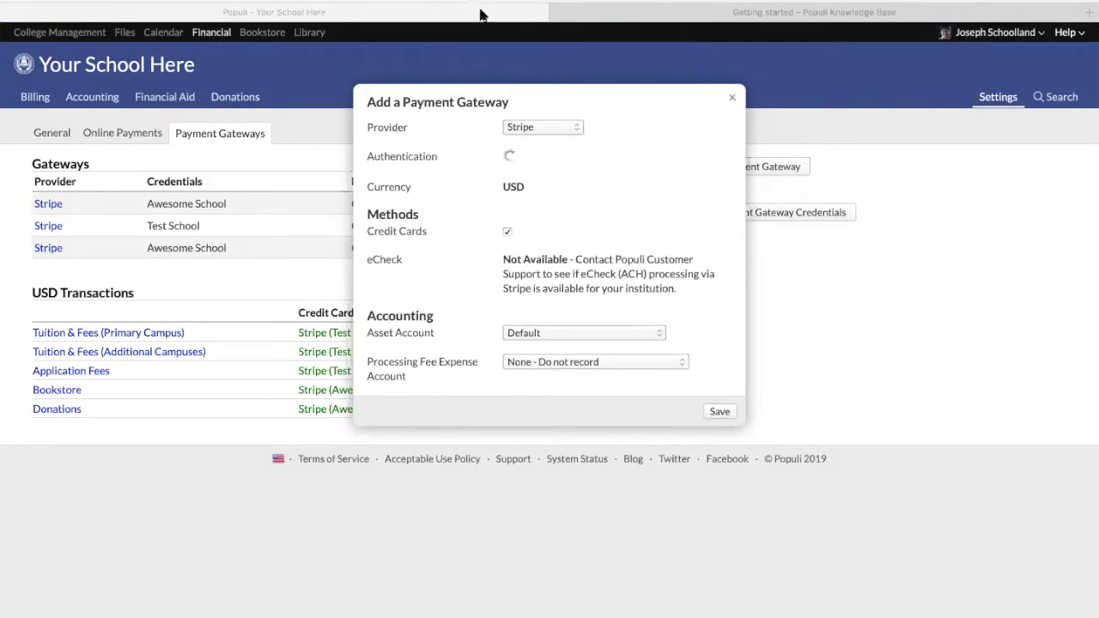
click(289, 36)
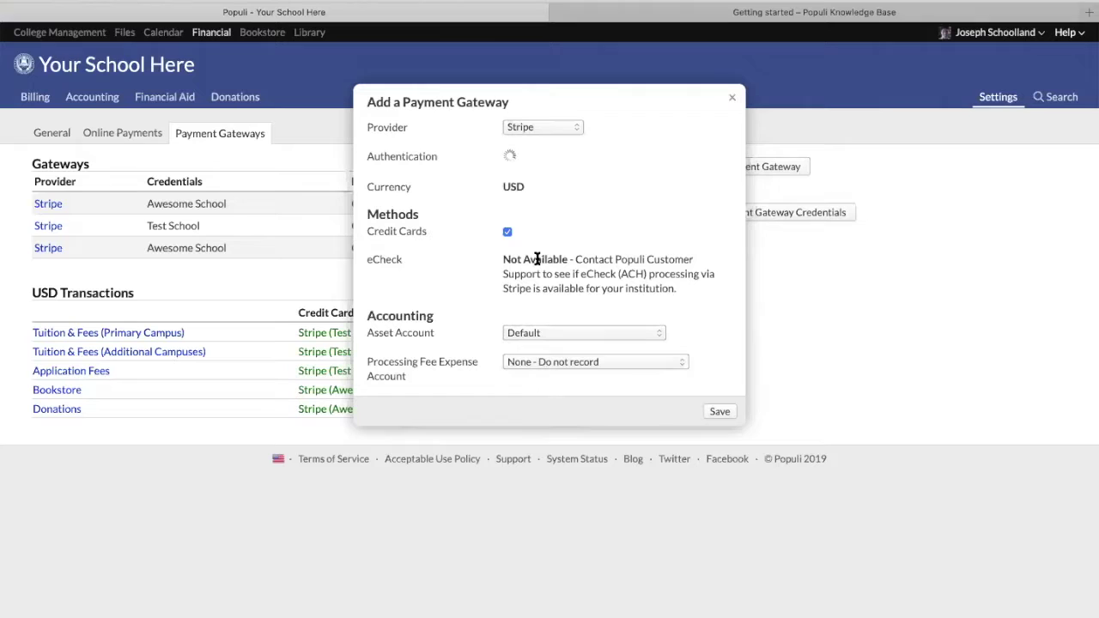
click(532, 131)
Choose Authorize.Net as the gateway provider and move between its Login and Transaction Key fields
click(537, 141)
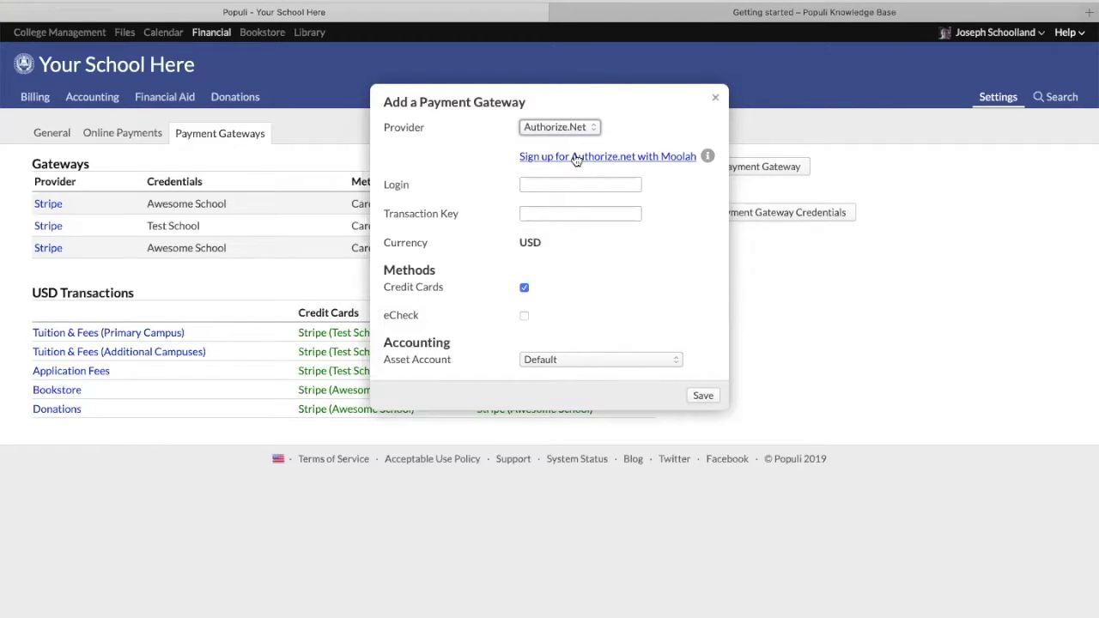
mouse_move(708, 157)
click(565, 187)
click(556, 213)
click(567, 181)
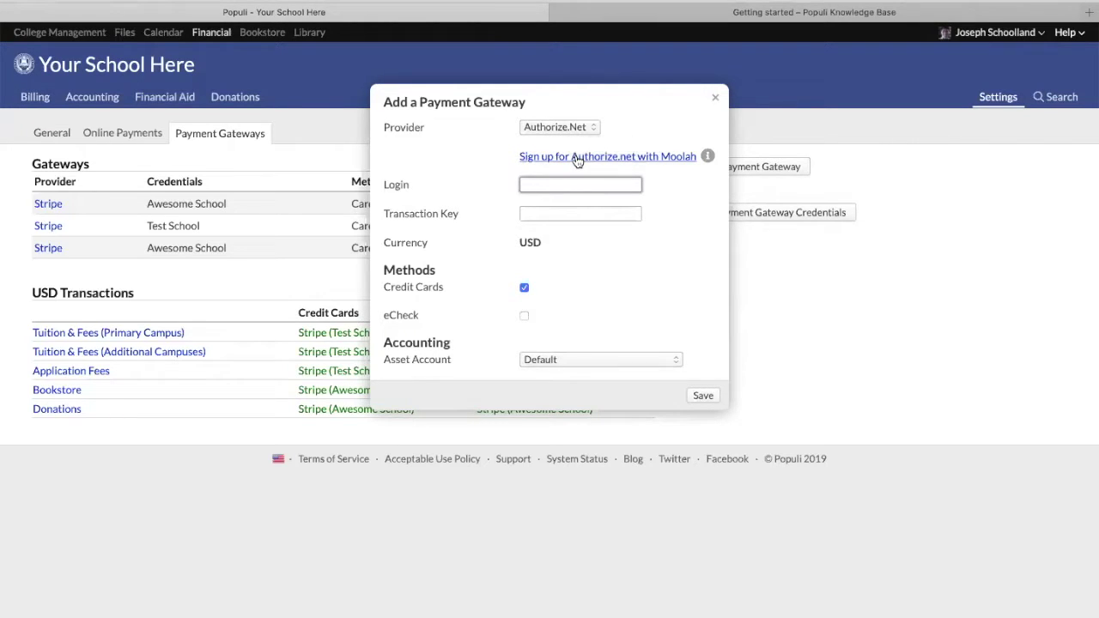
click(555, 177)
Close the new gateway dialog without saving and view the Getting Started Financial setup steps
click(716, 103)
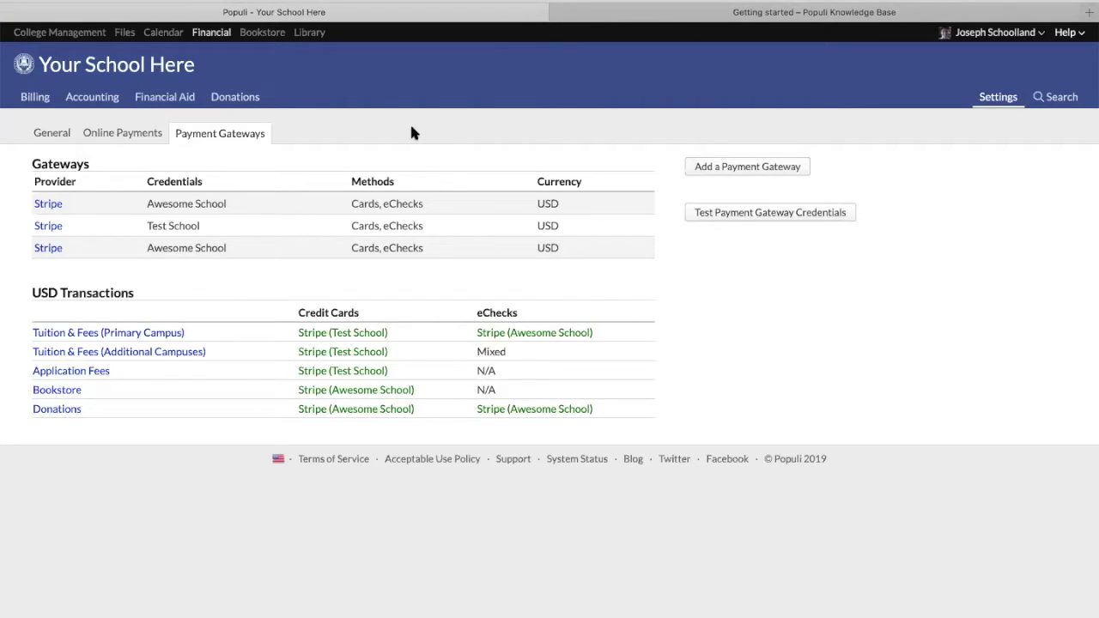
click(662, 14)
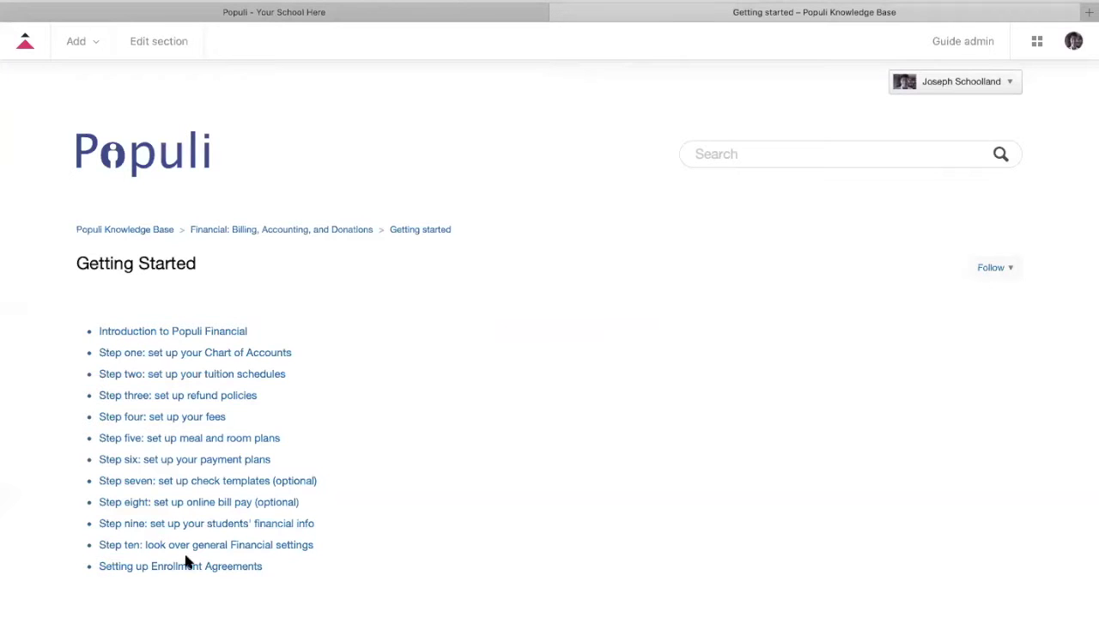
Search for the demo student by name and open their profile's Activity Feed
click(390, 16)
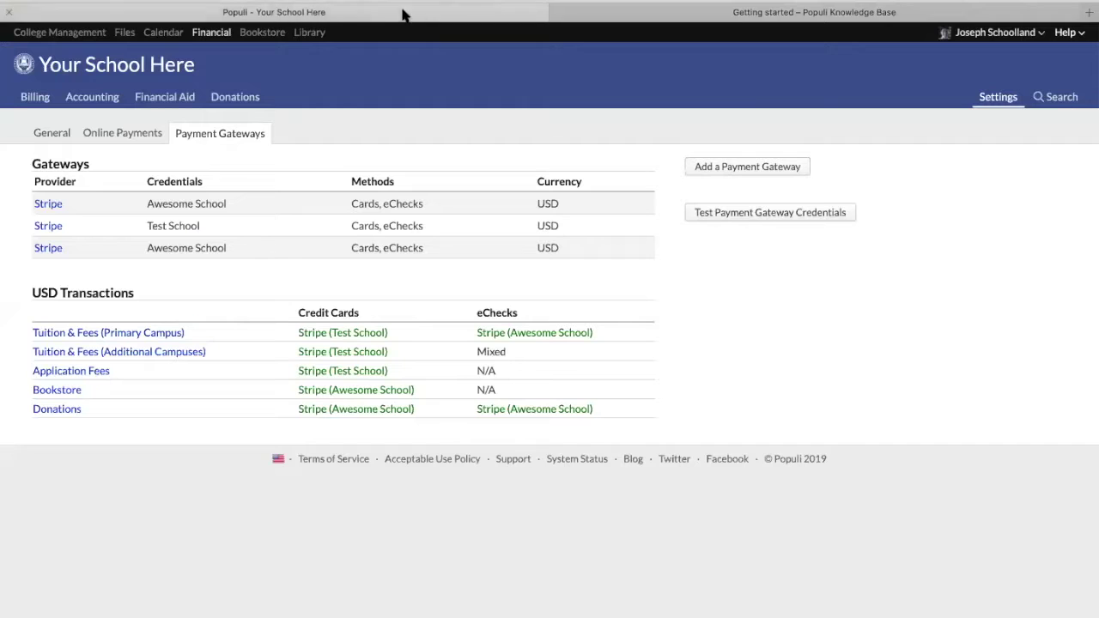
click(1070, 97)
text(simon)
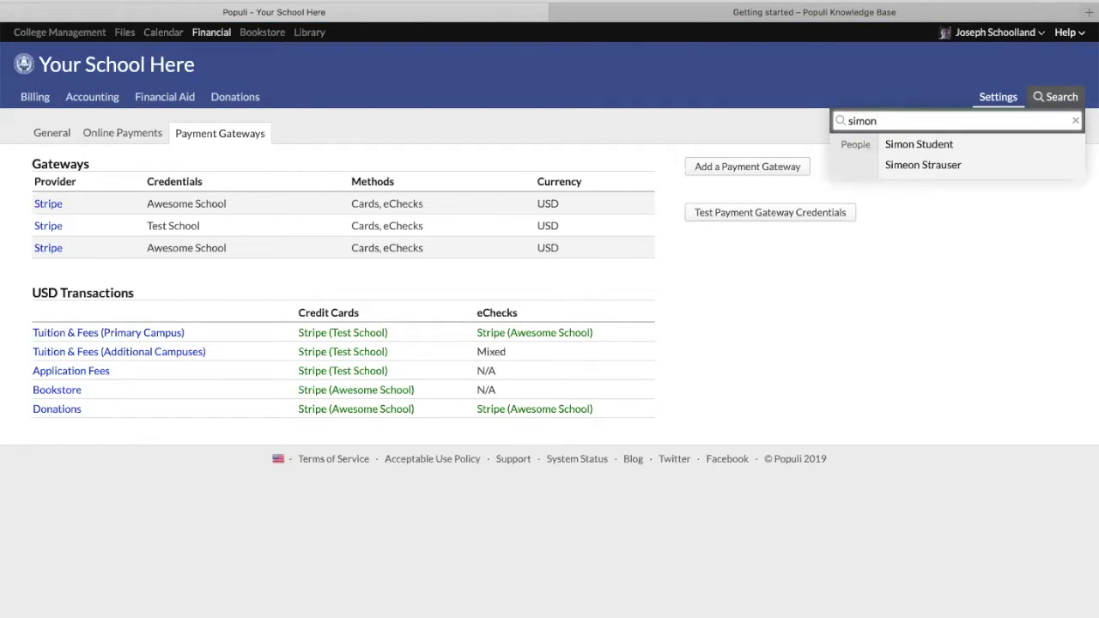
key(Down)
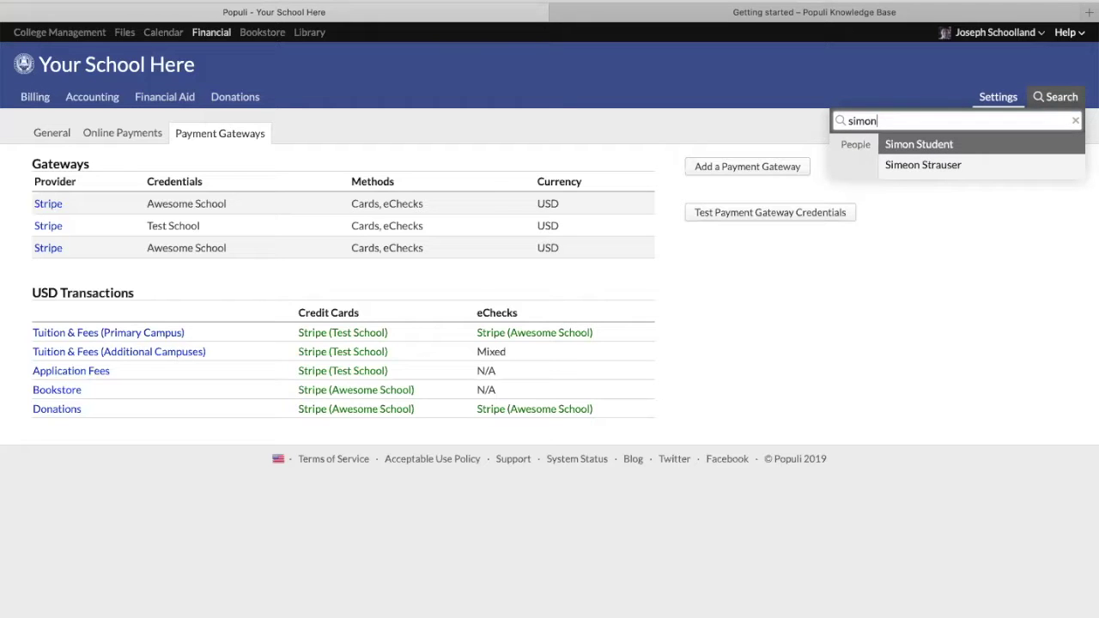
key(Return)
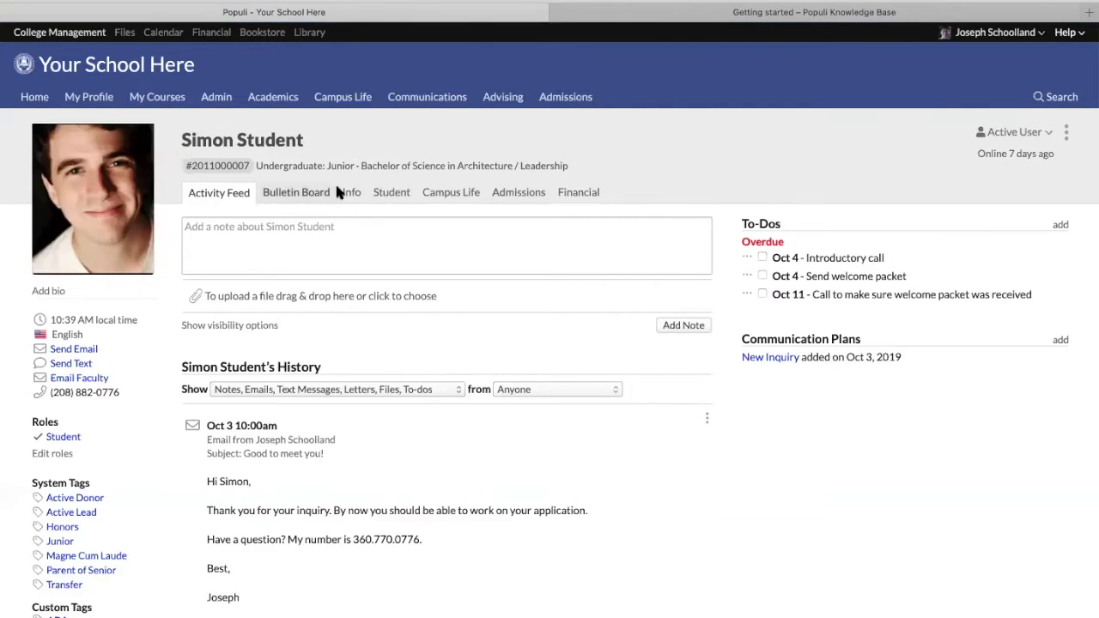
Open the student's Financial dashboard and review the unpaid invoices totaling 10,630.00 and recent transactions
click(571, 194)
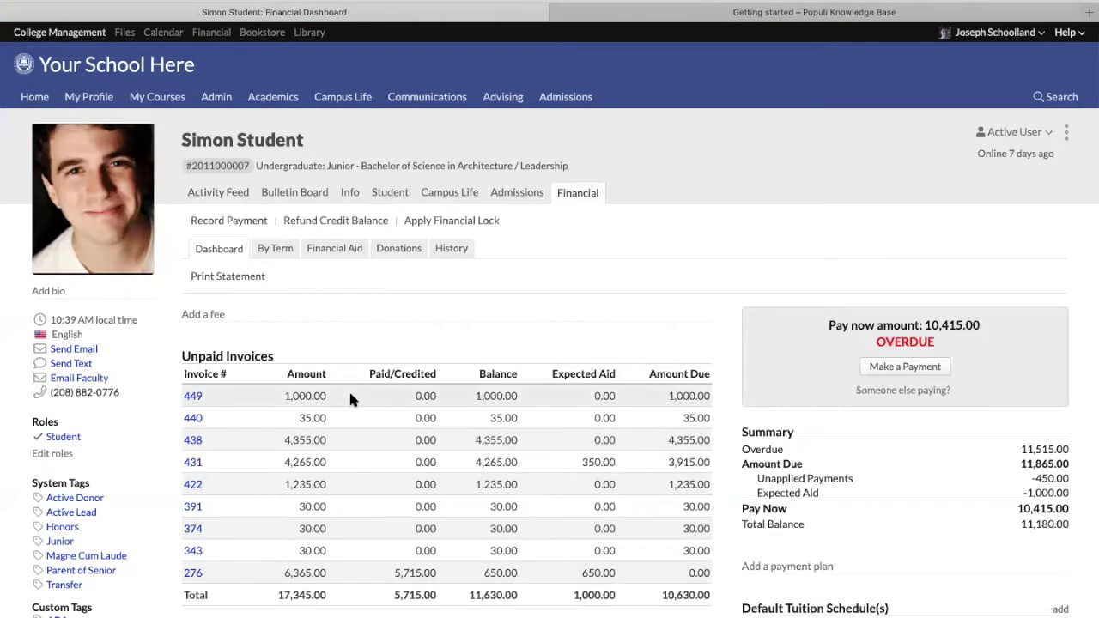
scroll(348, 391, down, 2)
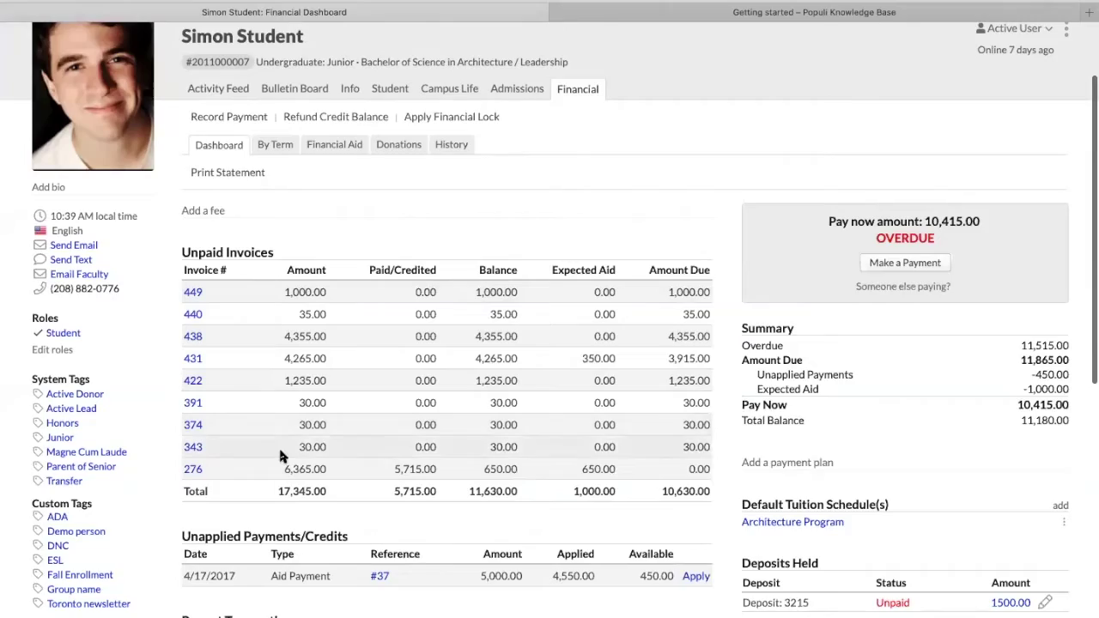
scroll(280, 455, down, 3)
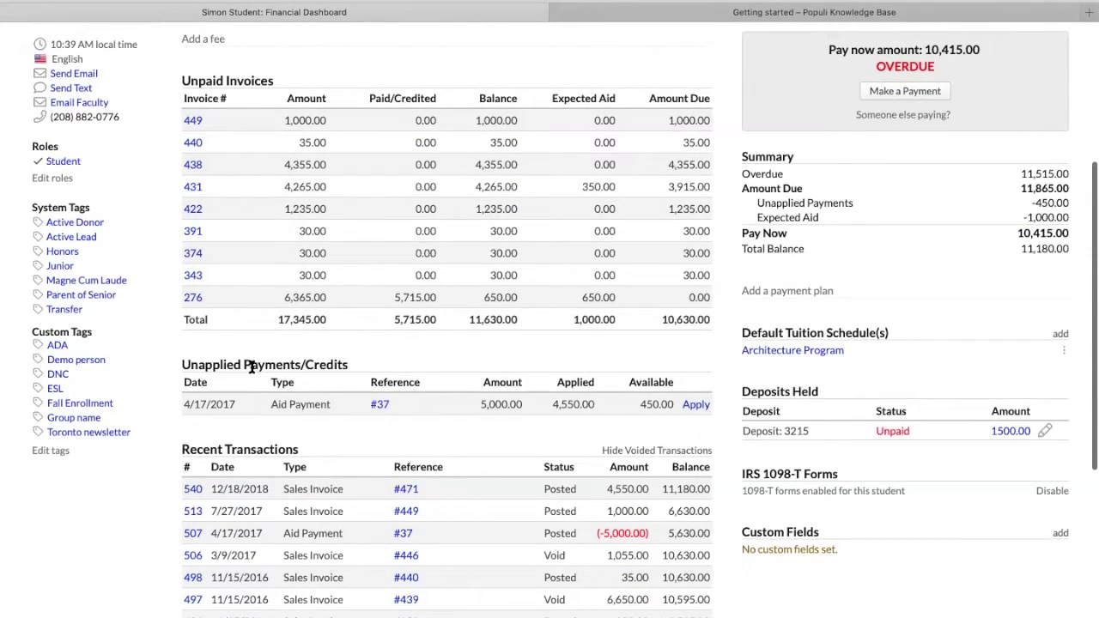
scroll(288, 425, down, 3)
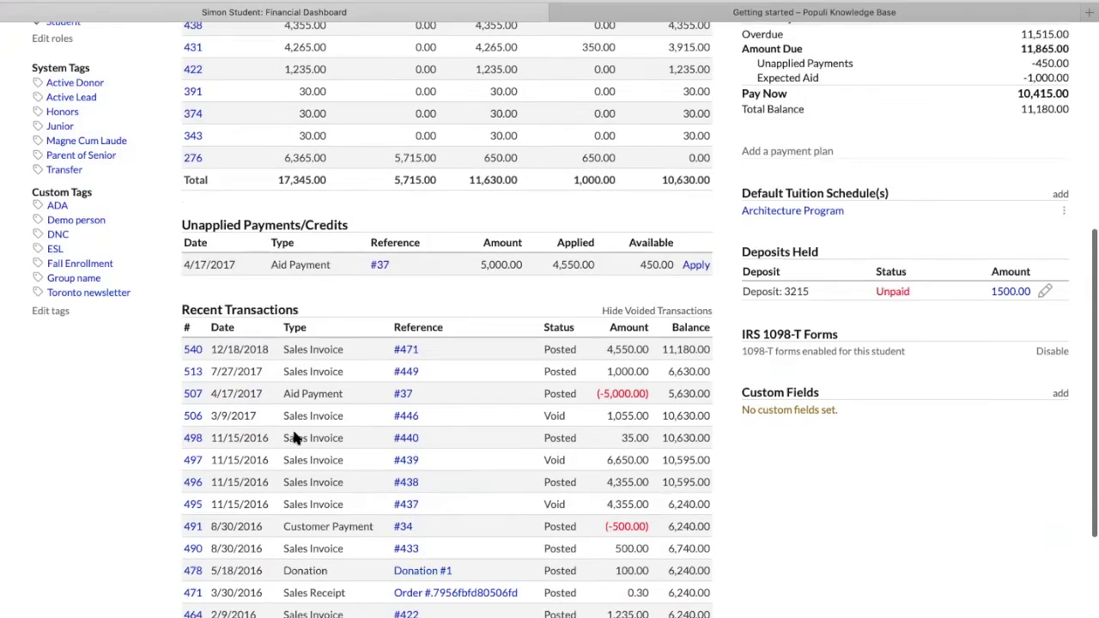
scroll(294, 438, down, 4)
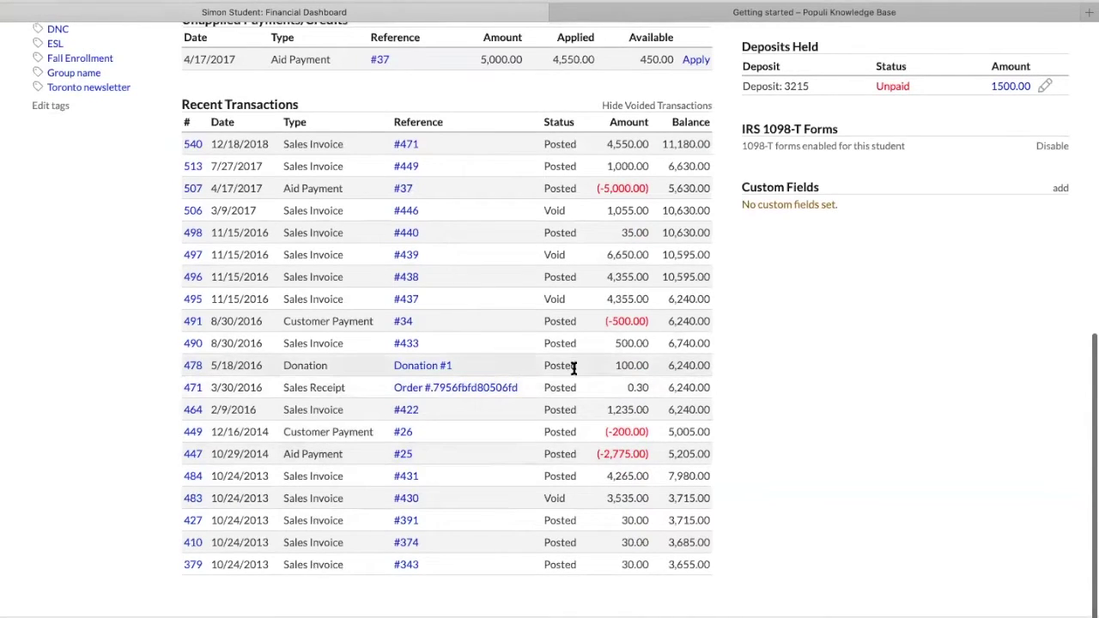
scroll(573, 367, up, 8)
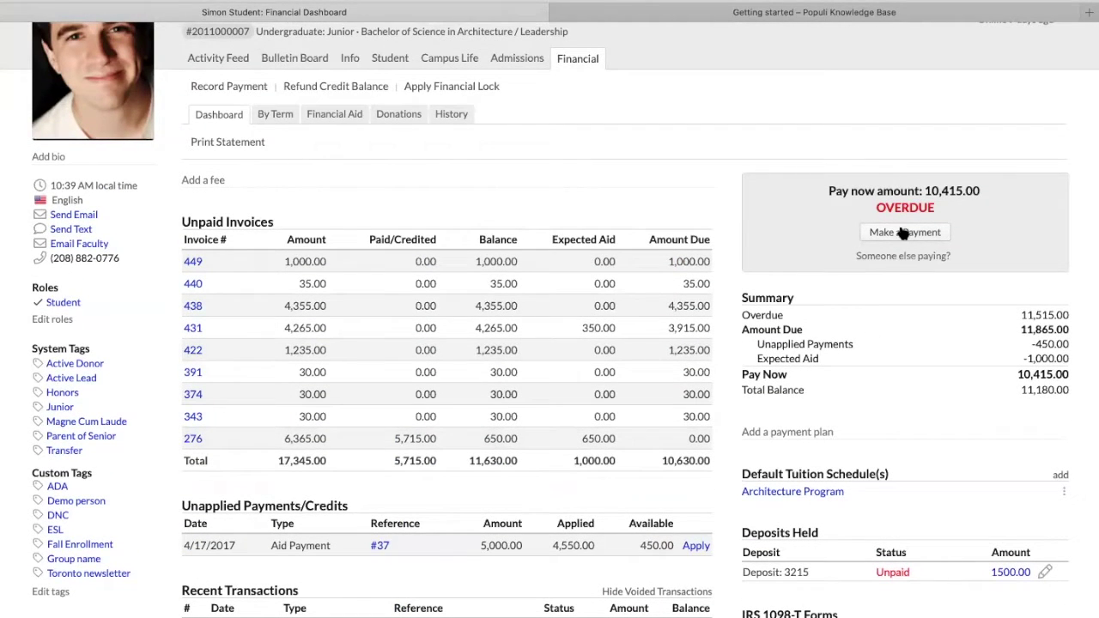
Start a payment toward the student's charges and expand, then collapse, the detailed charges list
click(899, 234)
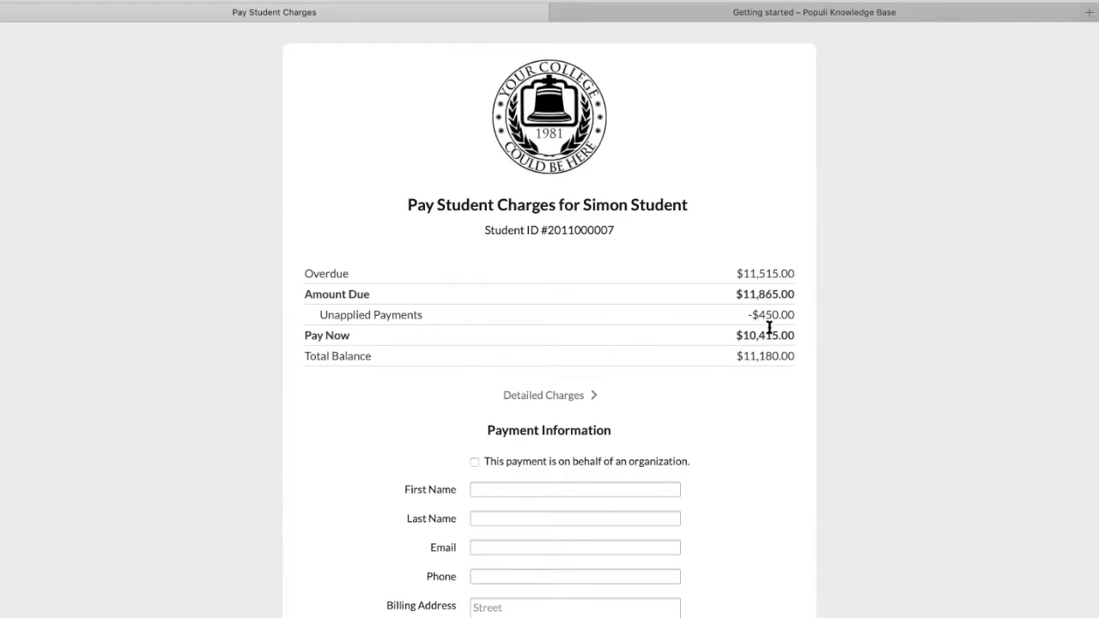
click(563, 396)
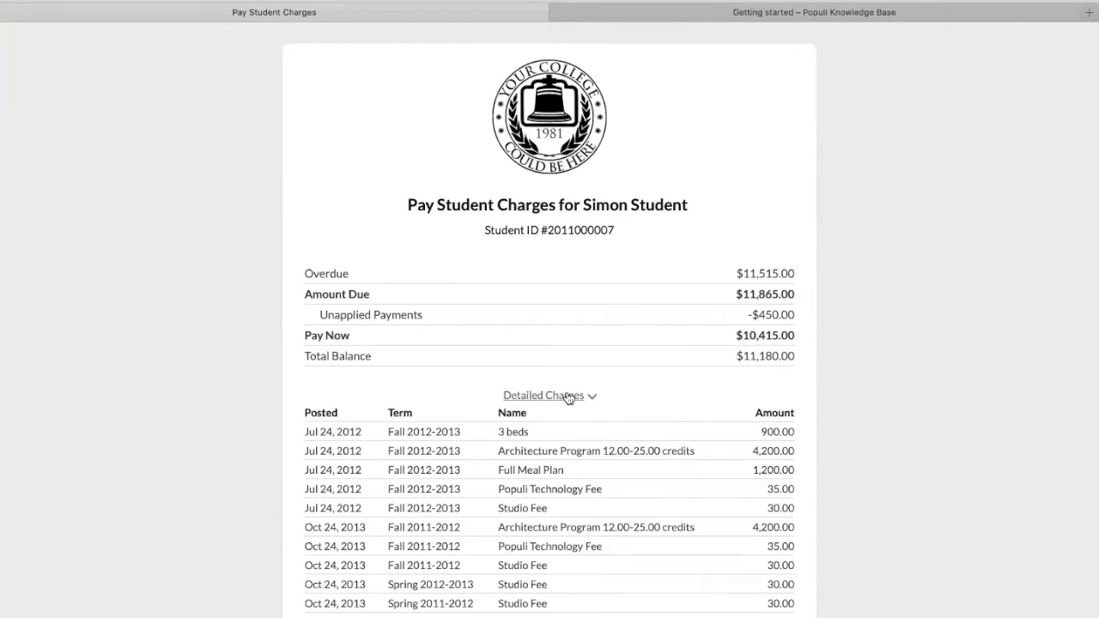
scroll(567, 395, down, 5)
click(534, 169)
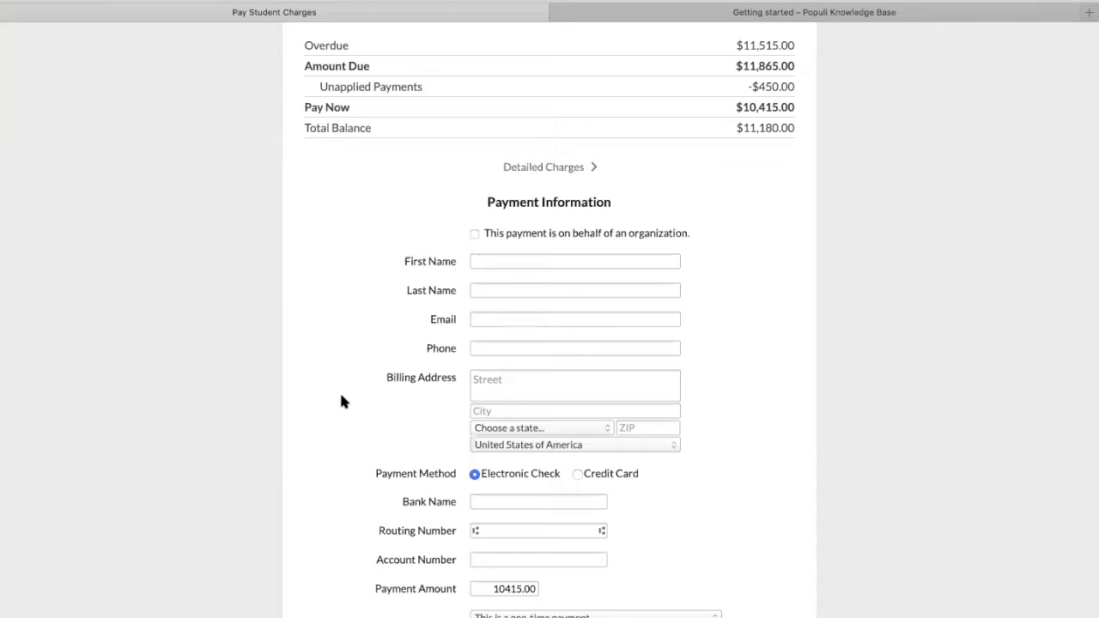
scroll(390, 397, down, 2)
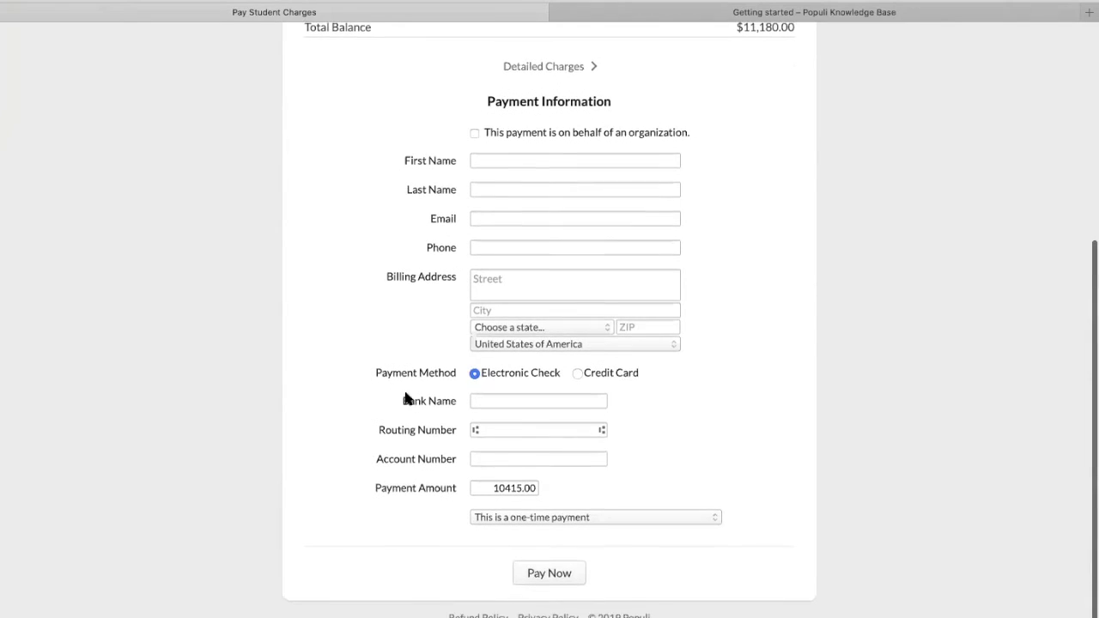
Switch the payment method from check to credit card and review the convenience-fee note
click(576, 380)
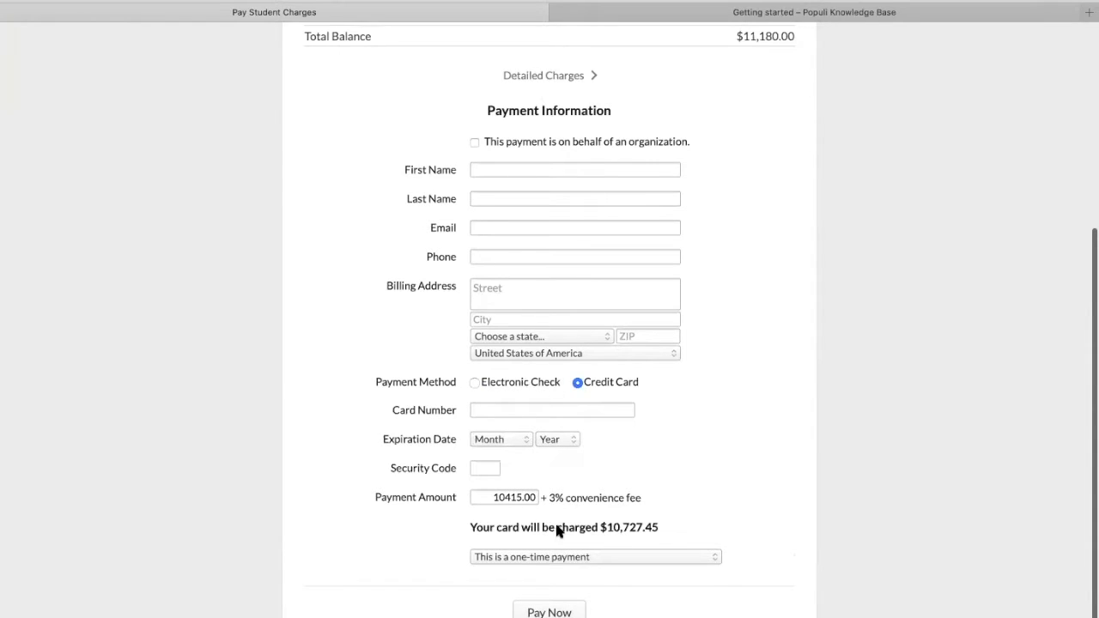
drag(548, 495, 675, 493)
click(687, 464)
scroll(559, 540, down, 1)
Choose to pay on a payment plan with Basic Plan and preview its estimated payments
click(516, 527)
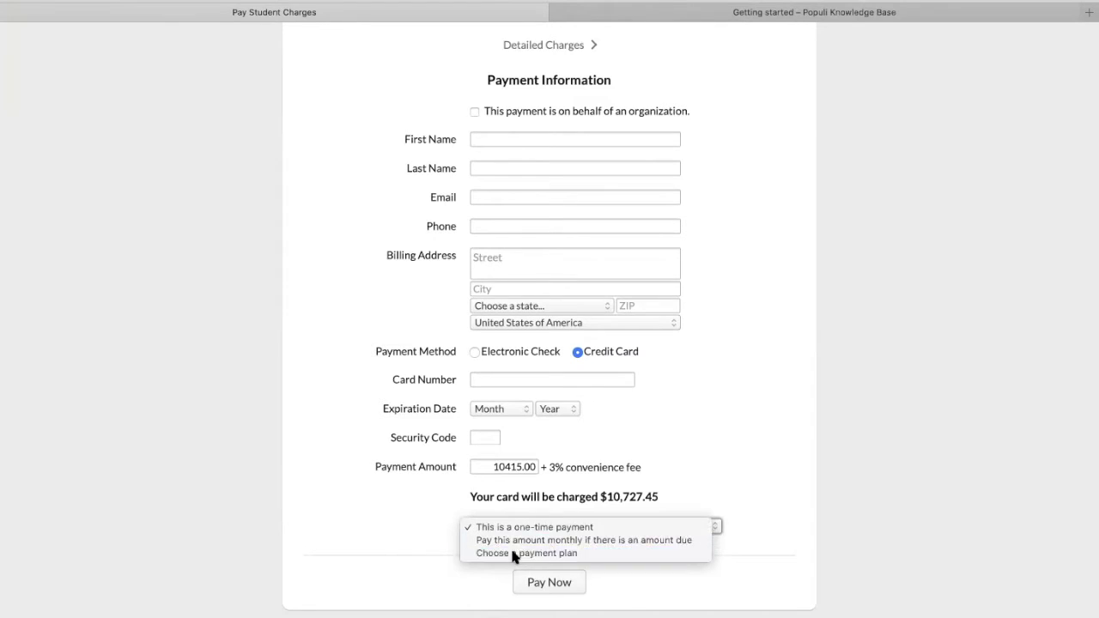
click(513, 554)
scroll(567, 456, down, 3)
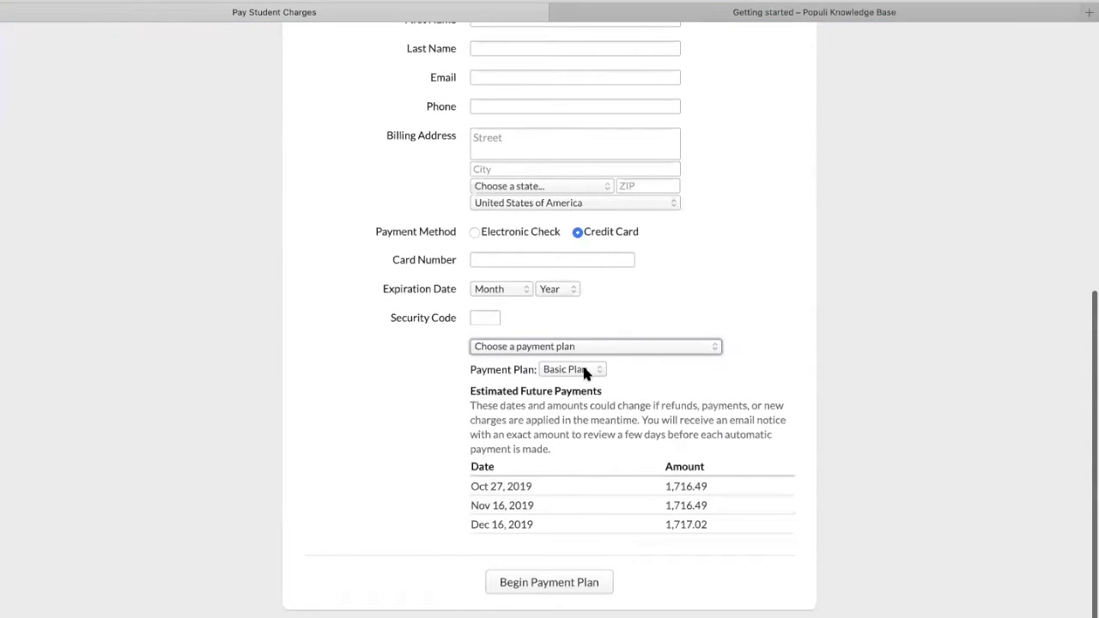
click(586, 370)
click(554, 371)
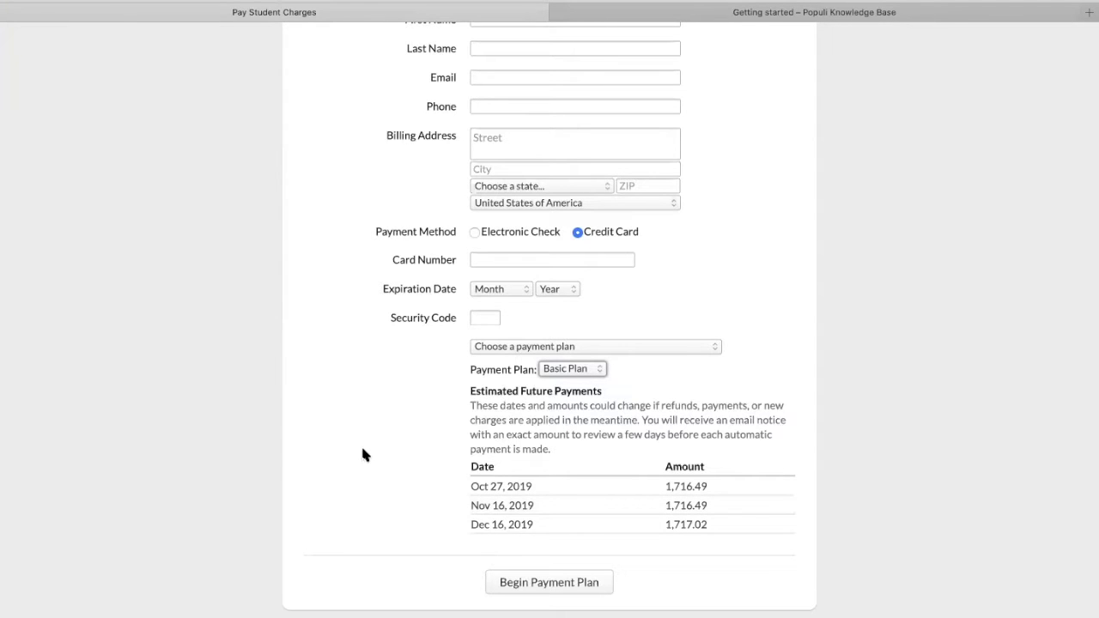
scroll(341, 422, up, 6)
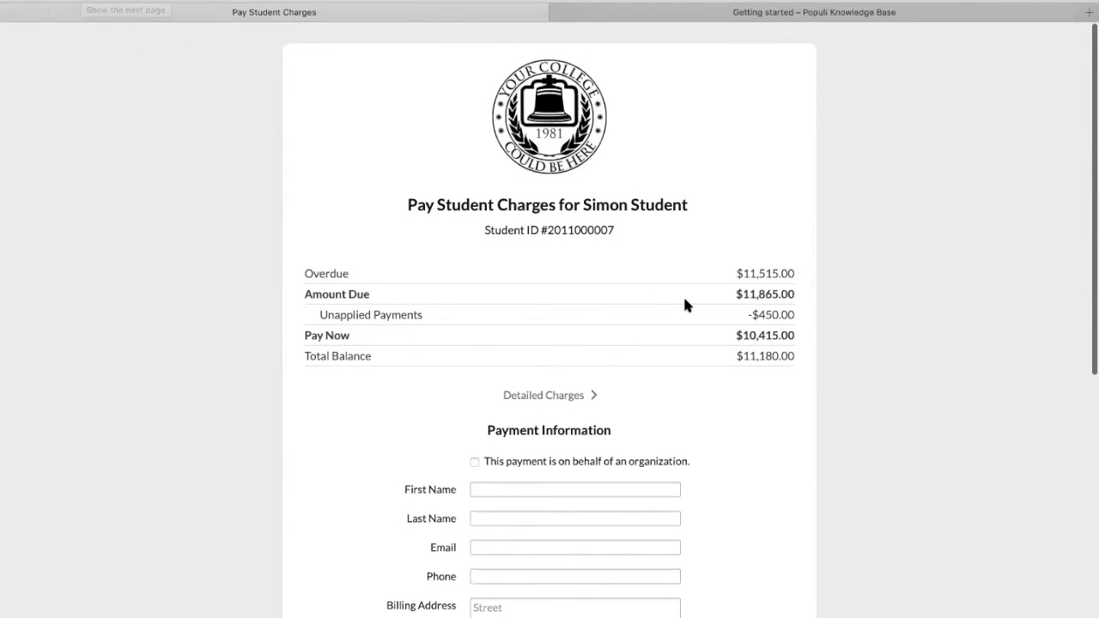
scroll(908, 269, up, 2)
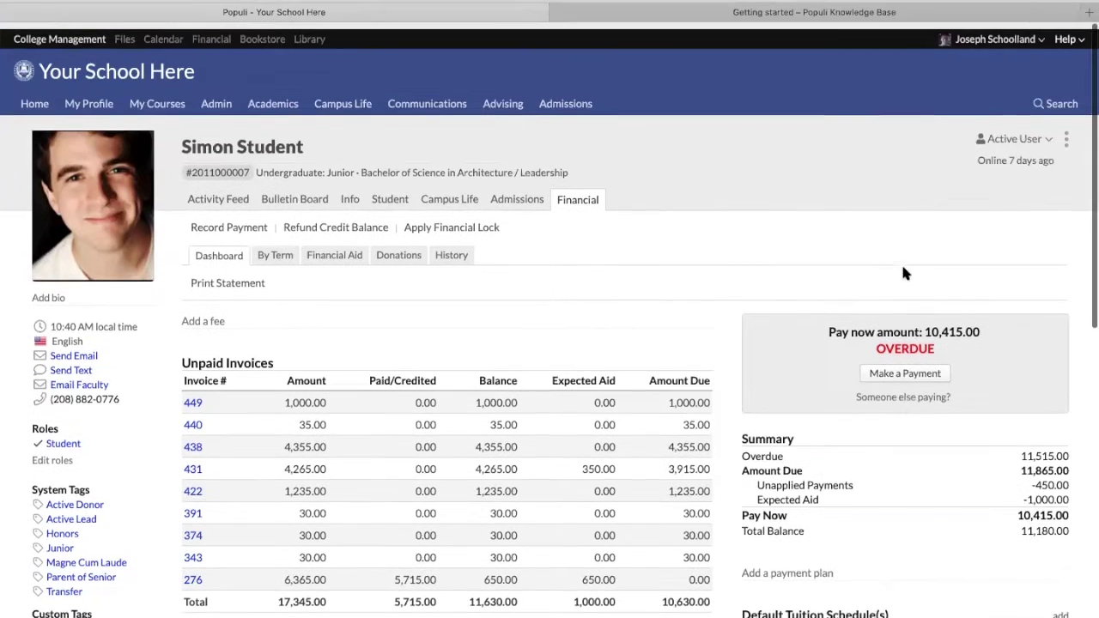
Generate the 30-day payment-page link under 'Someone else paying?' and select its URL
click(889, 392)
drag(934, 445, 752, 407)
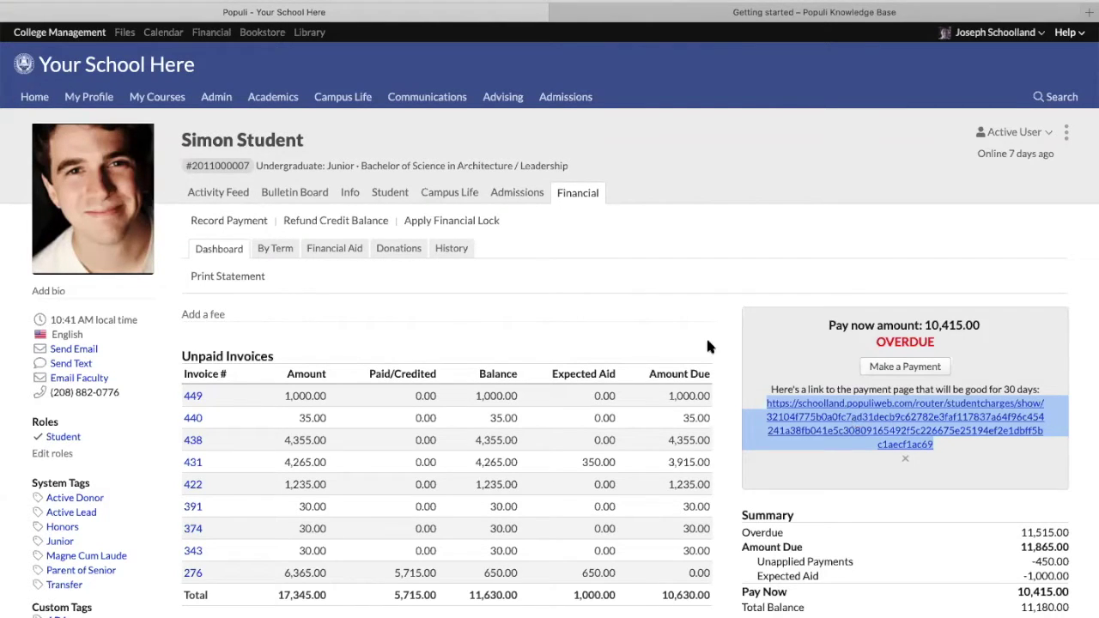
click(534, 282)
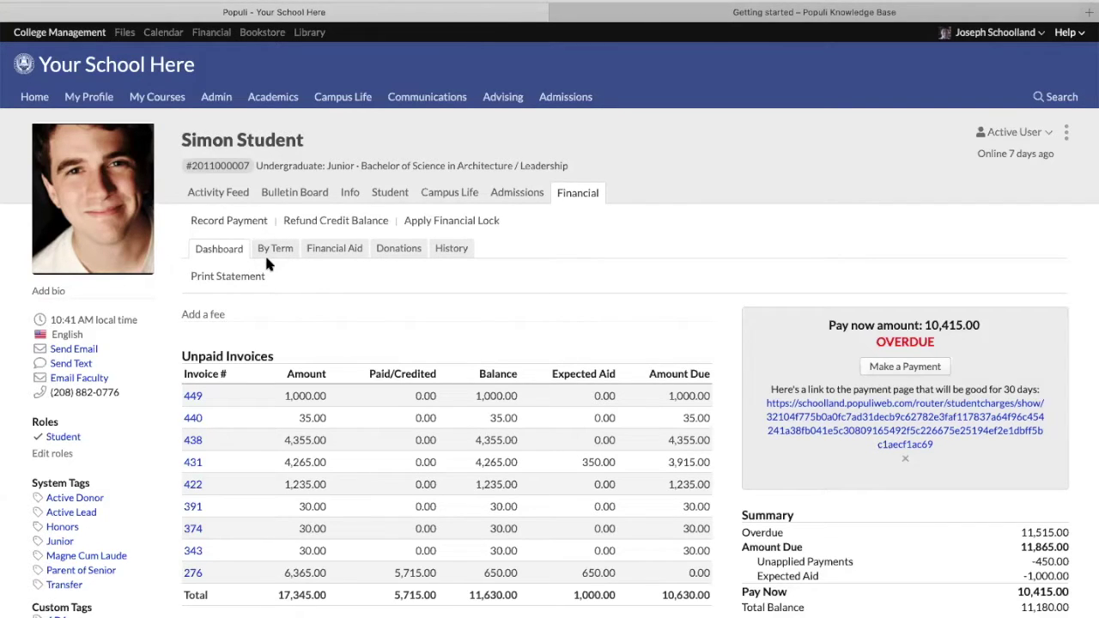
click(226, 222)
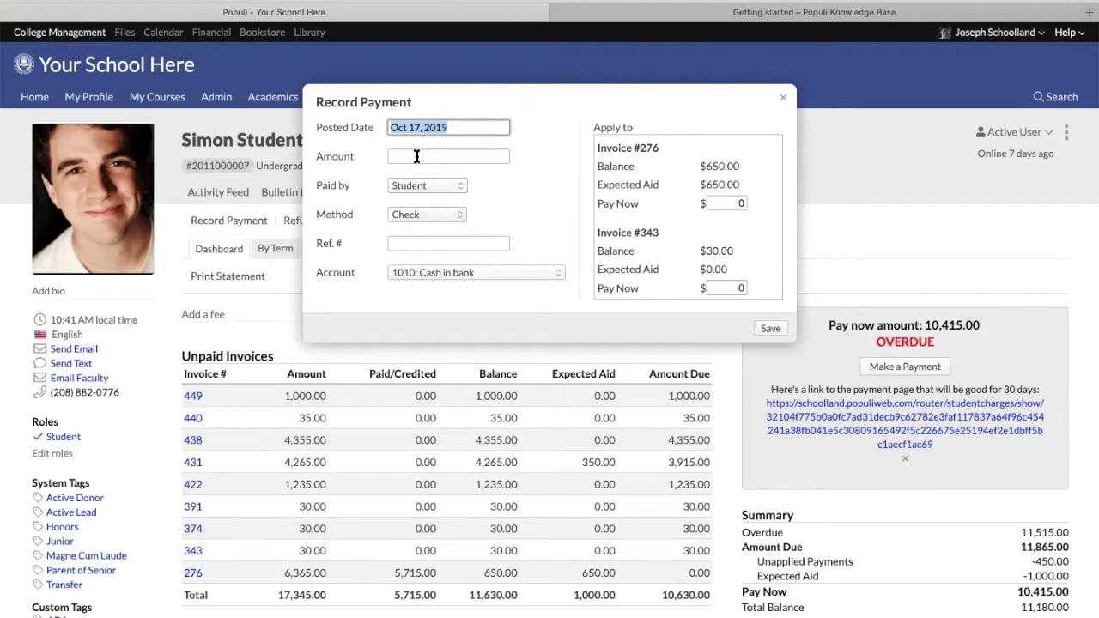
click(418, 155)
text(1000)
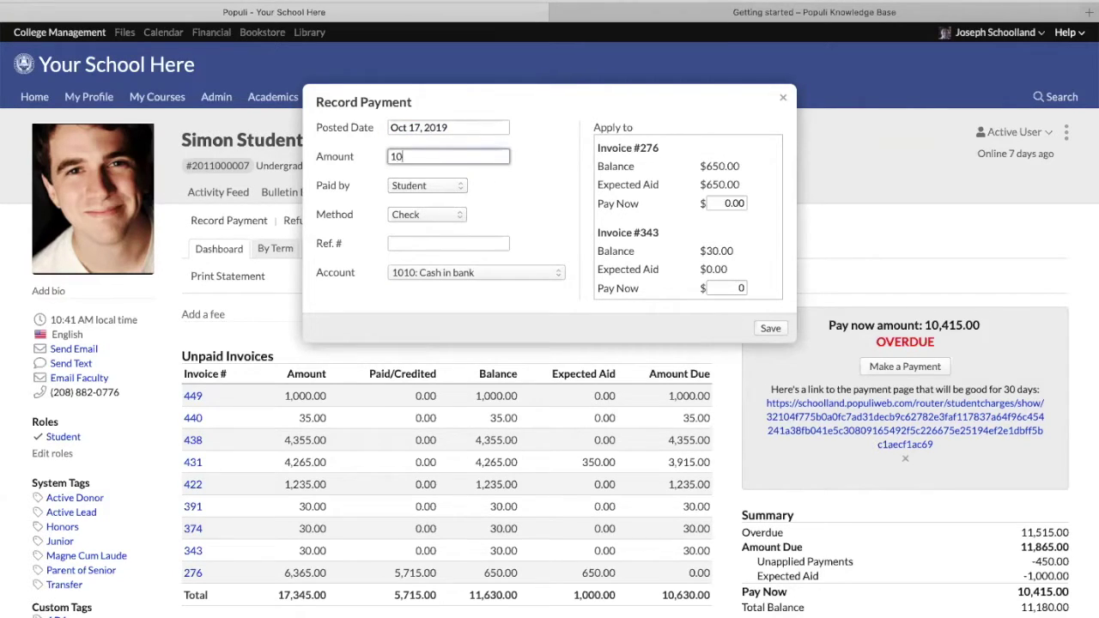
click(417, 186)
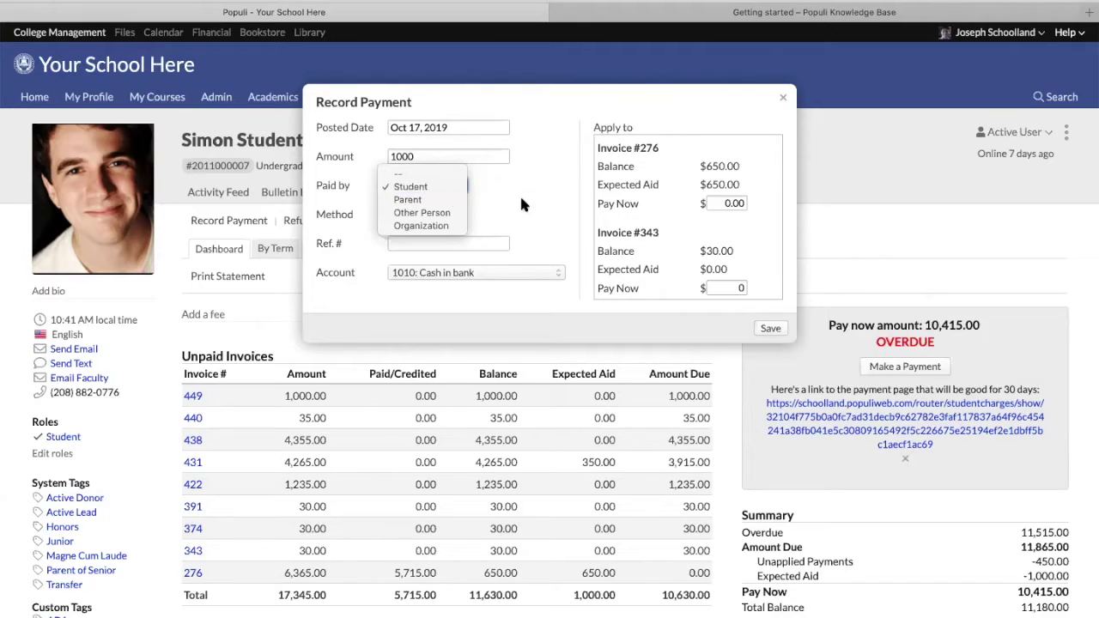
click(448, 187)
click(437, 214)
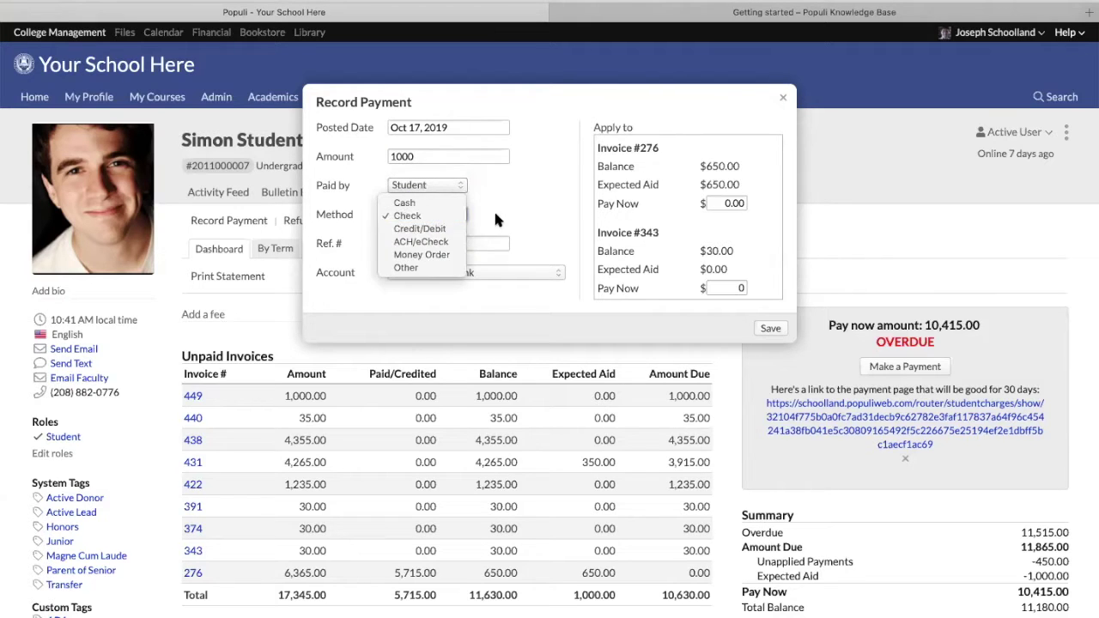
click(493, 208)
click(475, 244)
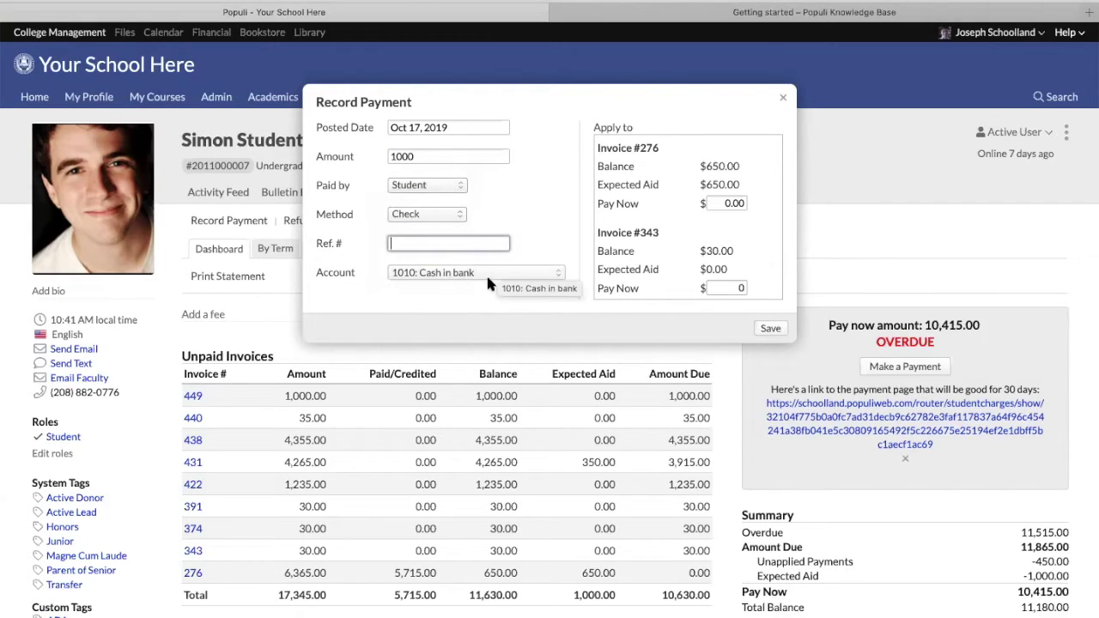
scroll(687, 205, down, 2)
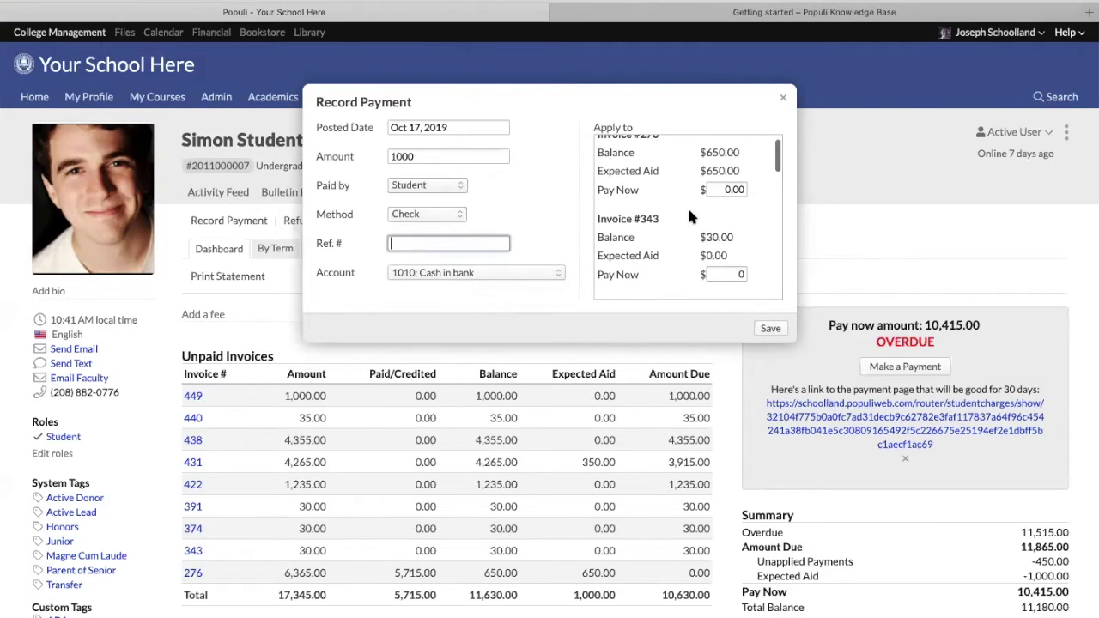
scroll(690, 211, down, 5)
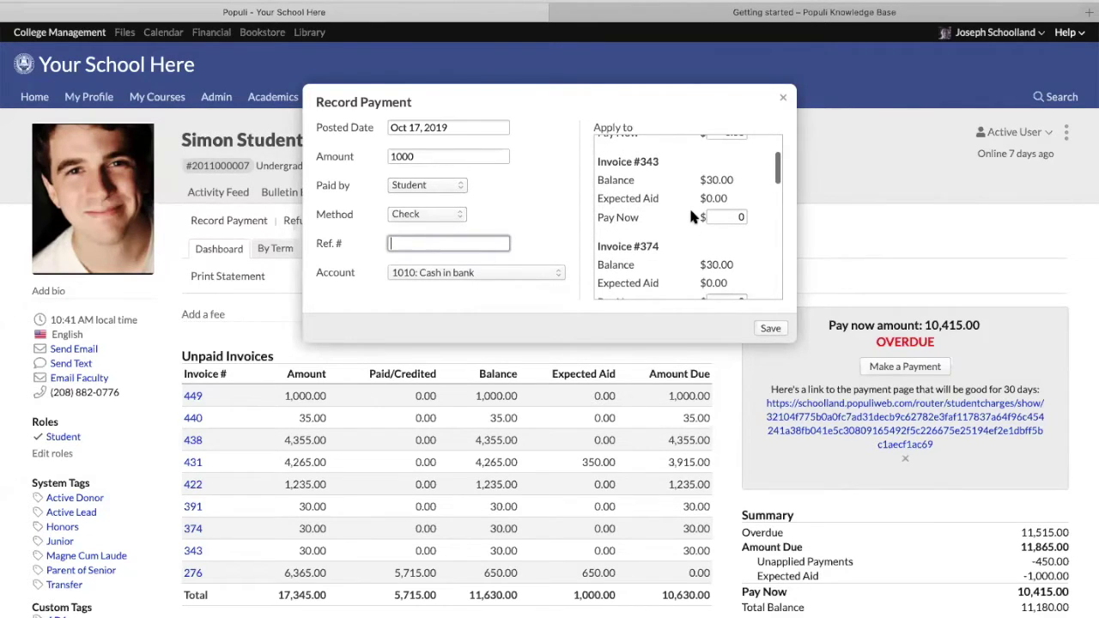
scroll(692, 217, down, 6)
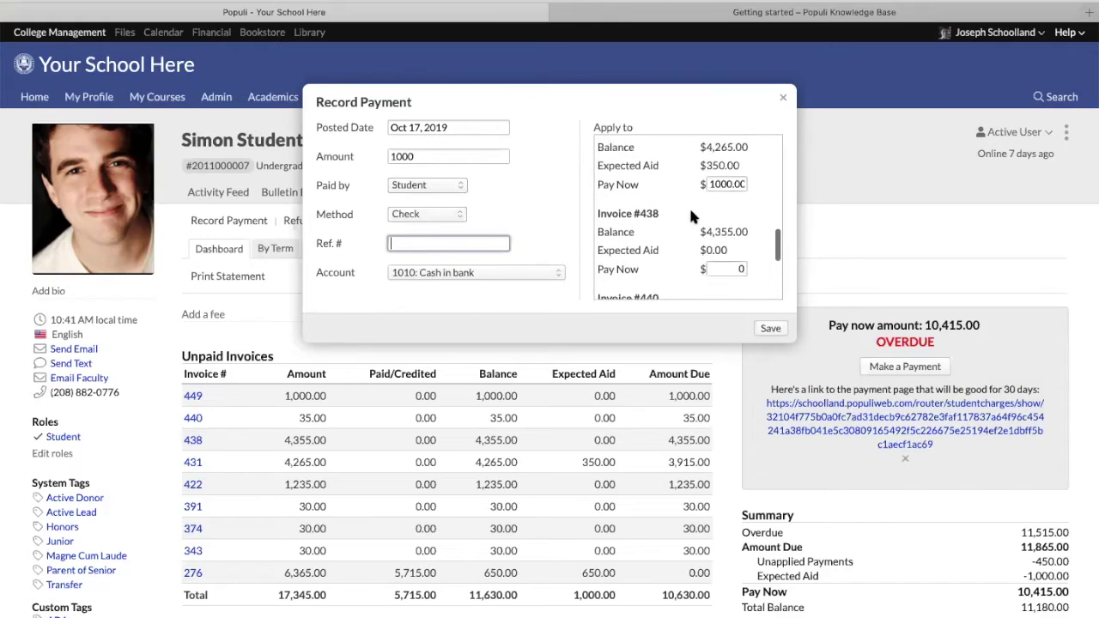
scroll(692, 217, up, 2)
click(725, 212)
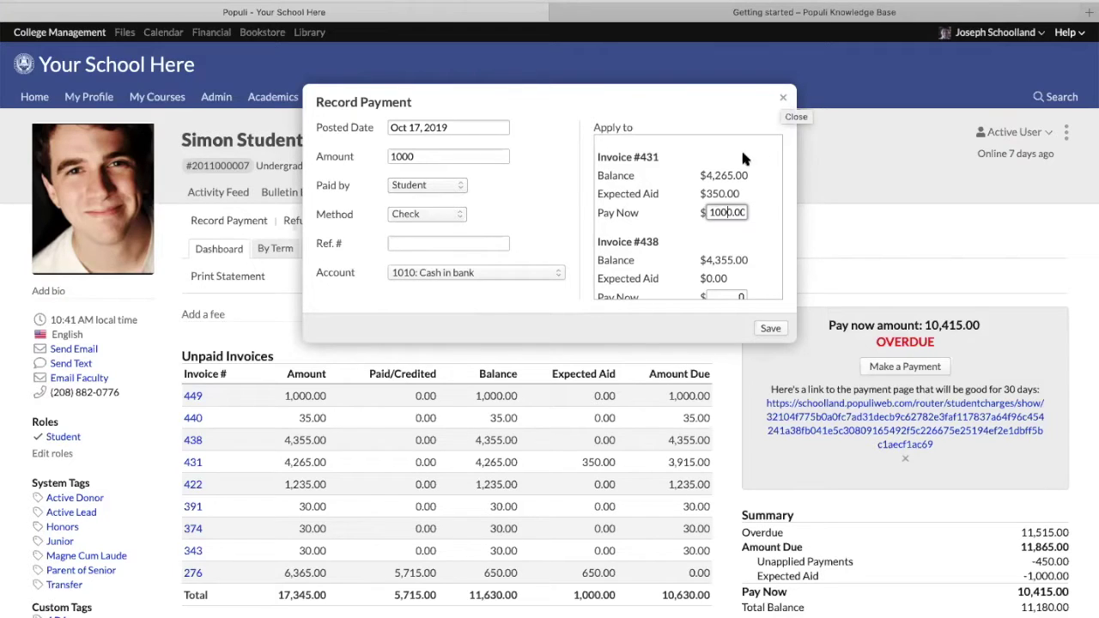
double_click(713, 212)
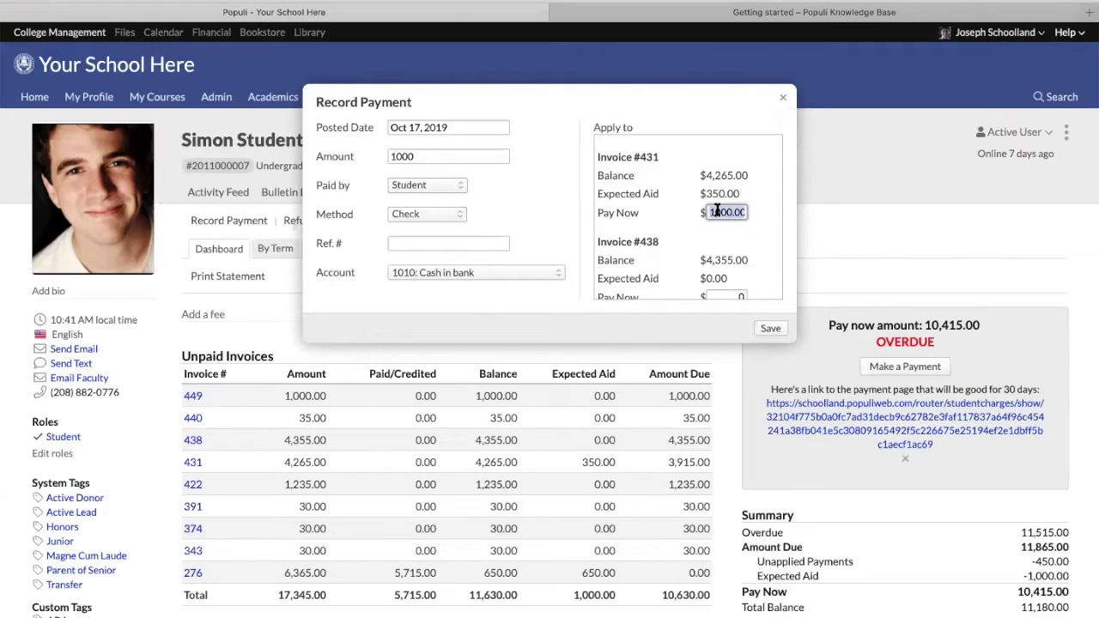
click(780, 98)
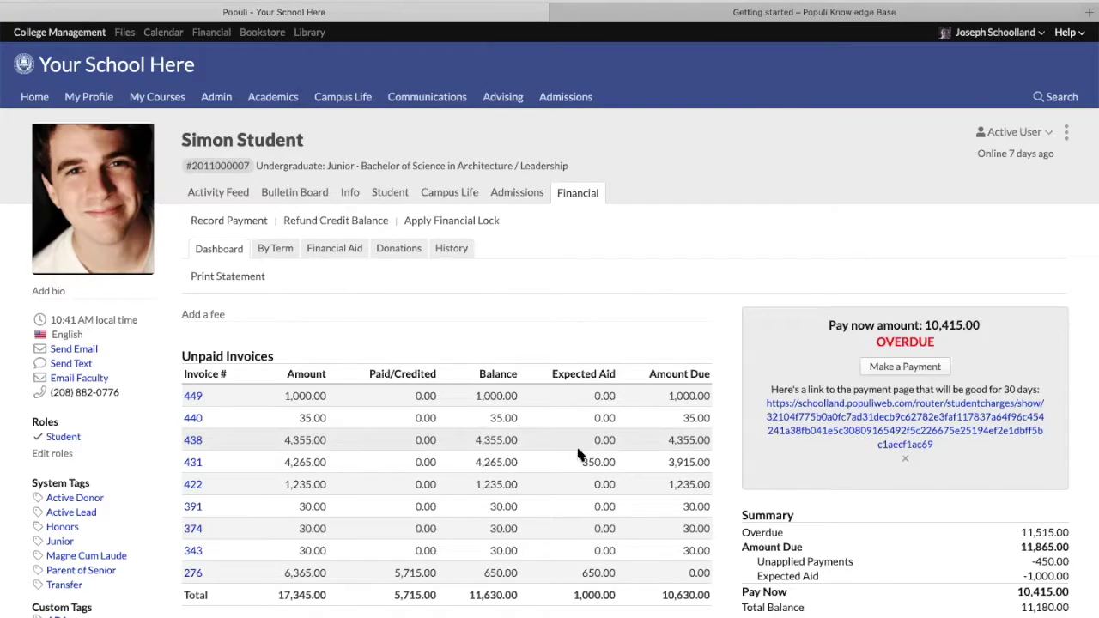
Open the Add a Payment Plan form with Long Term selected, then close it
scroll(577, 441, down, 5)
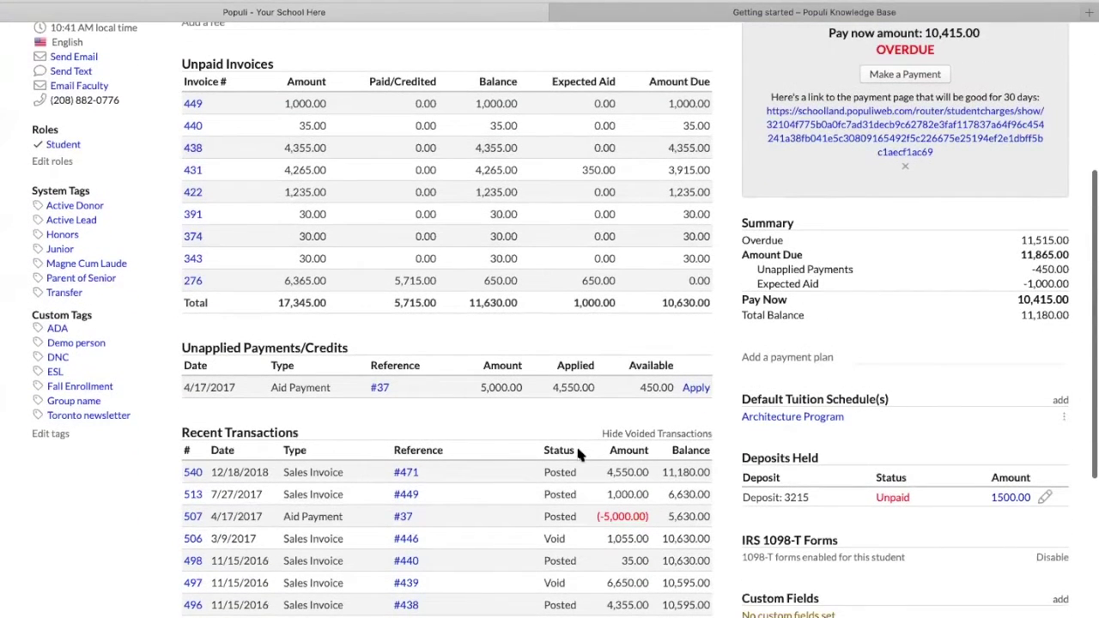
click(785, 359)
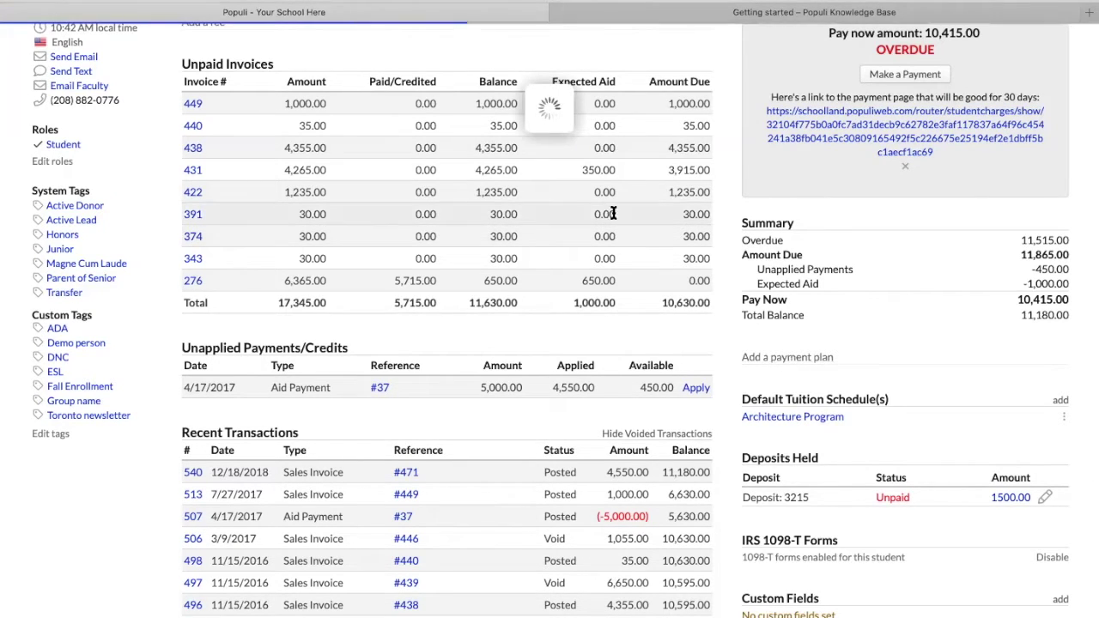
click(543, 127)
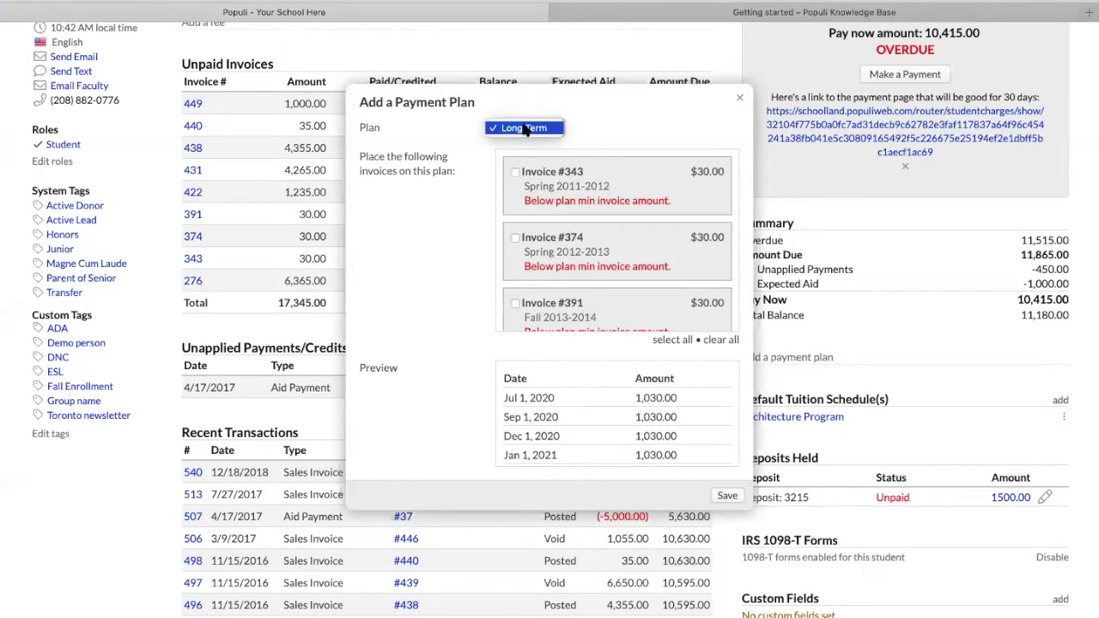
click(531, 129)
scroll(616, 225, down, 5)
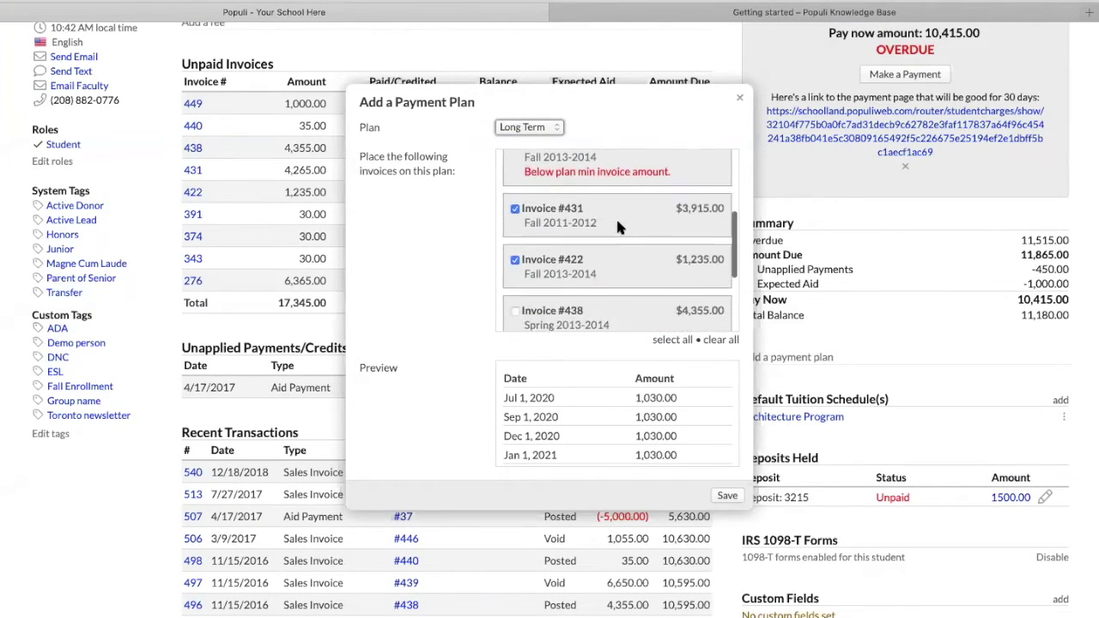
scroll(601, 189, up, 5)
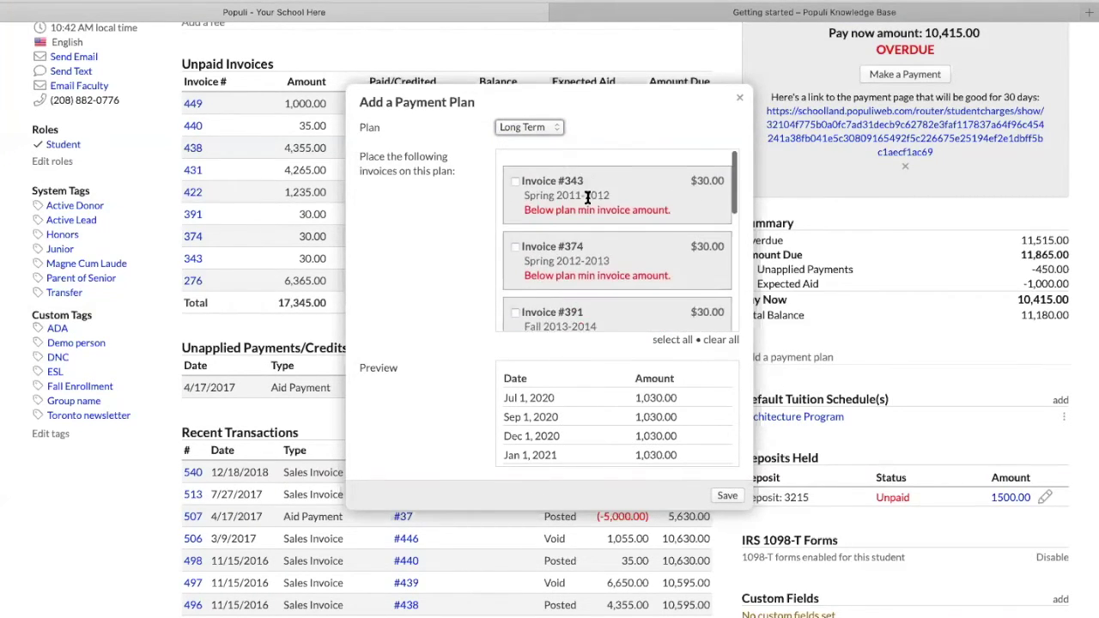
scroll(598, 428, up, 2)
scroll(631, 468, down, 2)
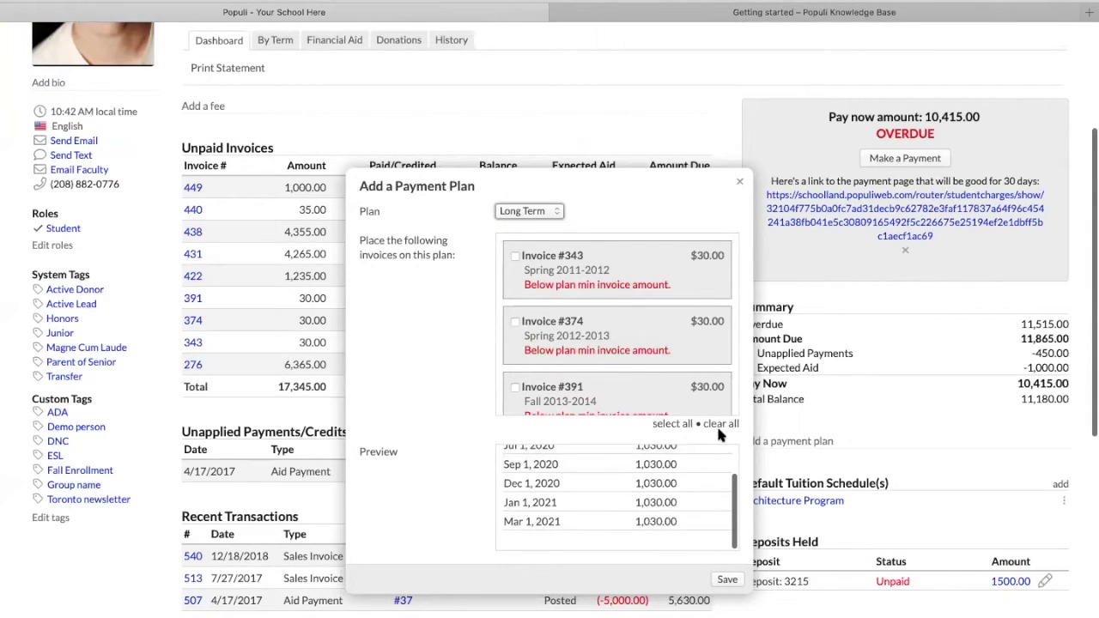
click(739, 181)
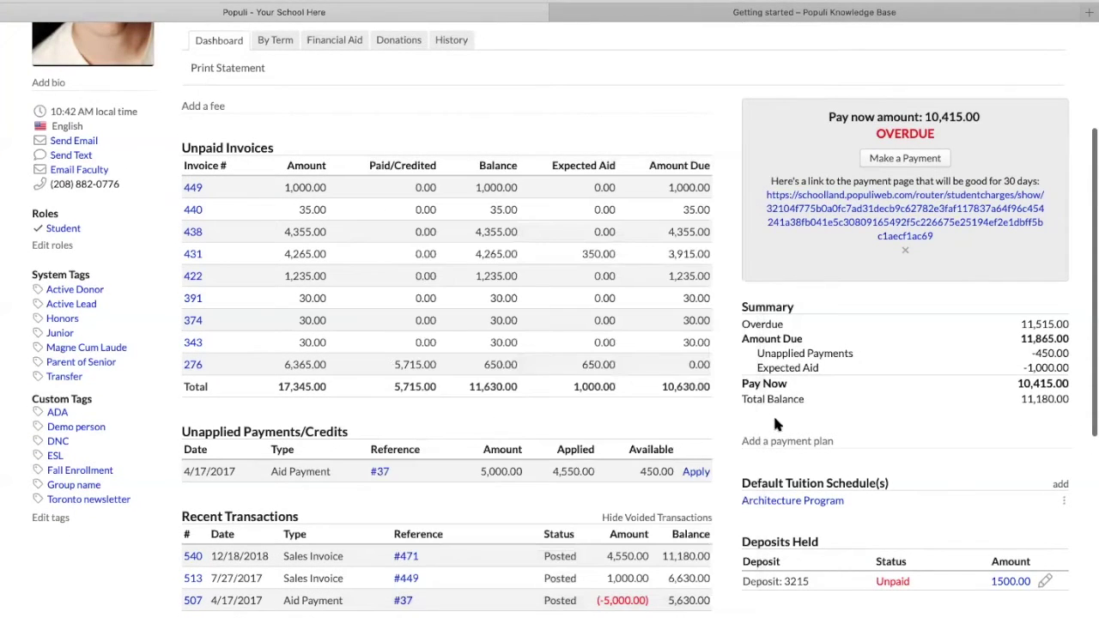
Create a Long Term payment plan including Invoice #438, paid in 2,101.00 instalments, and save it
click(778, 445)
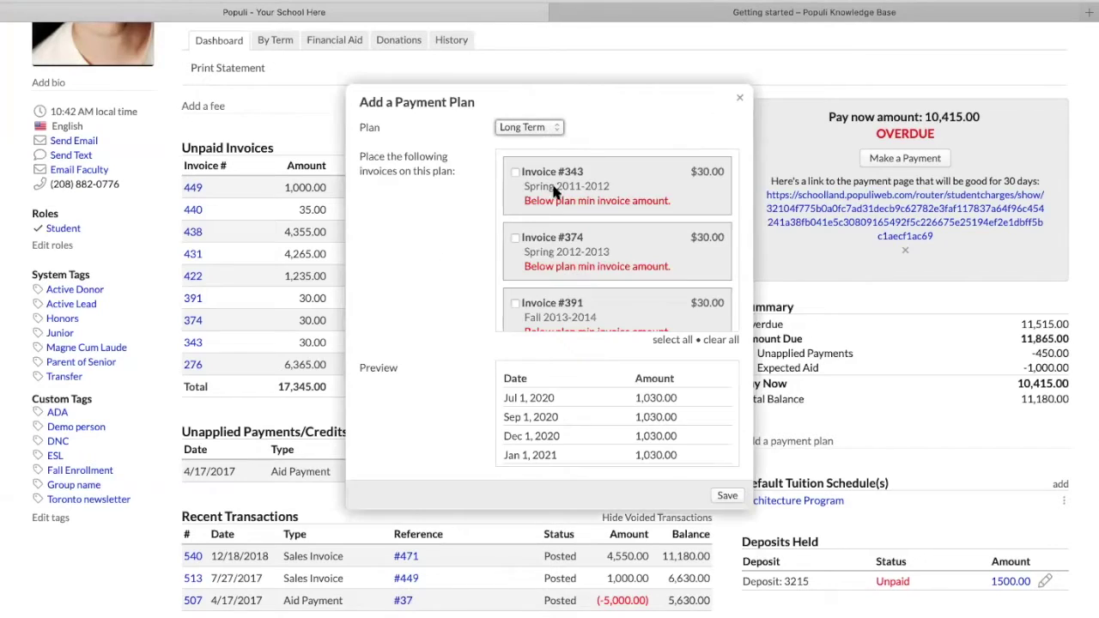
click(536, 129)
click(536, 129)
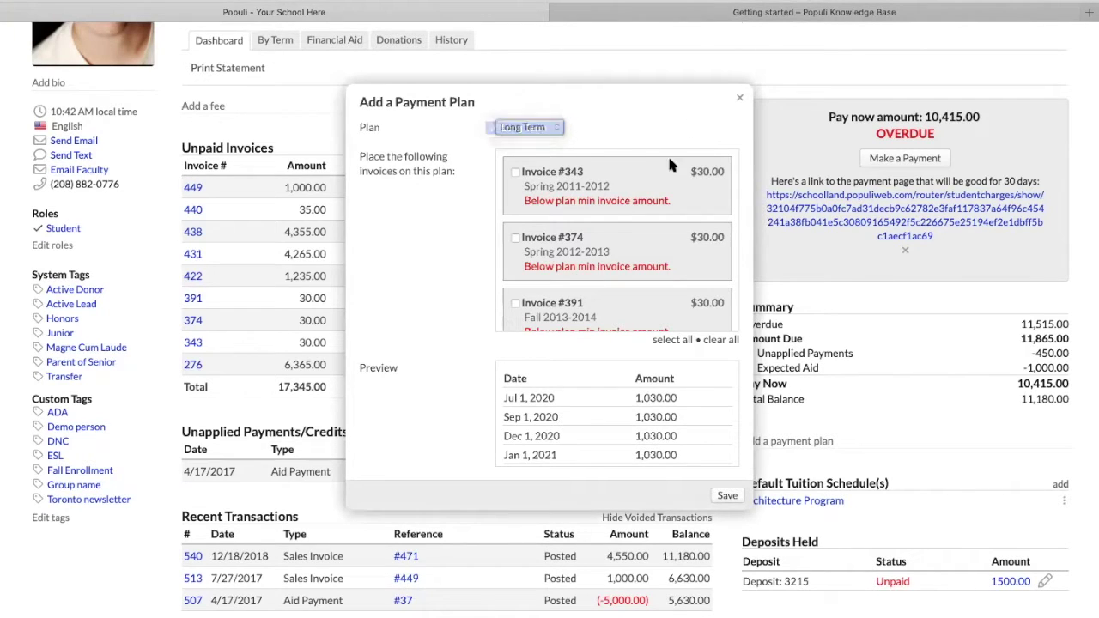
scroll(604, 222, down, 1)
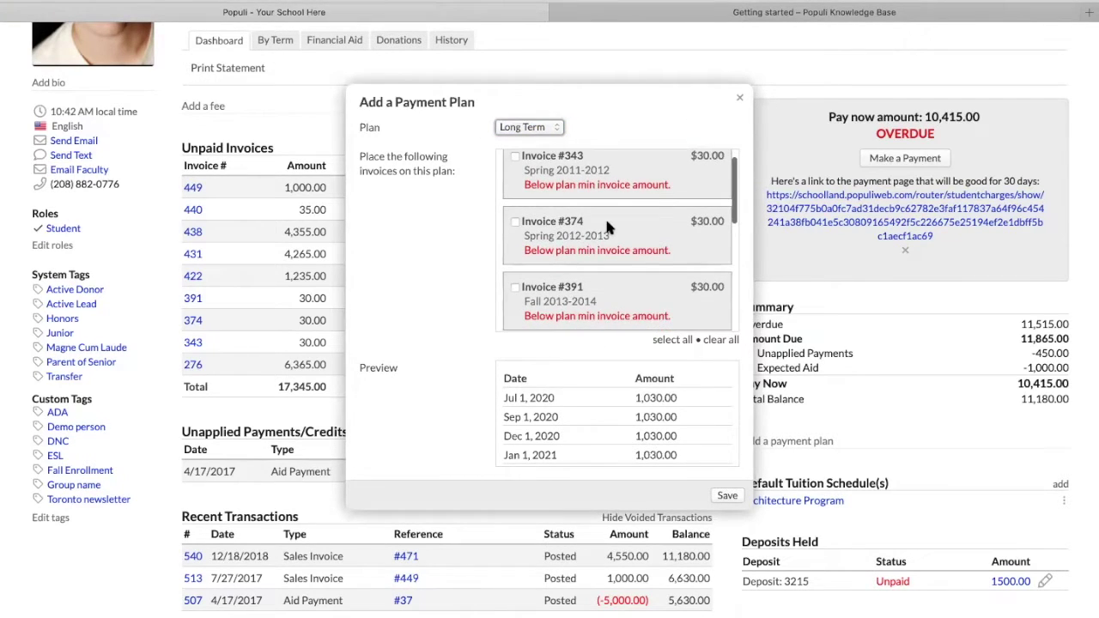
scroll(607, 226, down, 5)
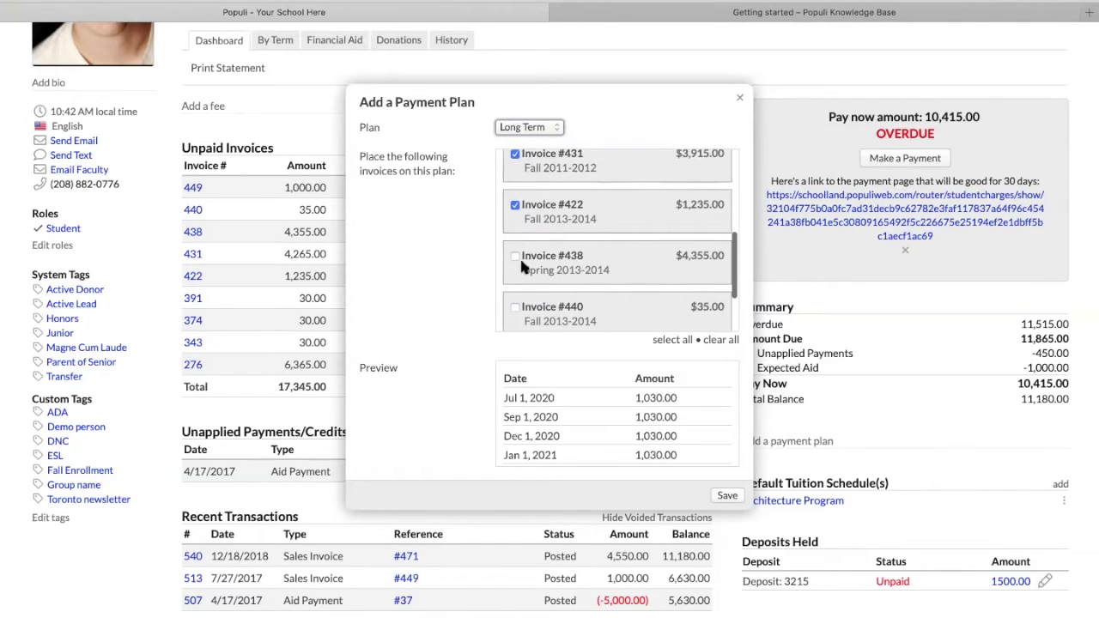
click(516, 257)
scroll(517, 258, down, 2)
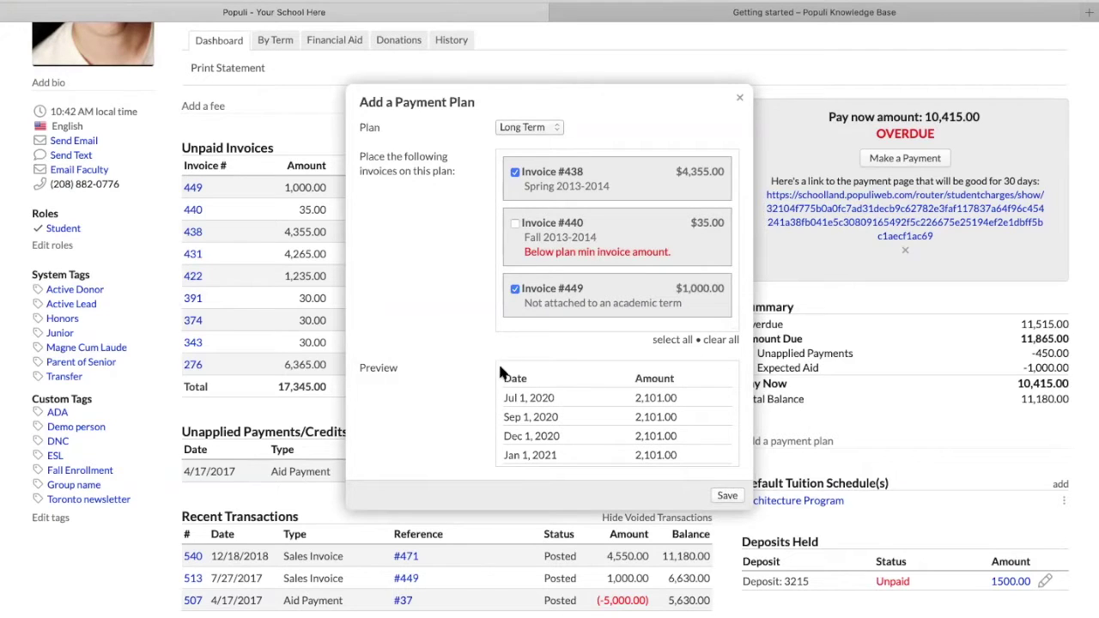
scroll(589, 418, down, 2)
scroll(590, 418, up, 2)
scroll(588, 412, down, 1)
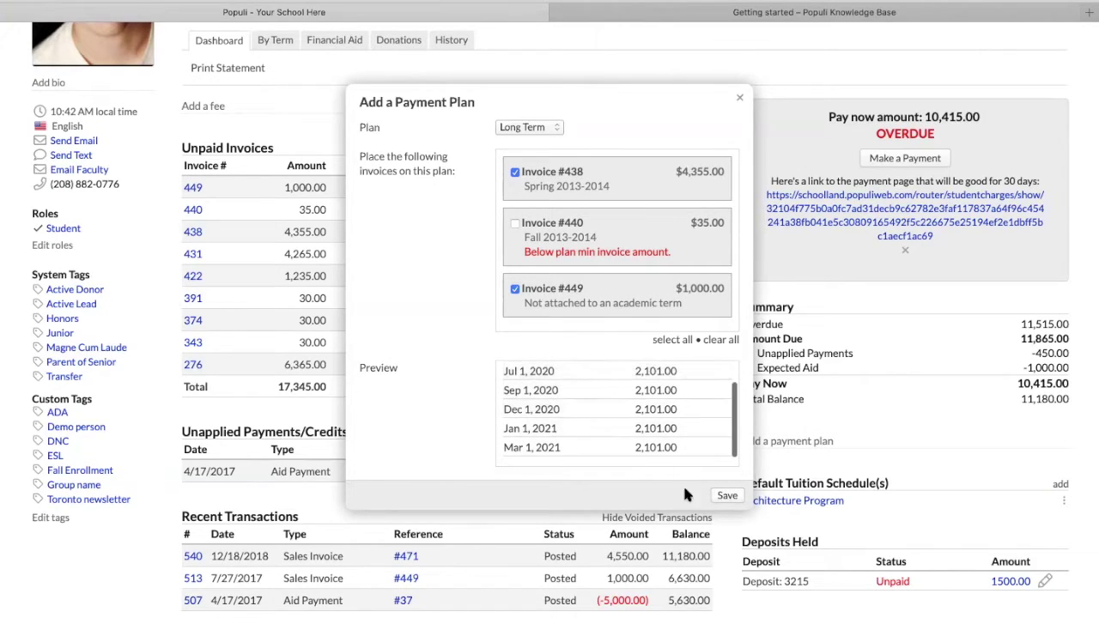
click(726, 497)
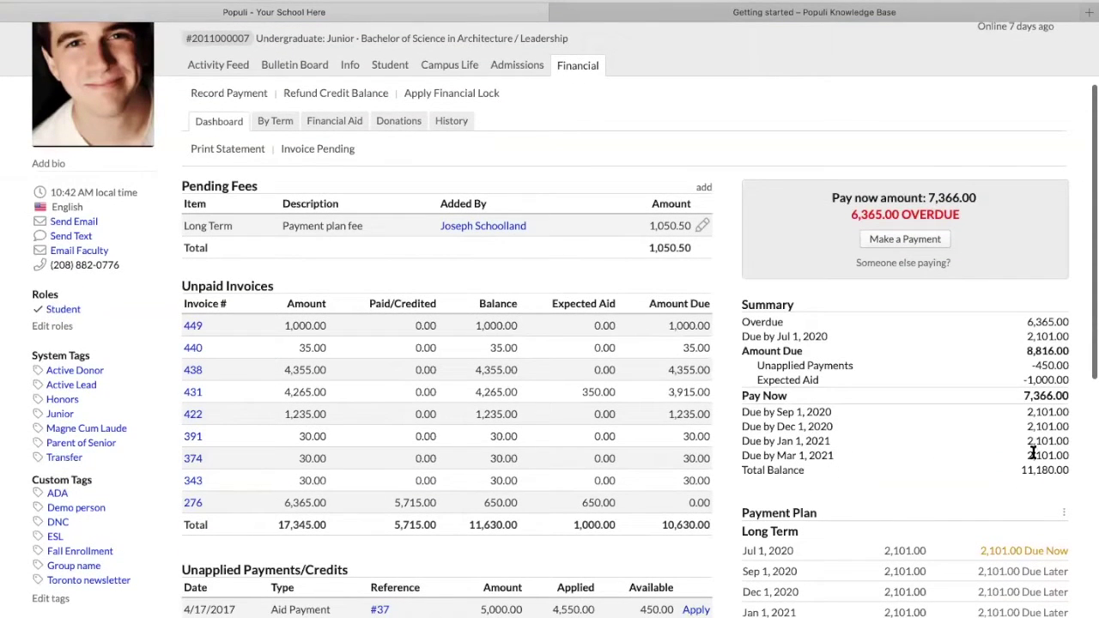
Open Edit Deadlines from the payment plan's options menu and inspect the first due date
scroll(1035, 464, down, 5)
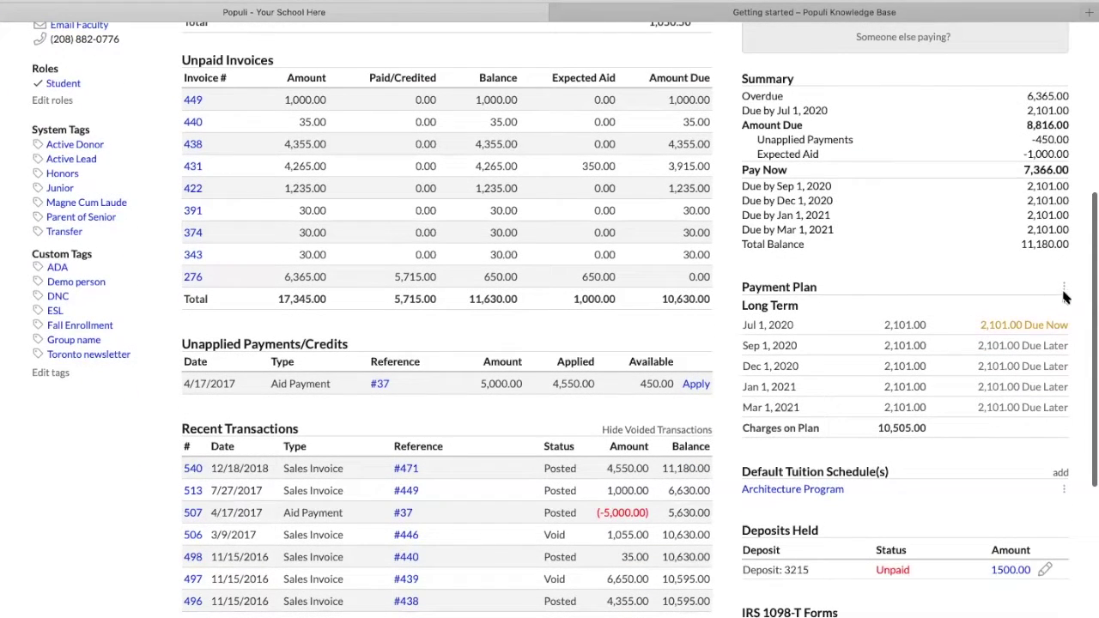
click(1063, 289)
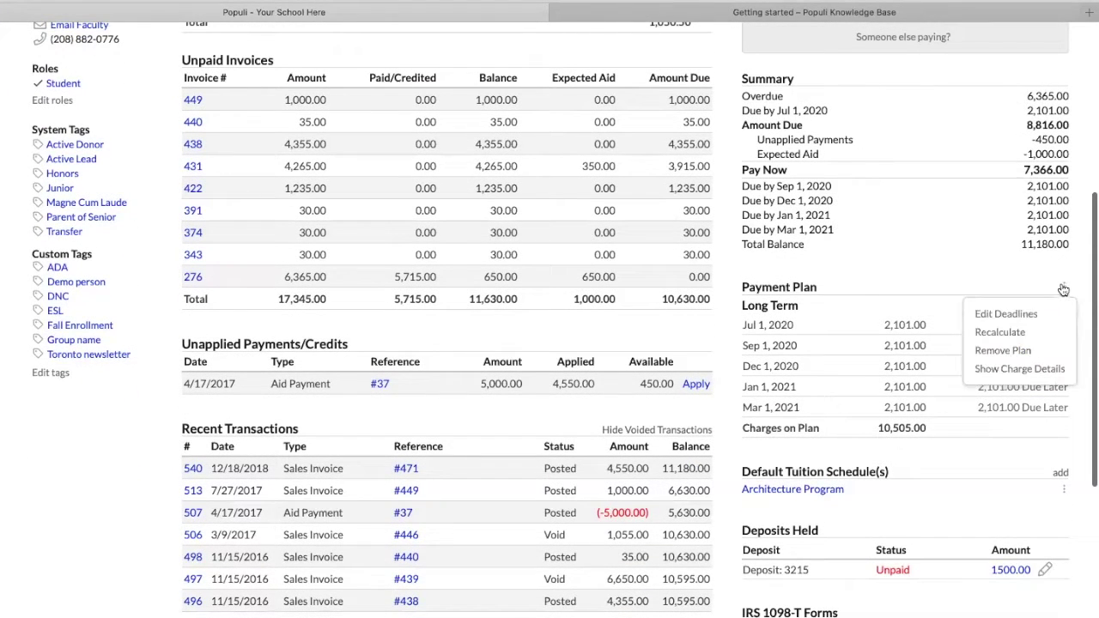
click(996, 315)
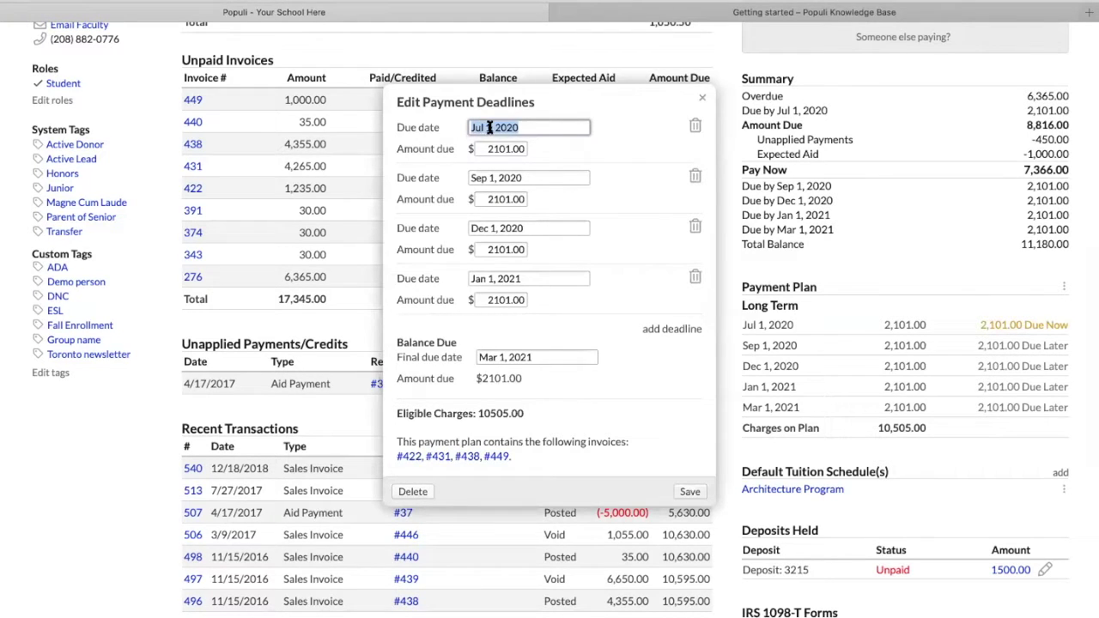
click(509, 130)
drag(489, 379, 519, 371)
scroll(498, 373, down, 1)
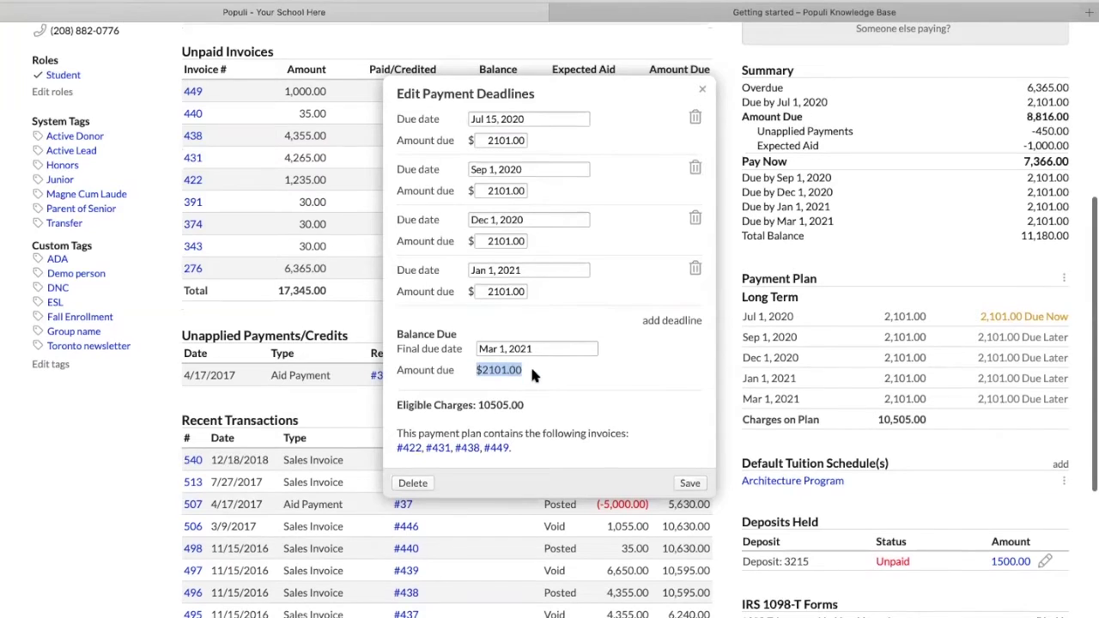
scroll(577, 345, up, 1)
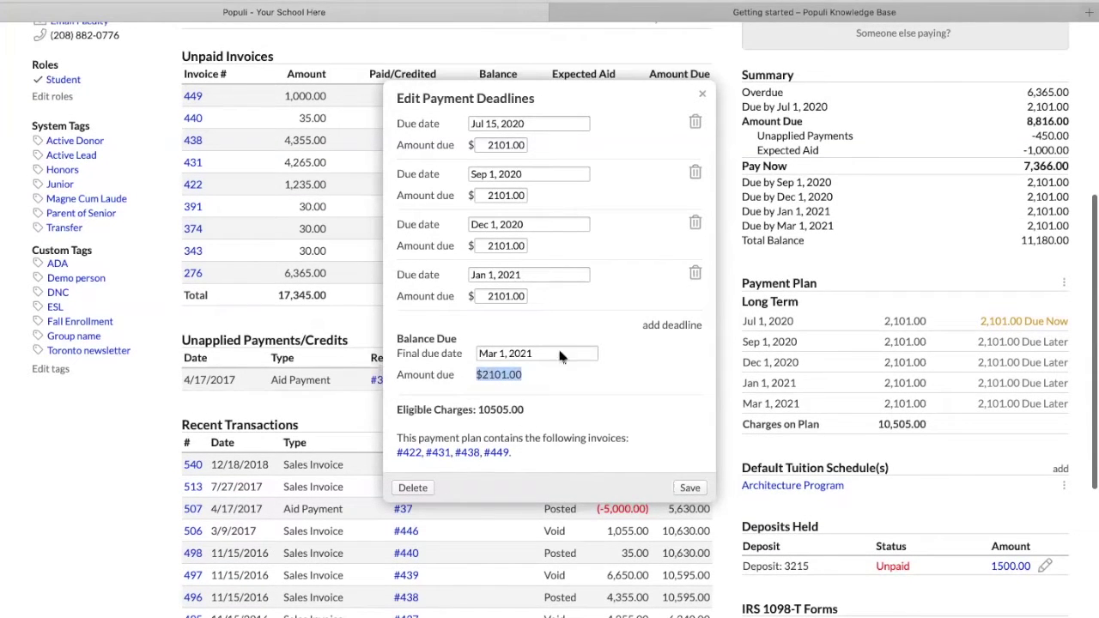
Delete the Jul 15, 2020 deadline, leaving a 4202.00 balance, and add a blank deadline
click(696, 123)
double_click(493, 324)
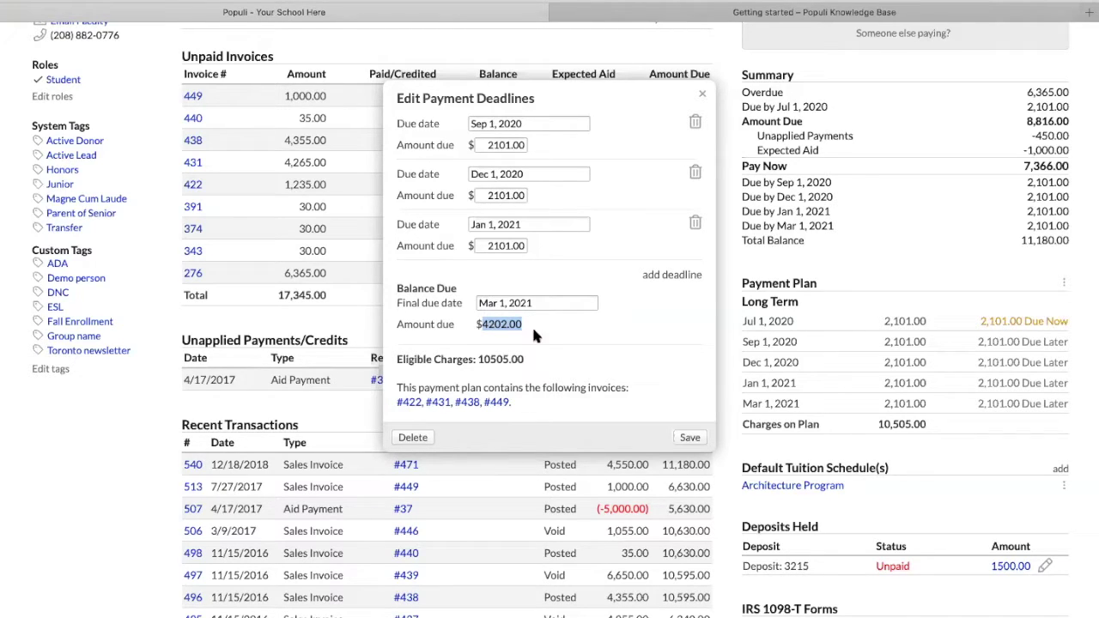
click(658, 276)
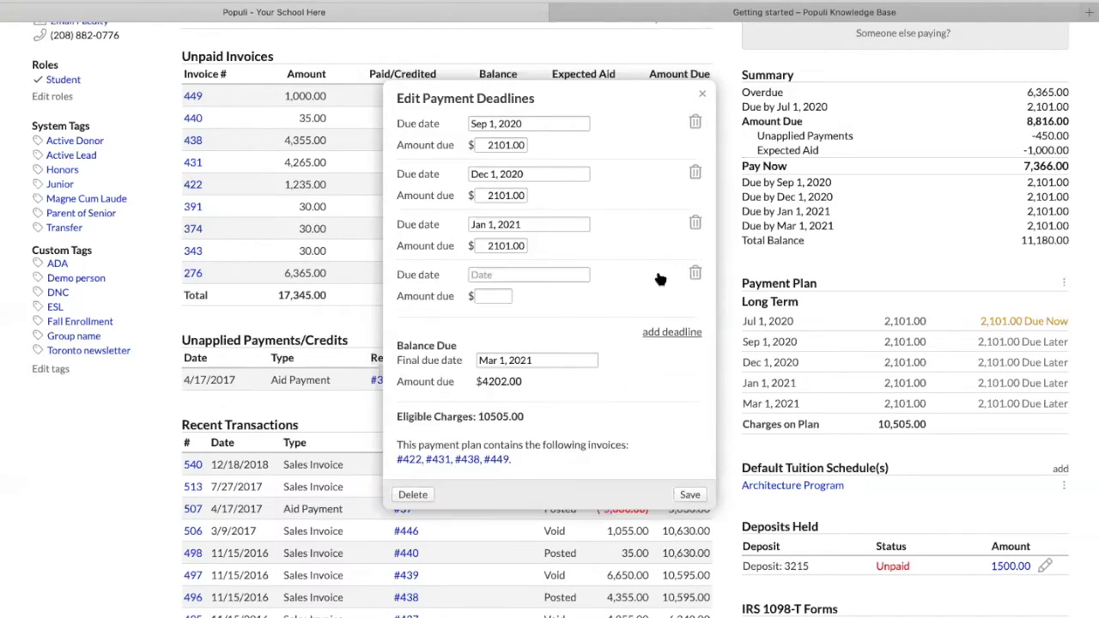
click(501, 276)
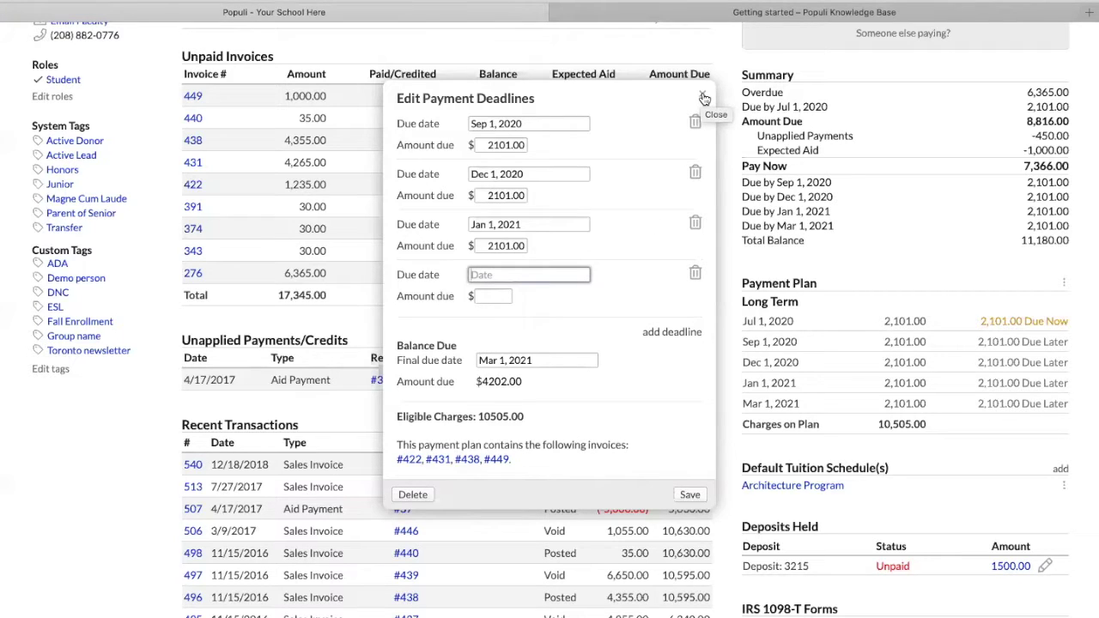
Delete the student's payment plan and view their charges by term
click(403, 496)
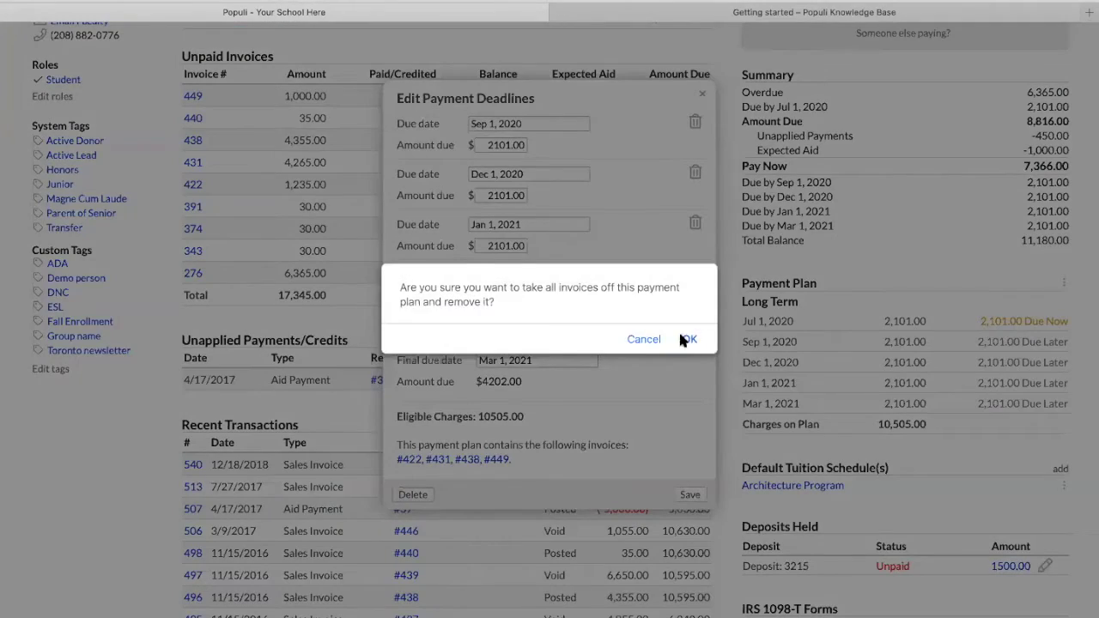
click(688, 339)
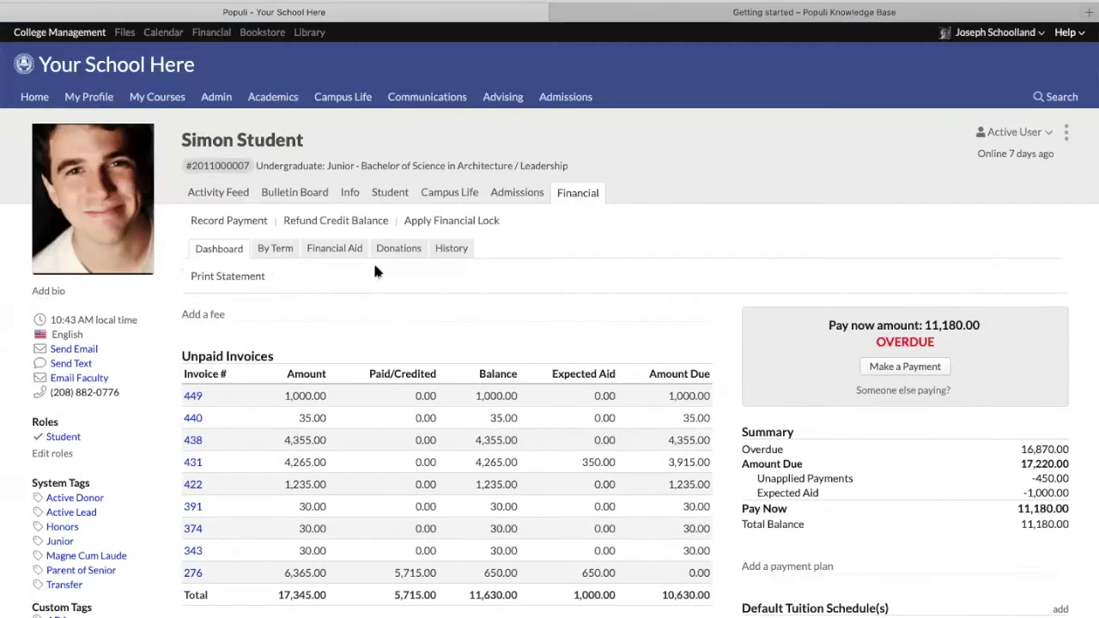
click(273, 250)
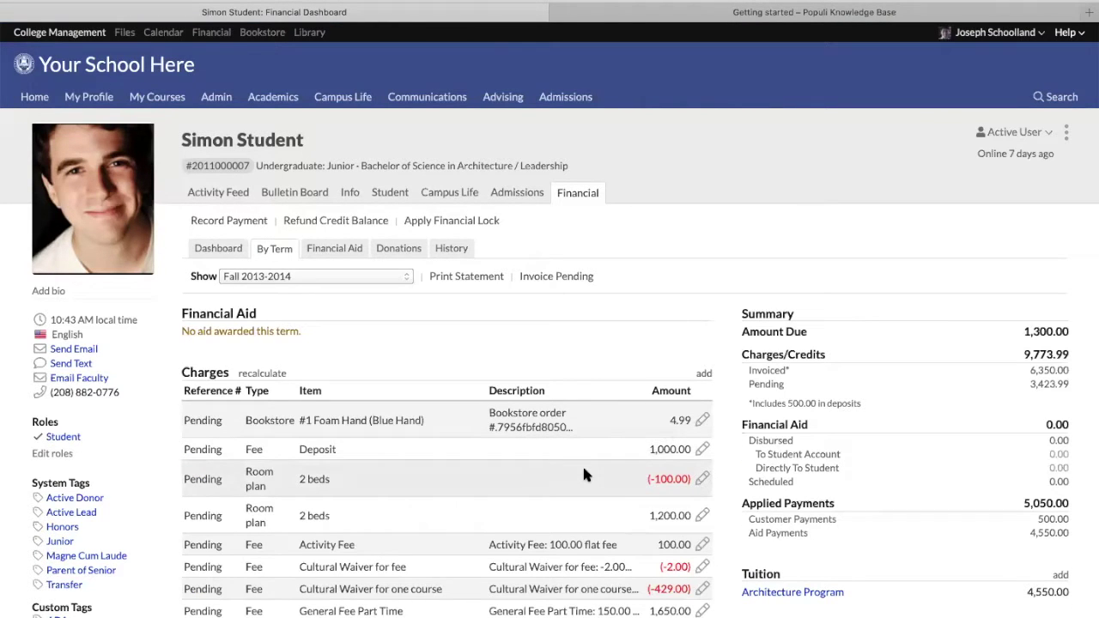
Go to the school-wide Financial billing list of 460 pending charges
scroll(580, 468, down, 3)
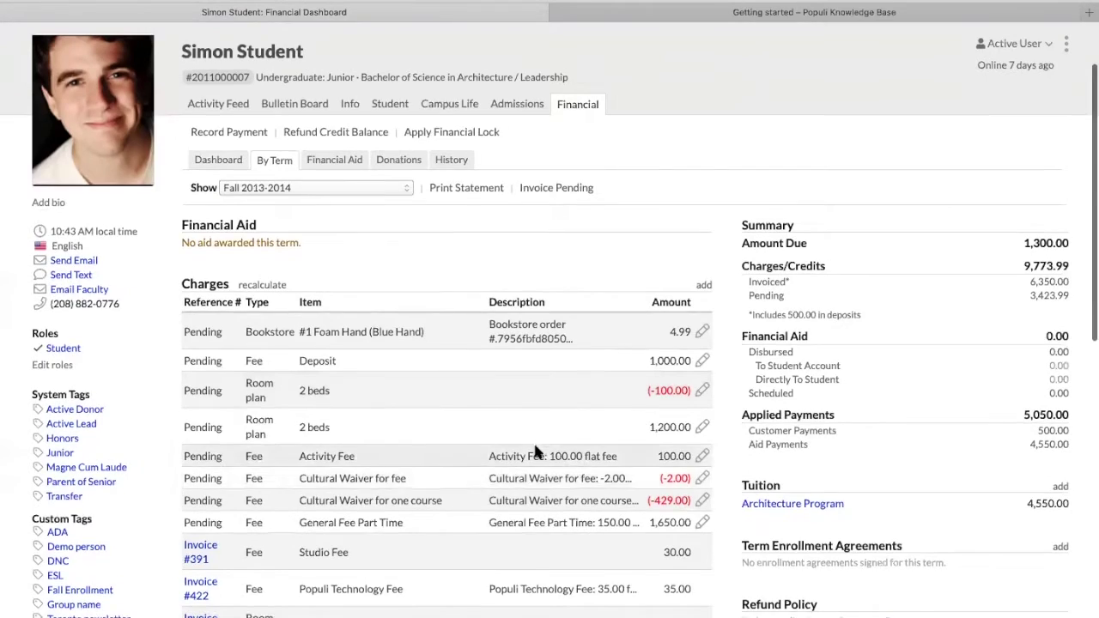
scroll(161, 152, up, 4)
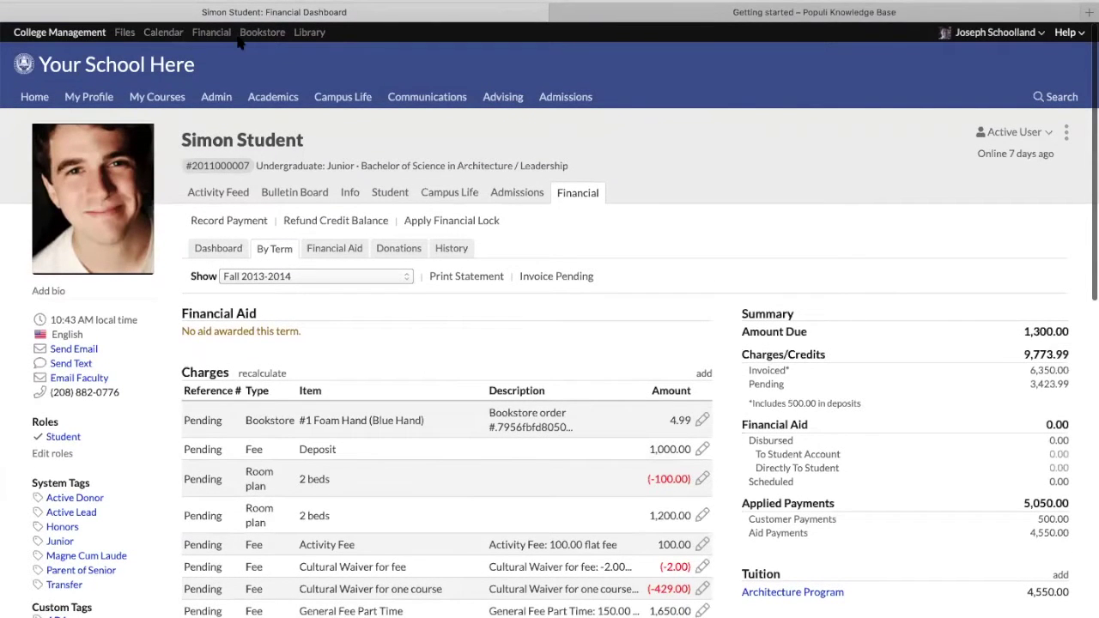
click(226, 34)
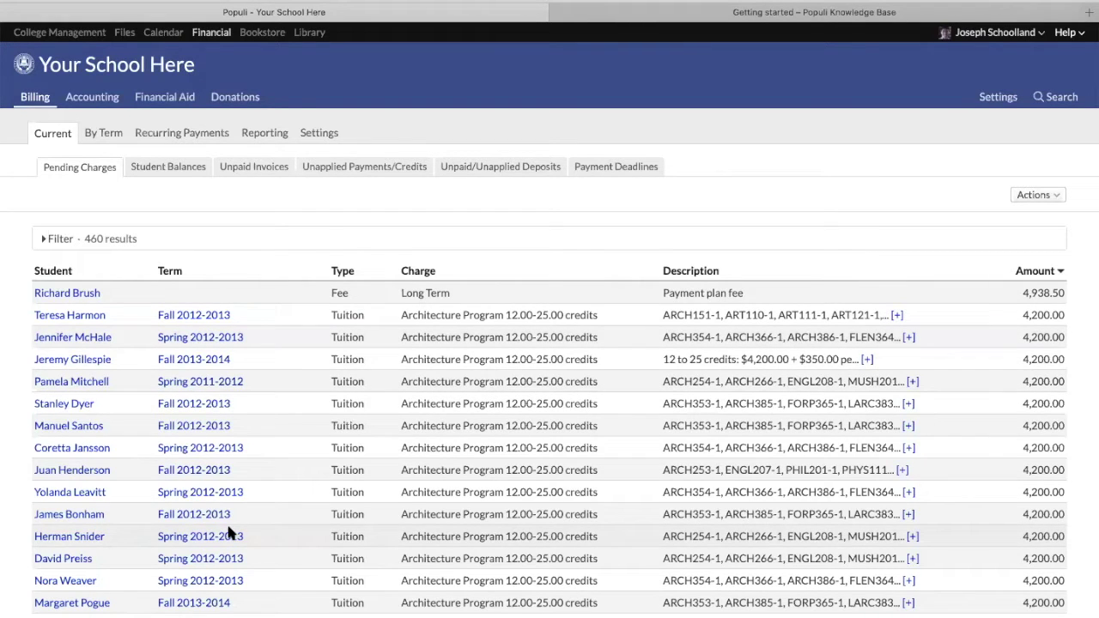
Expand the Pending Charges filter, leaving Type and Charge at All, and open the Actions menu
scroll(246, 500, down, 2)
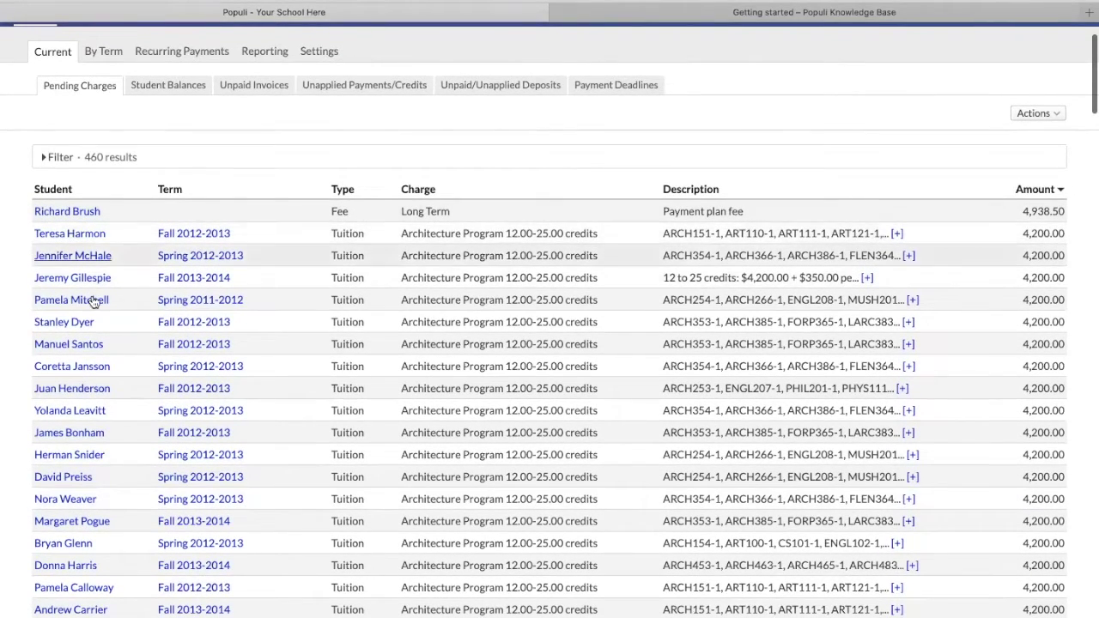
scroll(115, 277, up, 2)
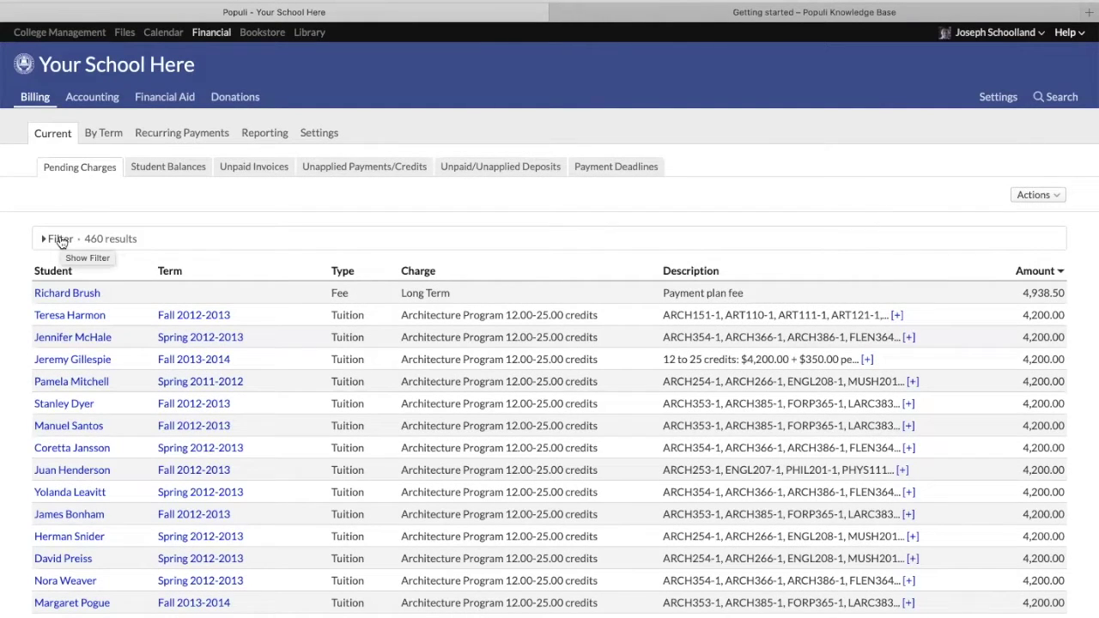
click(60, 240)
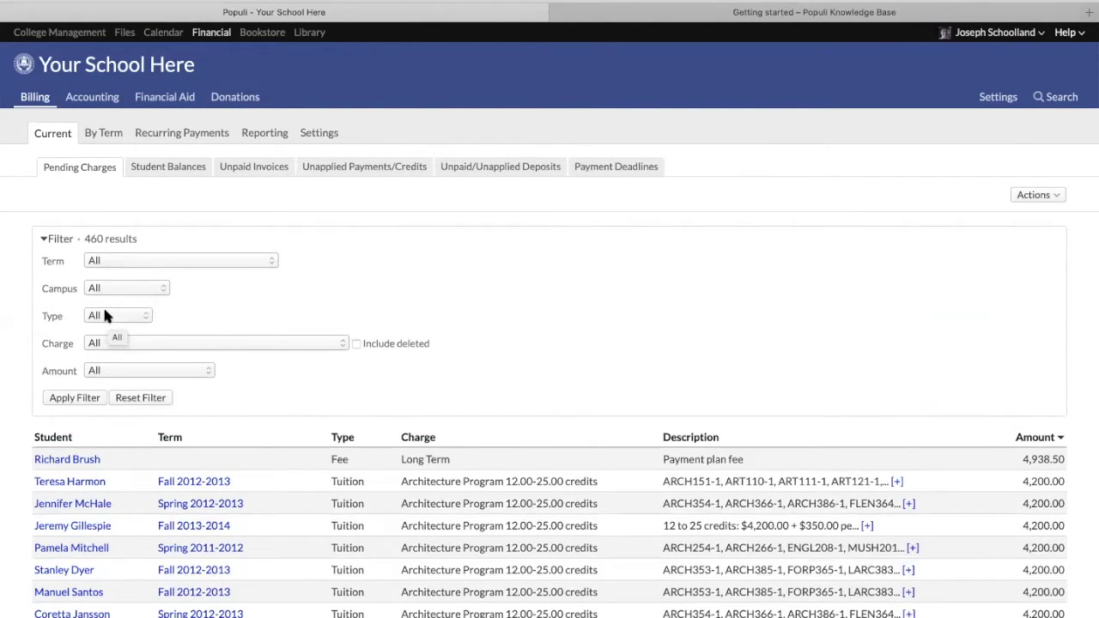
click(104, 316)
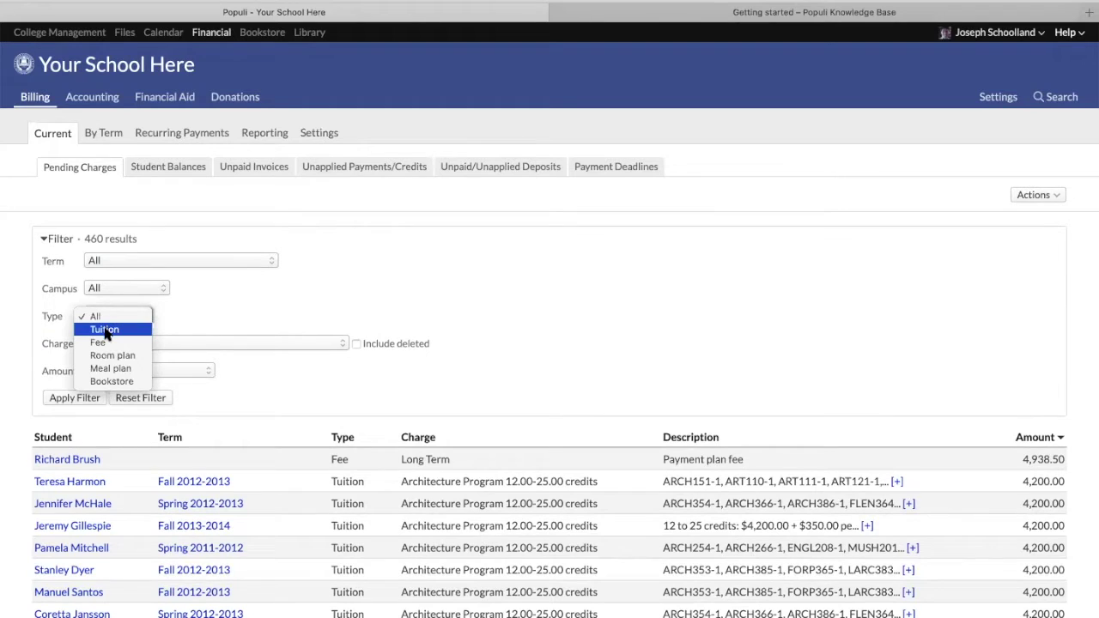
click(178, 325)
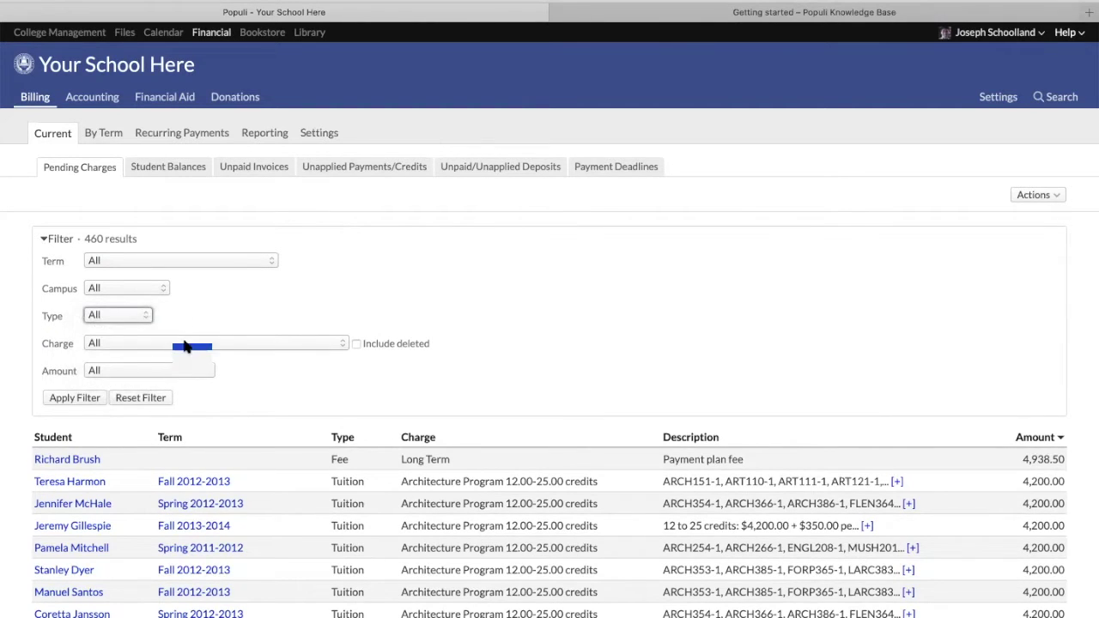
click(184, 343)
click(652, 331)
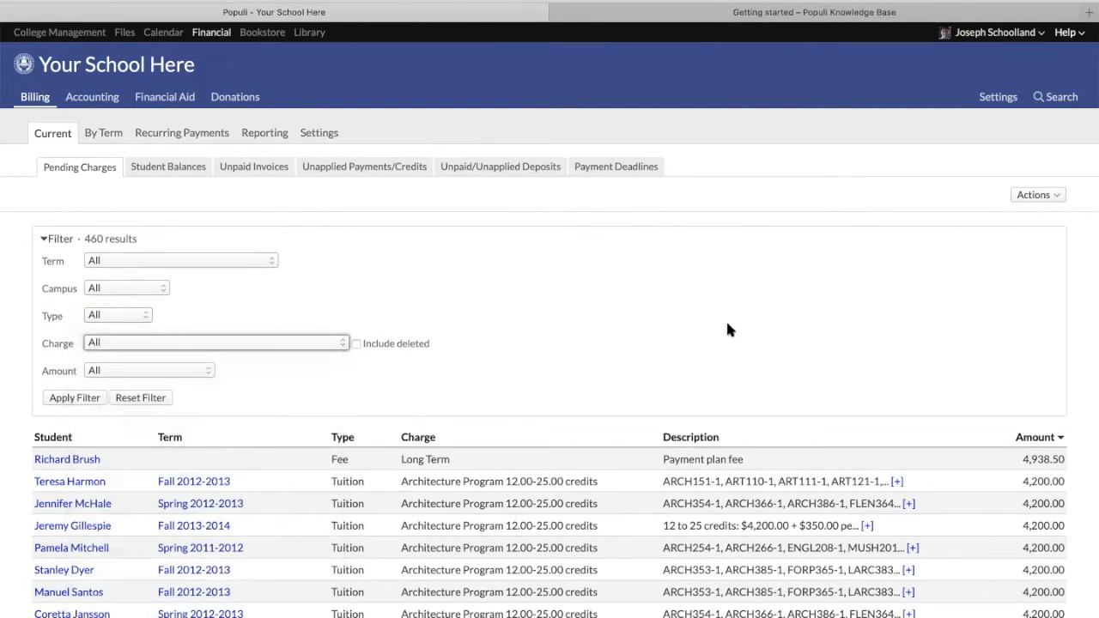
click(1031, 196)
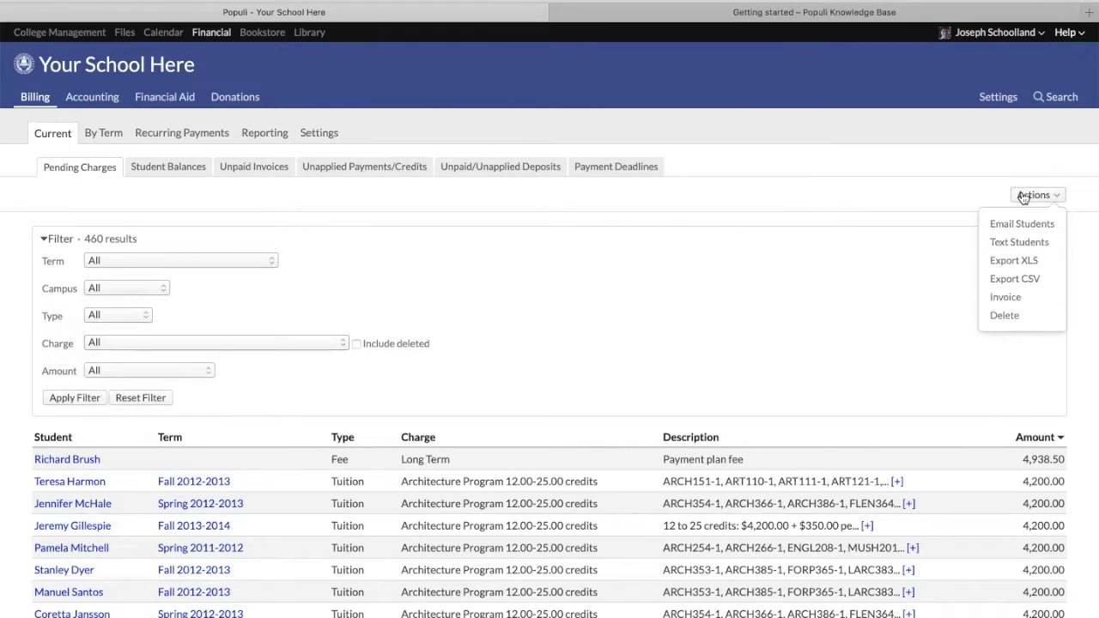
click(1014, 260)
text(prim)
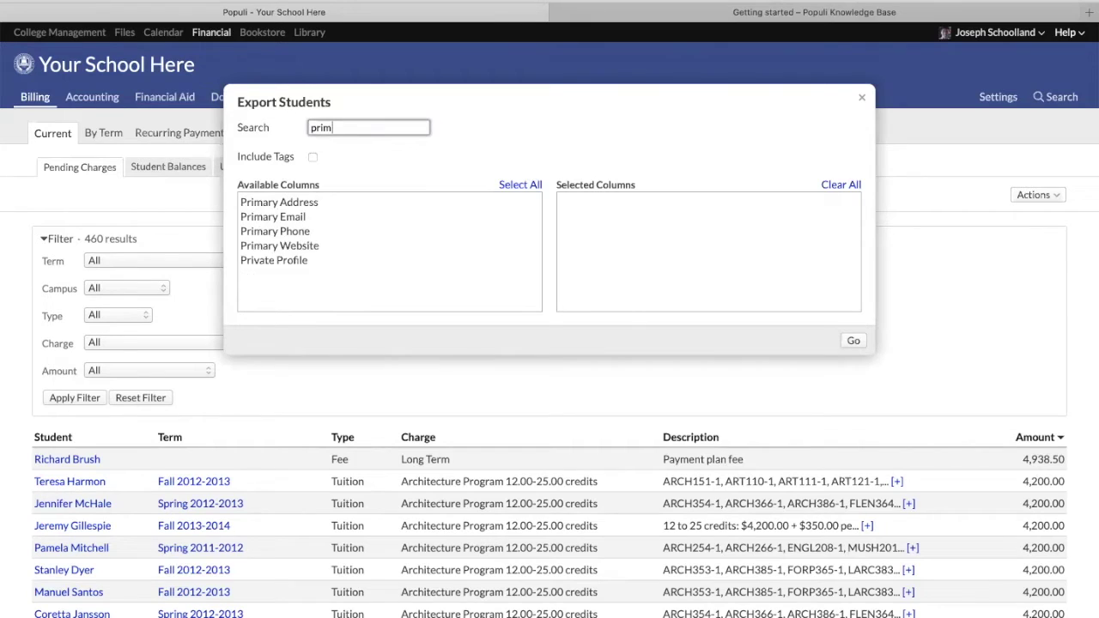
double_click(307, 202)
double_click(308, 204)
double_click(306, 203)
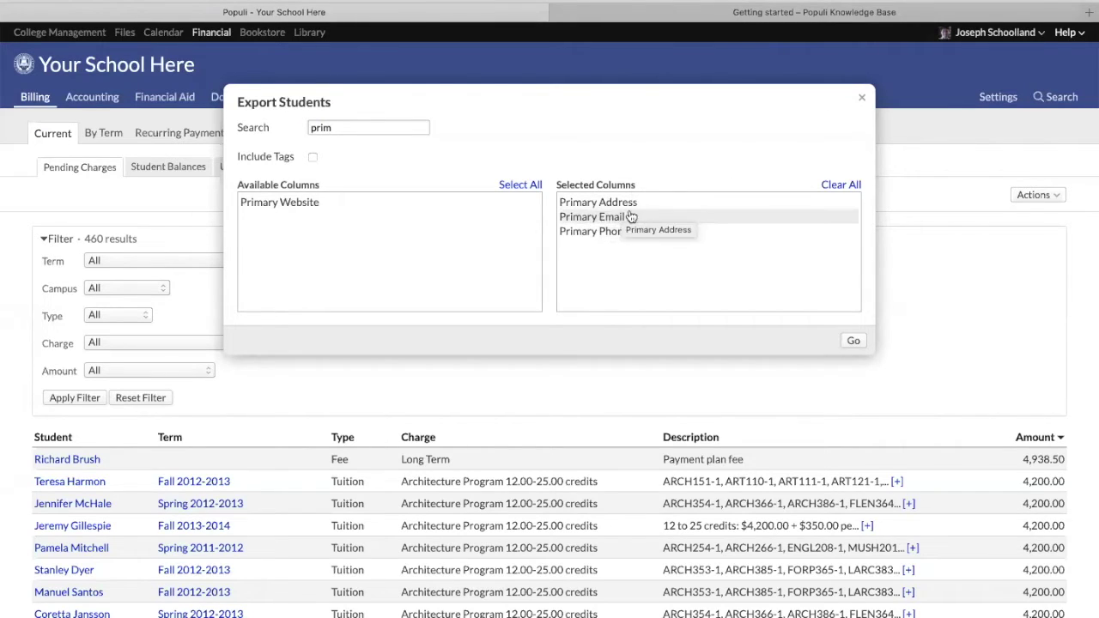
click(862, 98)
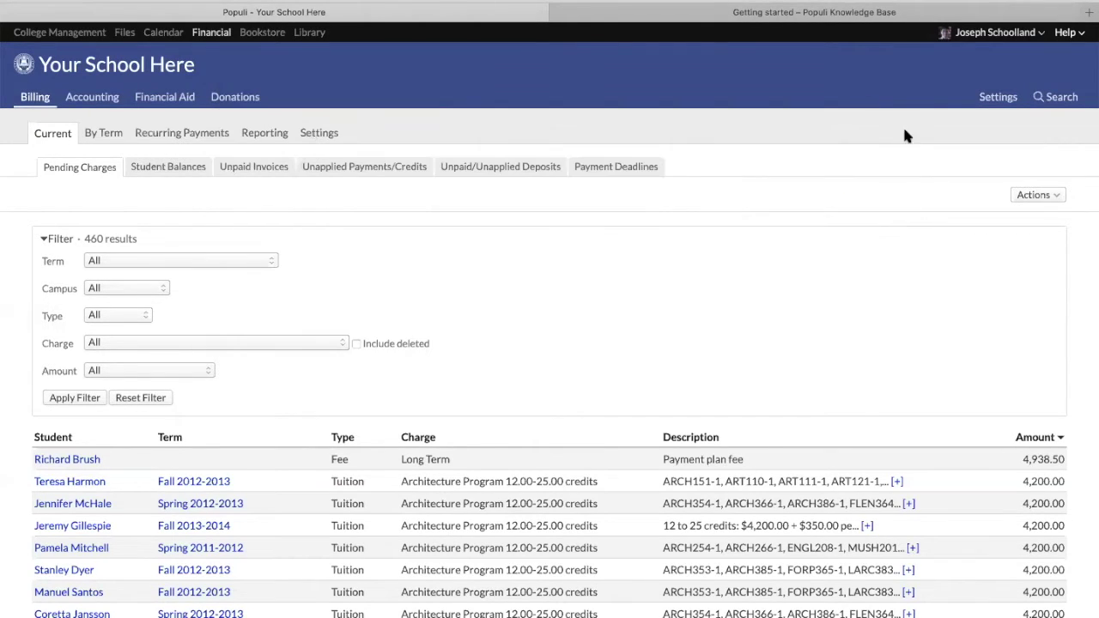
click(1054, 199)
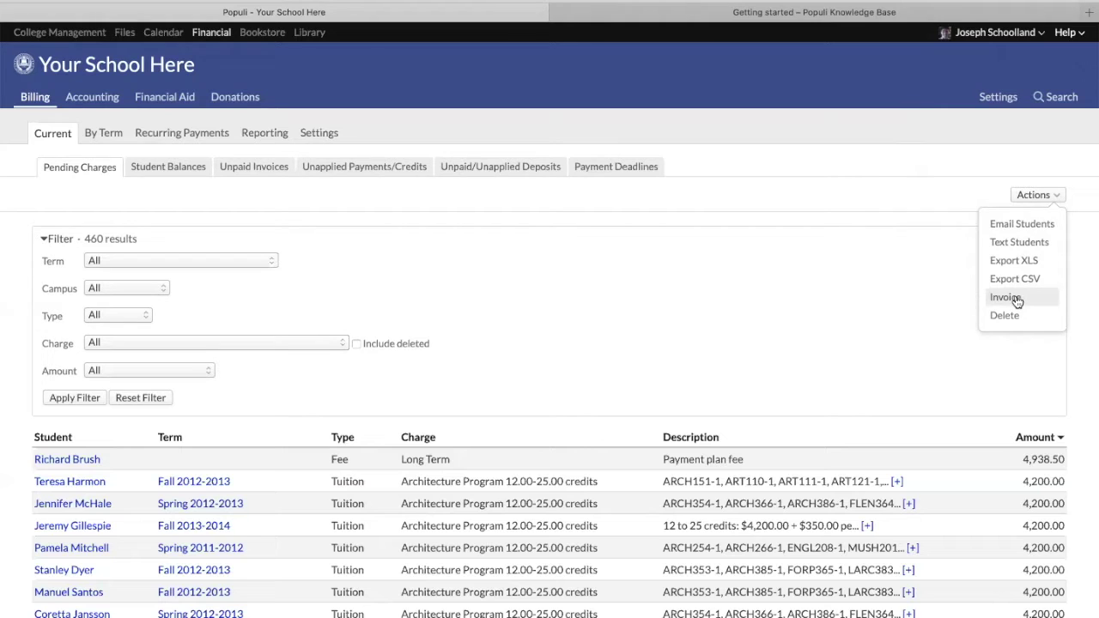
click(736, 291)
click(1048, 197)
click(600, 291)
scroll(516, 309, down, 2)
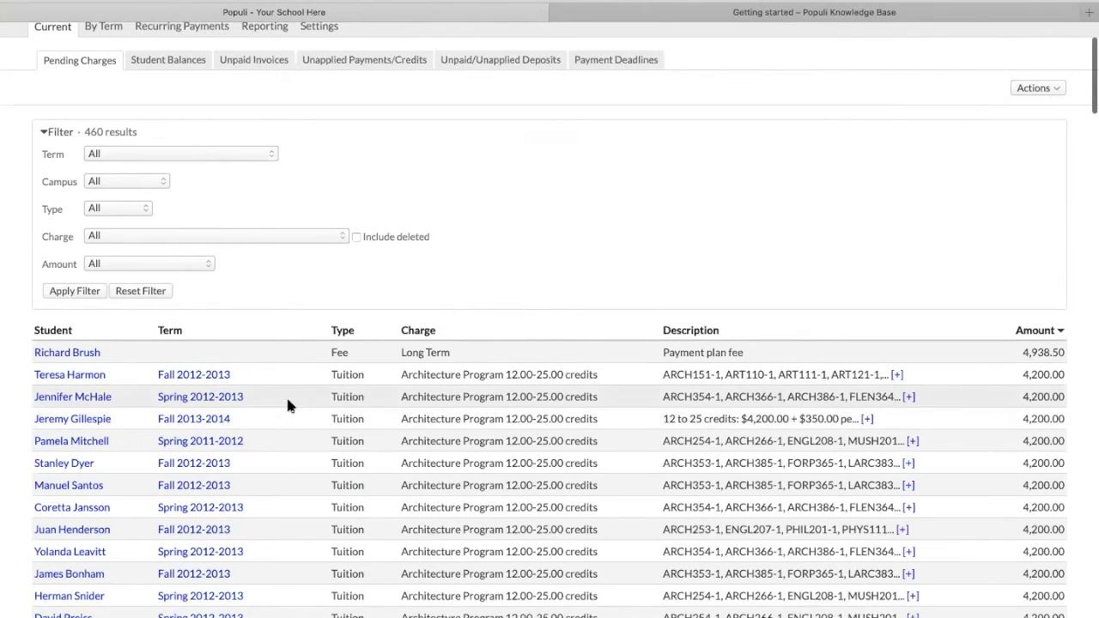
click(70, 375)
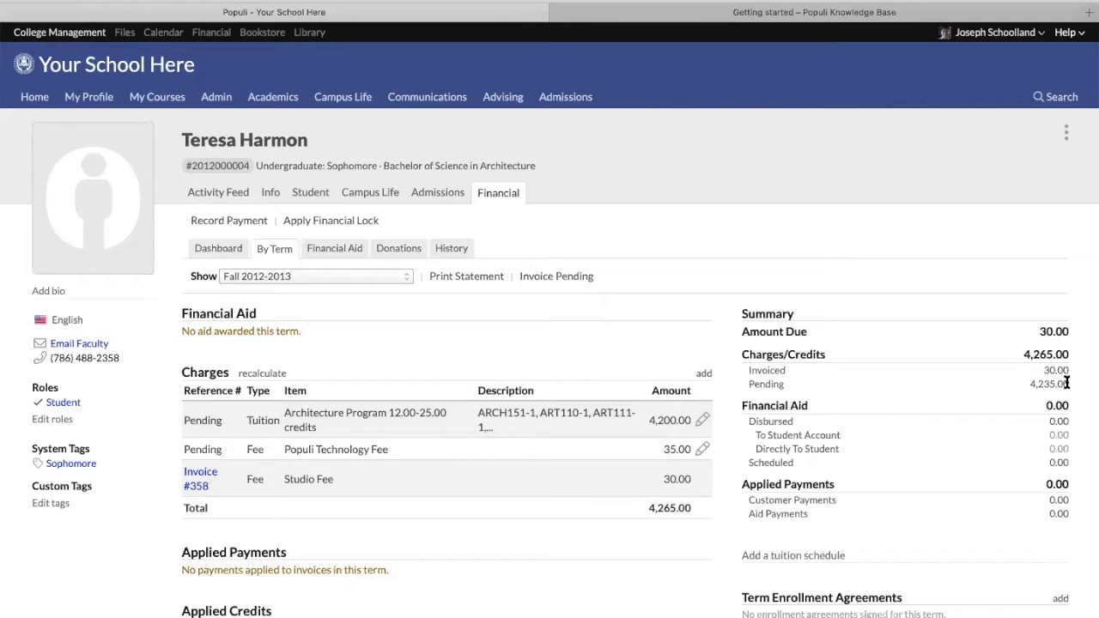
Highlight the 4,235.00 pending and 30.00 invoiced amounts in the term's charges
drag(1067, 383, 1044, 370)
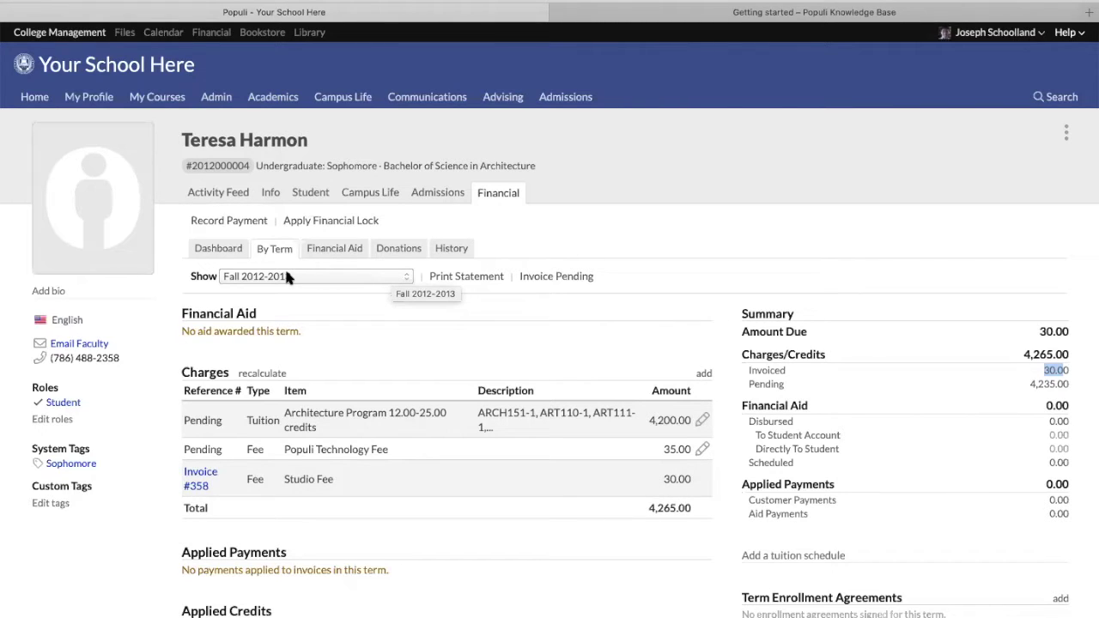
click(1036, 383)
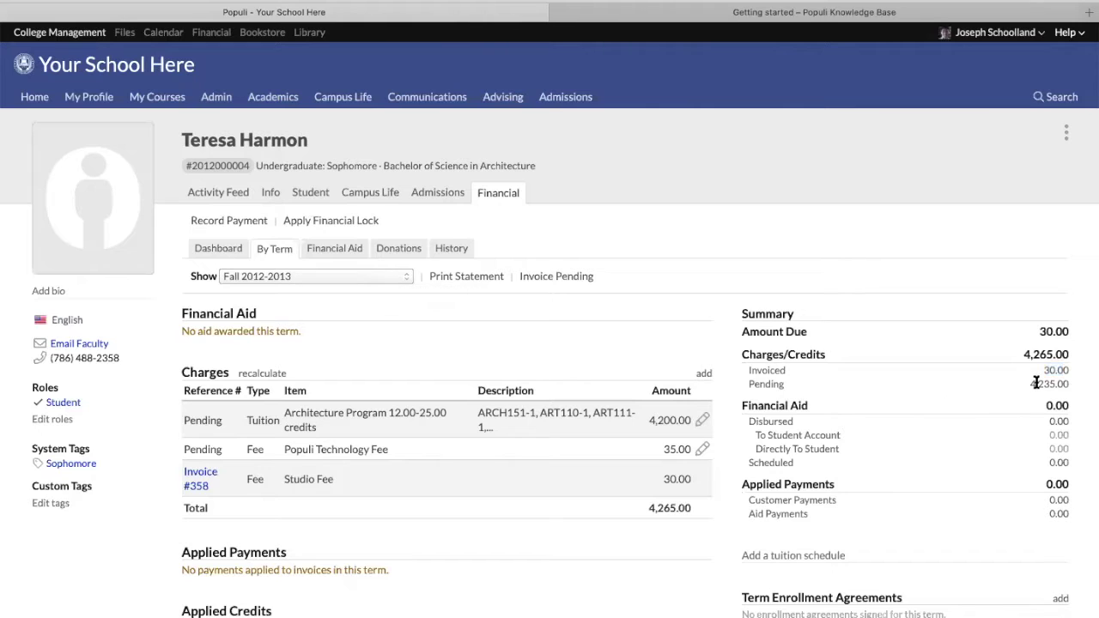
drag(1044, 370, 1048, 369)
click(1026, 391)
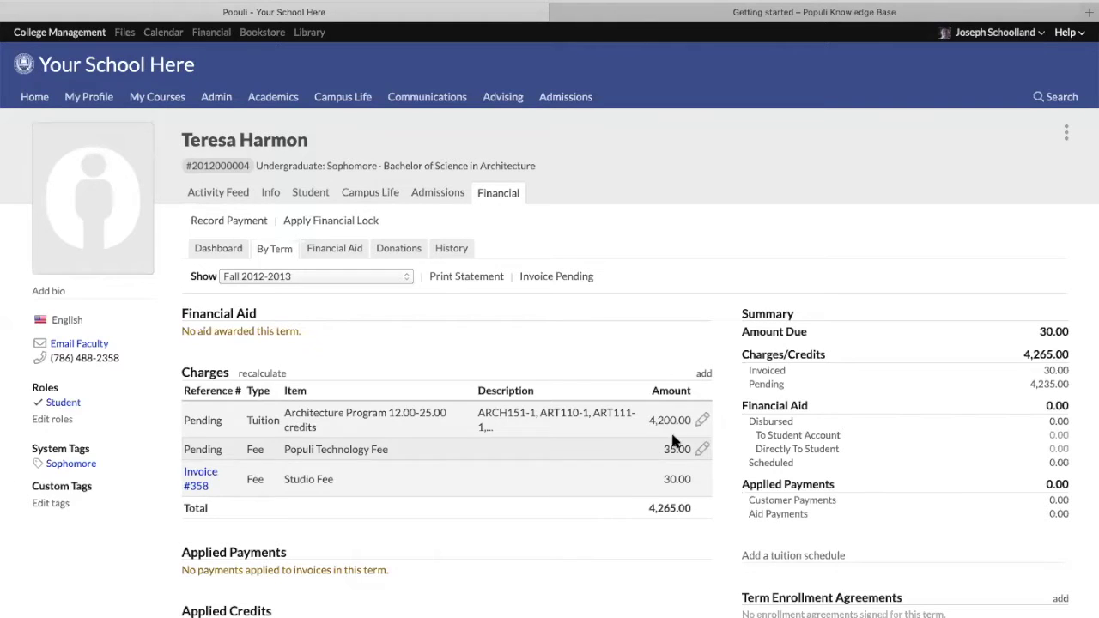
Change the Populi Technology Fee from 35.00 to 45.00, then open and close the tuition charge
click(702, 450)
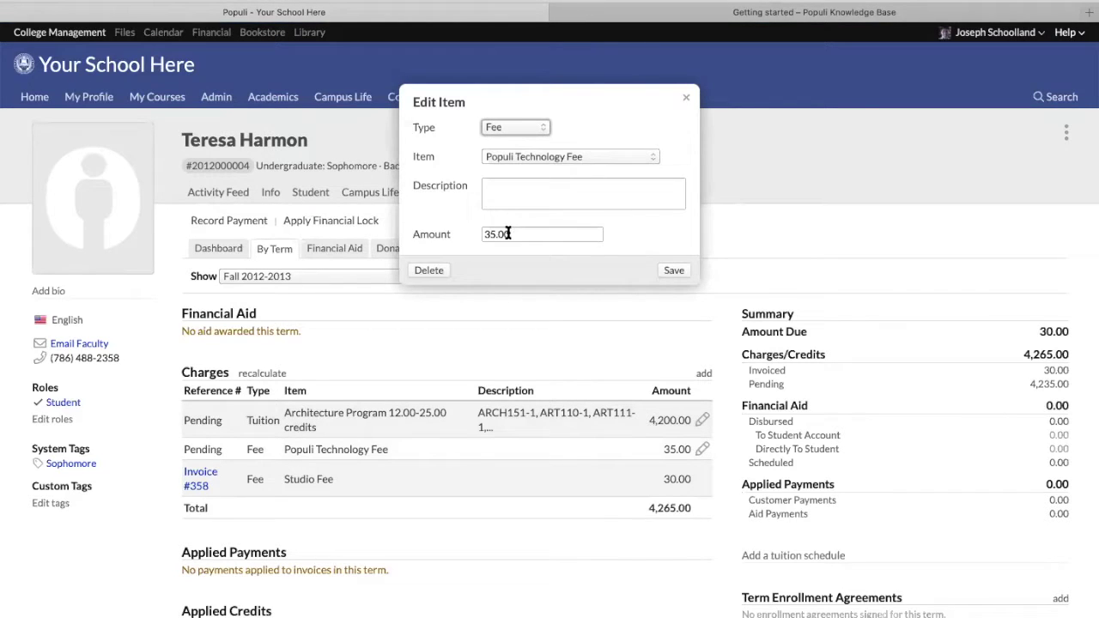
double_click(509, 234)
key(Left)
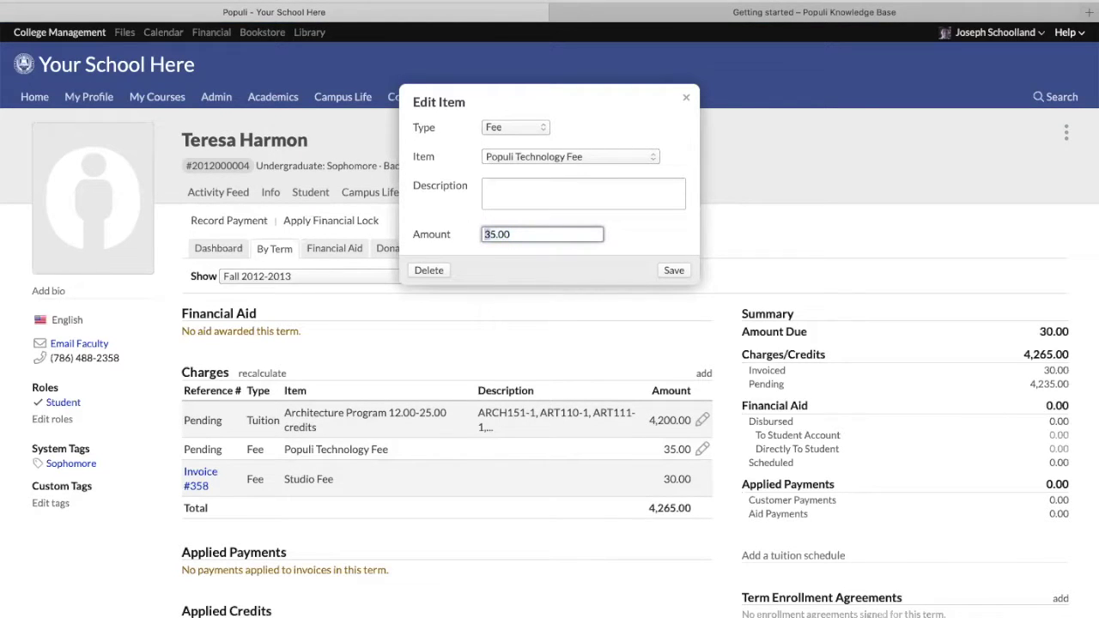
text(4)
click(674, 271)
click(702, 420)
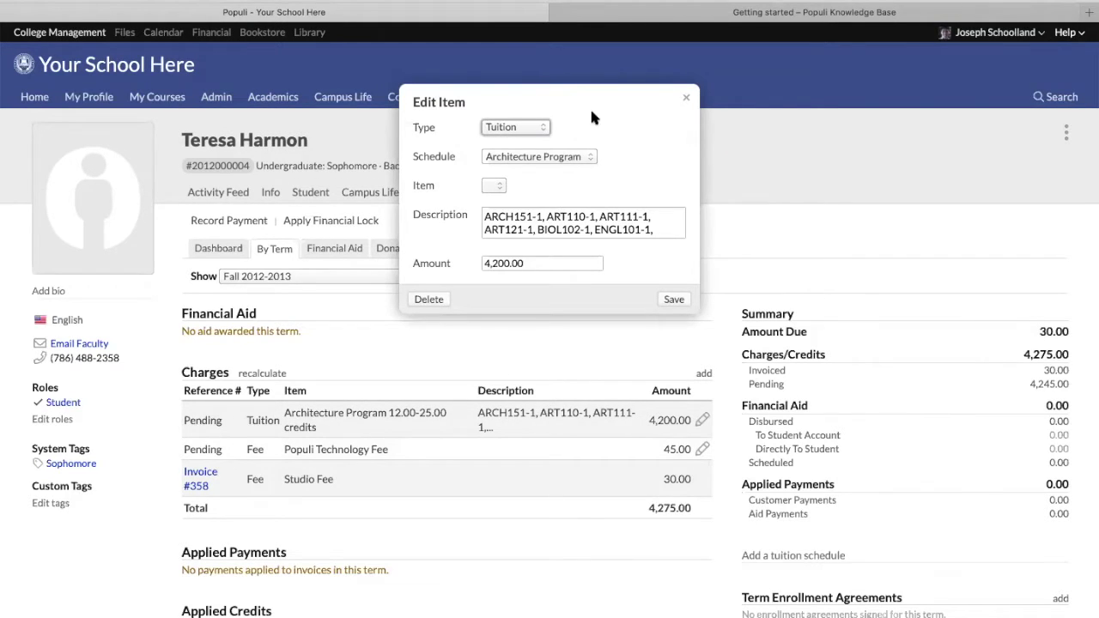
click(685, 100)
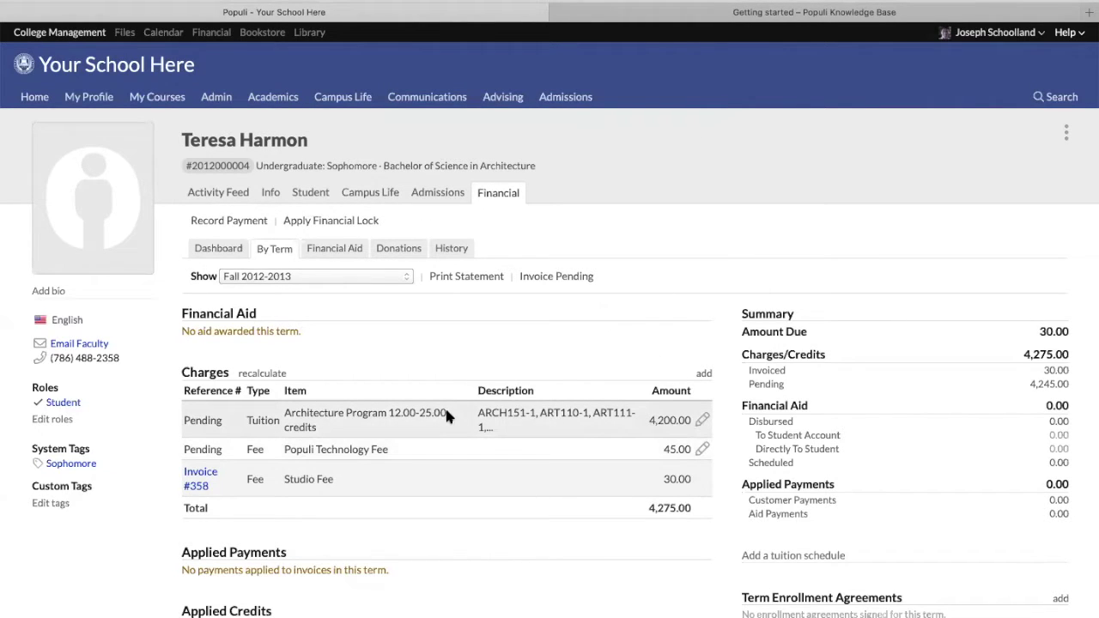
Invoice both pending Fall 2012-2013 charges with default dates as Invoice #497, leaving 0.00 pending
click(570, 278)
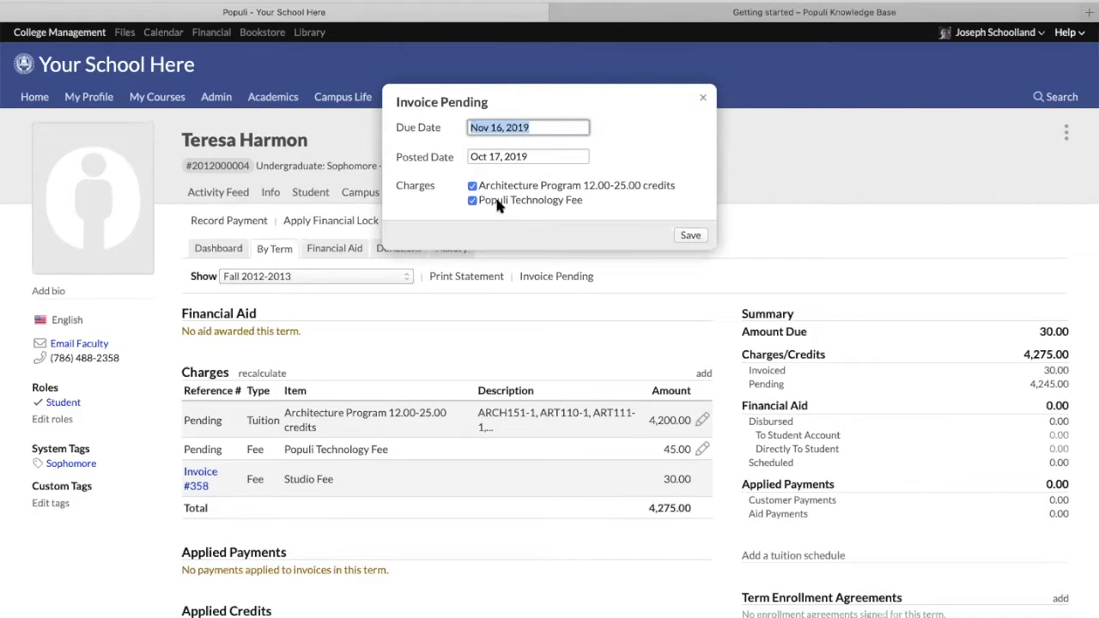
click(693, 236)
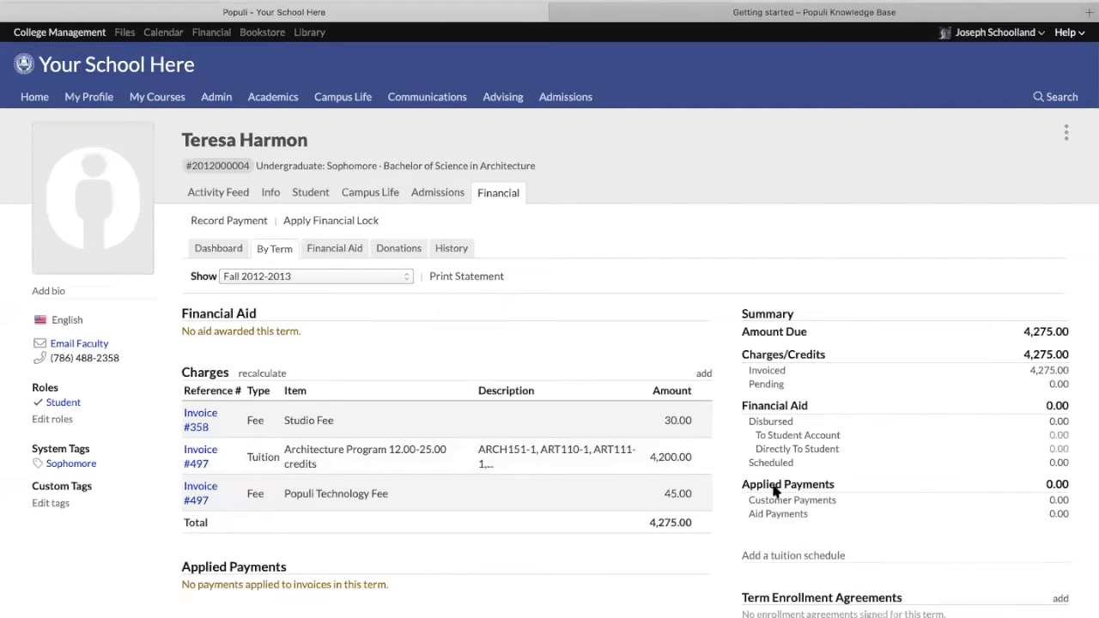
drag(1068, 383, 1054, 382)
Open Invoice #497 and preview a write-off to 6549132: Bad Debt without saving it
click(1056, 369)
click(191, 454)
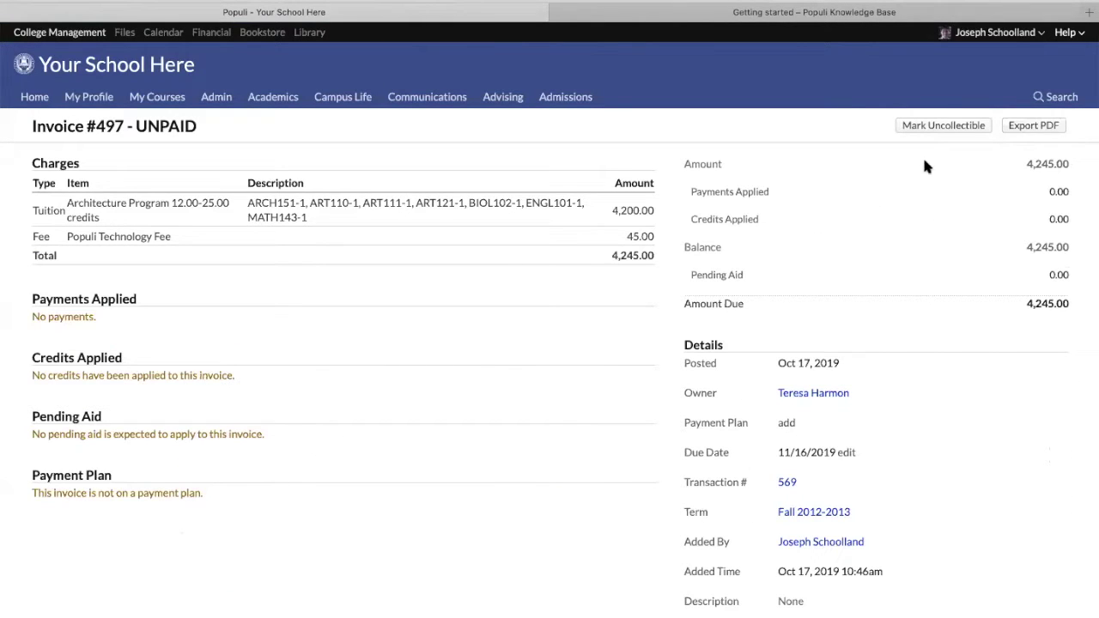
click(921, 127)
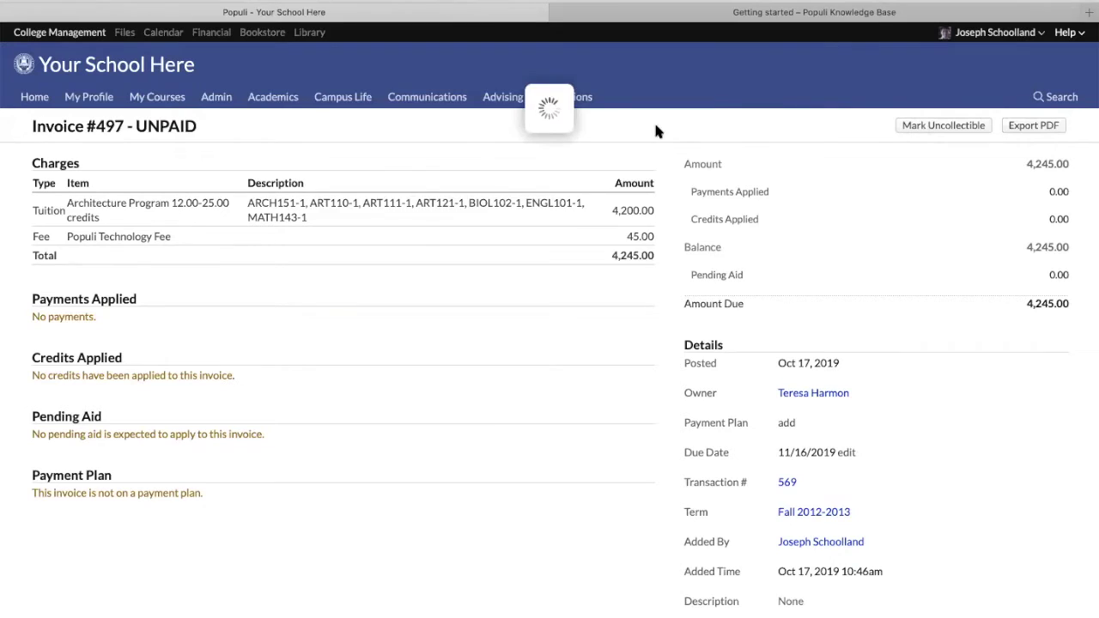
click(587, 200)
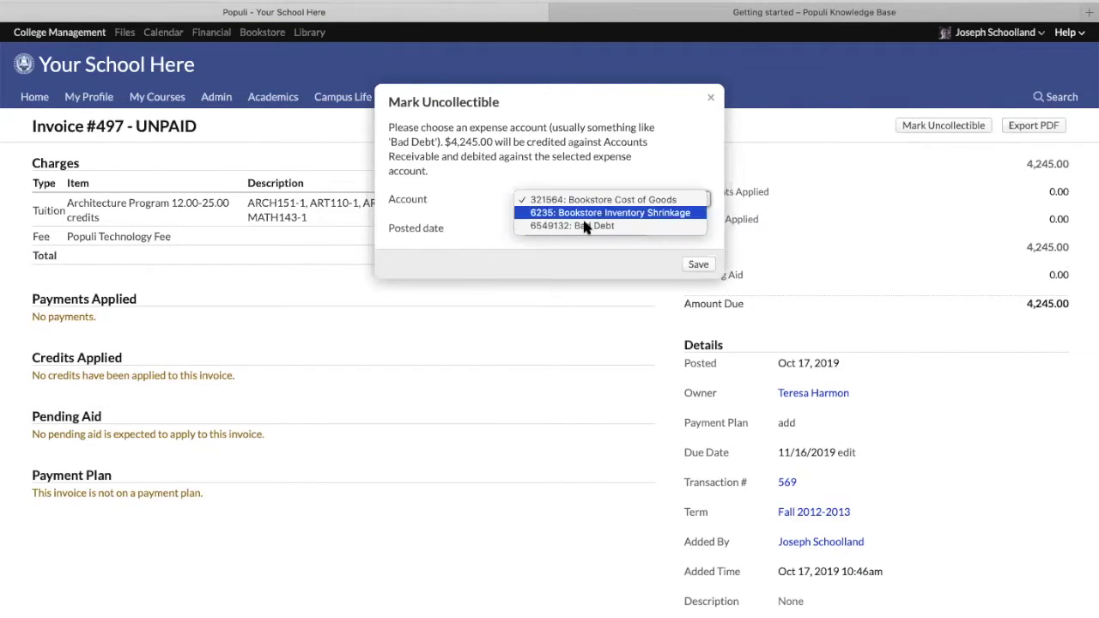
click(589, 226)
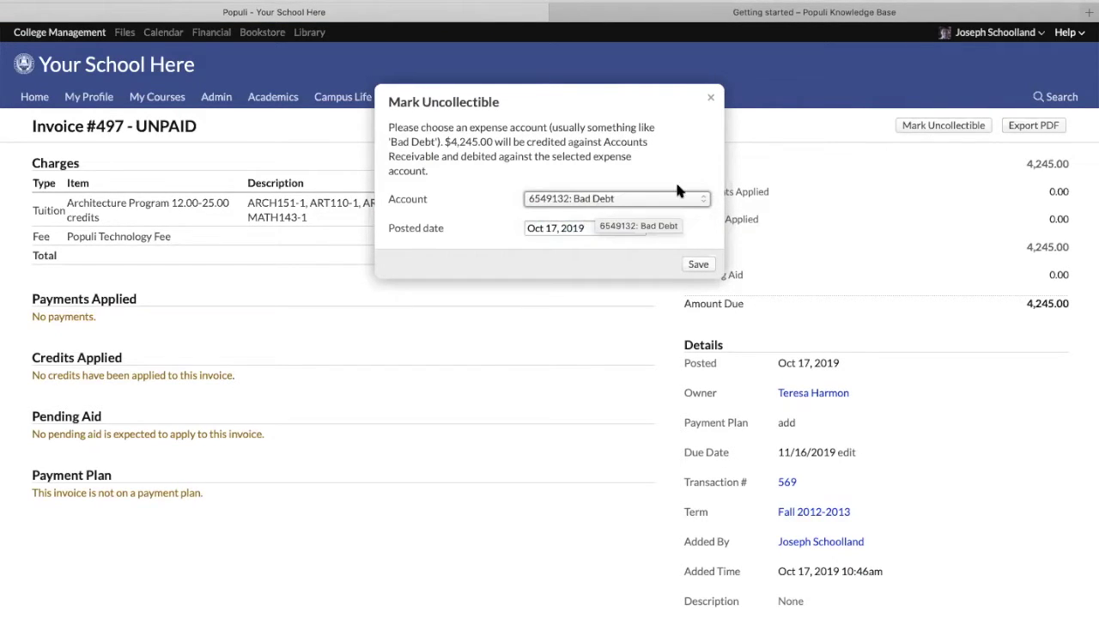
click(711, 102)
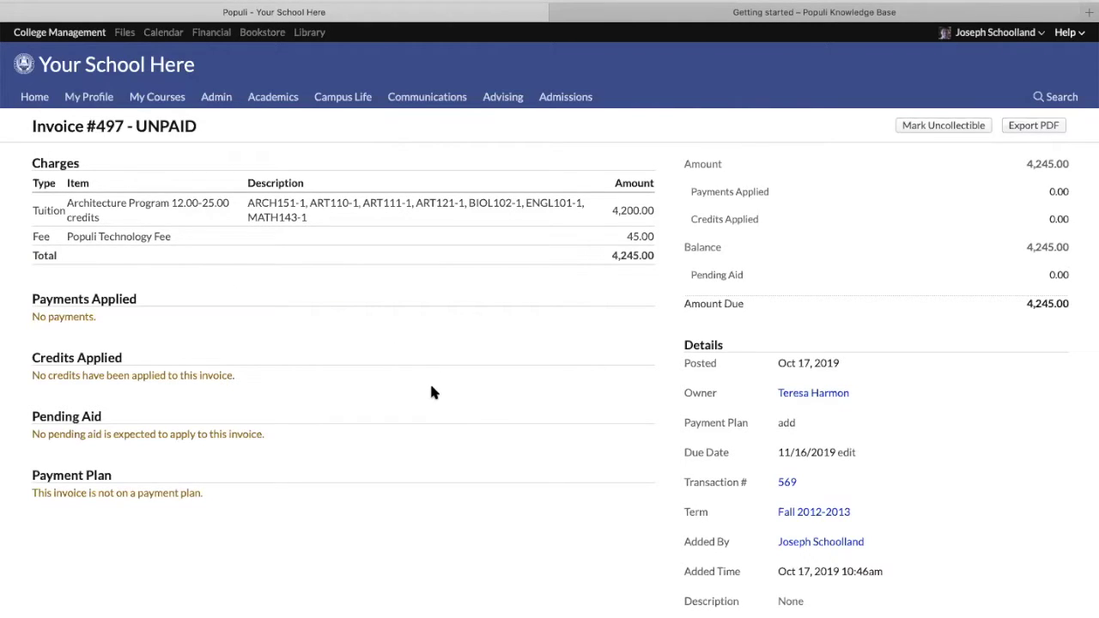
Open transaction #569 from invoice #497 and show its detailed ledger entries
click(784, 484)
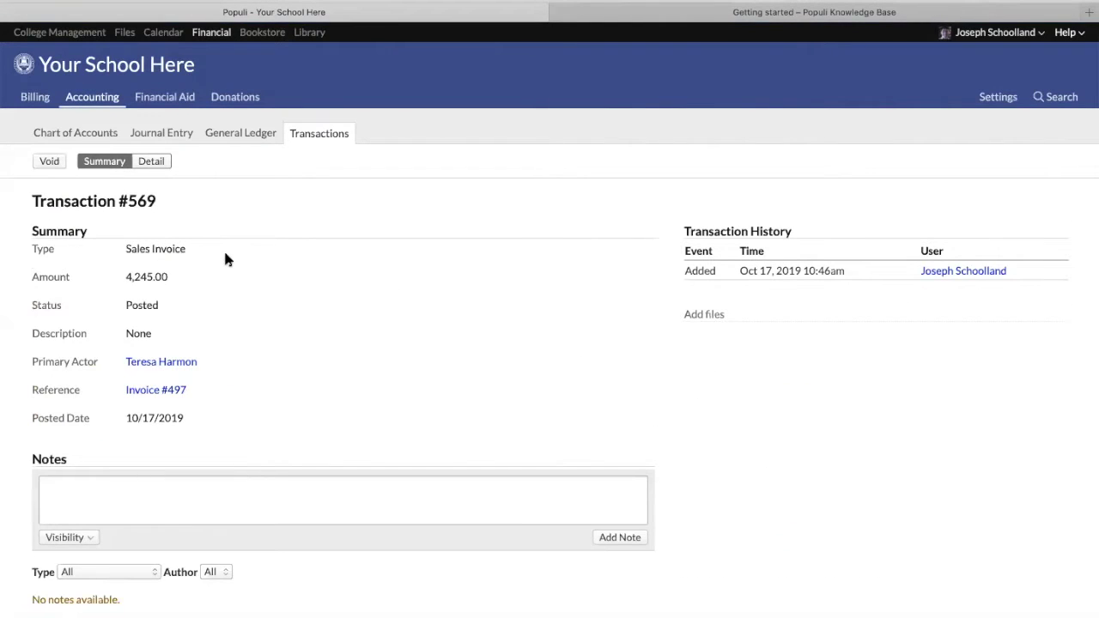
click(152, 162)
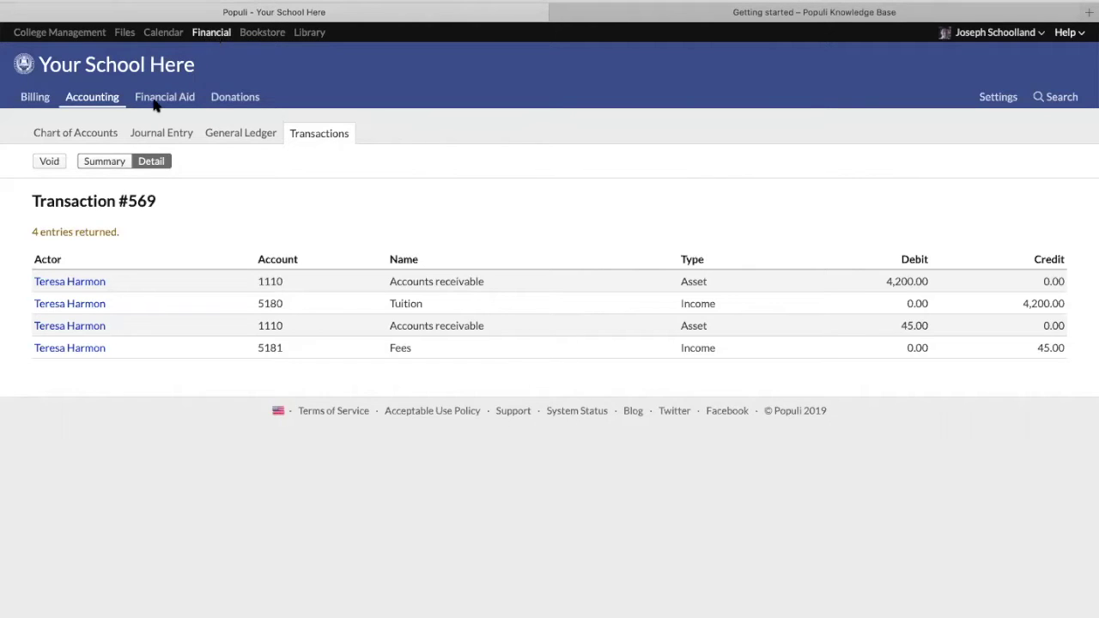
Go to Billing Settings > Fees and open the Lab Fee (30.00 per course)
click(39, 100)
click(309, 134)
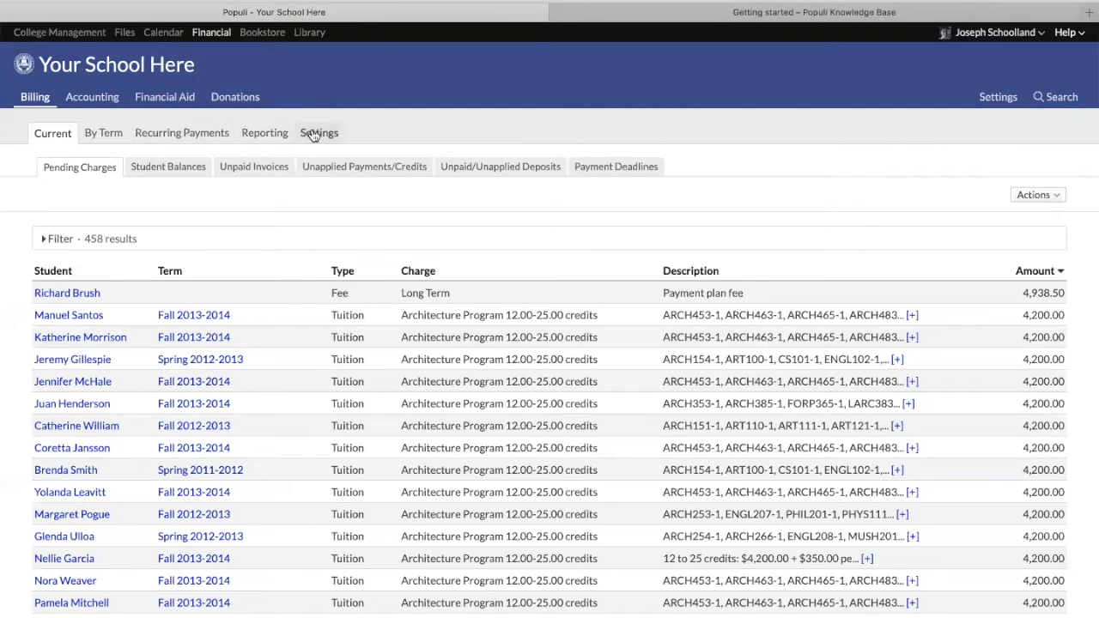
click(222, 166)
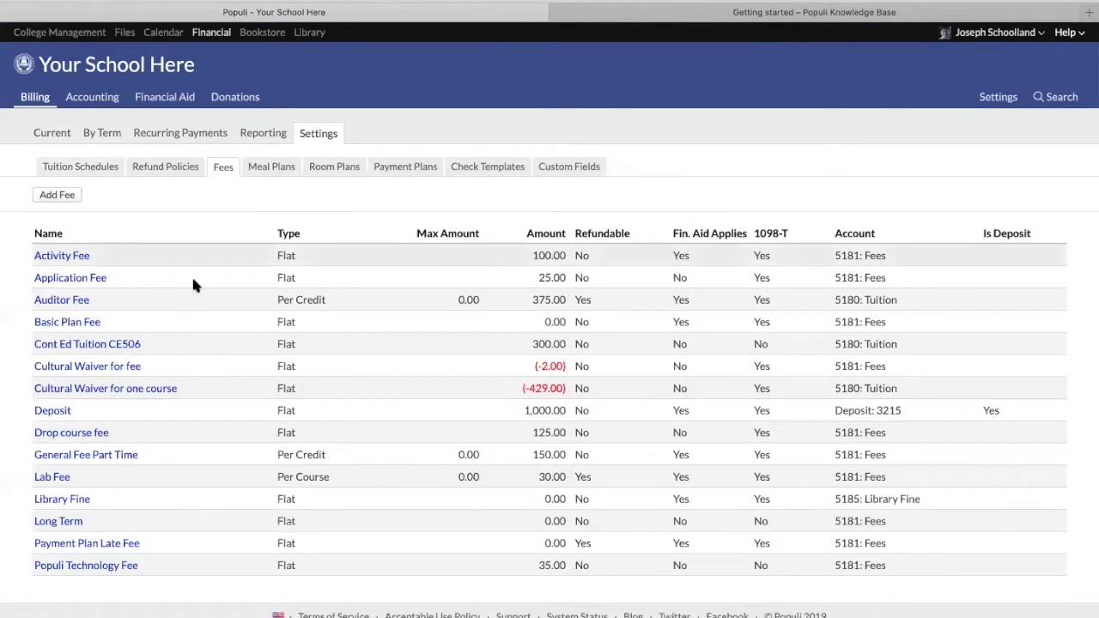
click(51, 476)
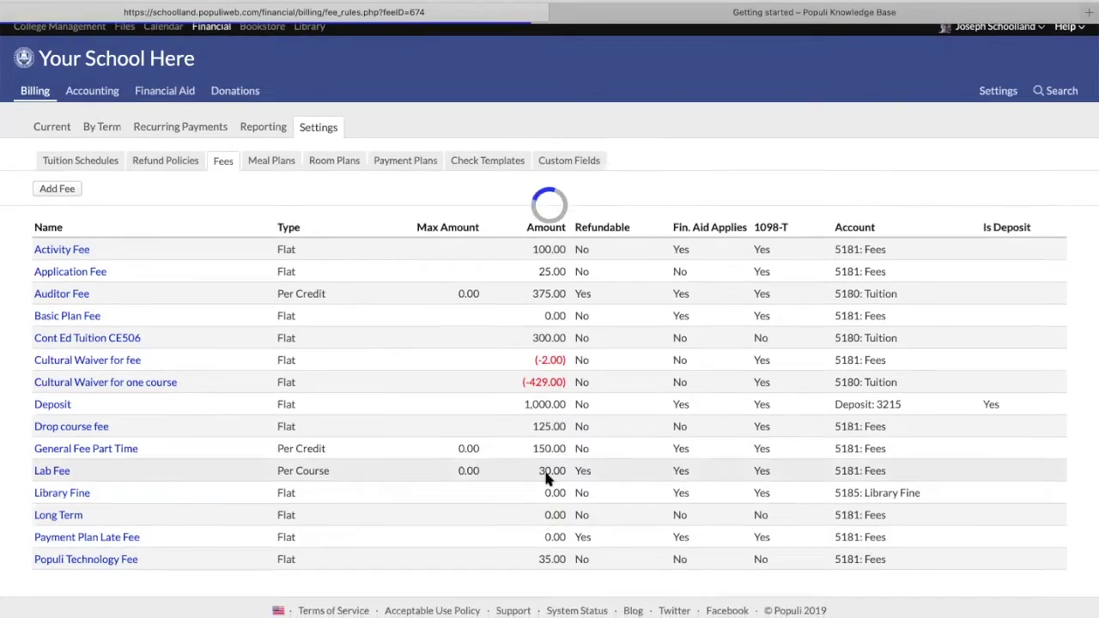
Edit the Lab Fee's rules and review the 100-level and 200-level Architecture course group conditions
scroll(1019, 481, down, 1)
click(1056, 472)
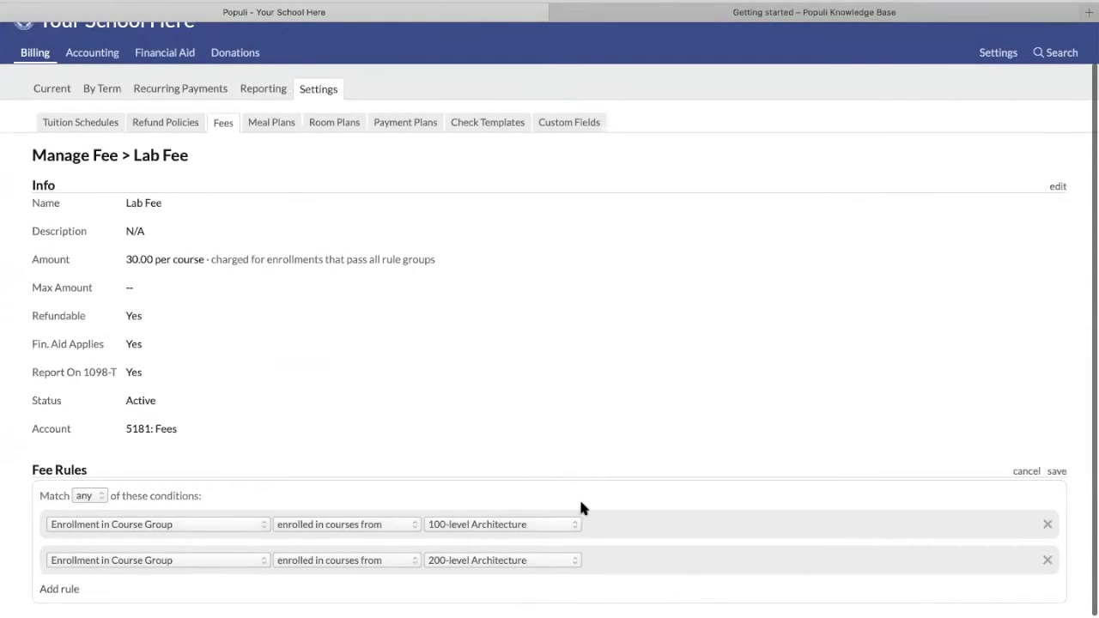
click(217, 523)
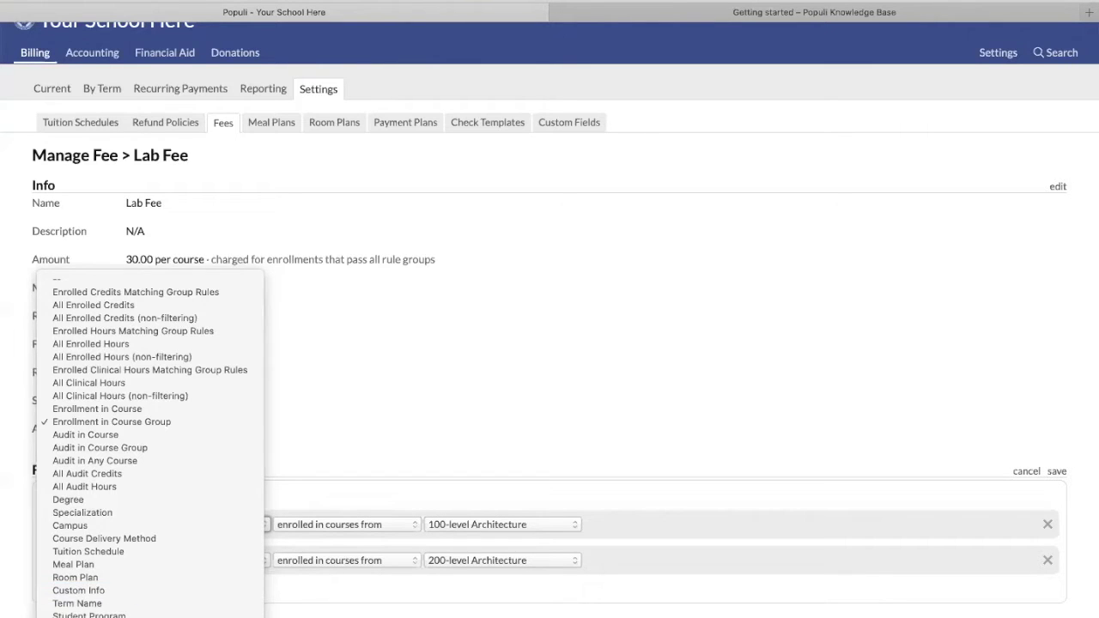
key(Escape)
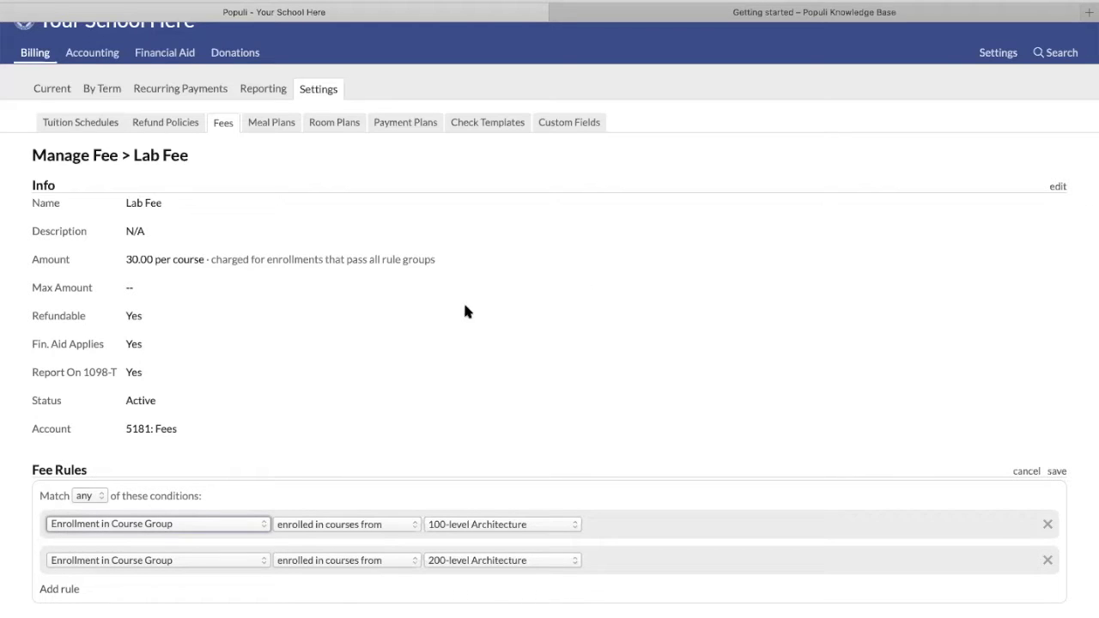
click(485, 344)
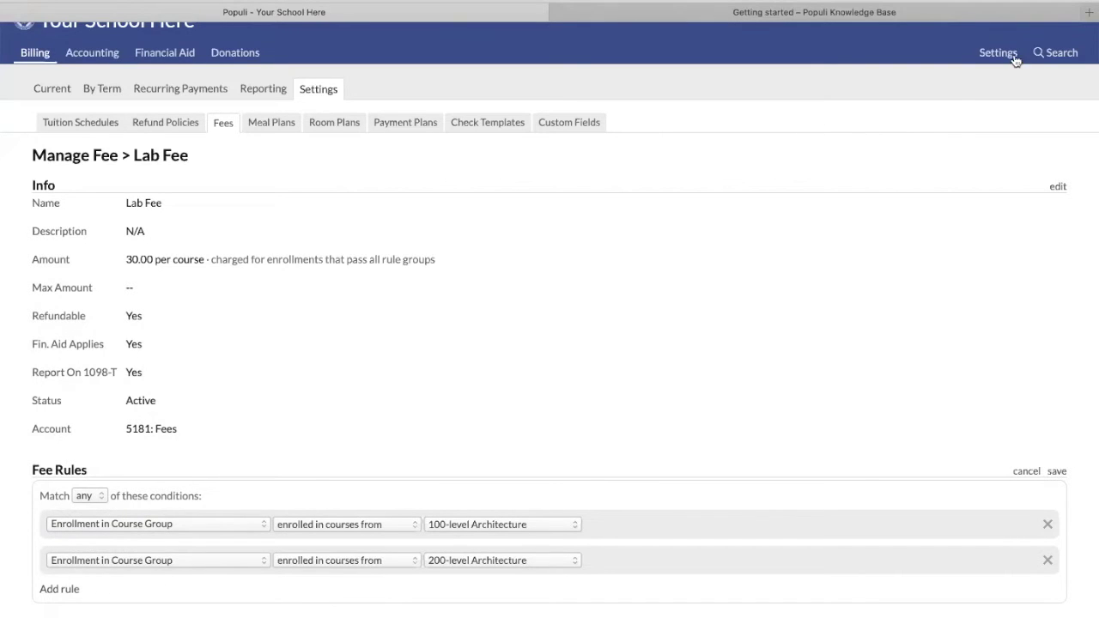
Search for the student by name and open their Financial tab, showing 11,180.00 overdue
click(1056, 53)
text(si)
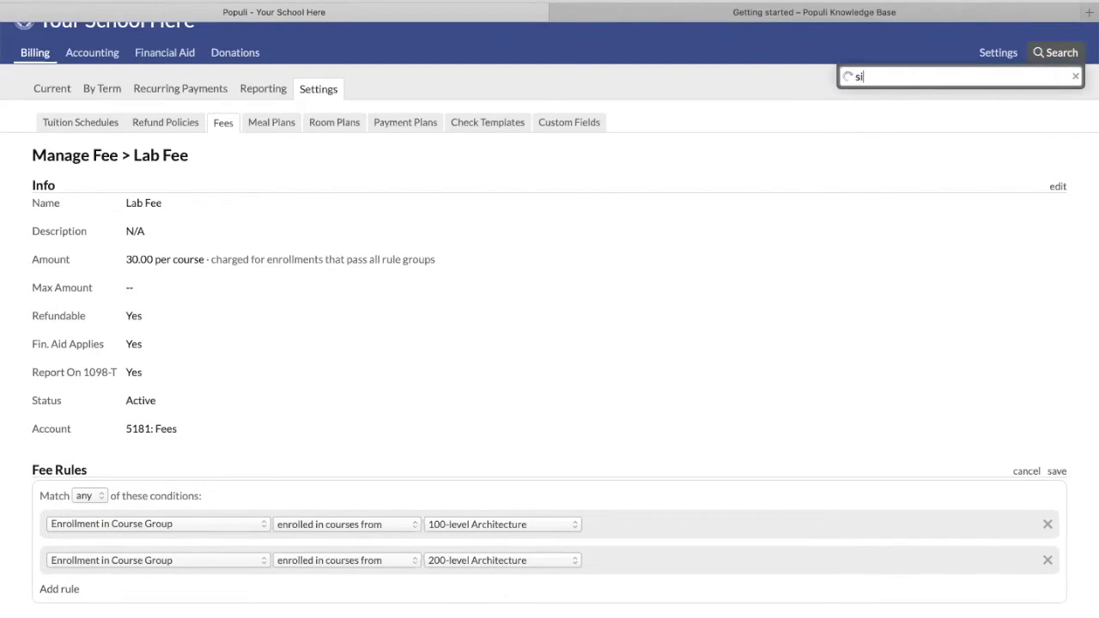
text(mon)
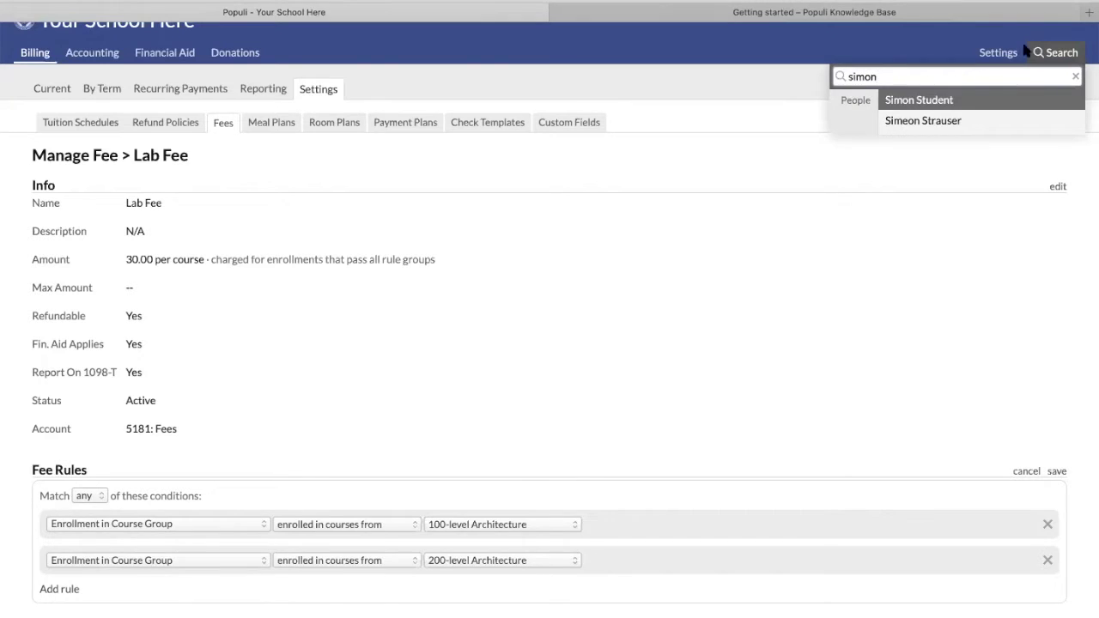
key(Return)
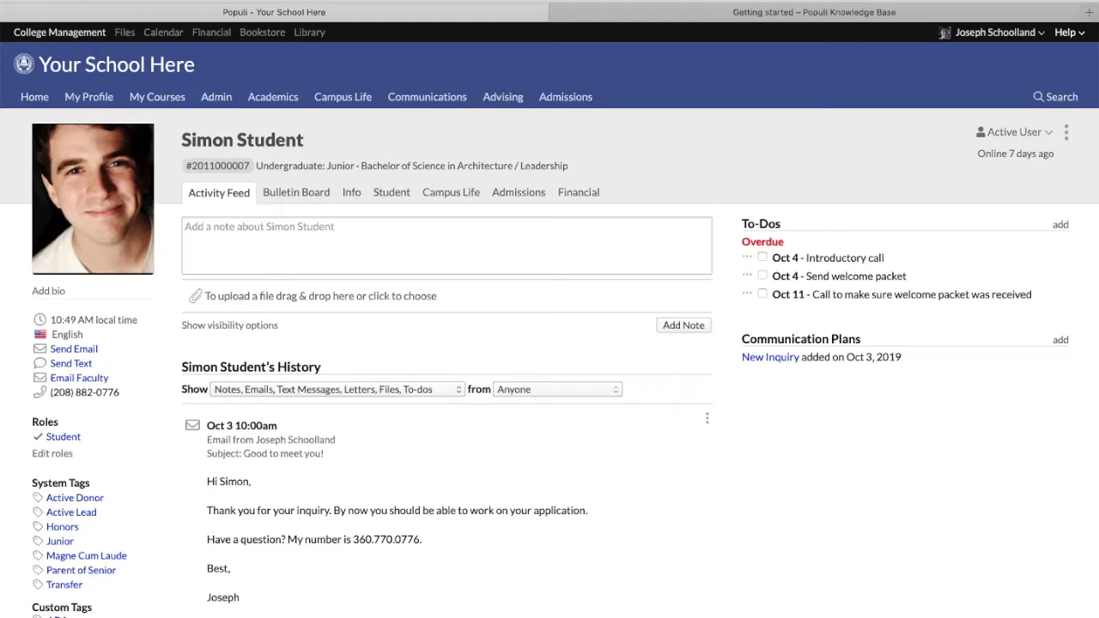
click(393, 192)
click(574, 193)
scroll(913, 472, down, 1)
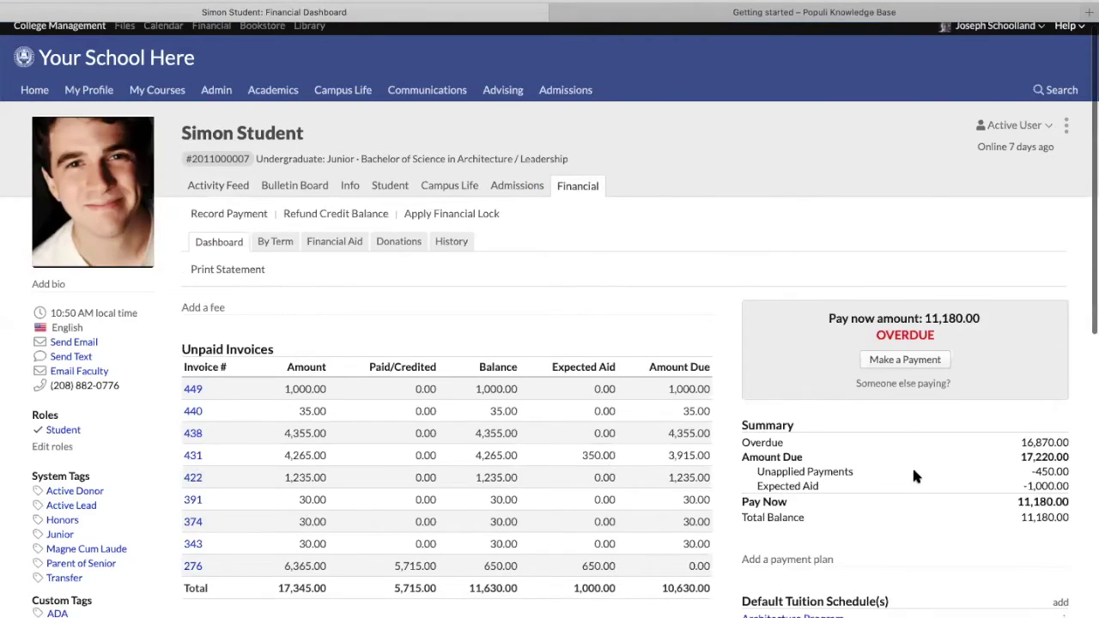
scroll(912, 471, down, 5)
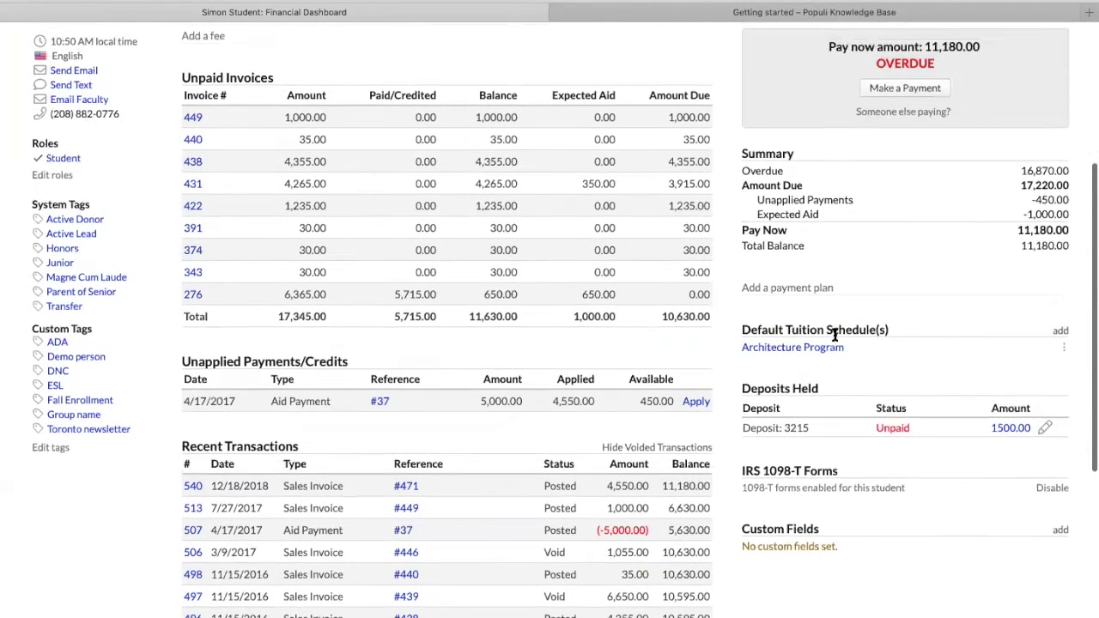
scroll(834, 335, up, 1)
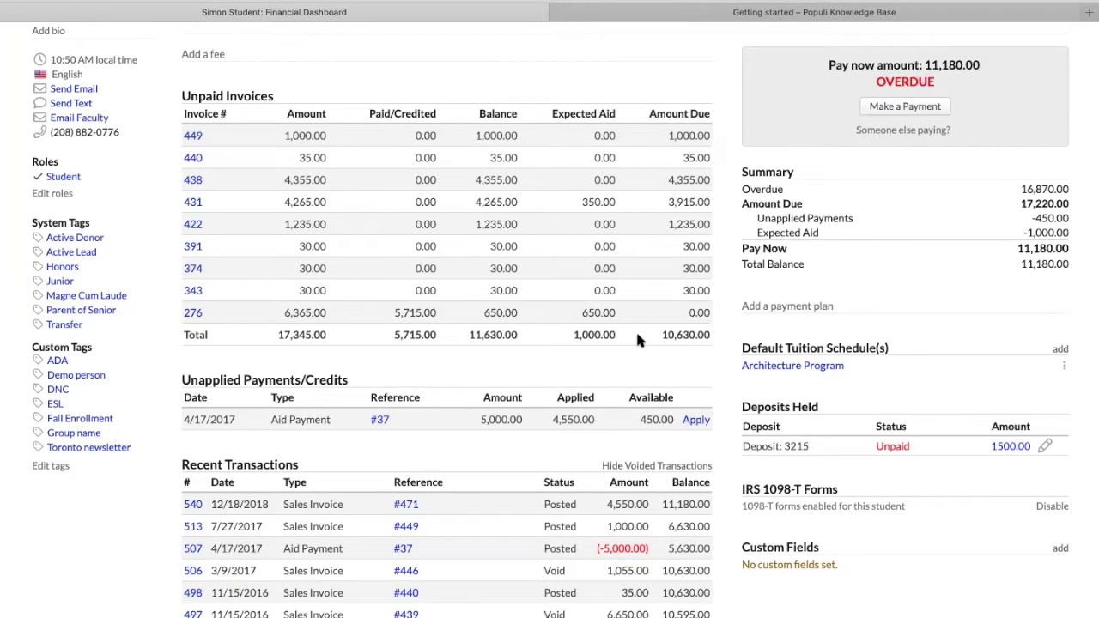
scroll(636, 342, up, 1)
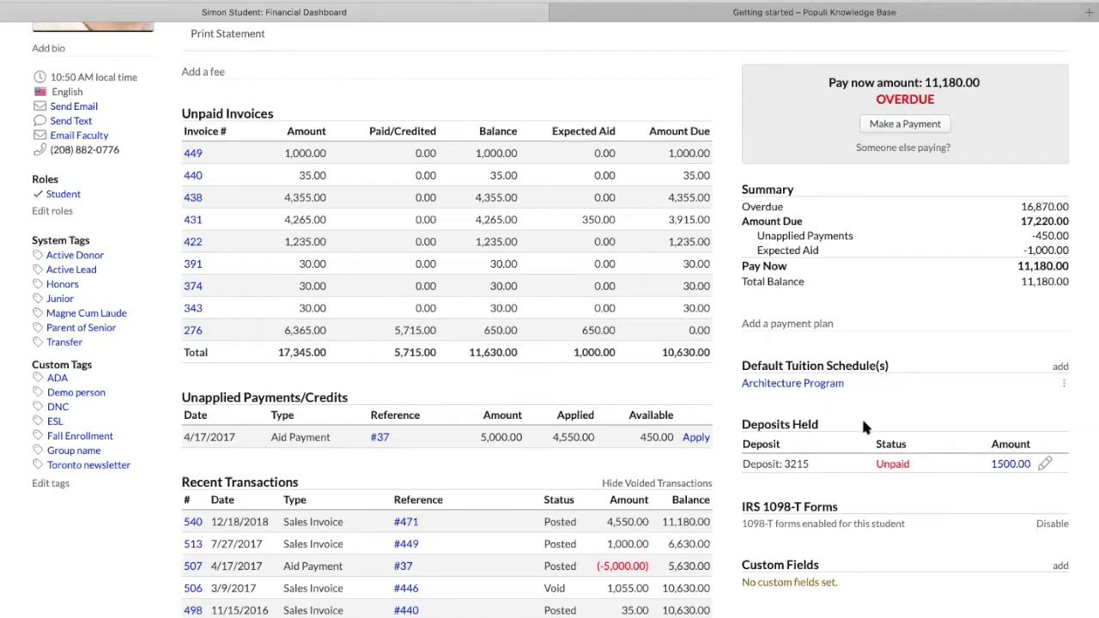
scroll(933, 455, down, 1)
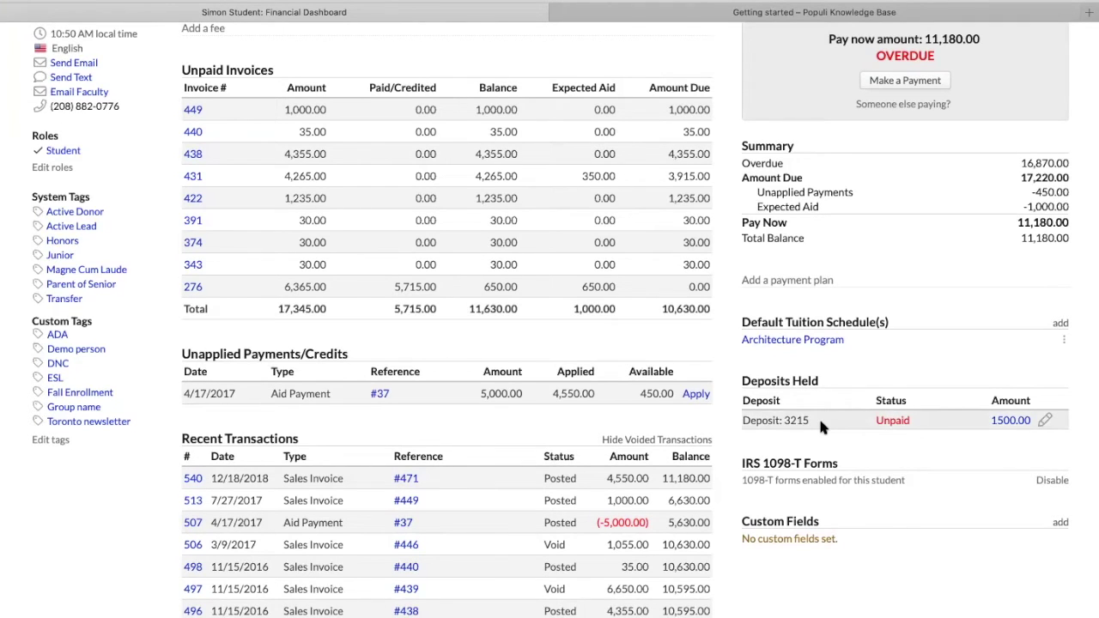
scroll(819, 427, up, 1)
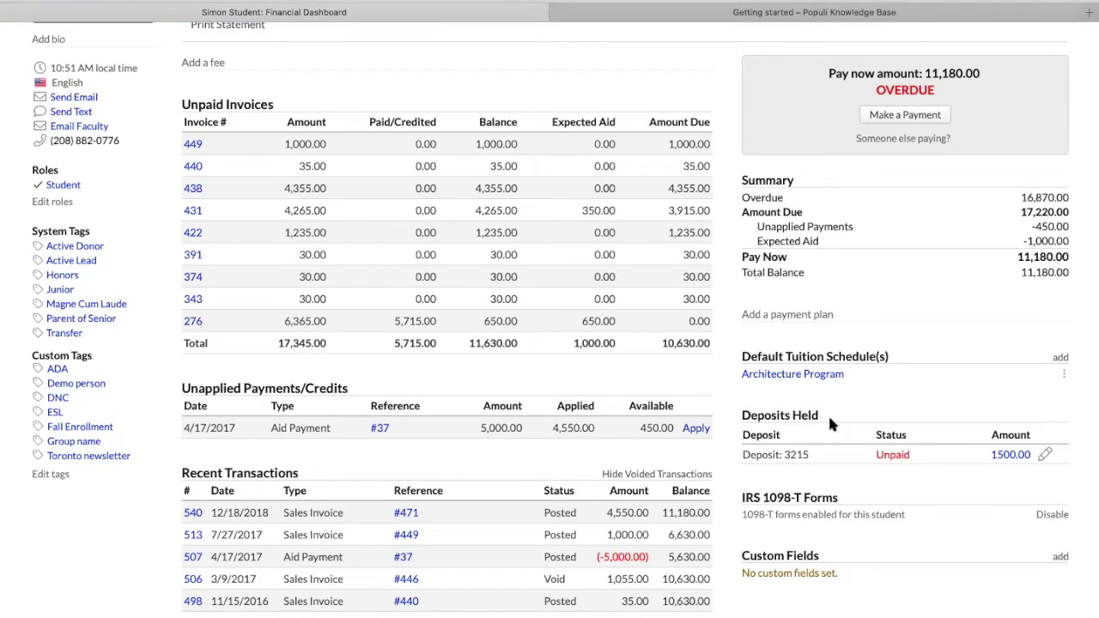
drag(755, 457, 809, 456)
double_click(887, 455)
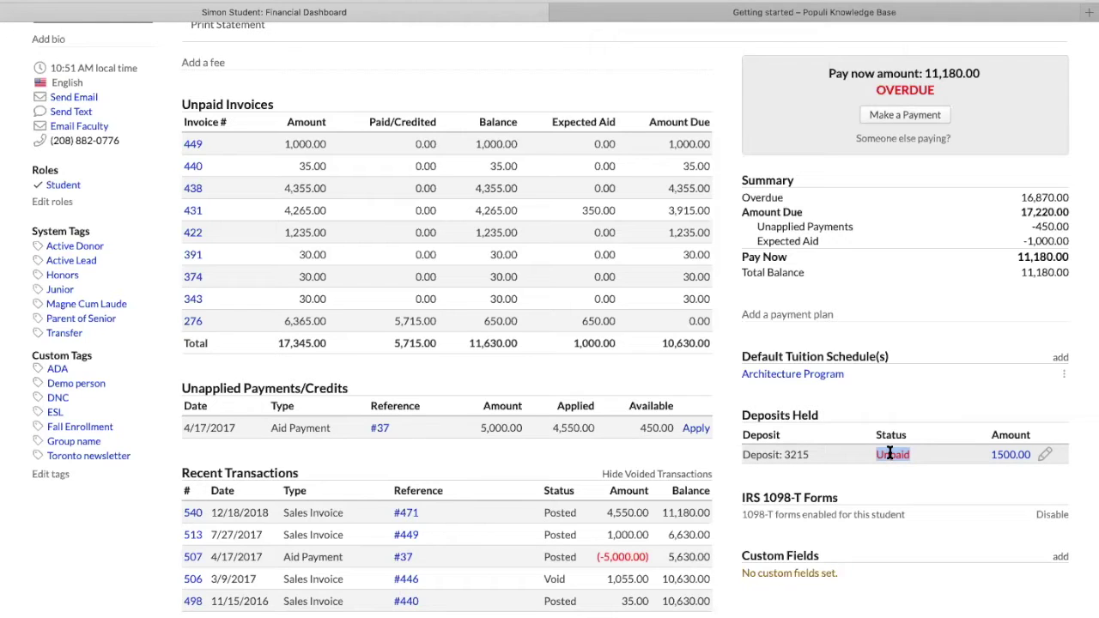
click(1046, 456)
Highlight deposit 3215's awaiting-payment status text
double_click(516, 154)
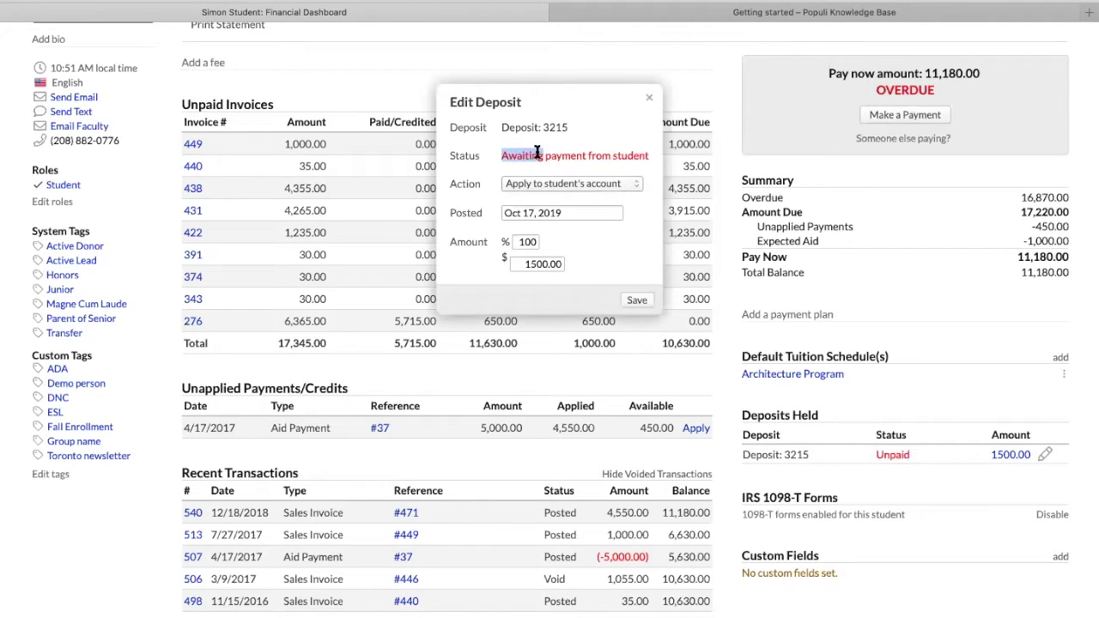
drag(537, 153, 635, 156)
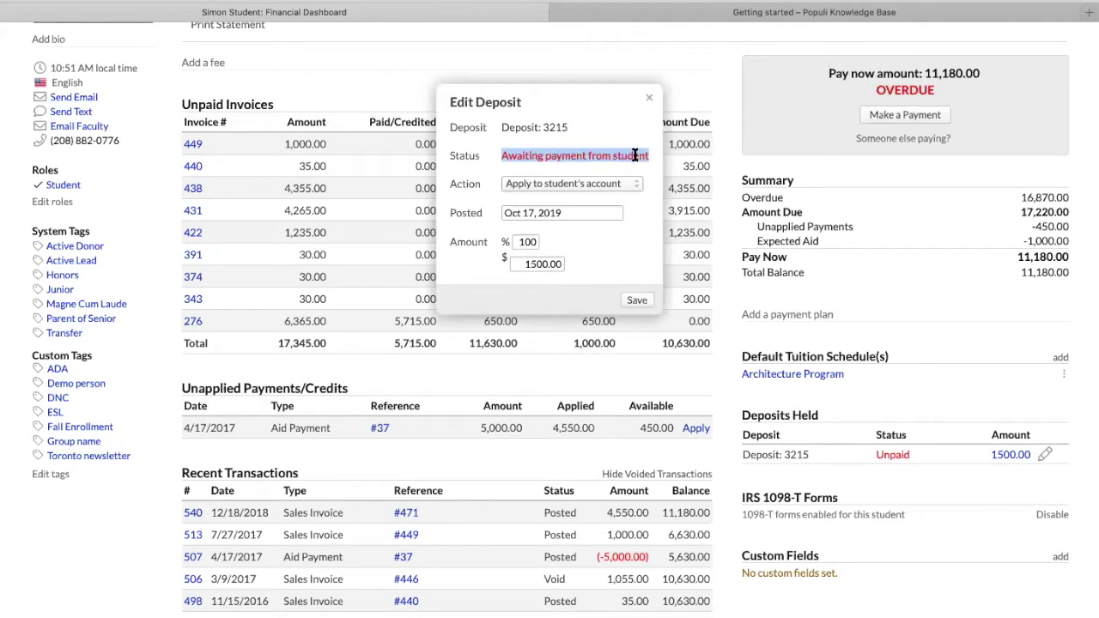
click(513, 156)
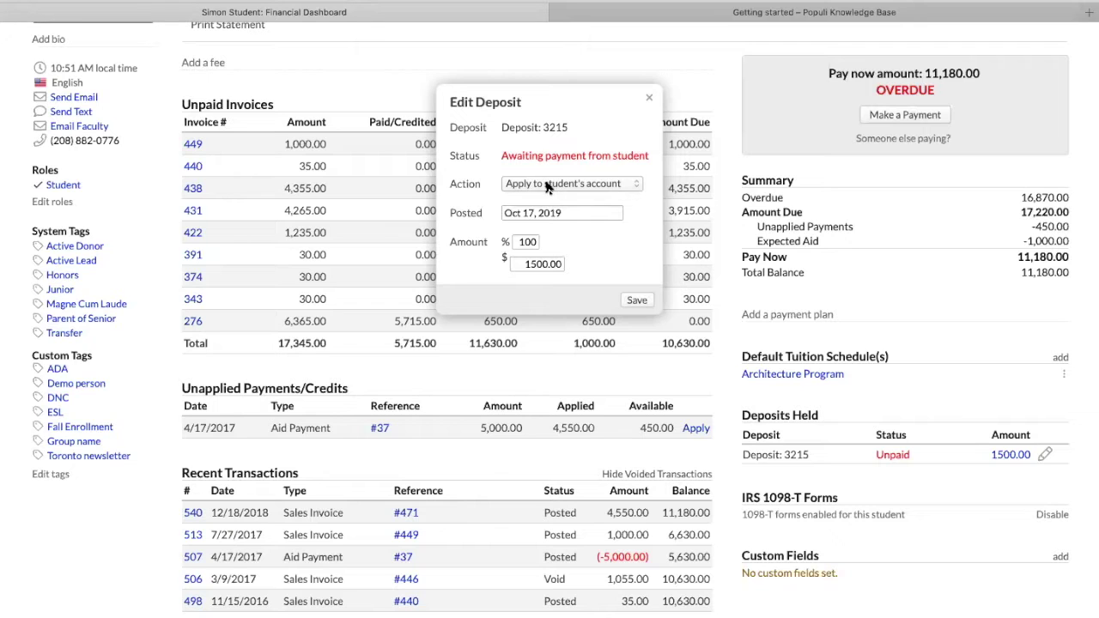
Try Refund to student for the deposit, entering 60 percent and an 800 dollar amount
click(547, 188)
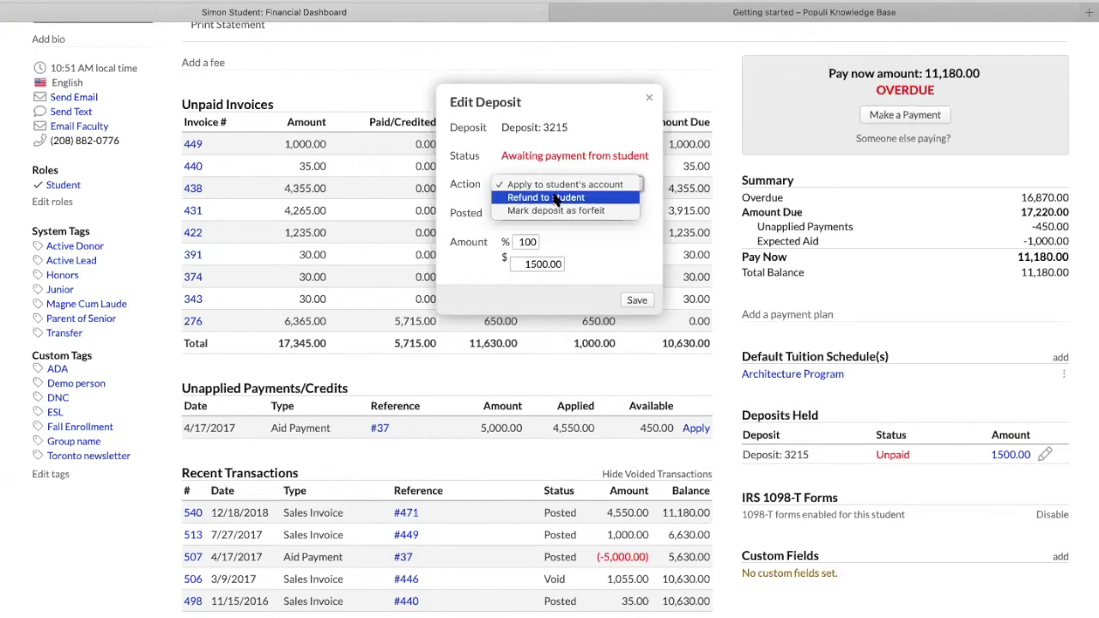
click(556, 198)
double_click(519, 243)
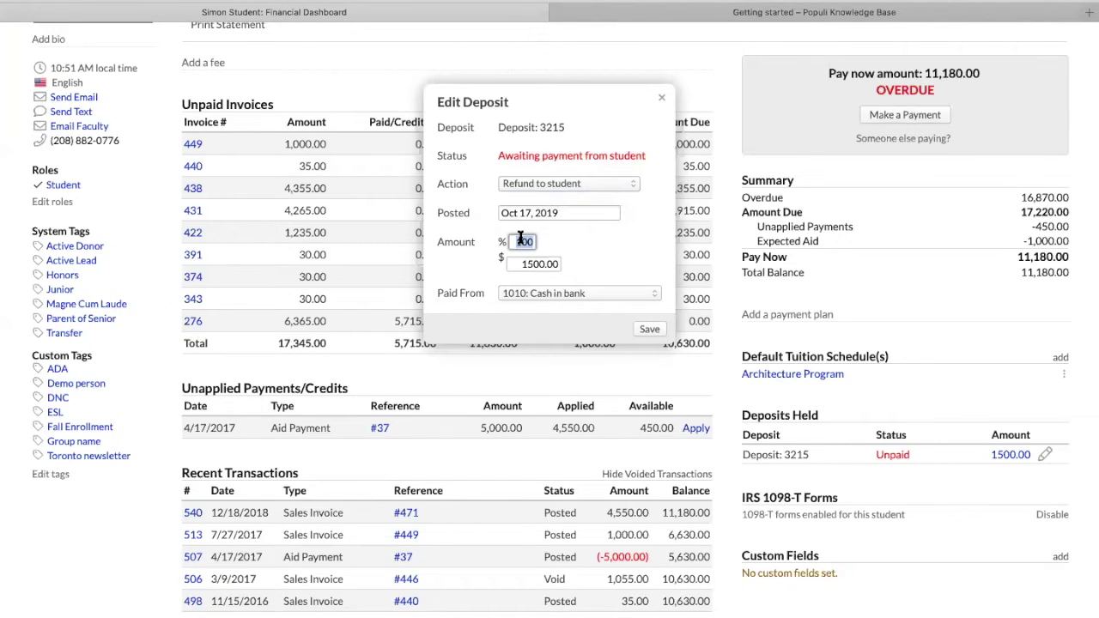
text(60)
double_click(529, 267)
text(800)
click(591, 250)
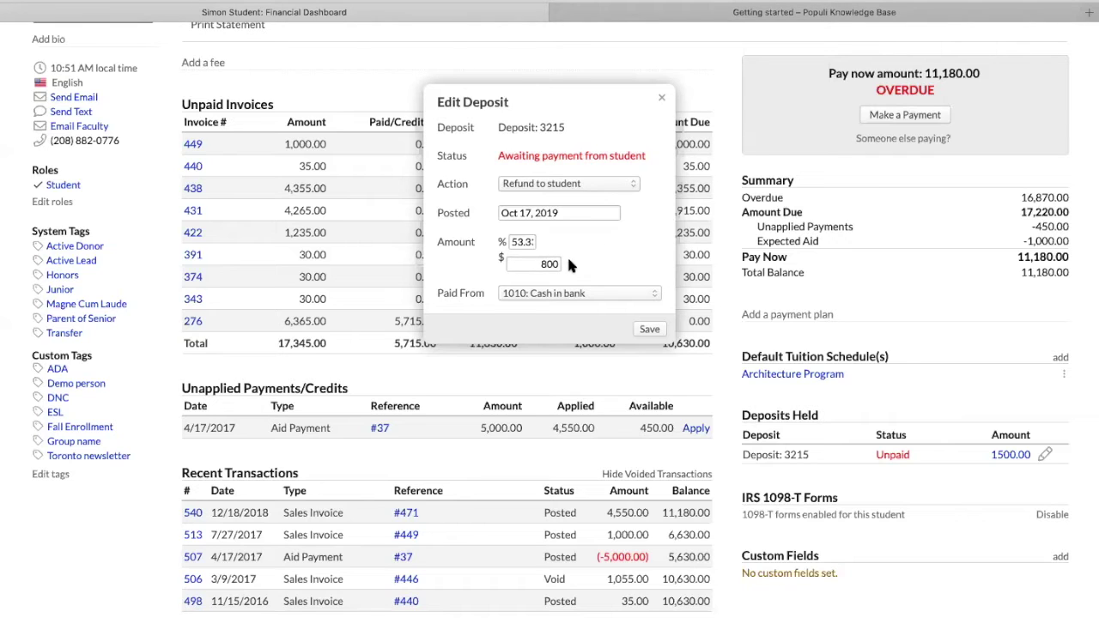
Switch the deposit action to Apply to student's account and clear the percentage
click(547, 183)
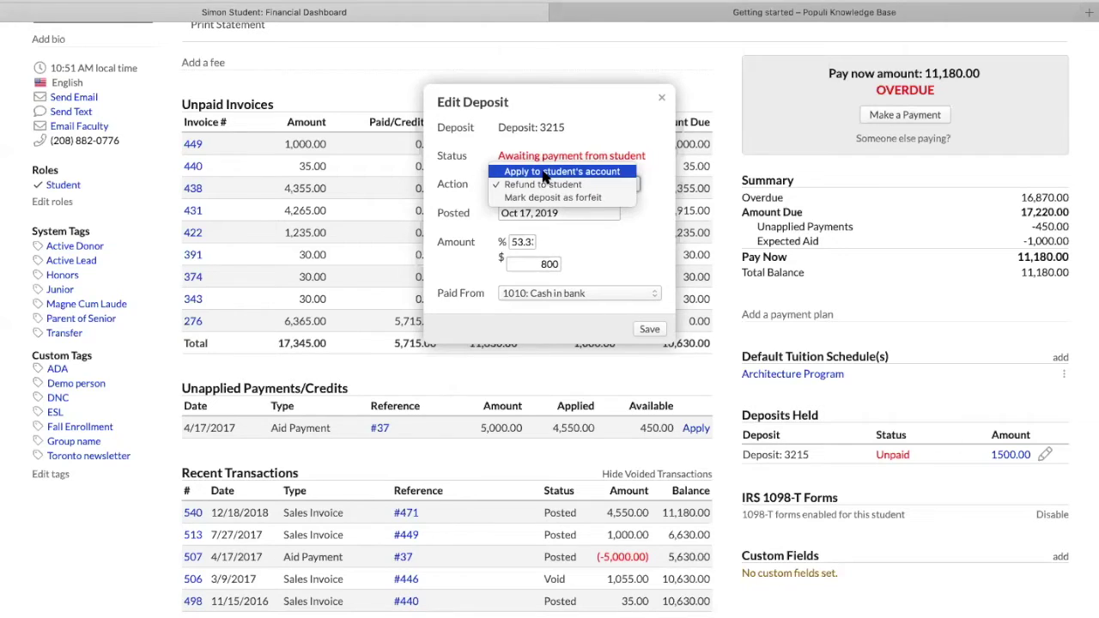
click(545, 173)
drag(532, 241, 520, 241)
text(100)
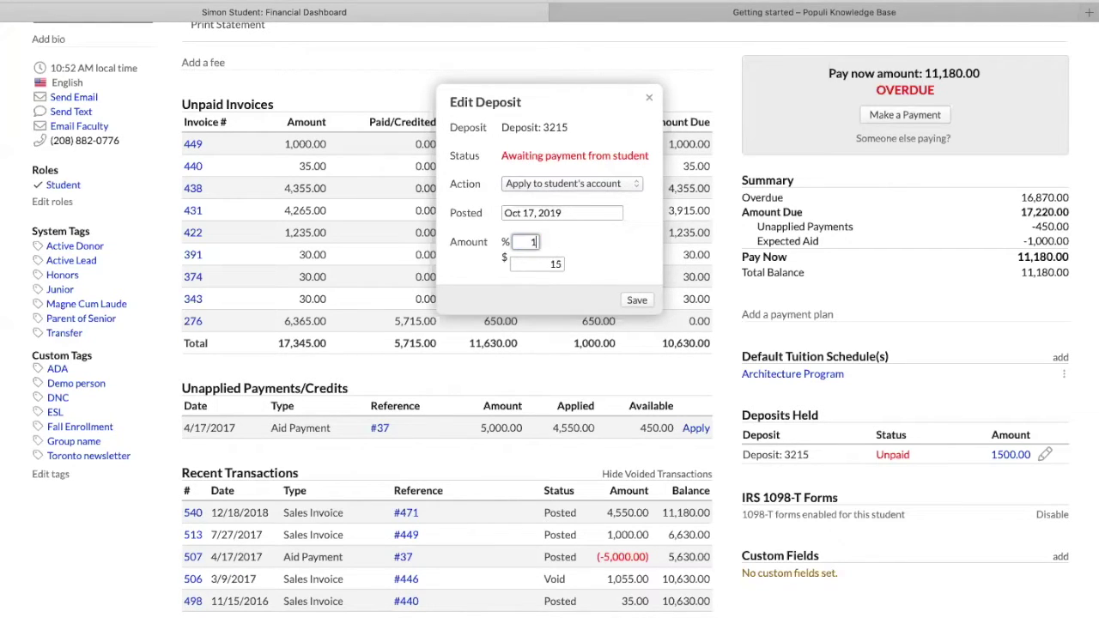
key(BackSpace)
key(BackSpace)
key(BackSpace)
Enter 50 percent, try Mark deposit as forfeit, then close the deposit editor unsaved
text(50)
click(592, 183)
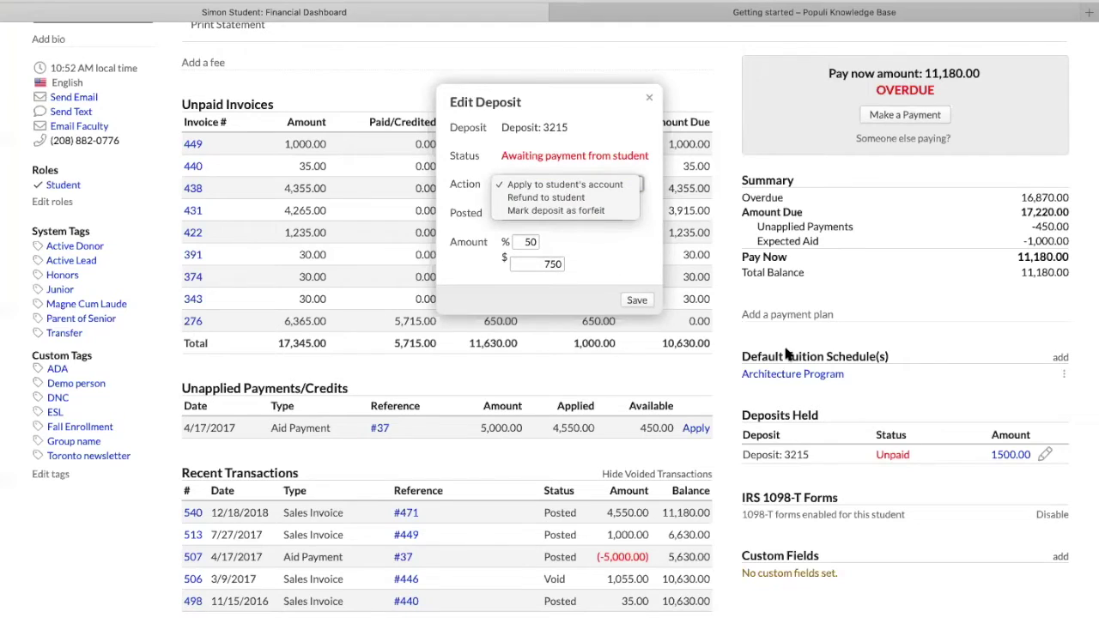
click(571, 211)
double_click(541, 241)
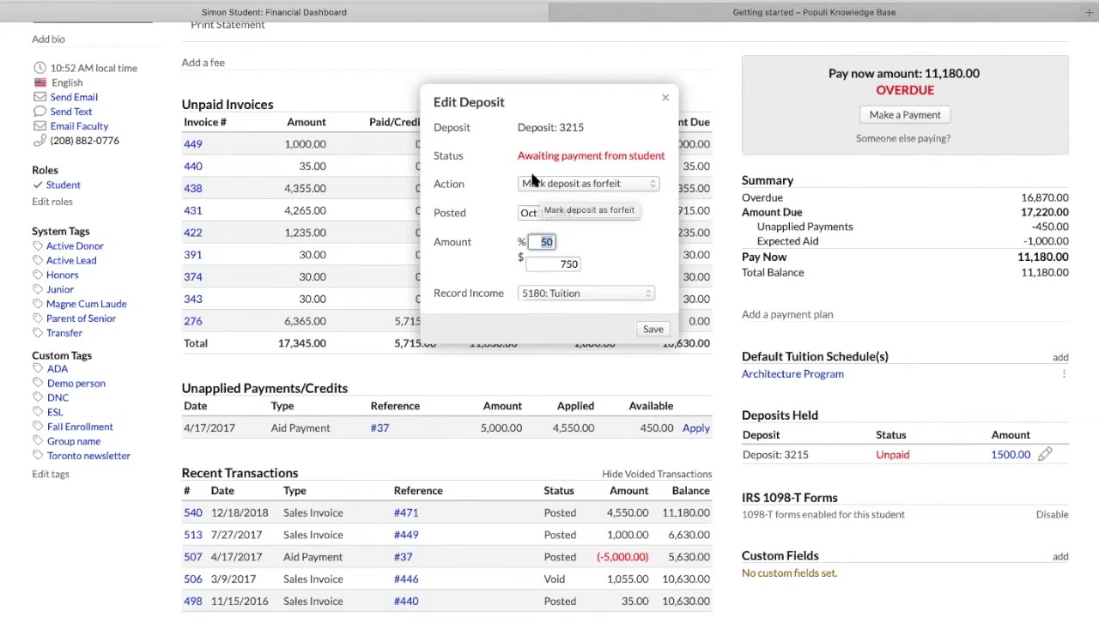
click(666, 101)
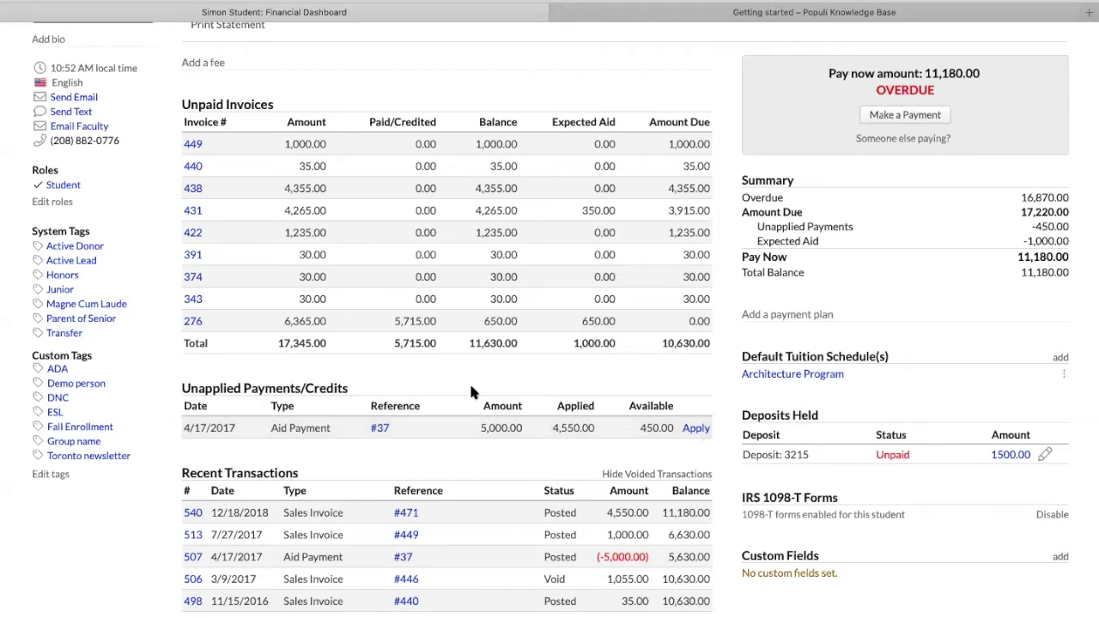
scroll(443, 367, up, 3)
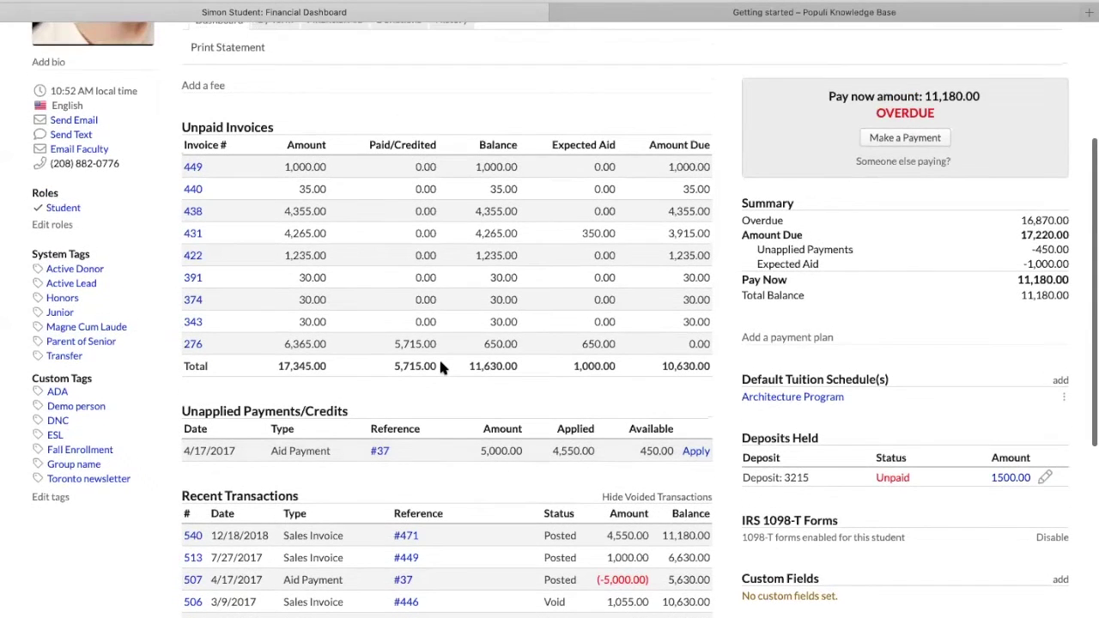
scroll(440, 368, up, 4)
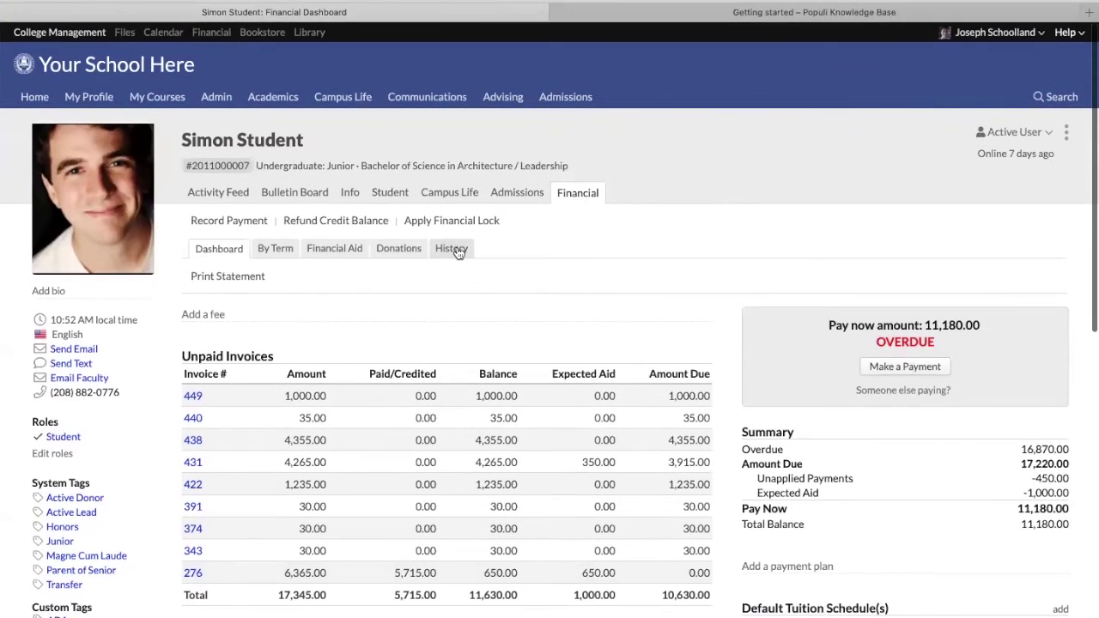
click(458, 251)
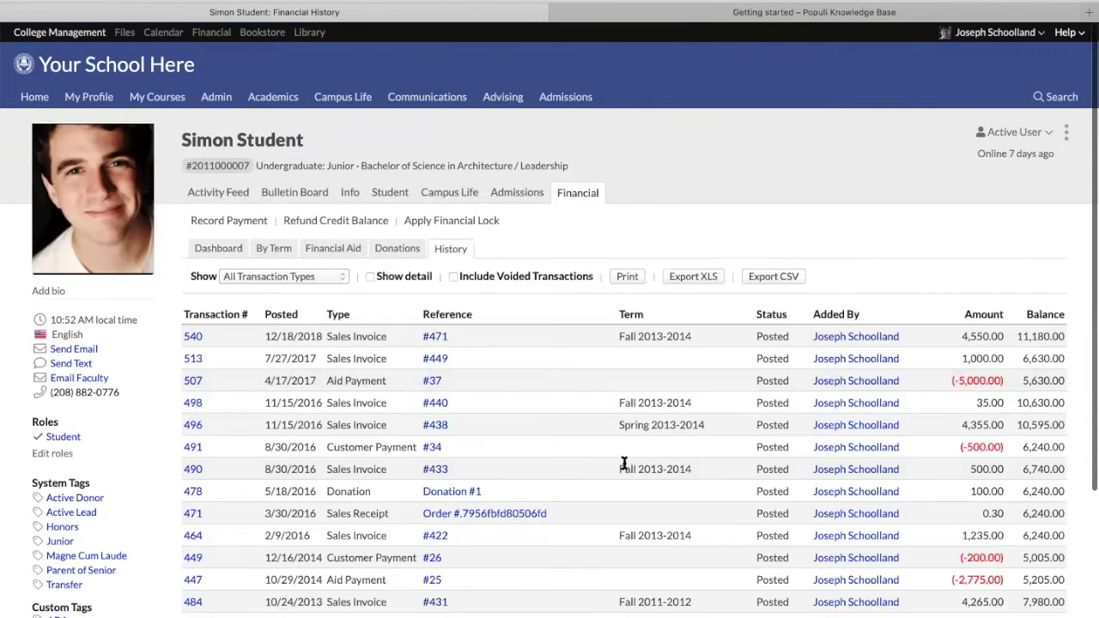
scroll(622, 466, down, 1)
scroll(624, 466, down, 4)
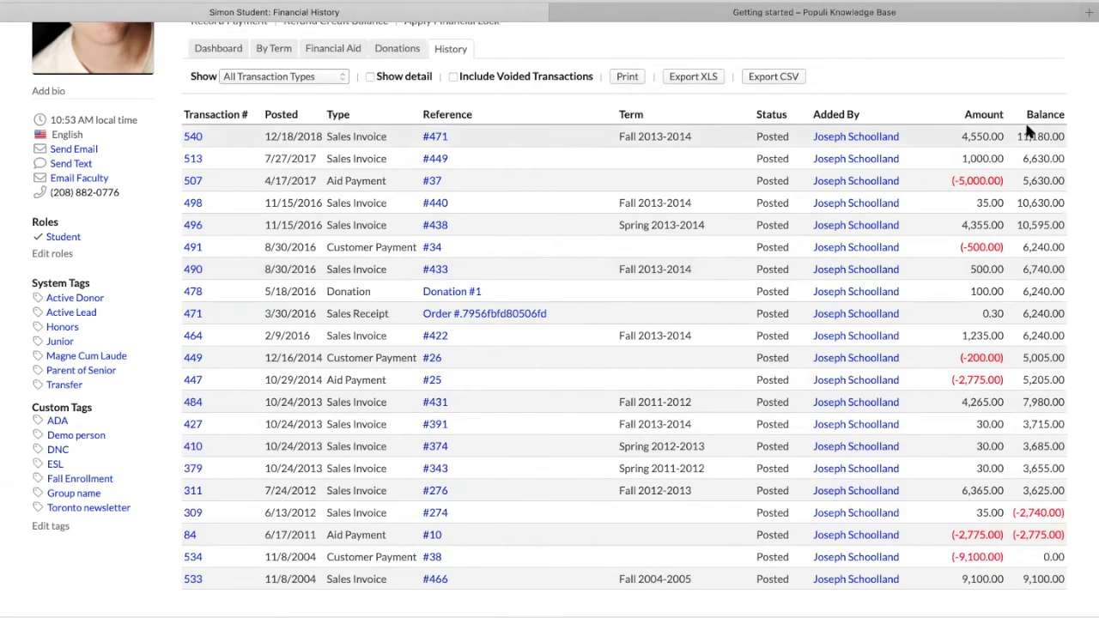
scroll(464, 361, up, 3)
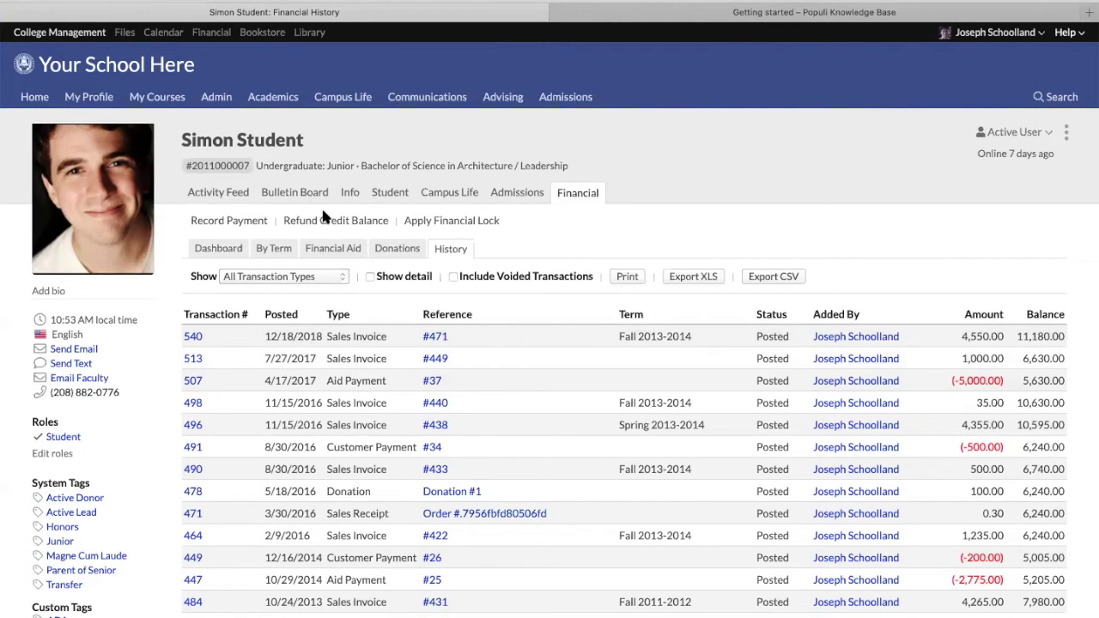
click(218, 251)
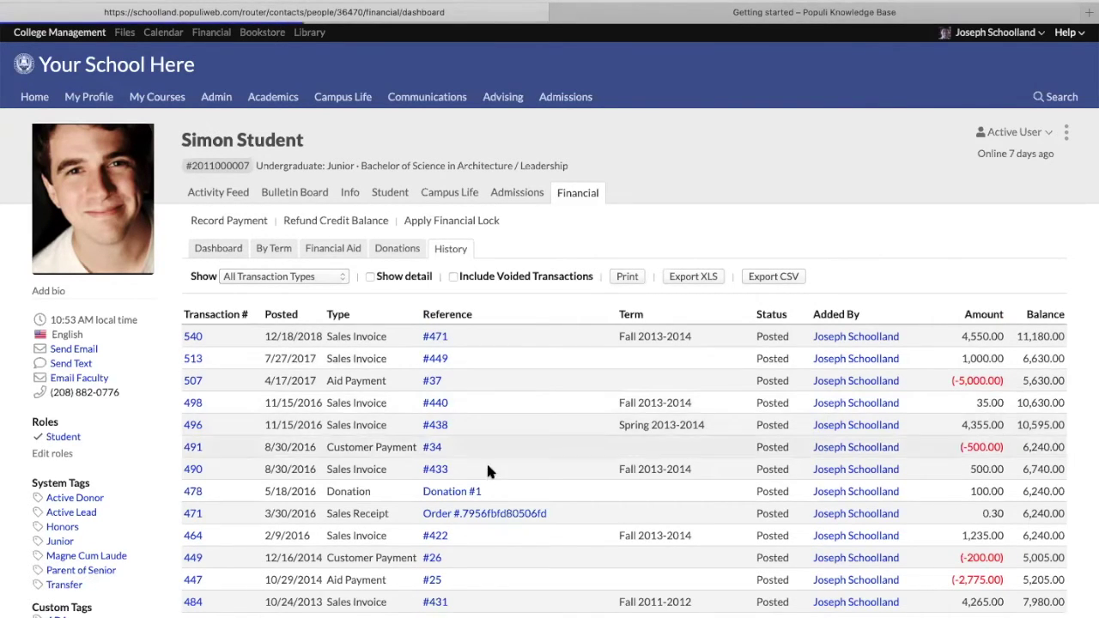
scroll(496, 429, down, 2)
scroll(494, 429, down, 1)
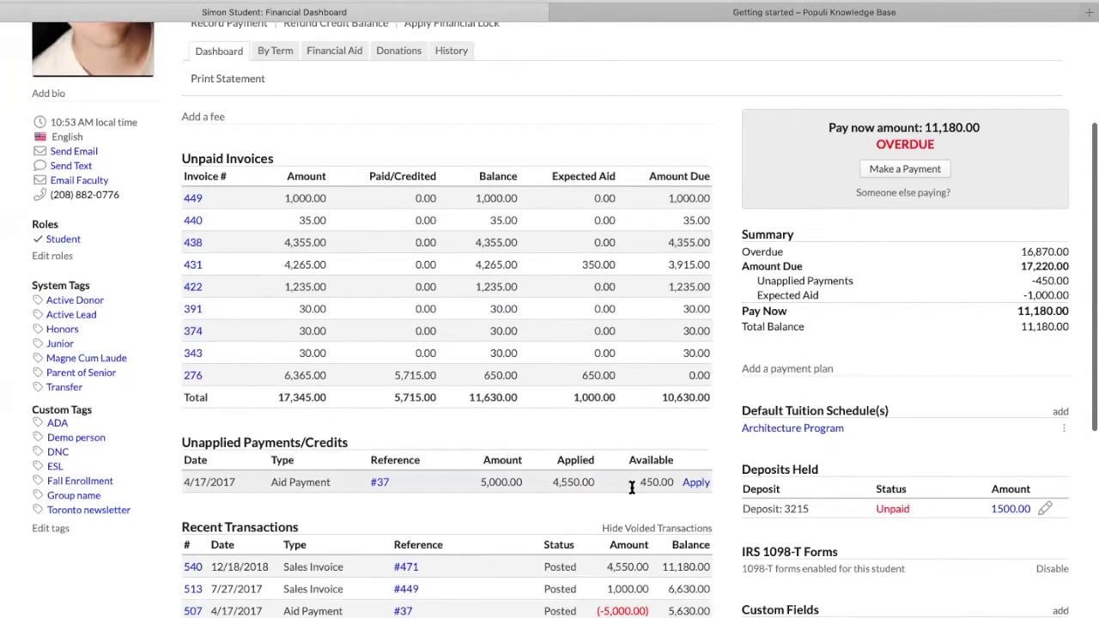
scroll(581, 372, up, 2)
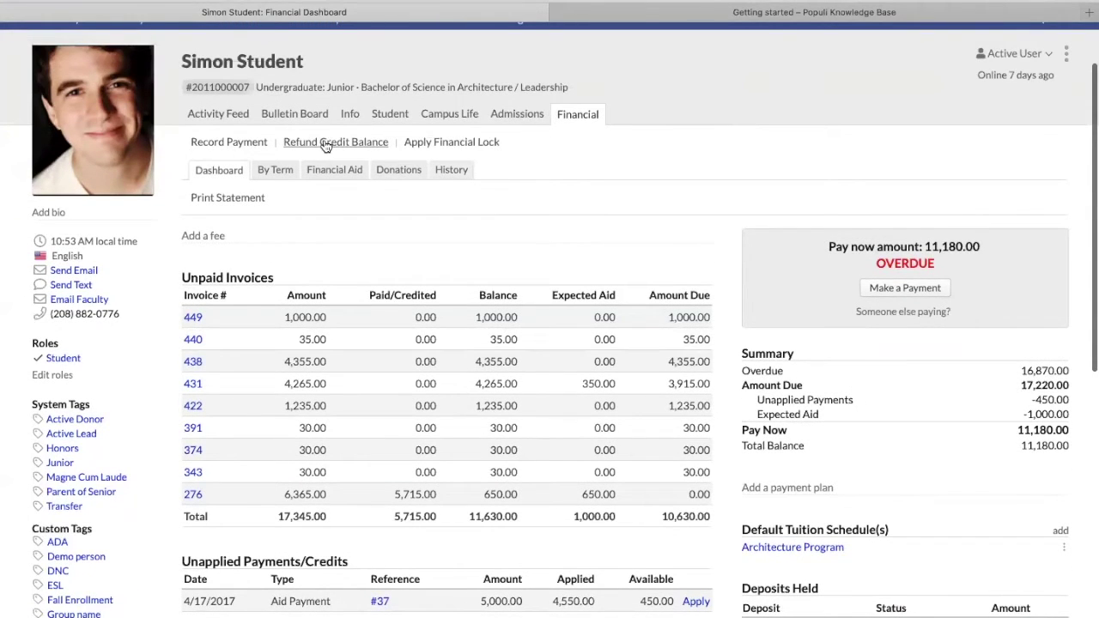
Start a credit balance refund and cycle refund sources, settling on The Christian Amos Scholarship
click(326, 144)
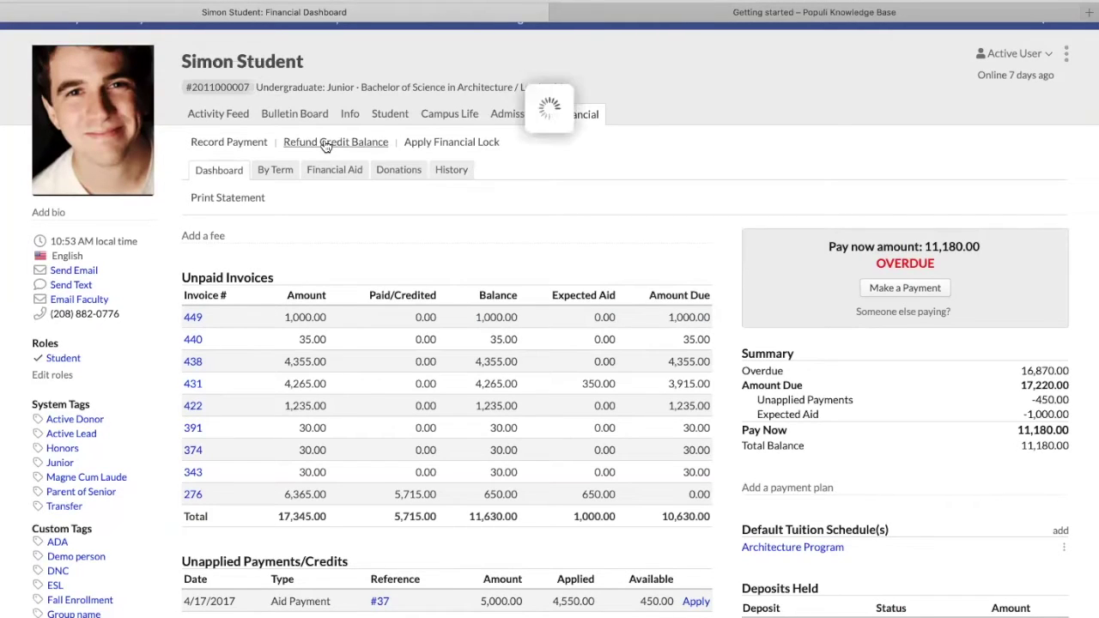
click(495, 158)
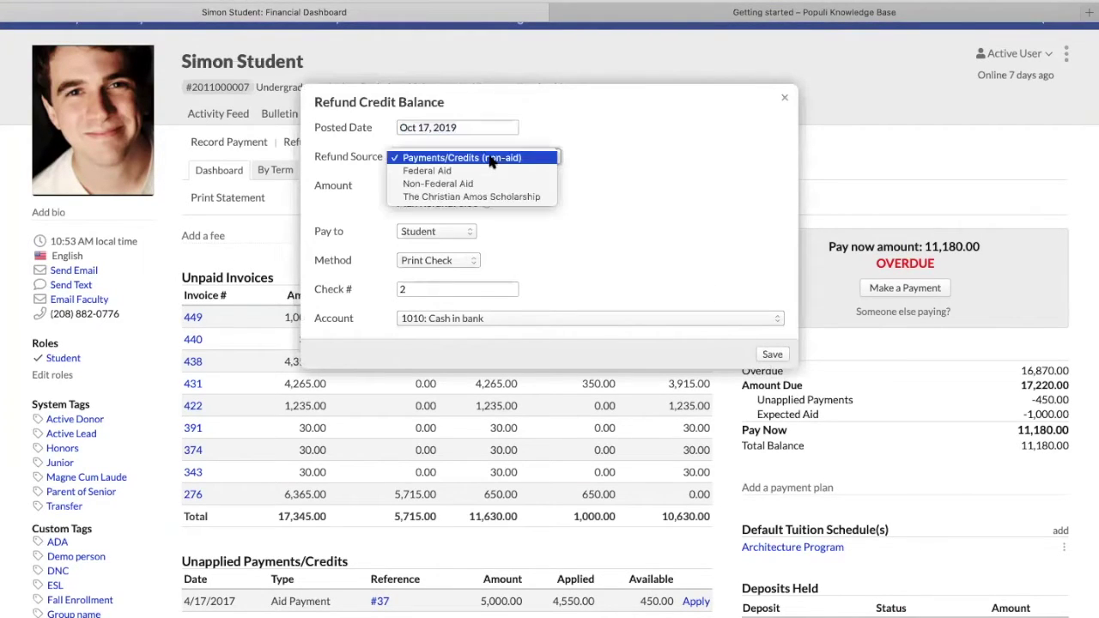
click(582, 168)
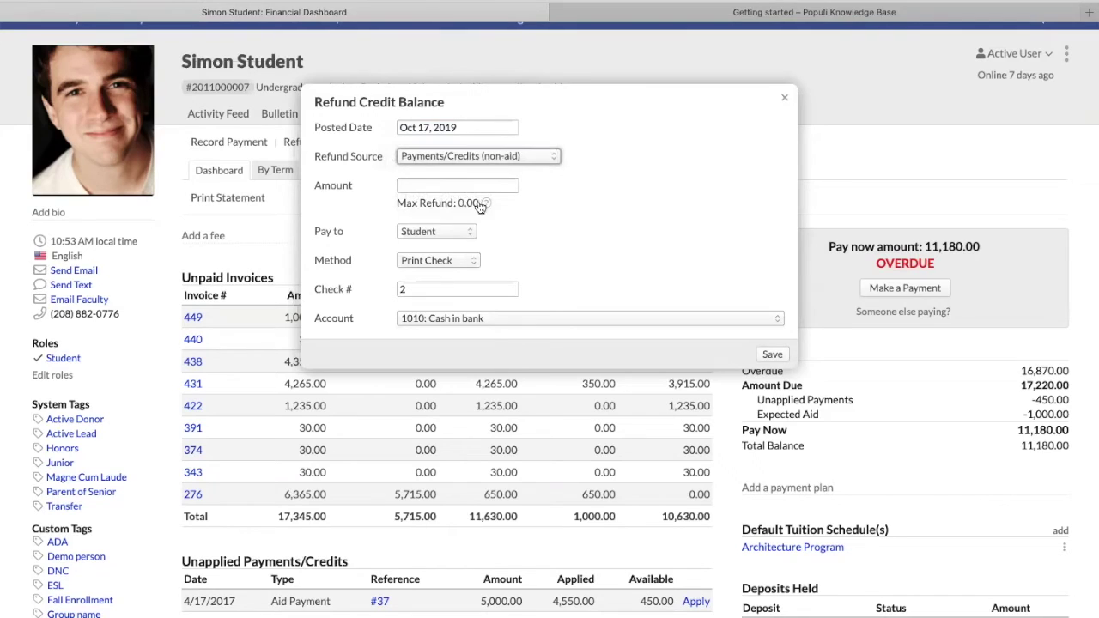
click(462, 157)
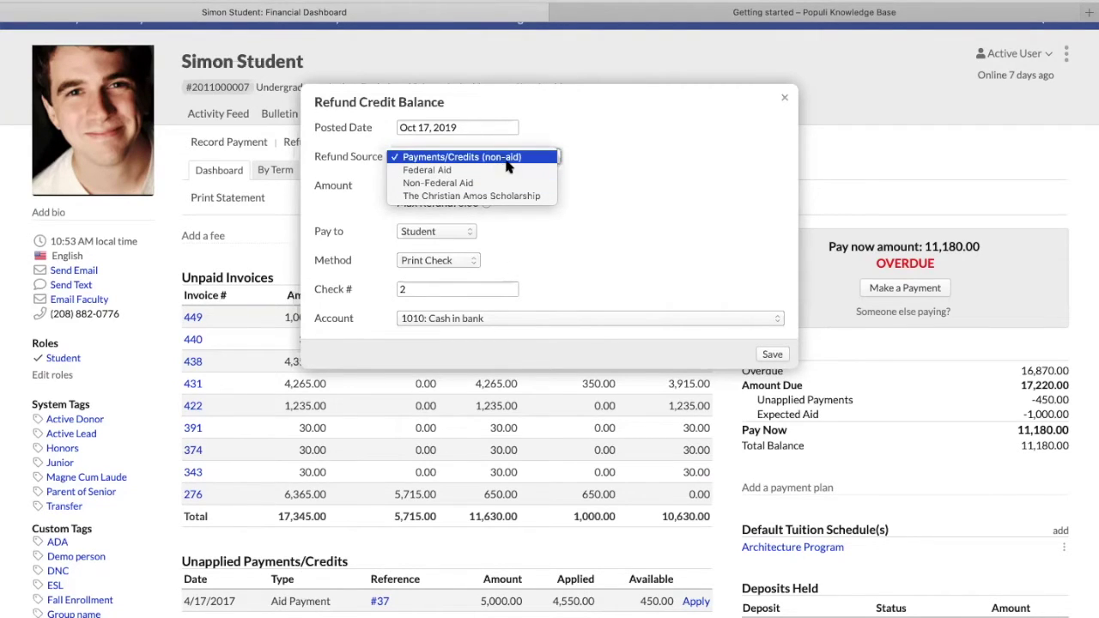
click(498, 160)
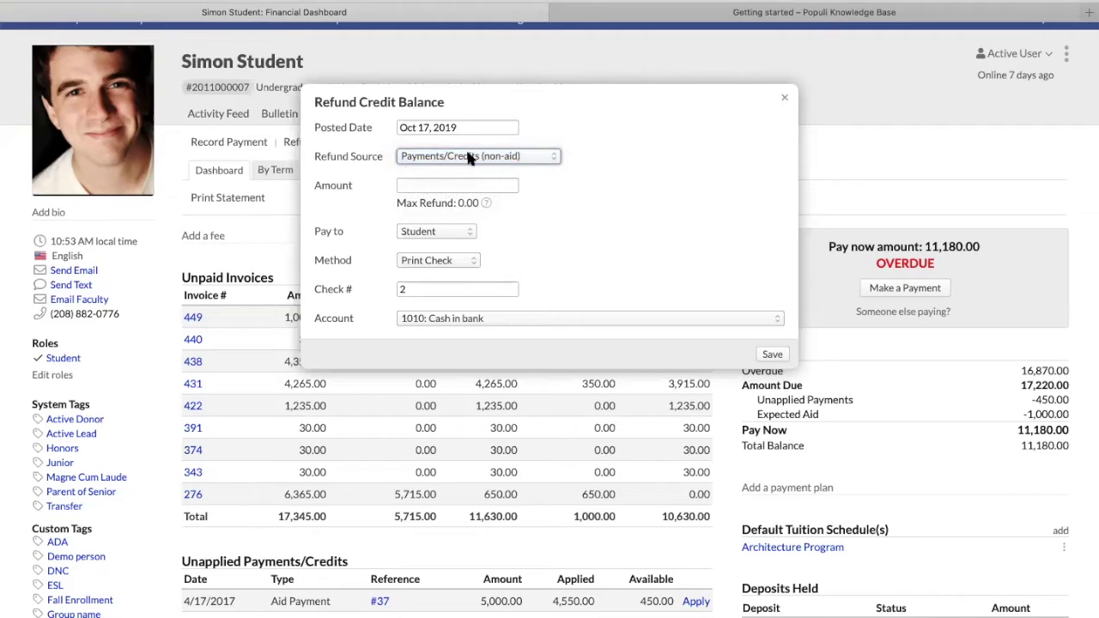
click(470, 158)
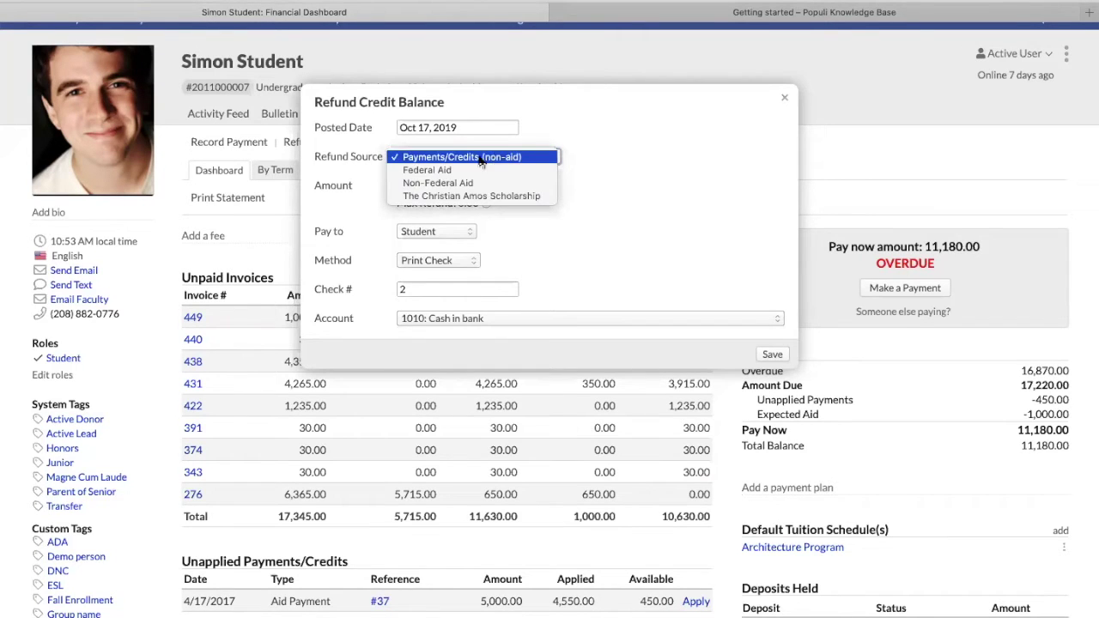
key(Escape)
click(461, 162)
click(461, 169)
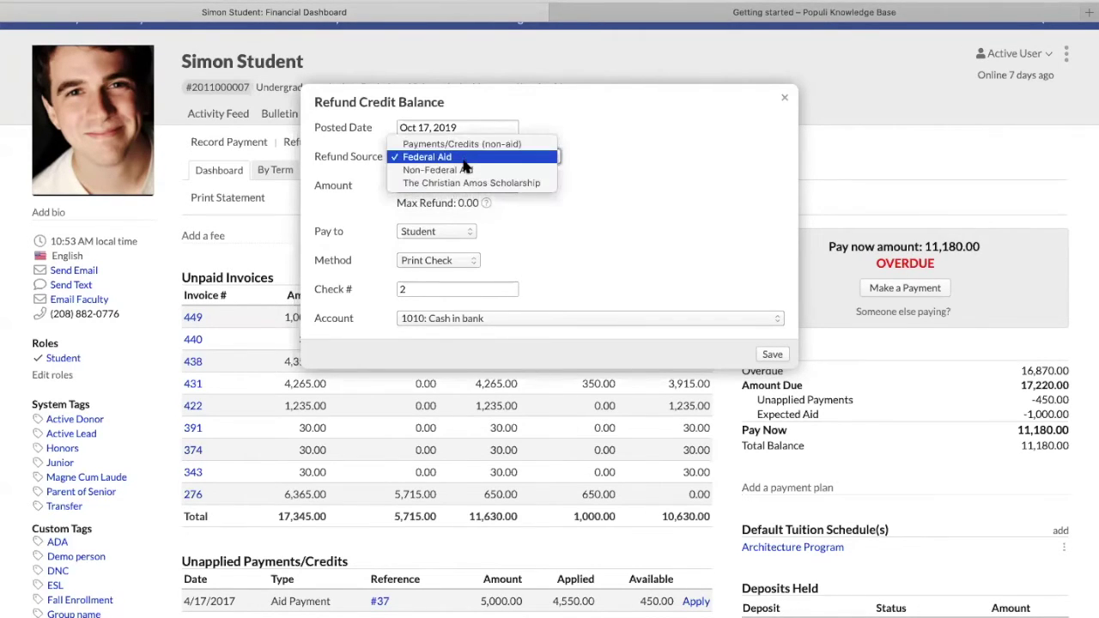
click(461, 152)
click(467, 183)
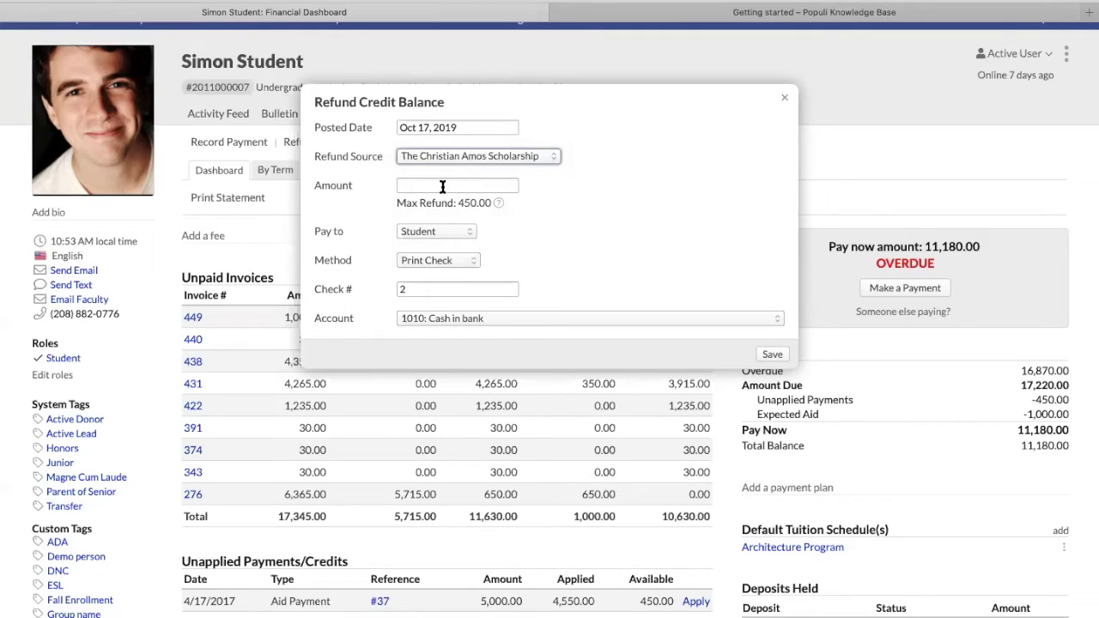
click(432, 158)
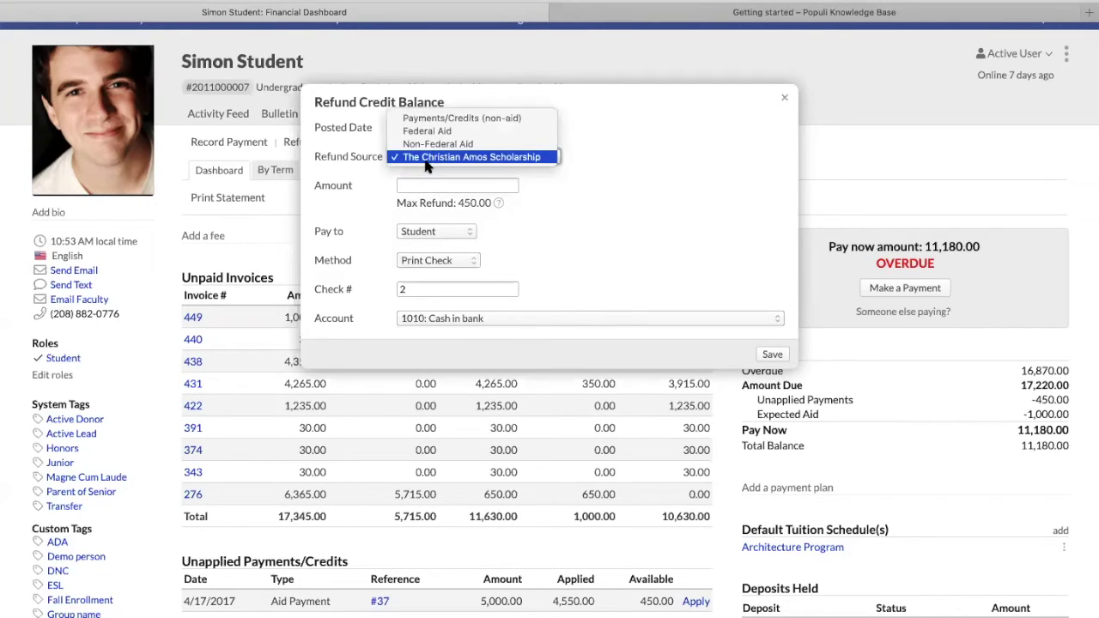
click(421, 193)
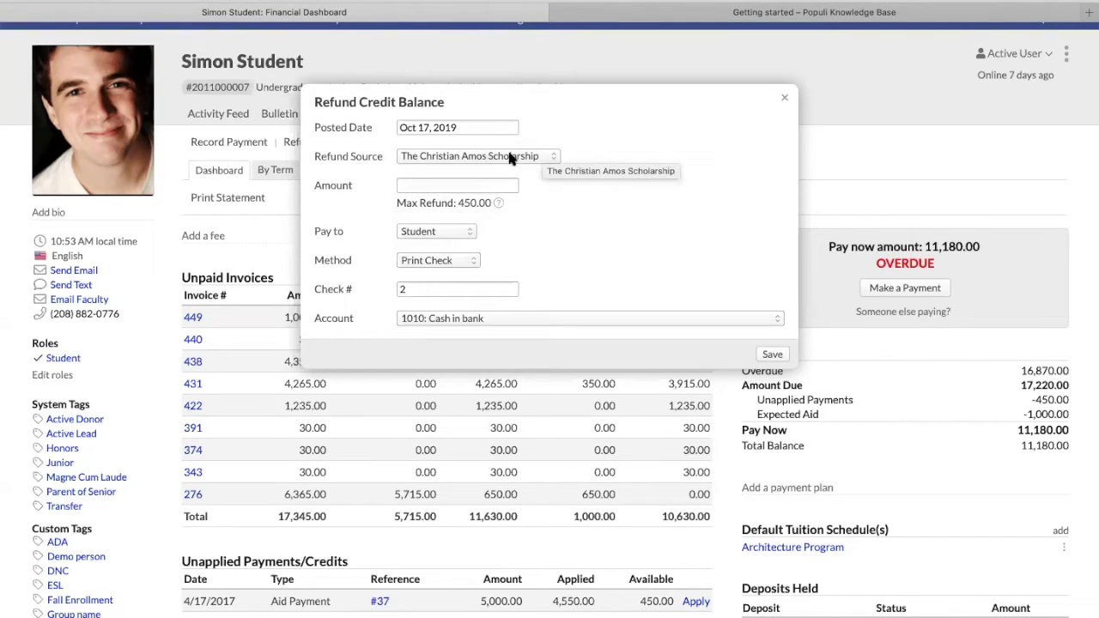
Discard the refund without saving and bring up the student's Financial Lock form
click(785, 102)
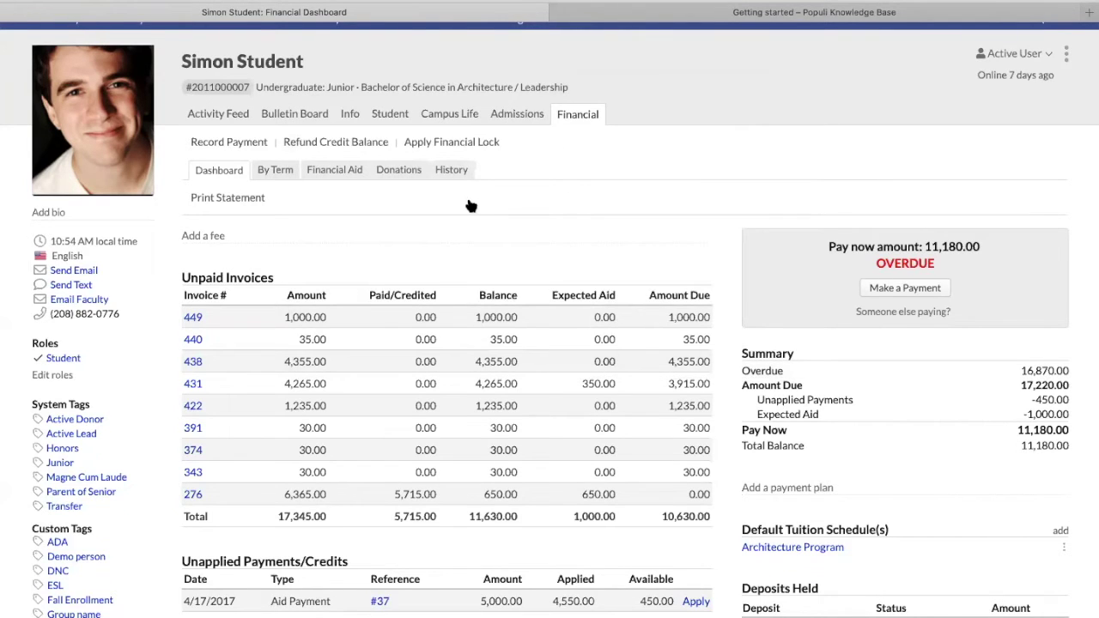
scroll(470, 207, up, 2)
click(441, 221)
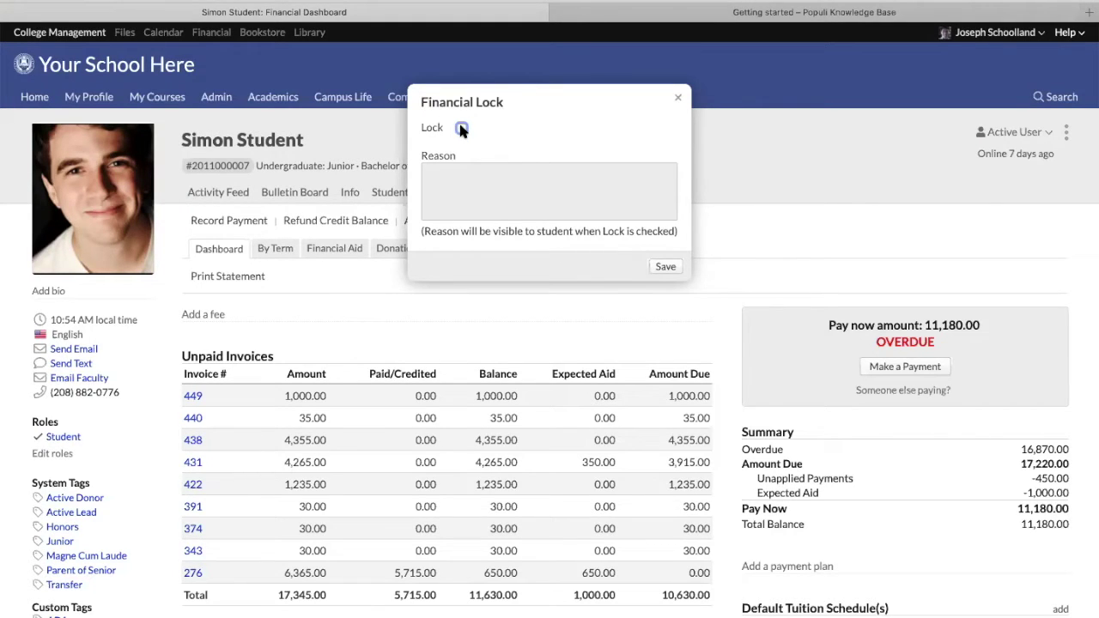
Tick Lock, enter the reason 'Needs to pay.', save, and check the student record
click(462, 128)
click(479, 190)
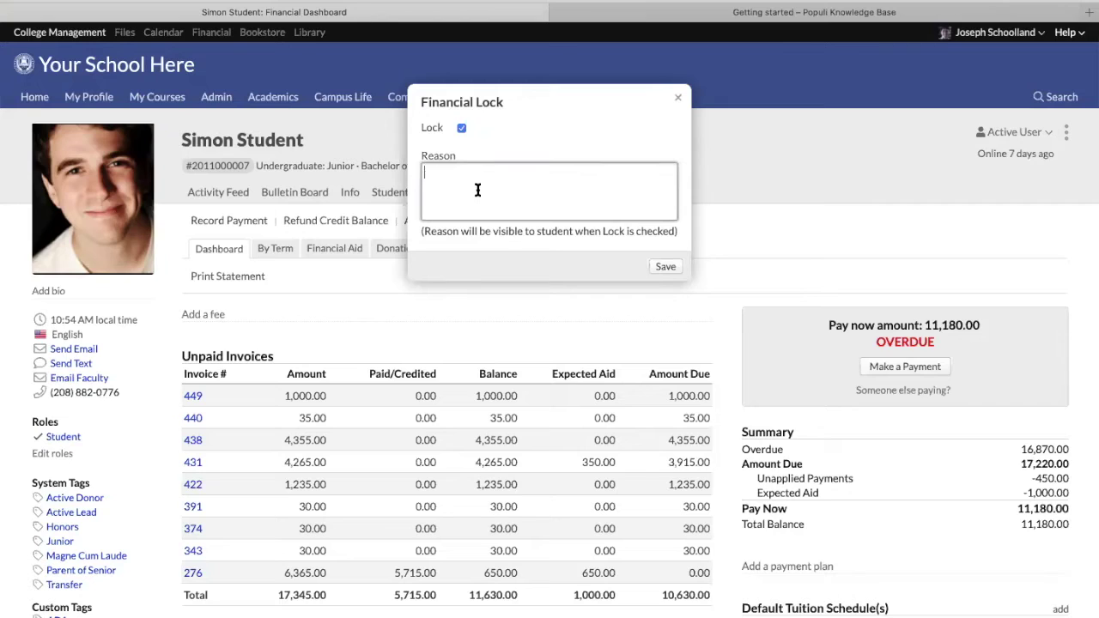
text(Needs to pay.)
click(657, 269)
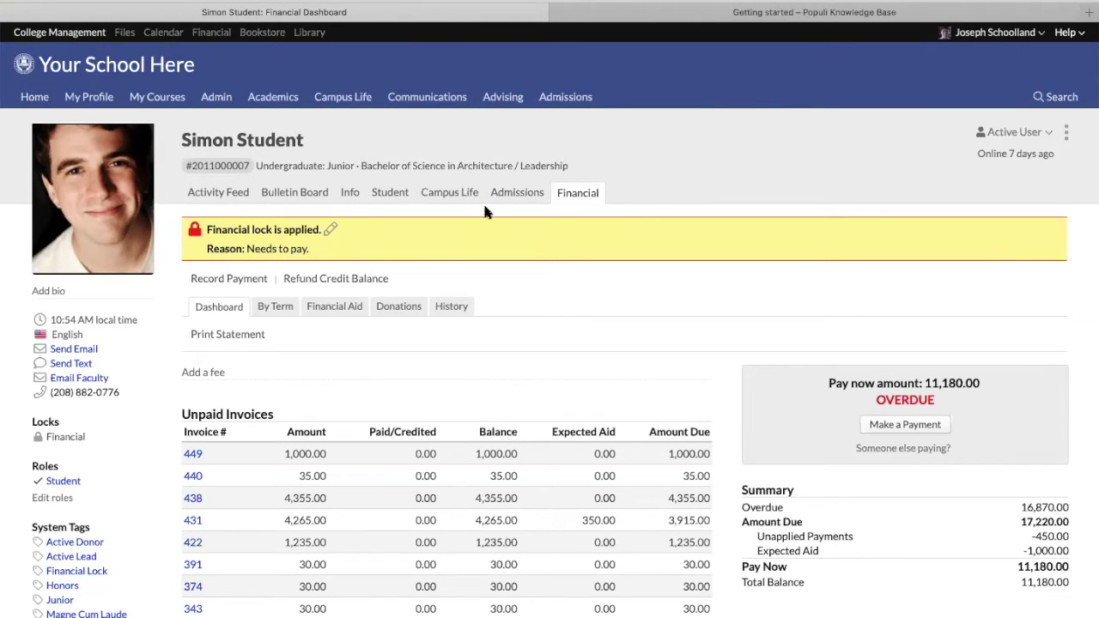
click(386, 196)
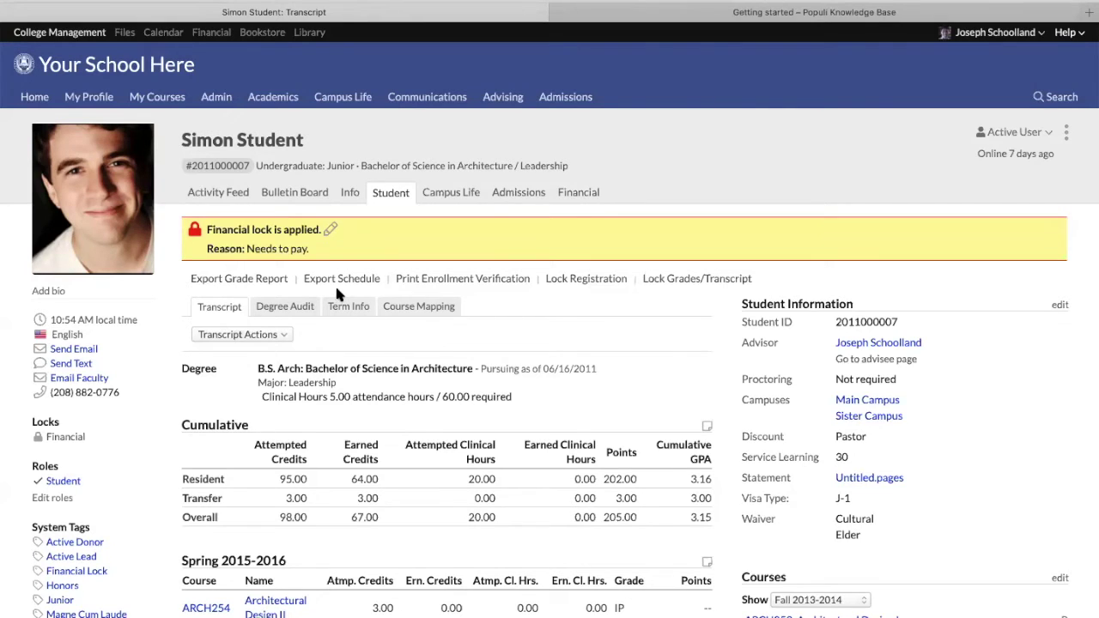
Edit the student's existing financial lock and untick Lock to remove it
scroll(335, 294, down, 5)
scroll(455, 489, up, 5)
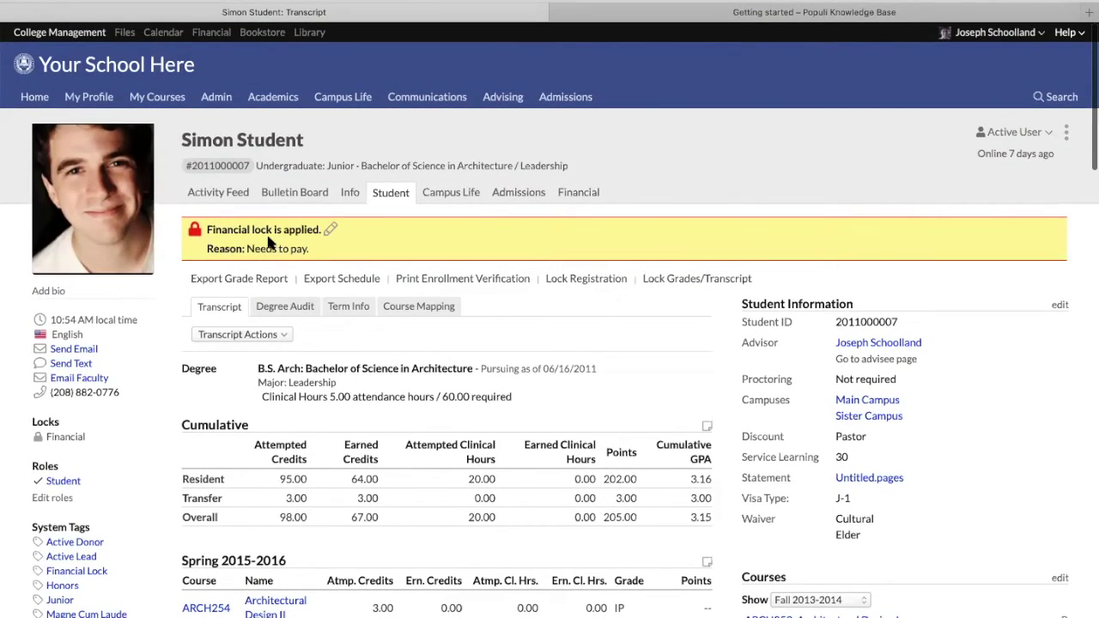
click(330, 229)
scroll(464, 174, down, 1)
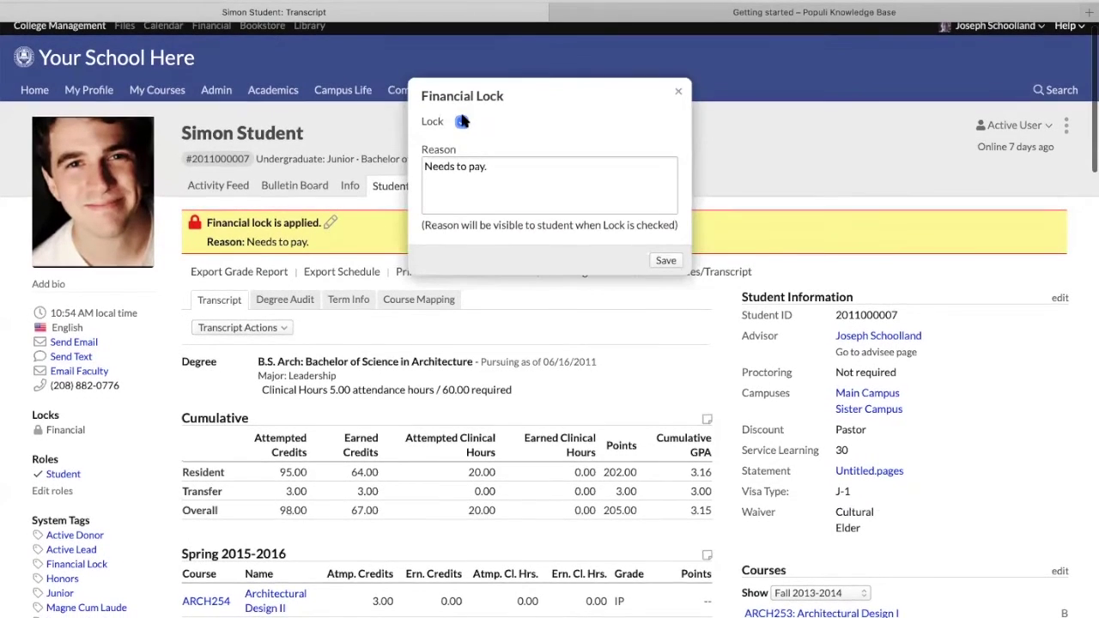
click(461, 118)
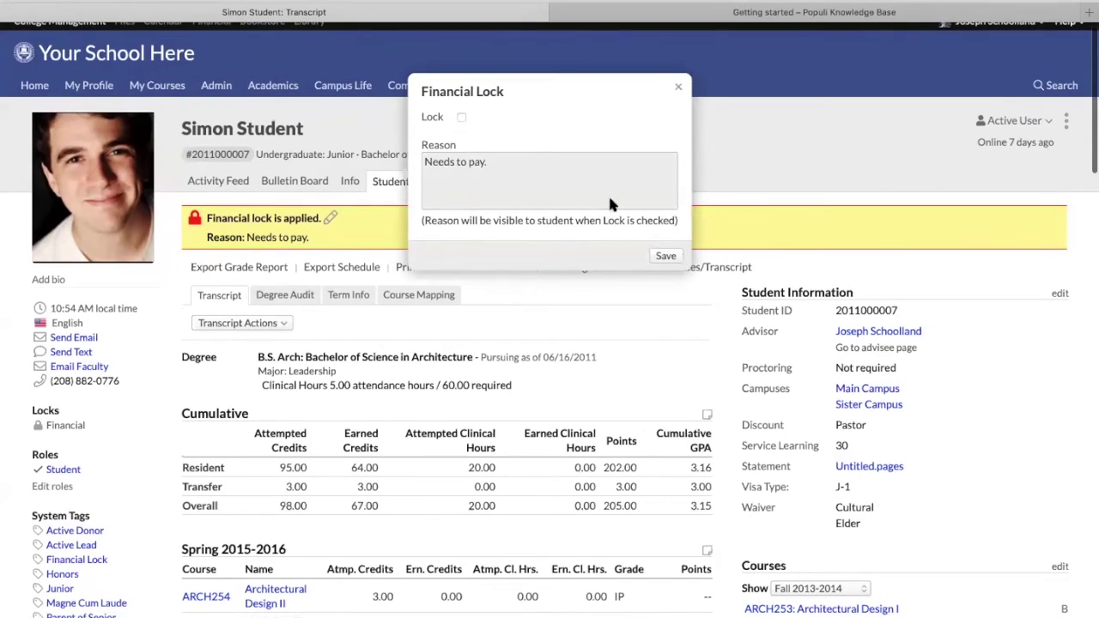
scroll(681, 247, down, 1)
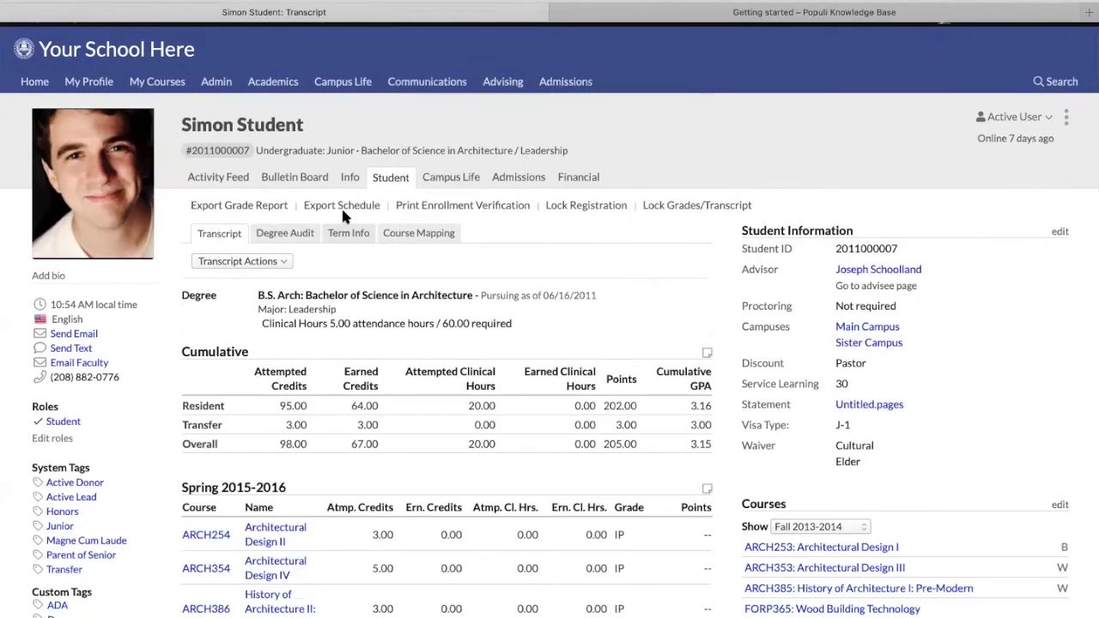
scroll(231, 187, up, 2)
click(221, 34)
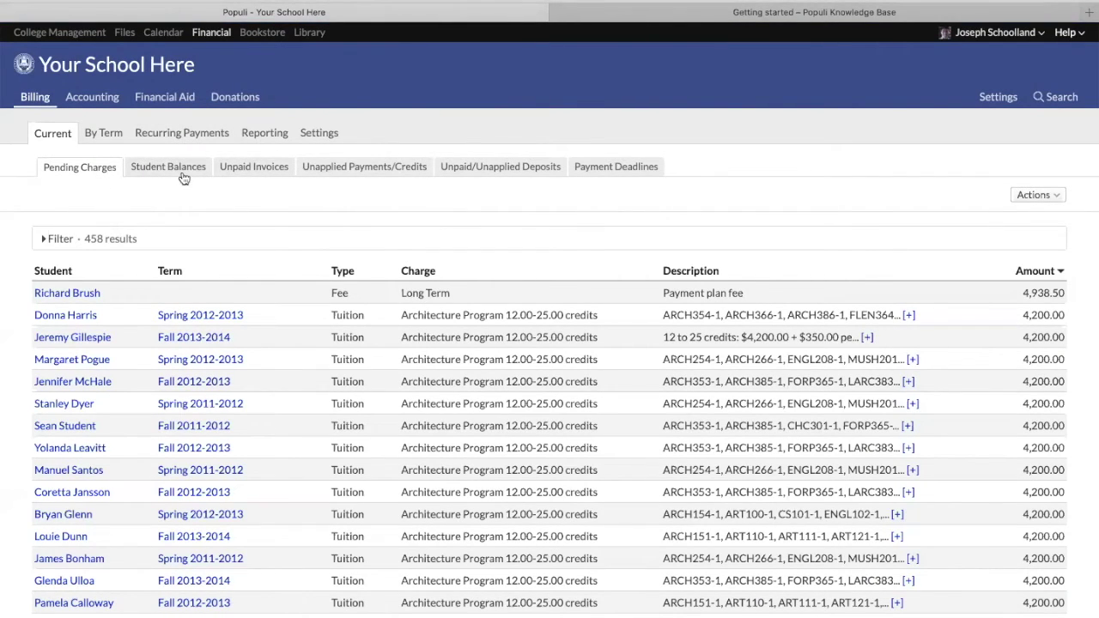
From Unpaid Invoices, draft a bulk Add Lock with a reason, cancel it, then list Student Balances
click(249, 168)
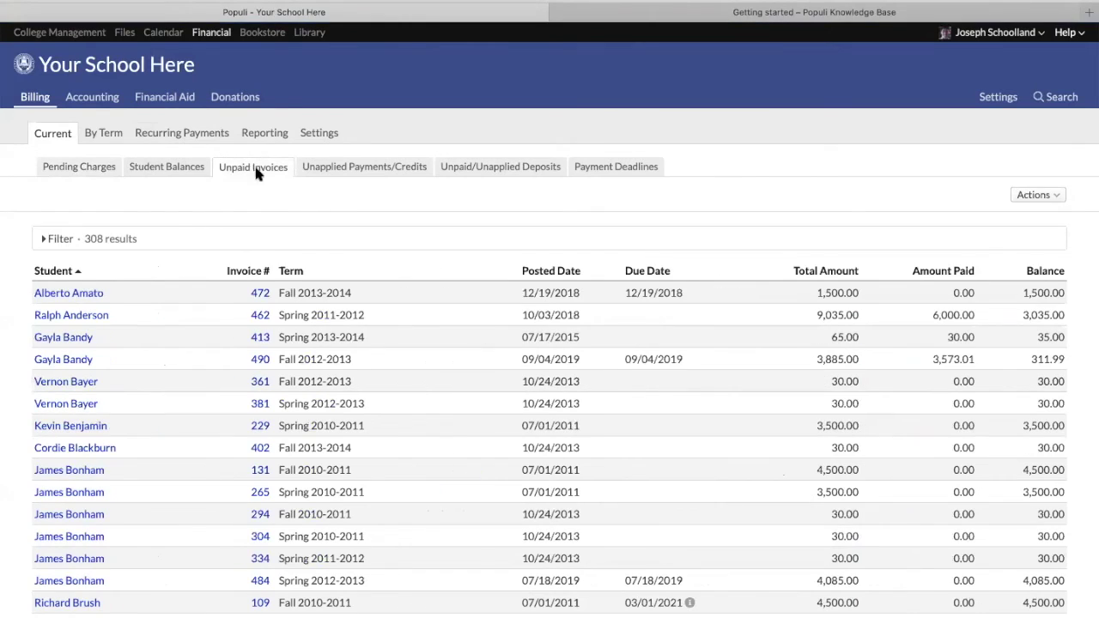
click(60, 240)
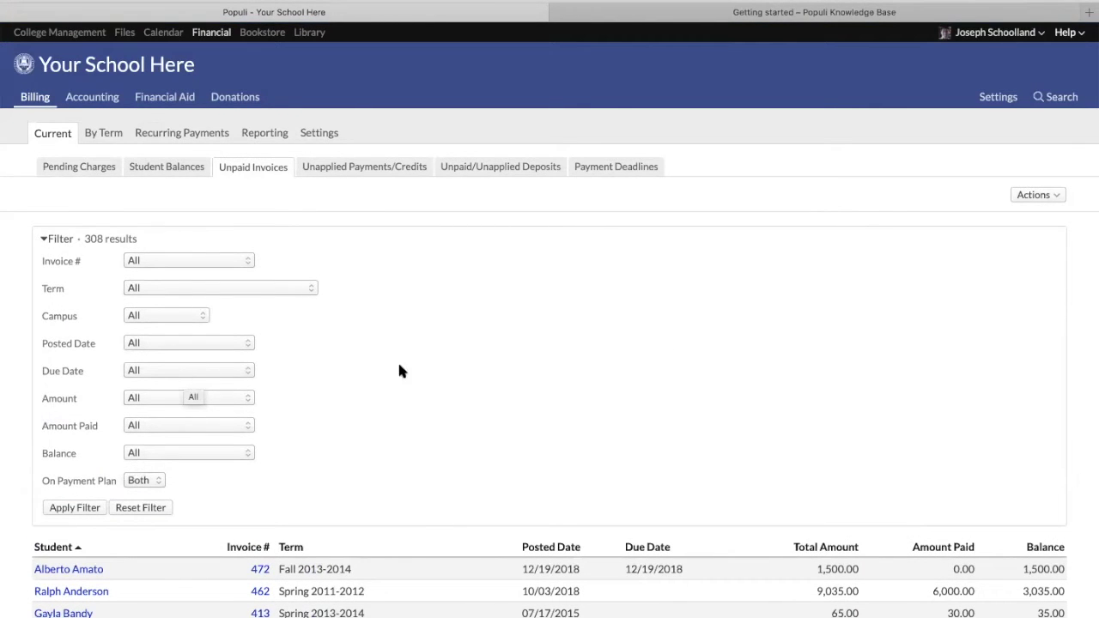
click(1035, 196)
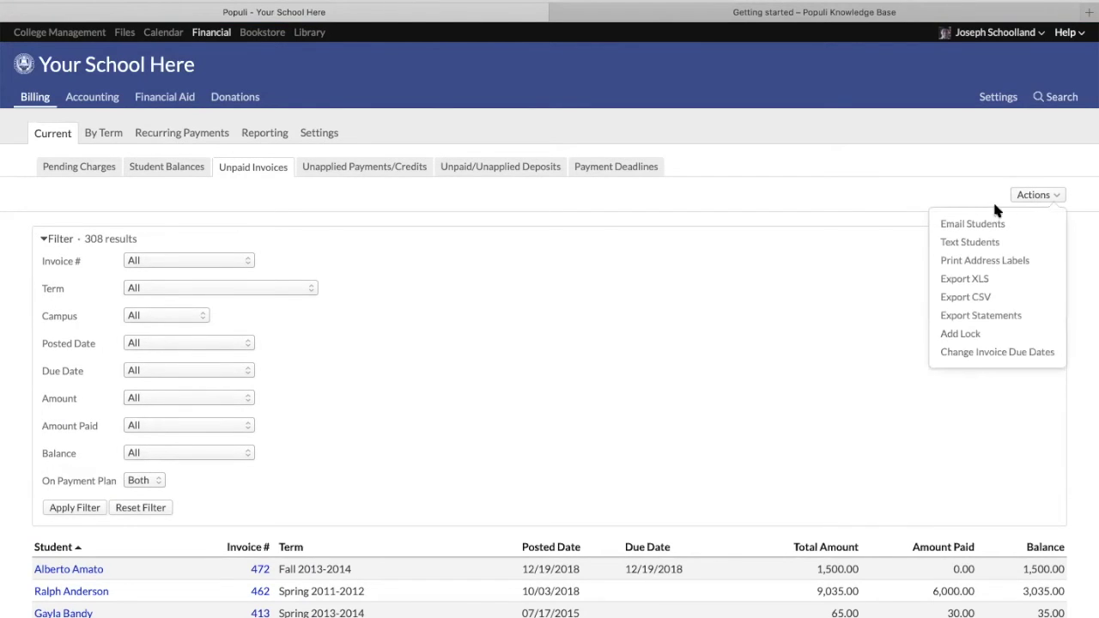
click(959, 335)
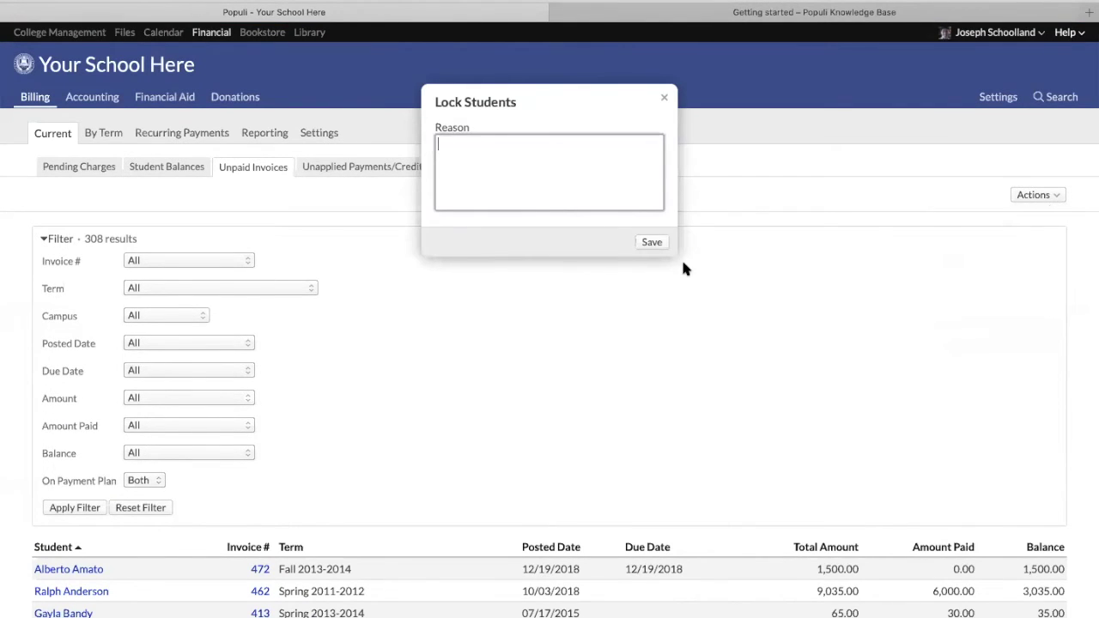
text(eds to pay.)
click(666, 97)
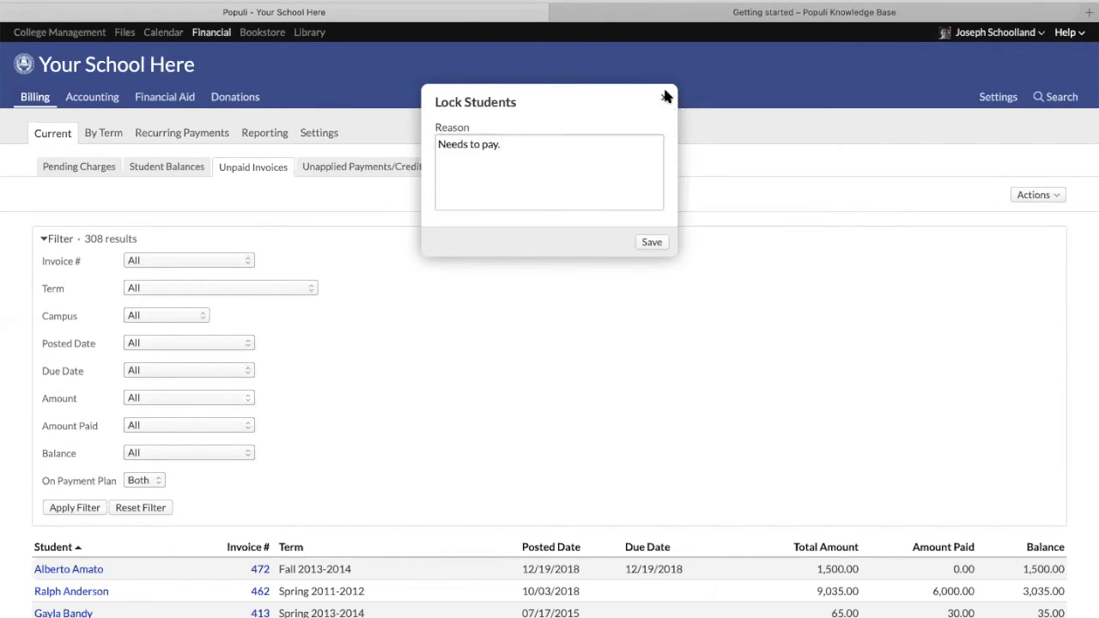
click(171, 167)
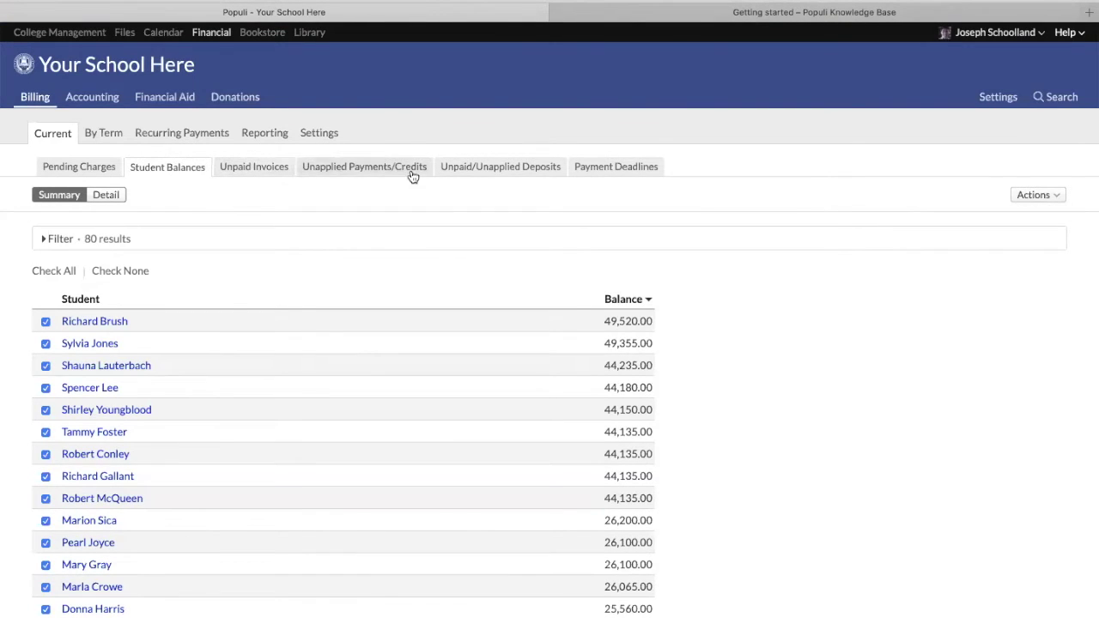
Browse the By Term and Recurring Payments tabs, then open the Reporting Aging report as of Oct 17, 2019
click(97, 138)
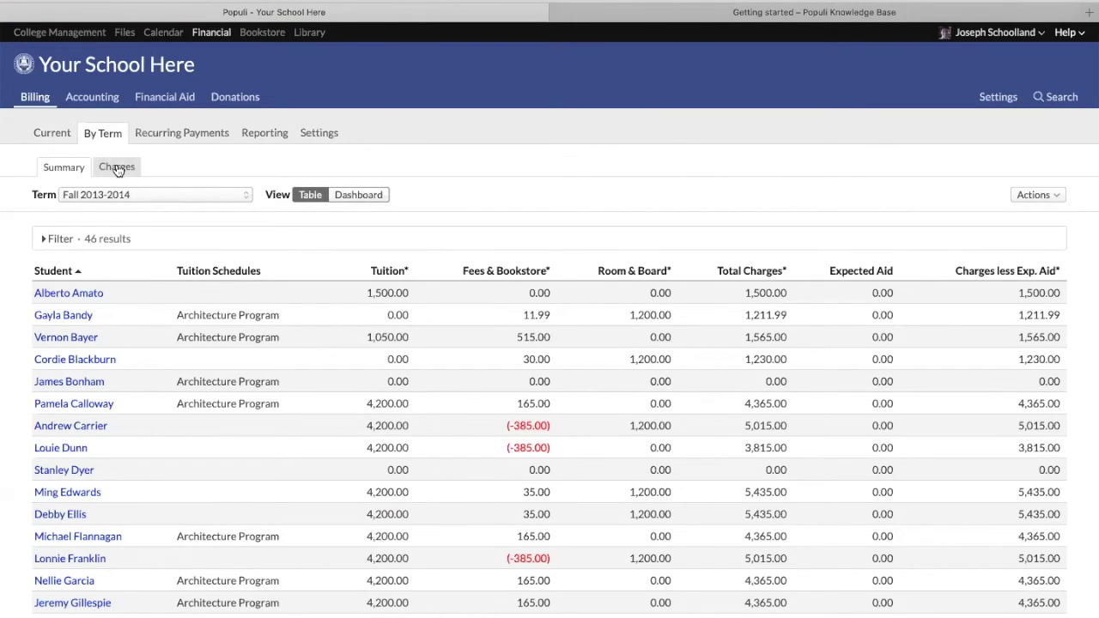
click(200, 136)
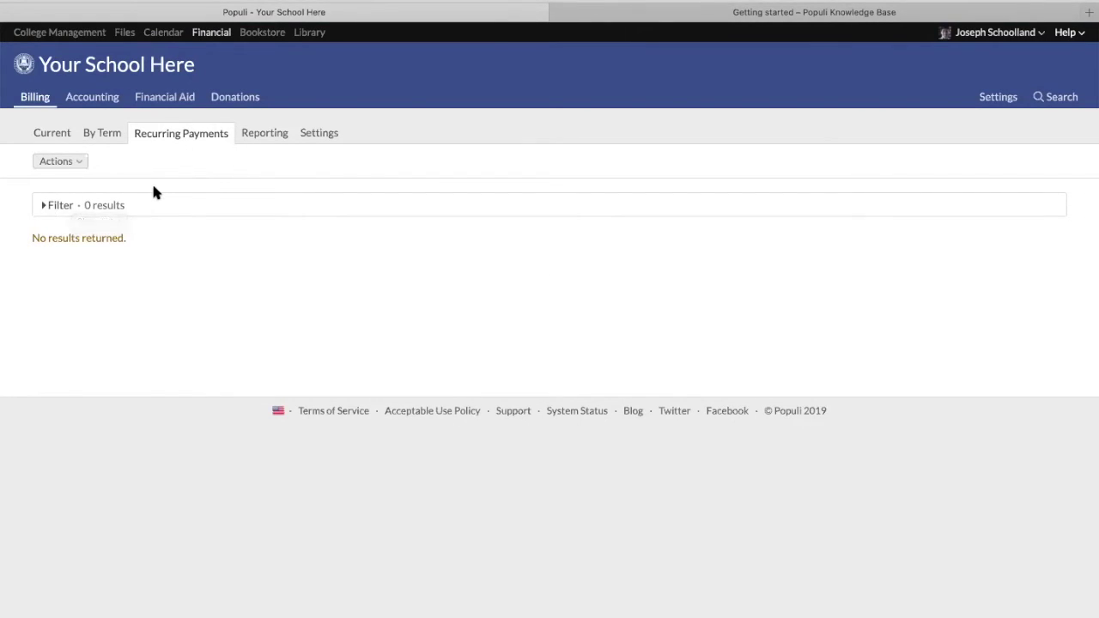
click(261, 138)
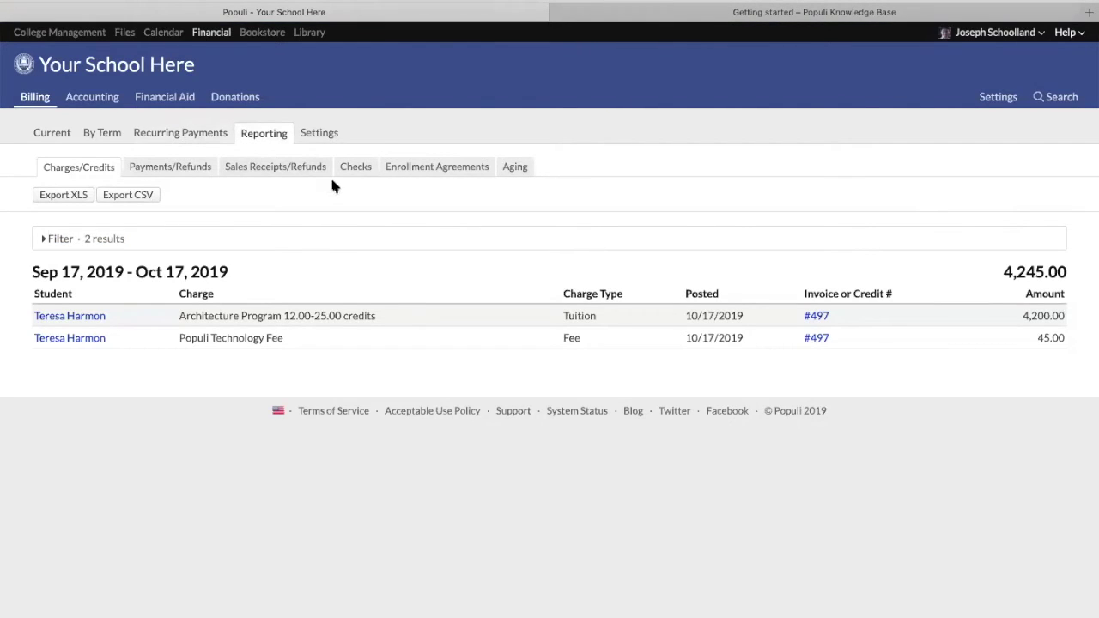
click(516, 168)
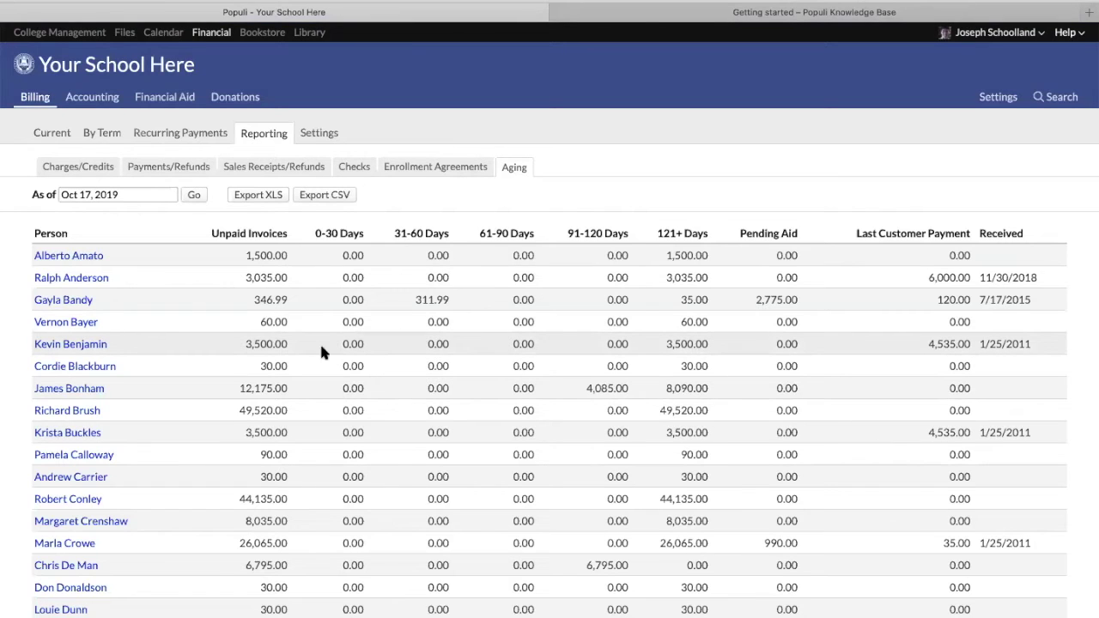
click(92, 98)
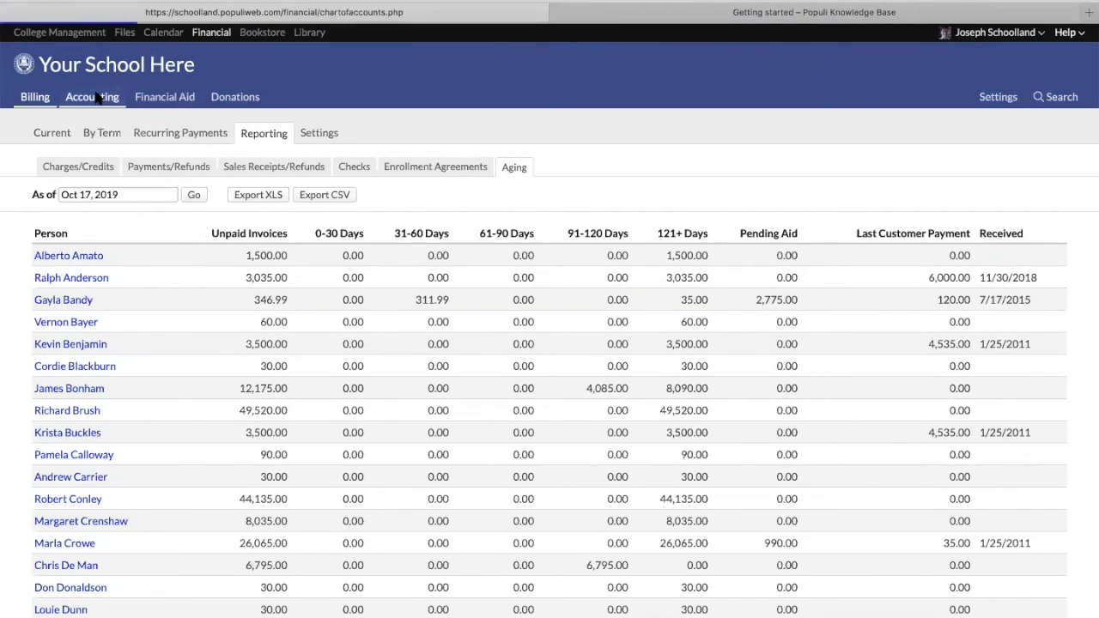
Open the General Ledger summary and replace its date range condition with a Time Period filter
click(230, 139)
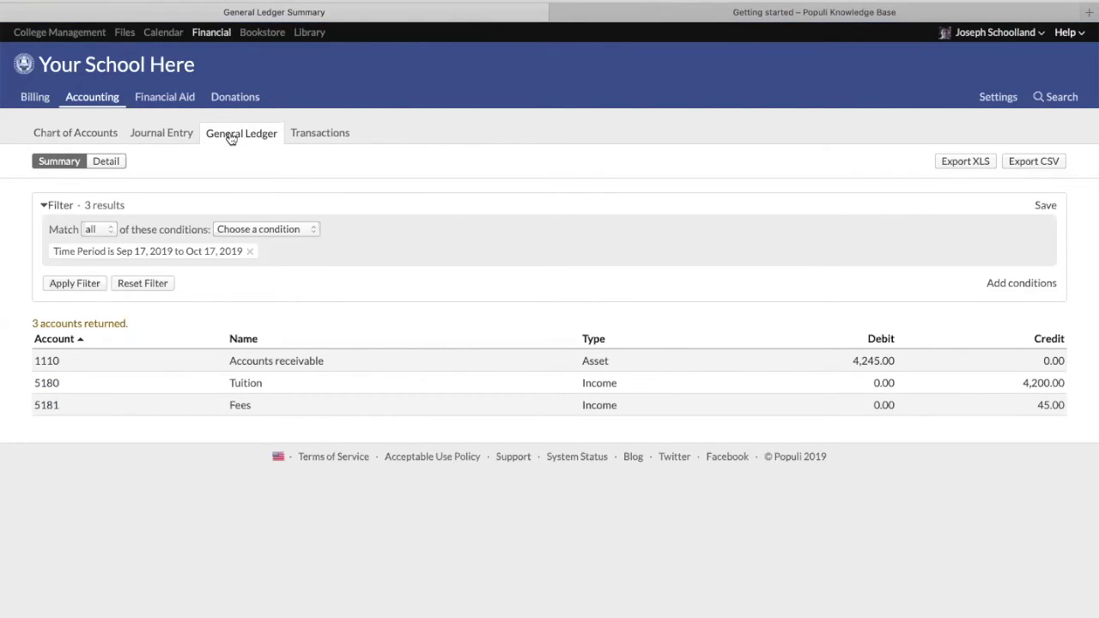
click(249, 253)
click(266, 229)
click(255, 243)
Filter the ledger to Sep 1 – Sep 30, 2019, apply it, and show the detailed entries
click(368, 228)
text(sep 1)
key(Tab)
text(sep 30)
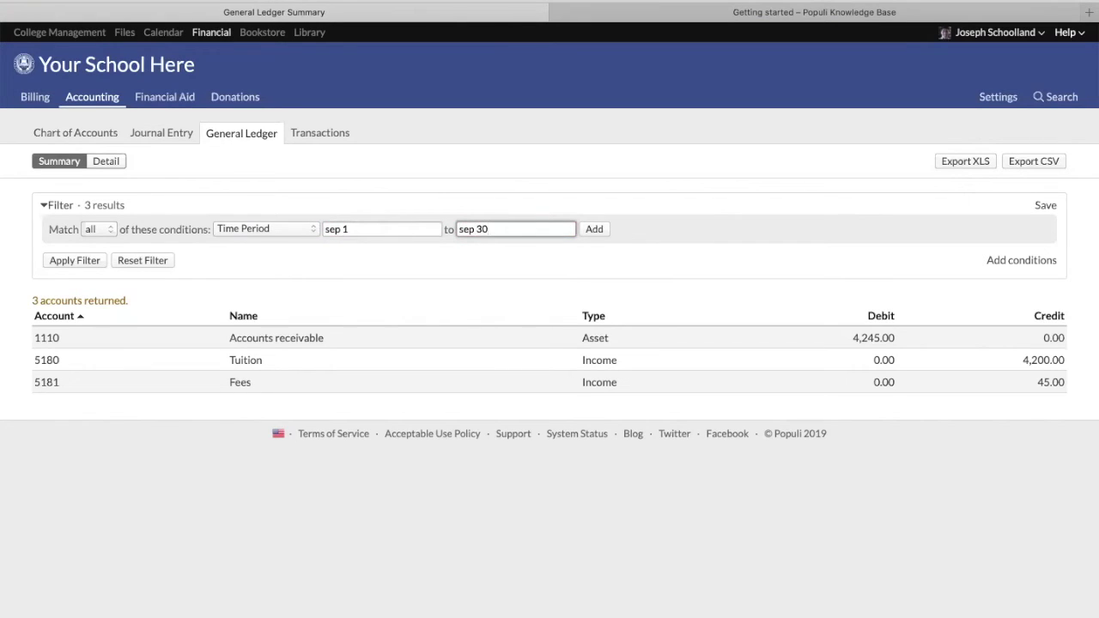
click(601, 229)
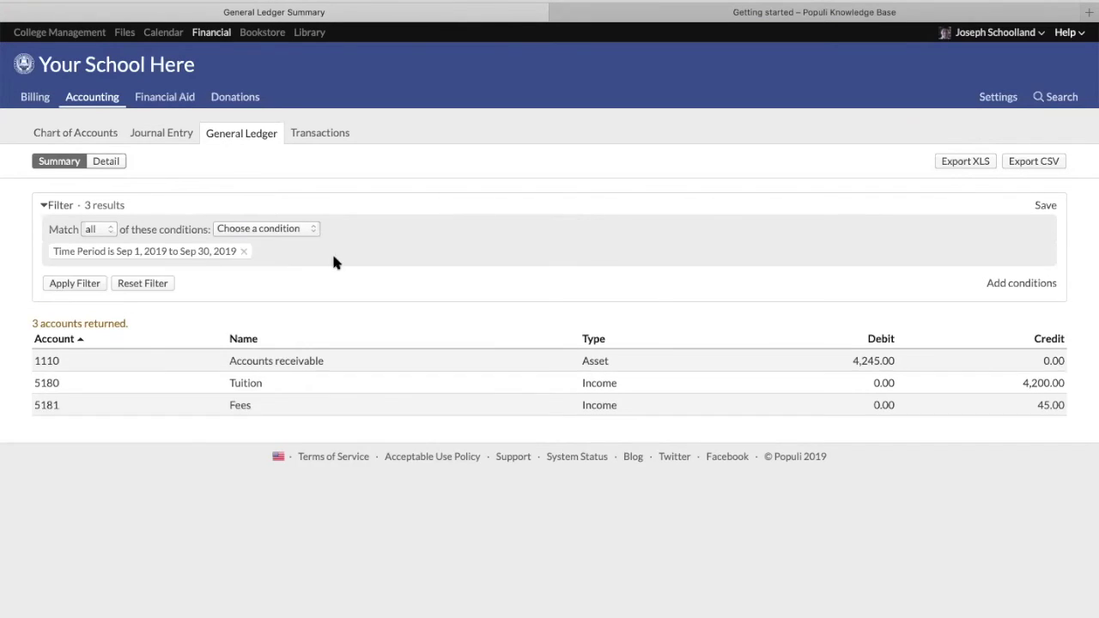
click(74, 281)
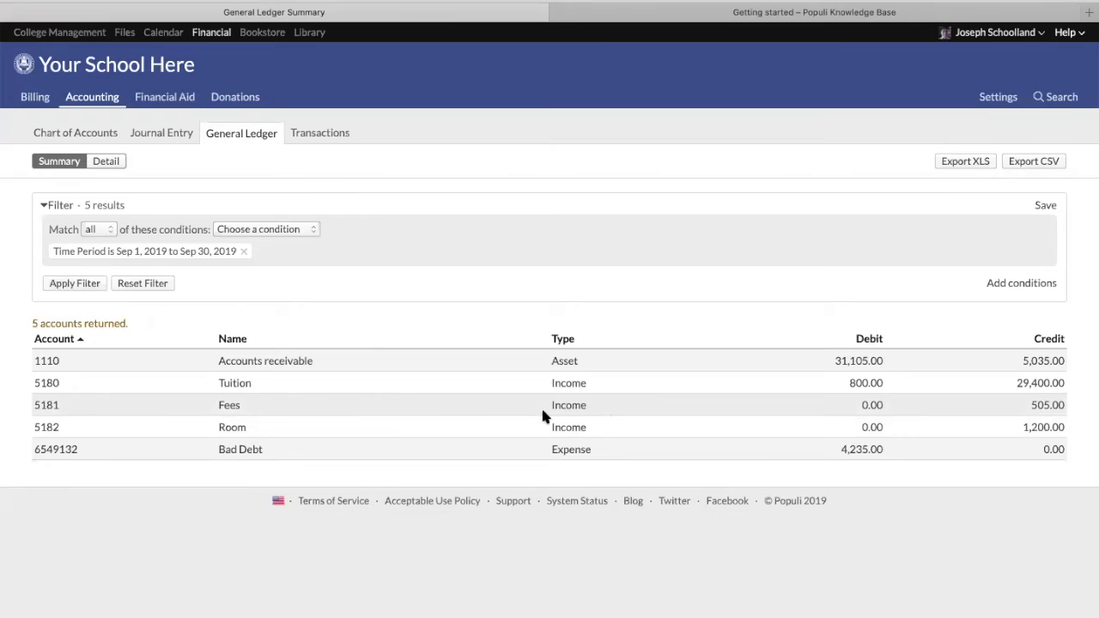
click(106, 161)
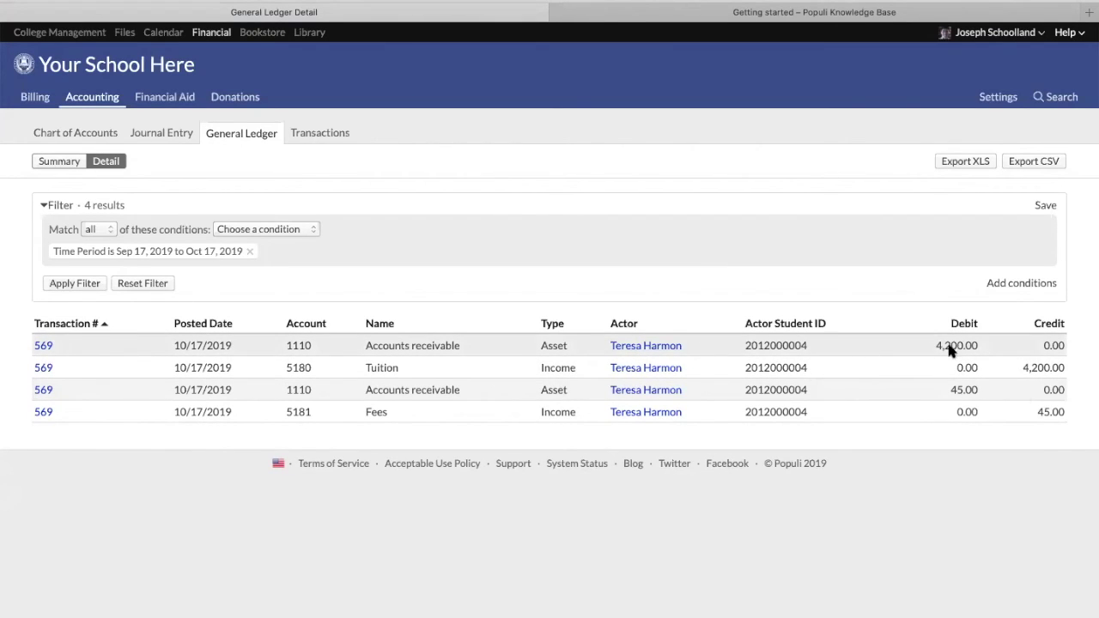
Show the accounting transactions list, with Sales Invoice #569 totaling 4,245.00
click(319, 132)
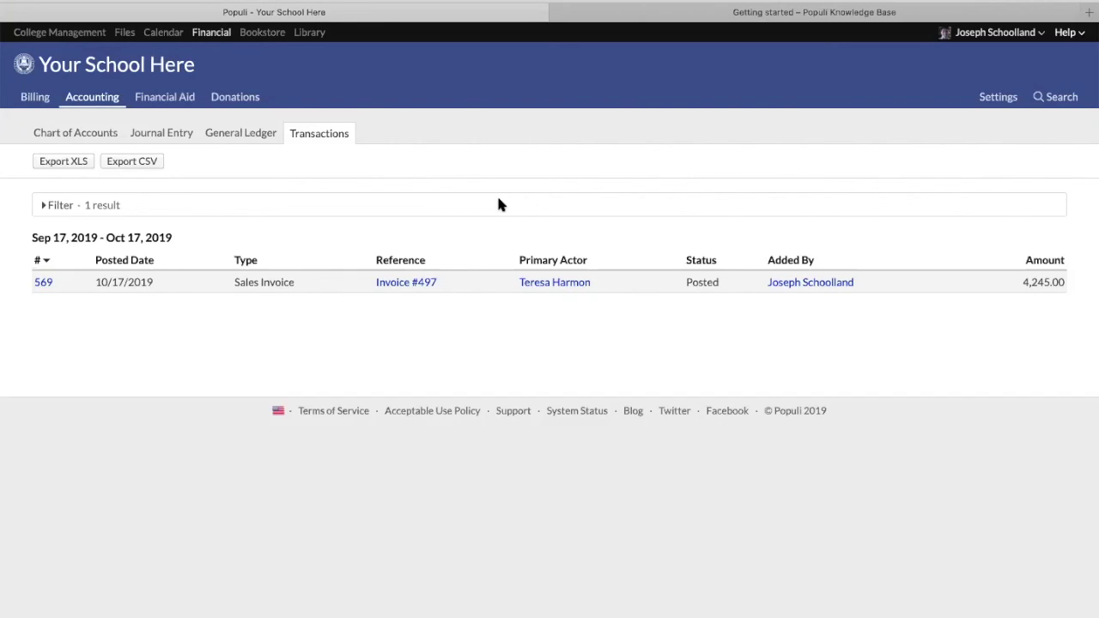
Bring up the Help menu's support options
click(1071, 36)
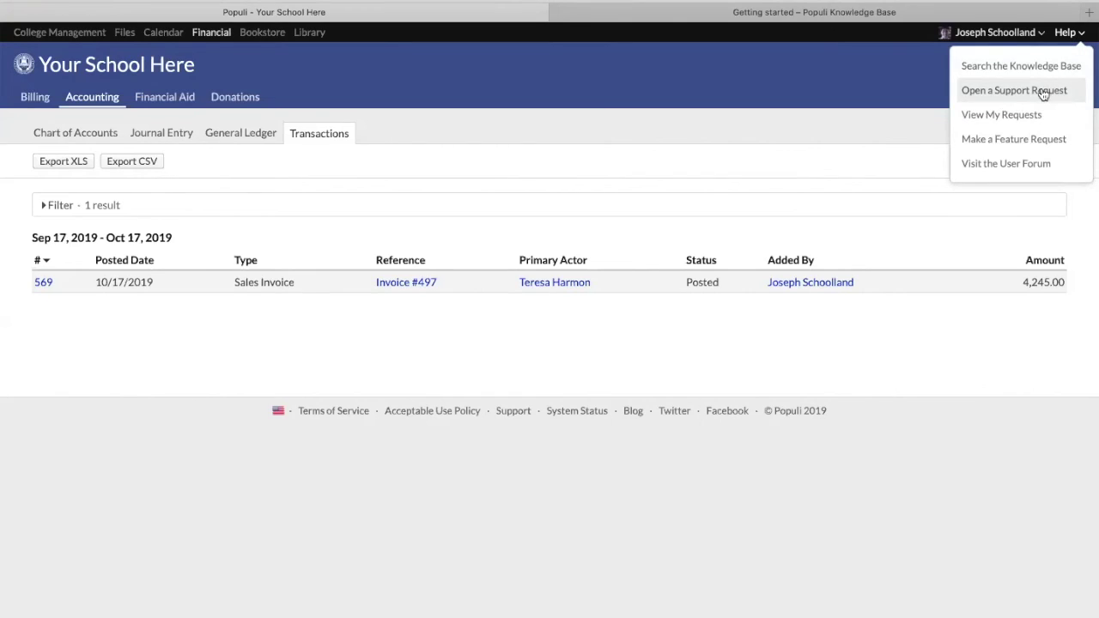